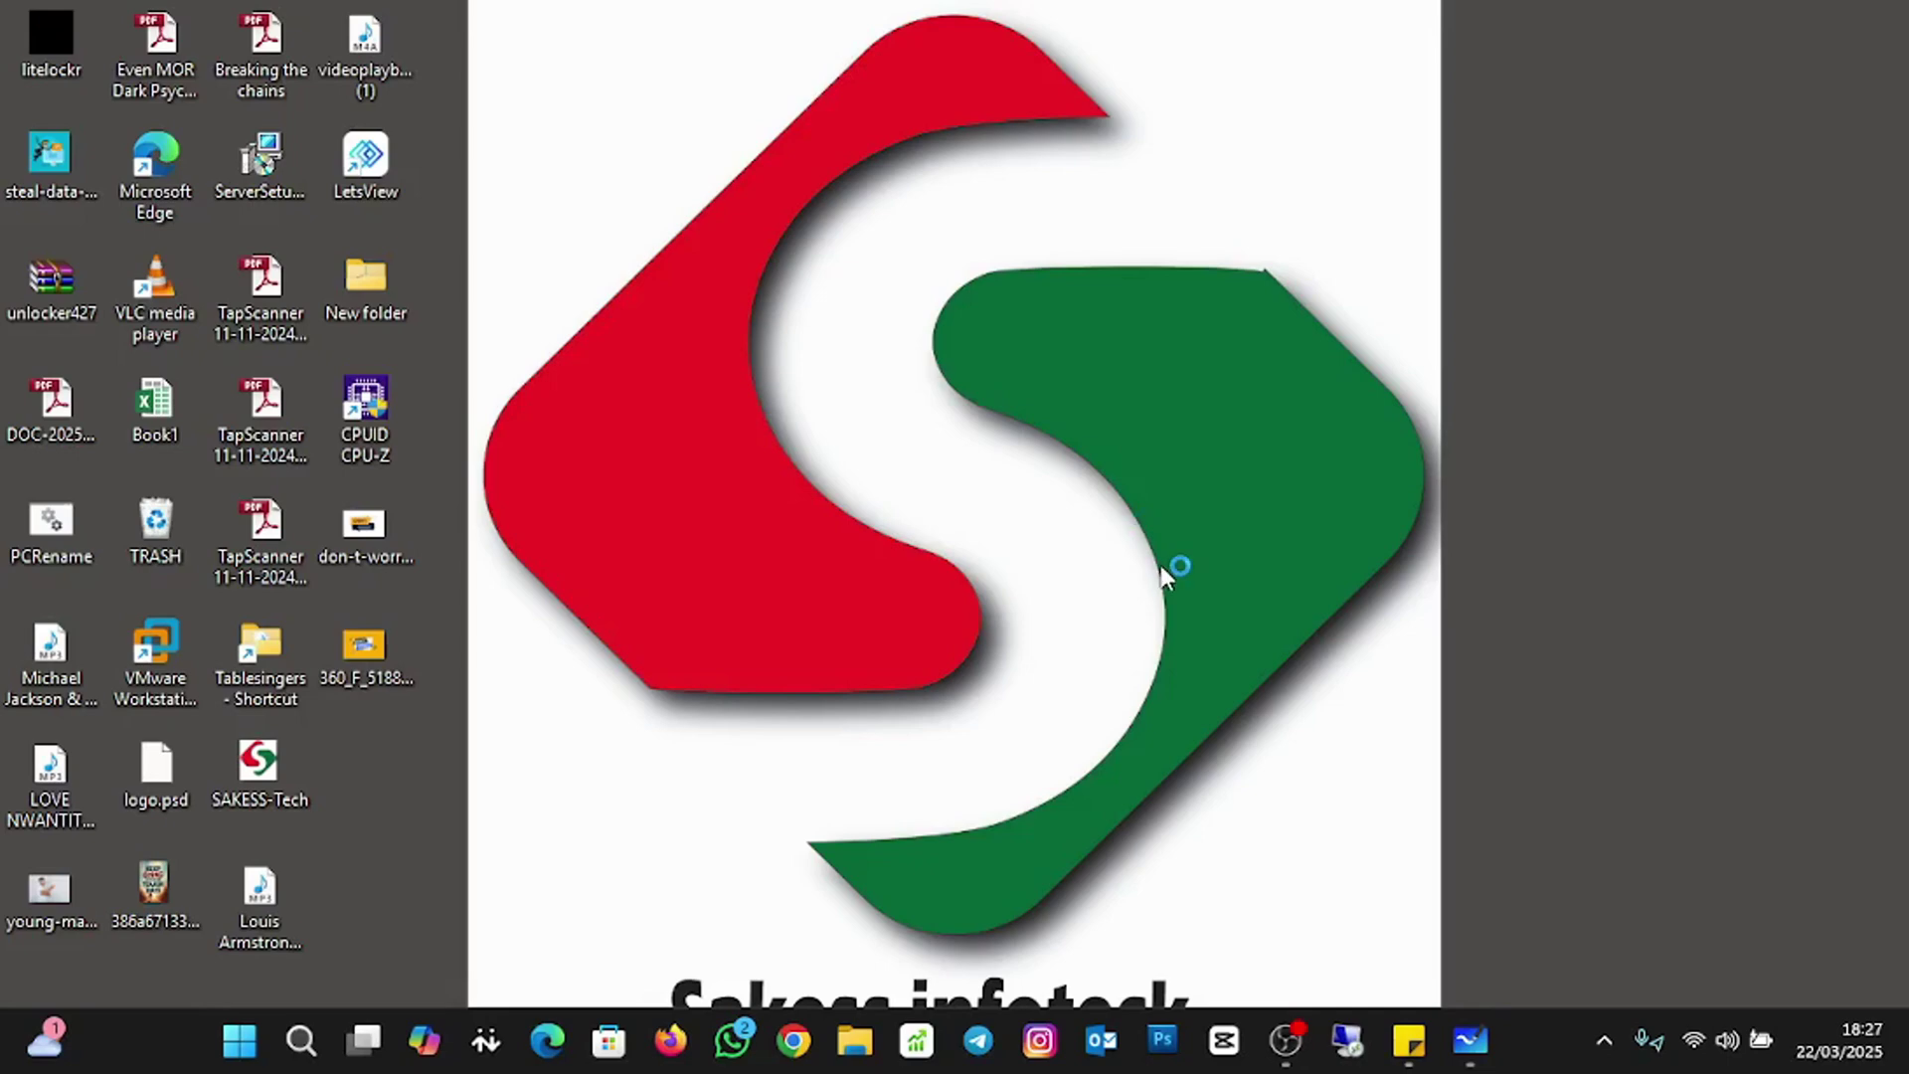
# Bring up the SLOW STARTUP whiteboard and draw a red check mark beside "Disable Unnecessary Startup Programs".
pyautogui.click(1475, 1060)
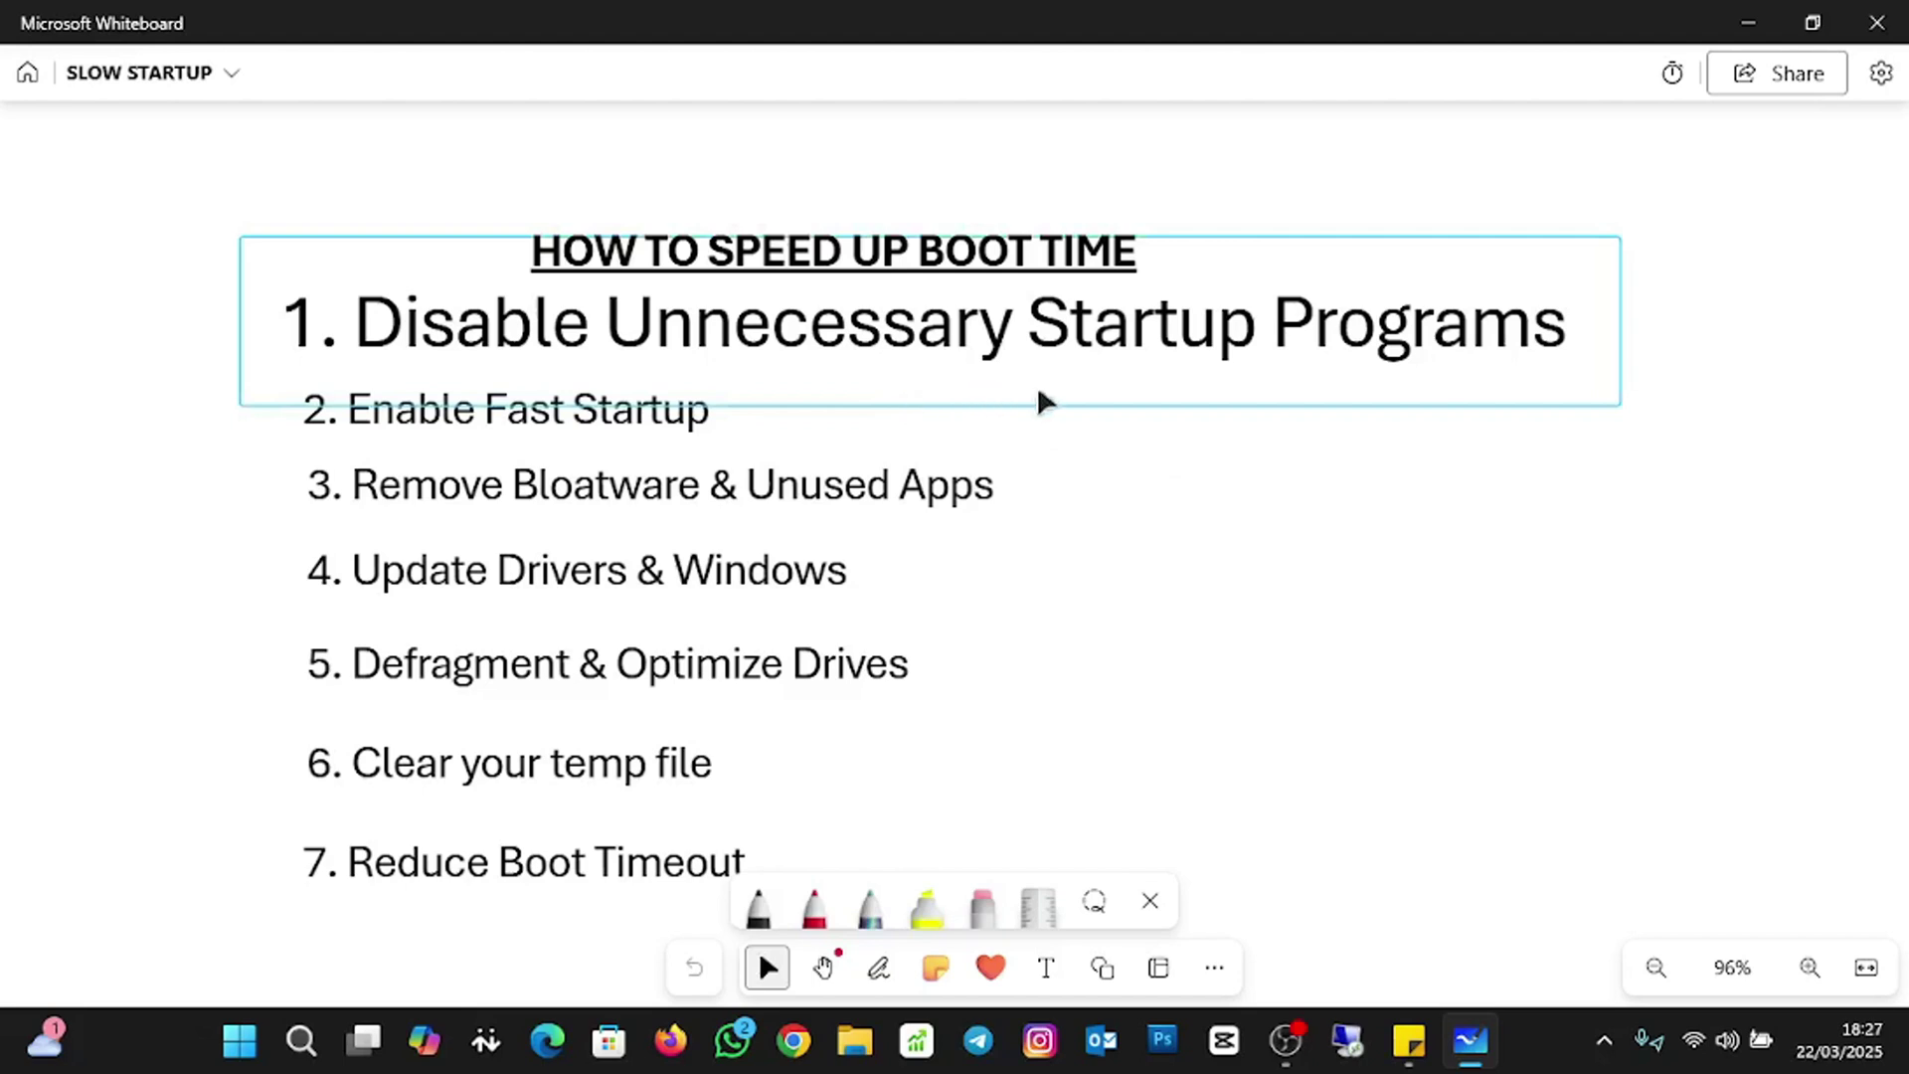
pyautogui.click(815, 910)
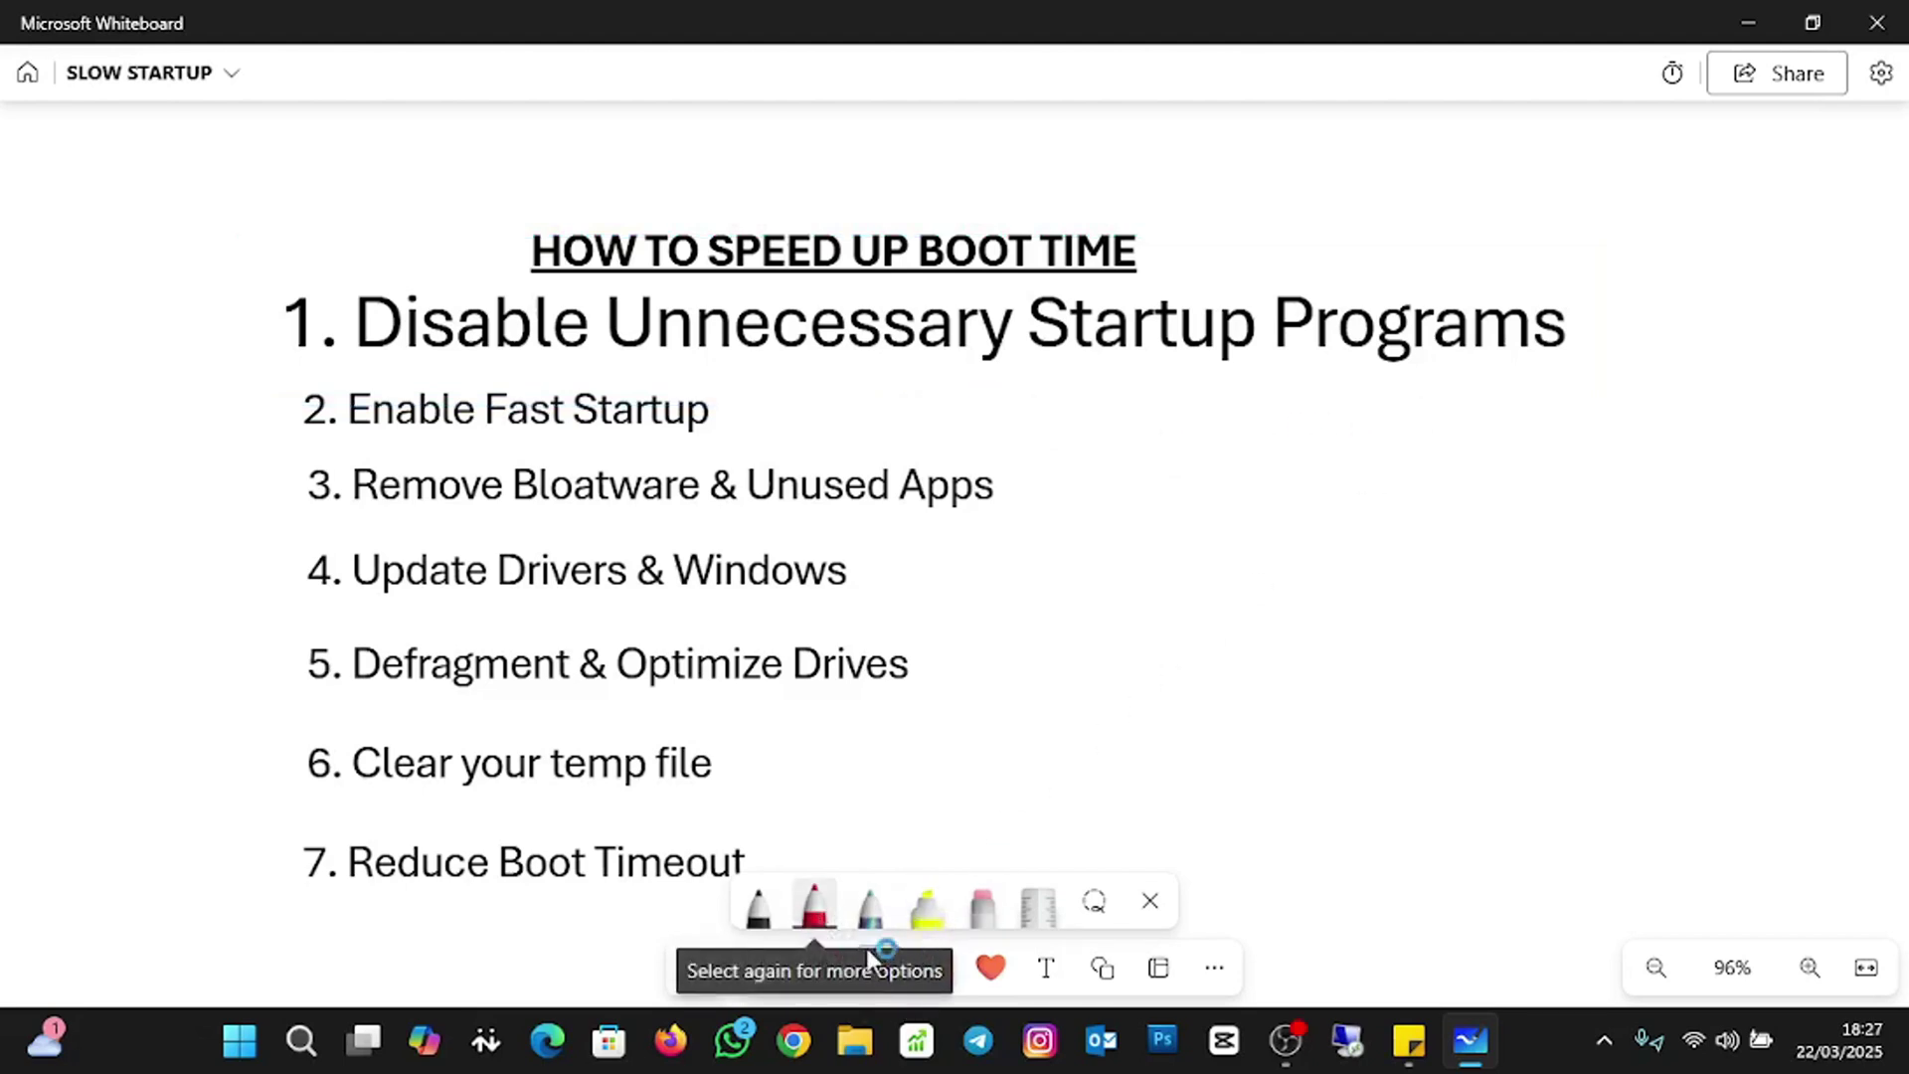
pyautogui.moveTo(1498, 379); pyautogui.dragTo(1714, 129)
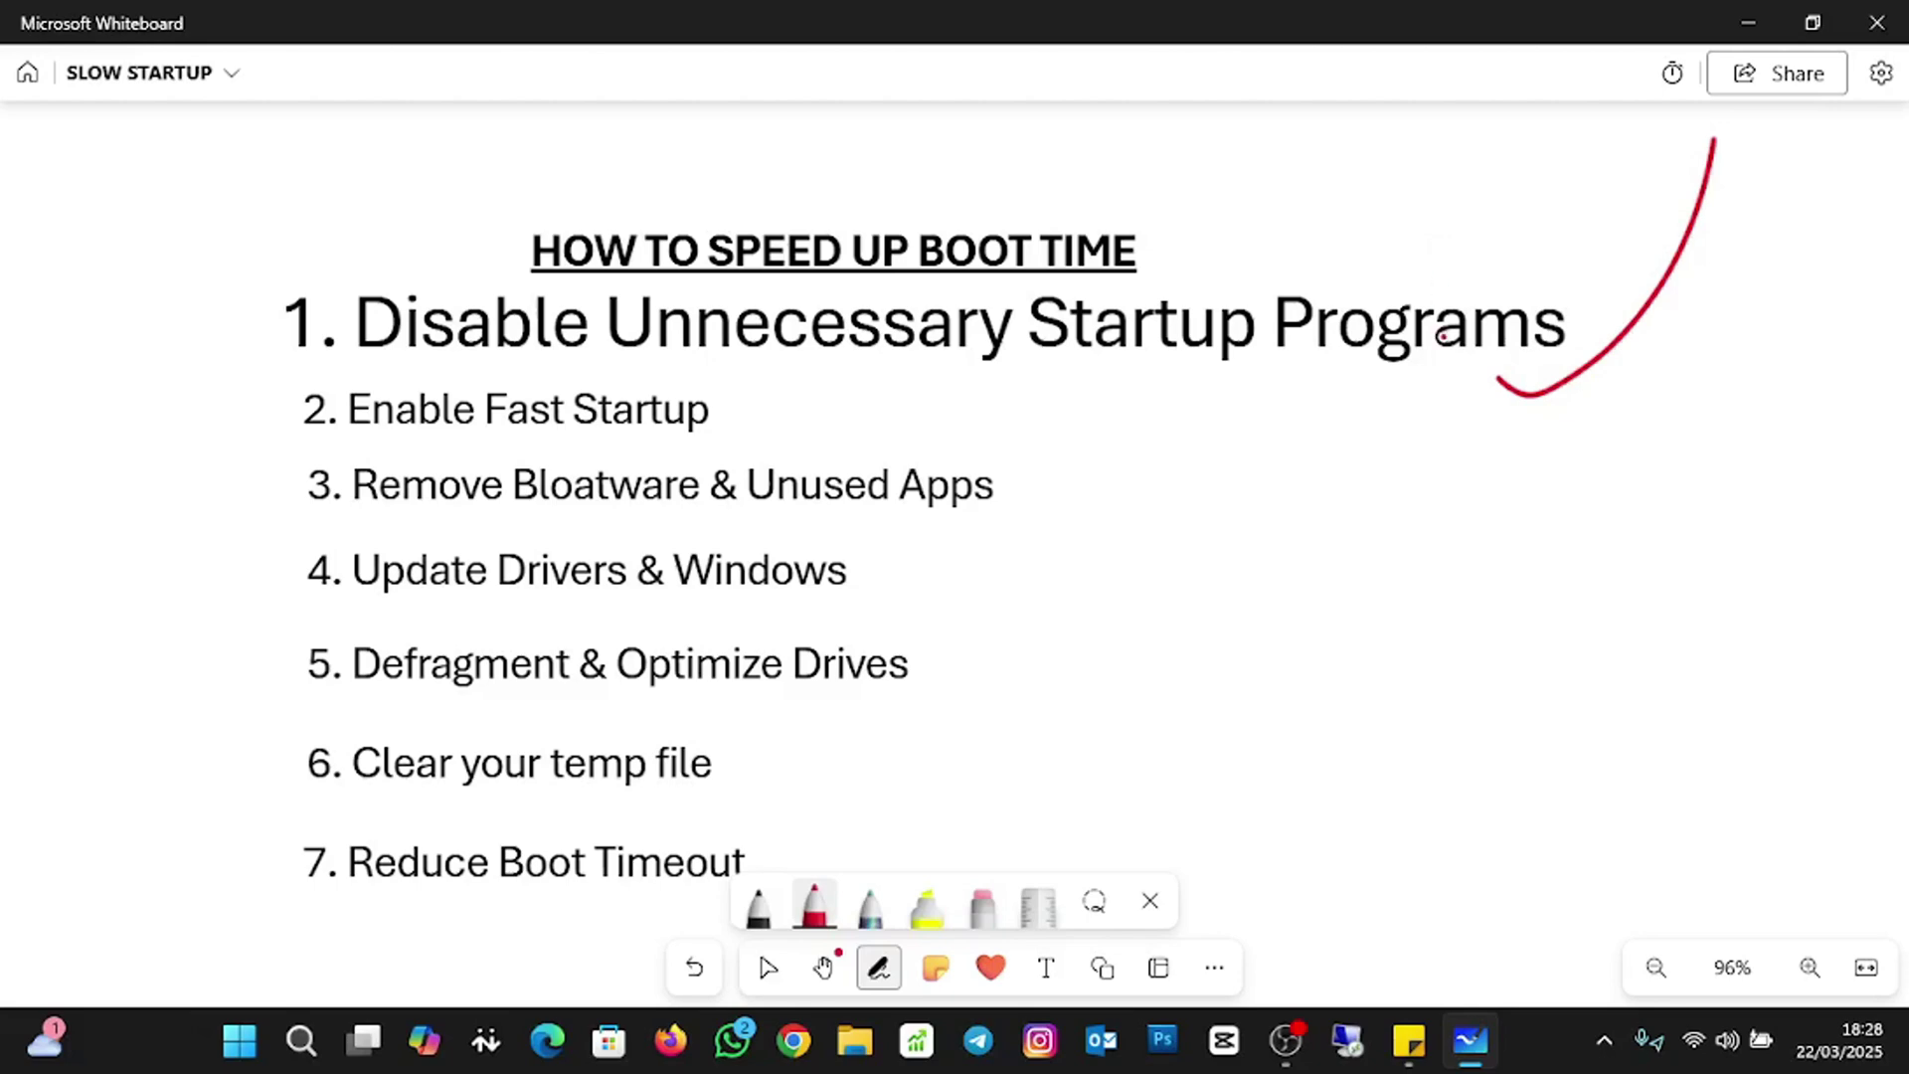
# Open Task Manager and show its list of startup apps.
pyautogui.rightClick(1556, 1054)
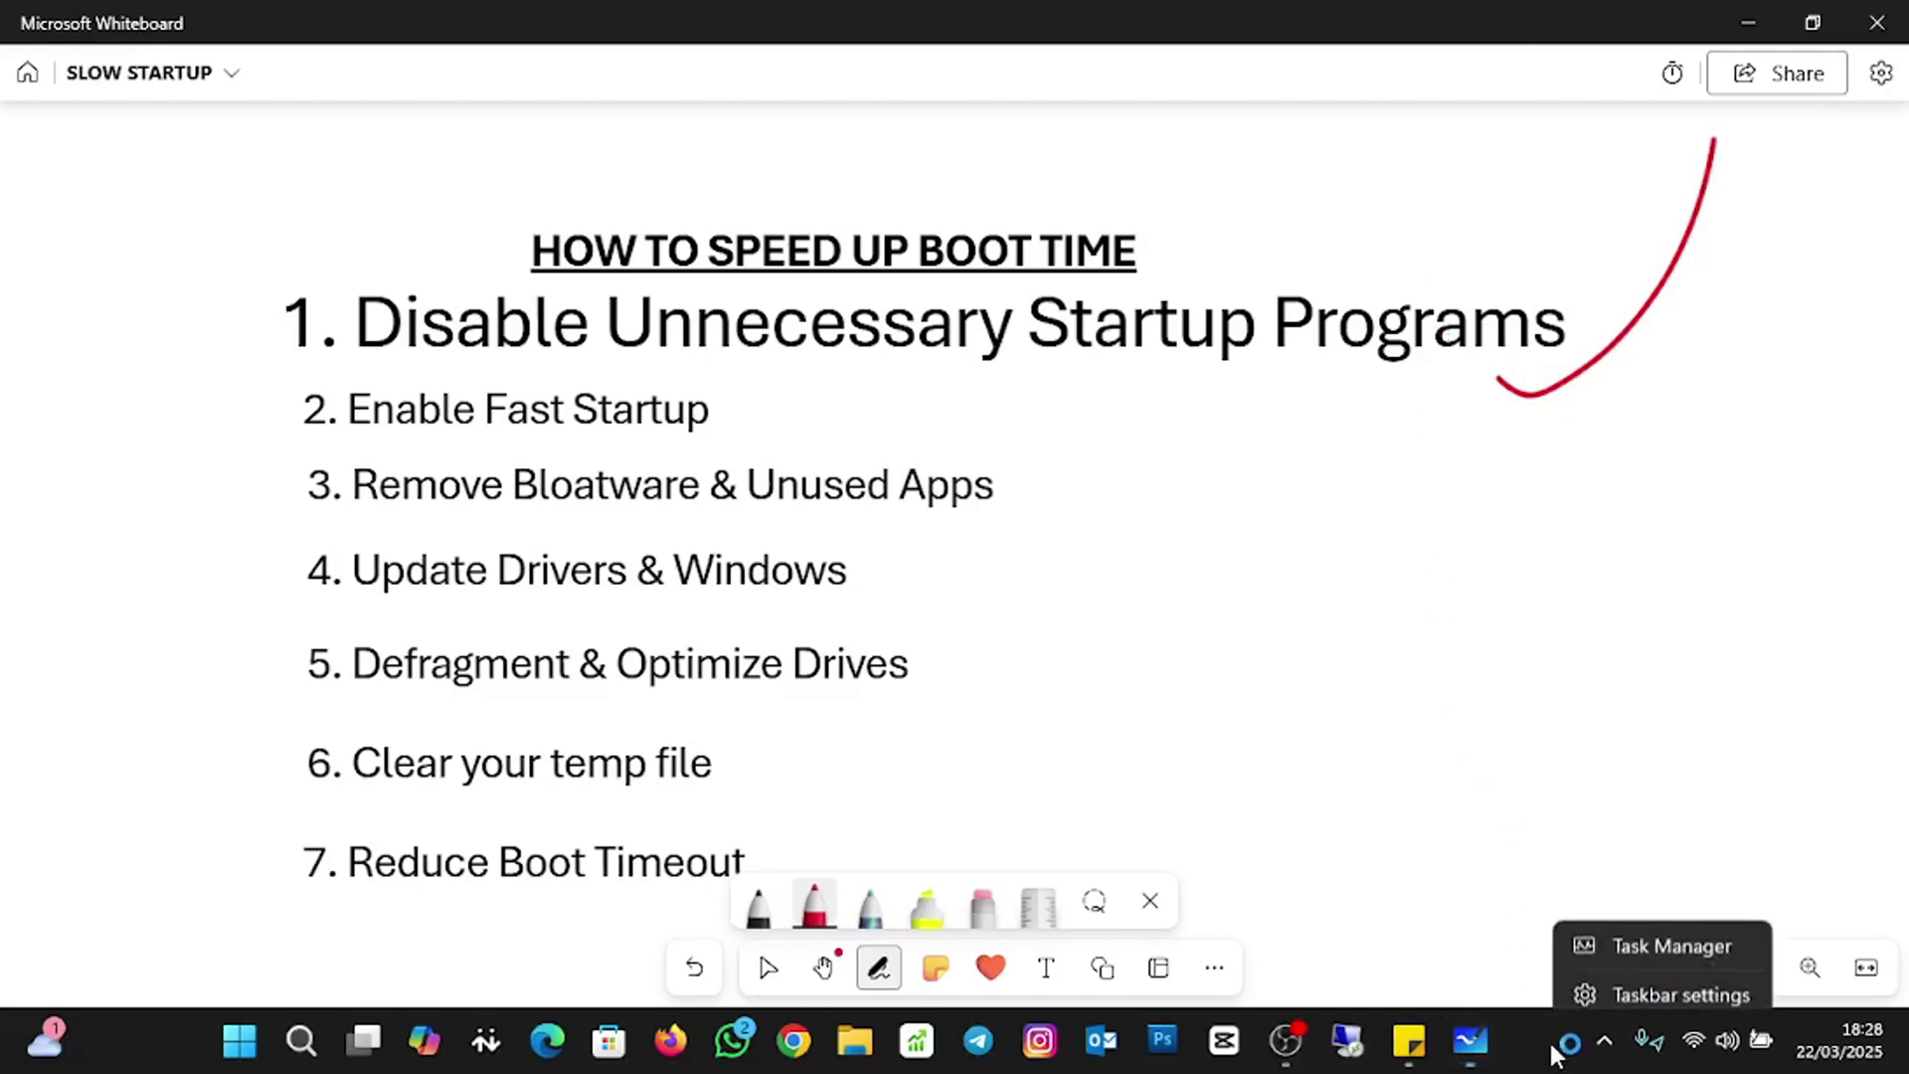
pyautogui.click(1597, 923)
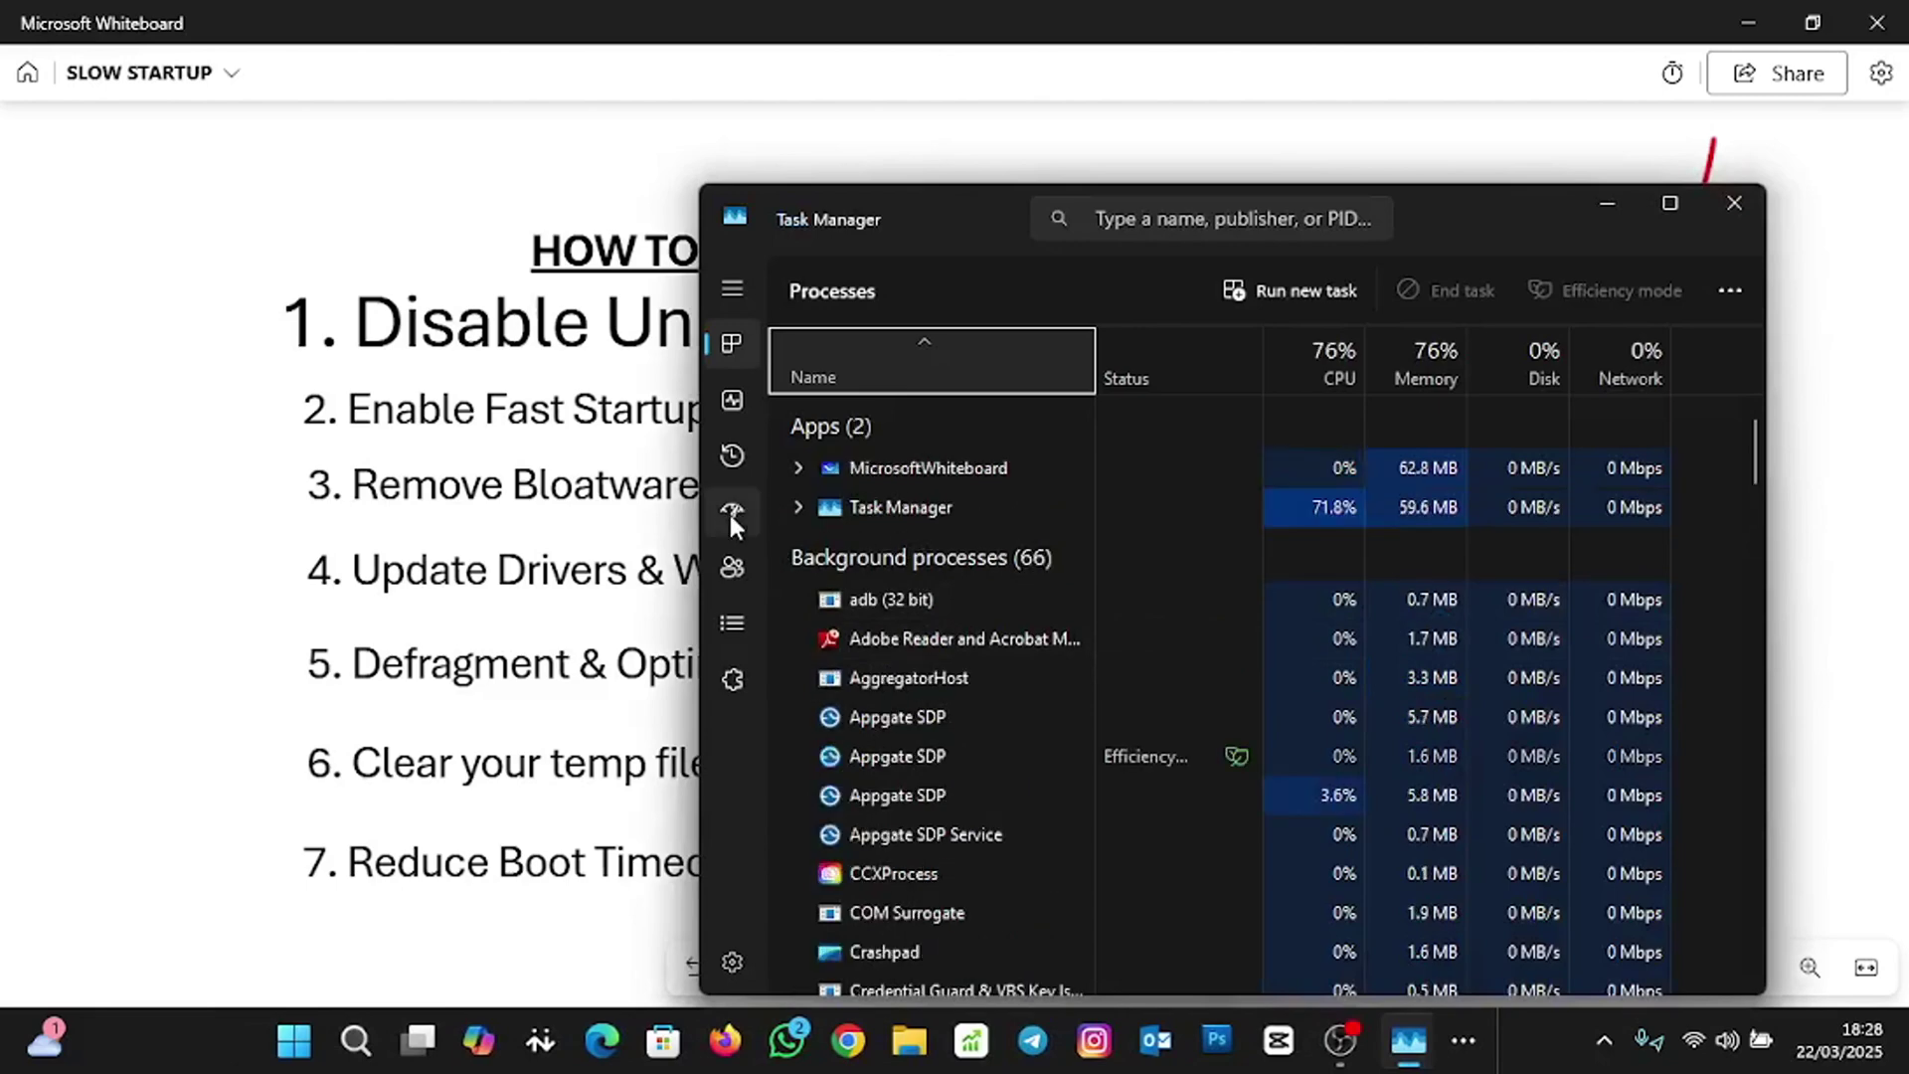
pyautogui.click(730, 506)
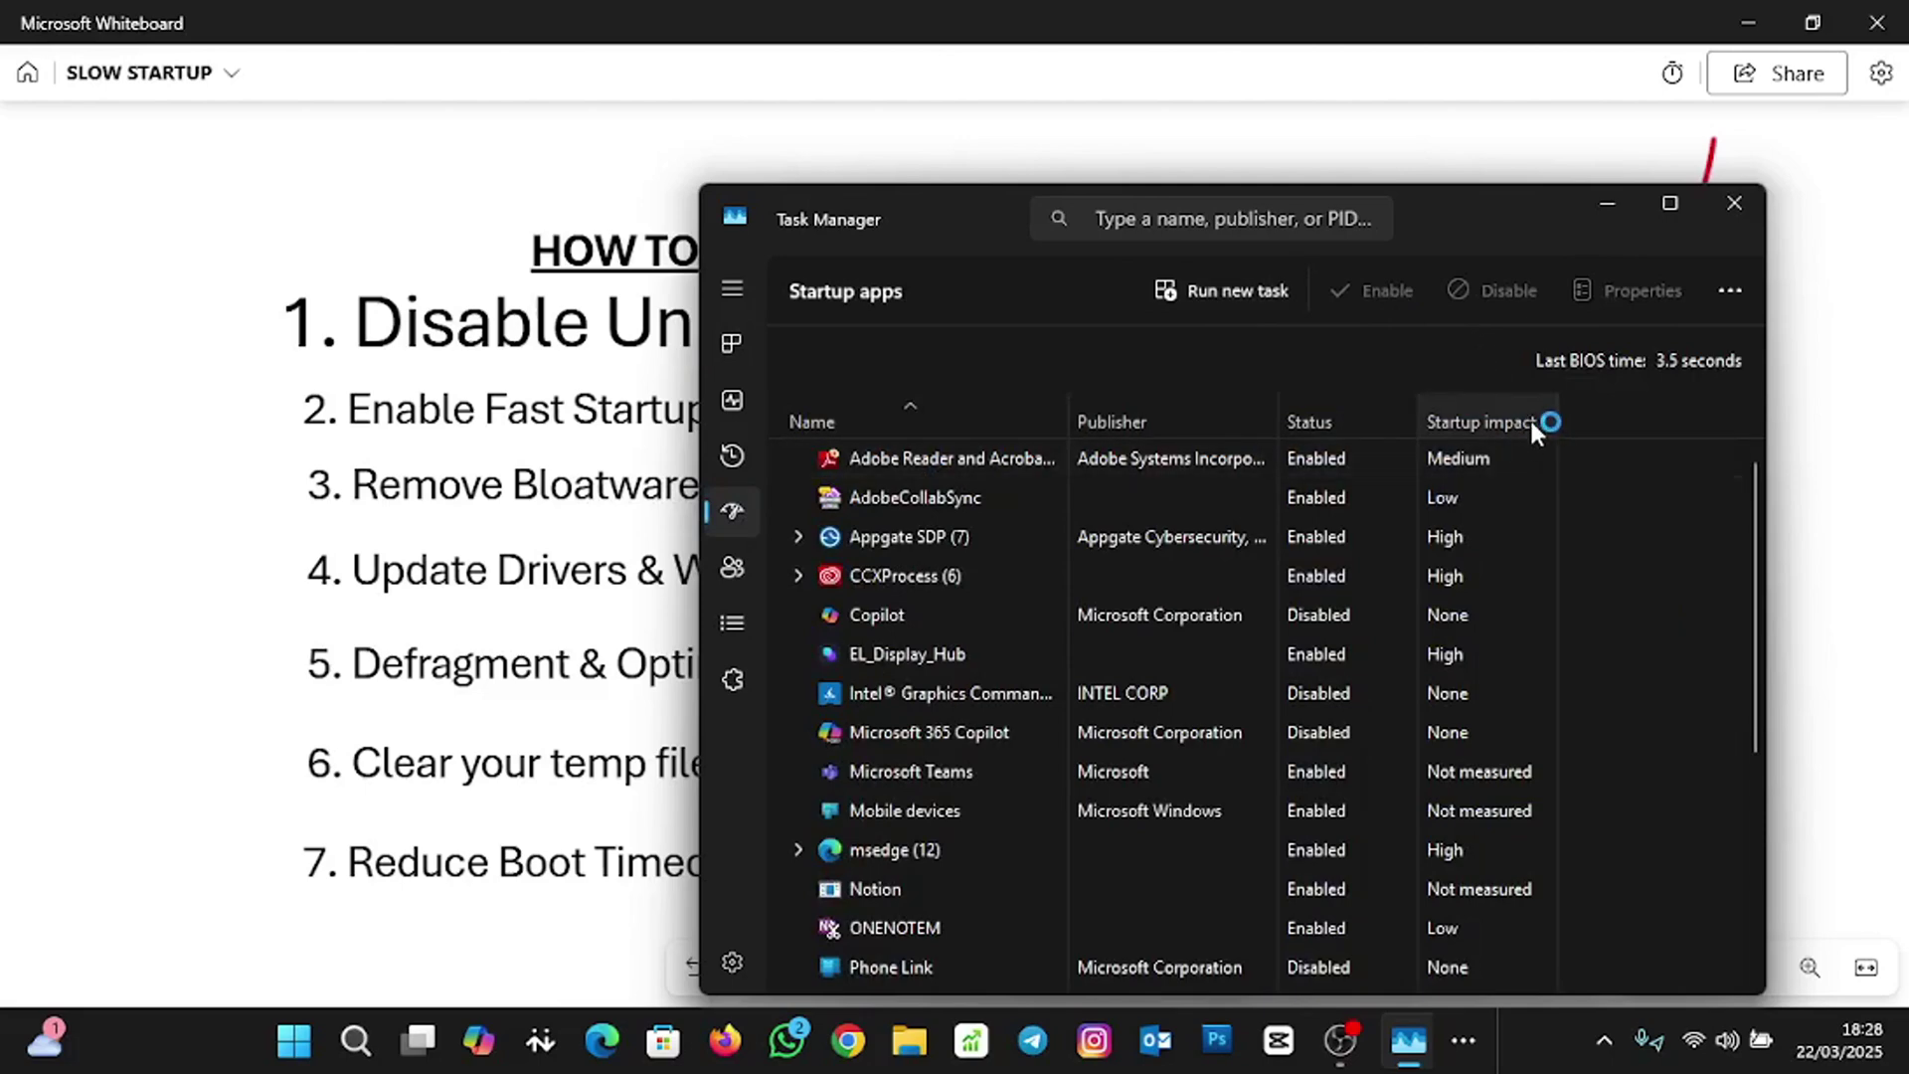
# Examine the startup impact ratings across the whole list, checking Appgate SDP, CCXProcess, EL_Display_Hub, msedge and x-lite.
pyautogui.click(1464, 535)
pyautogui.click(1482, 569)
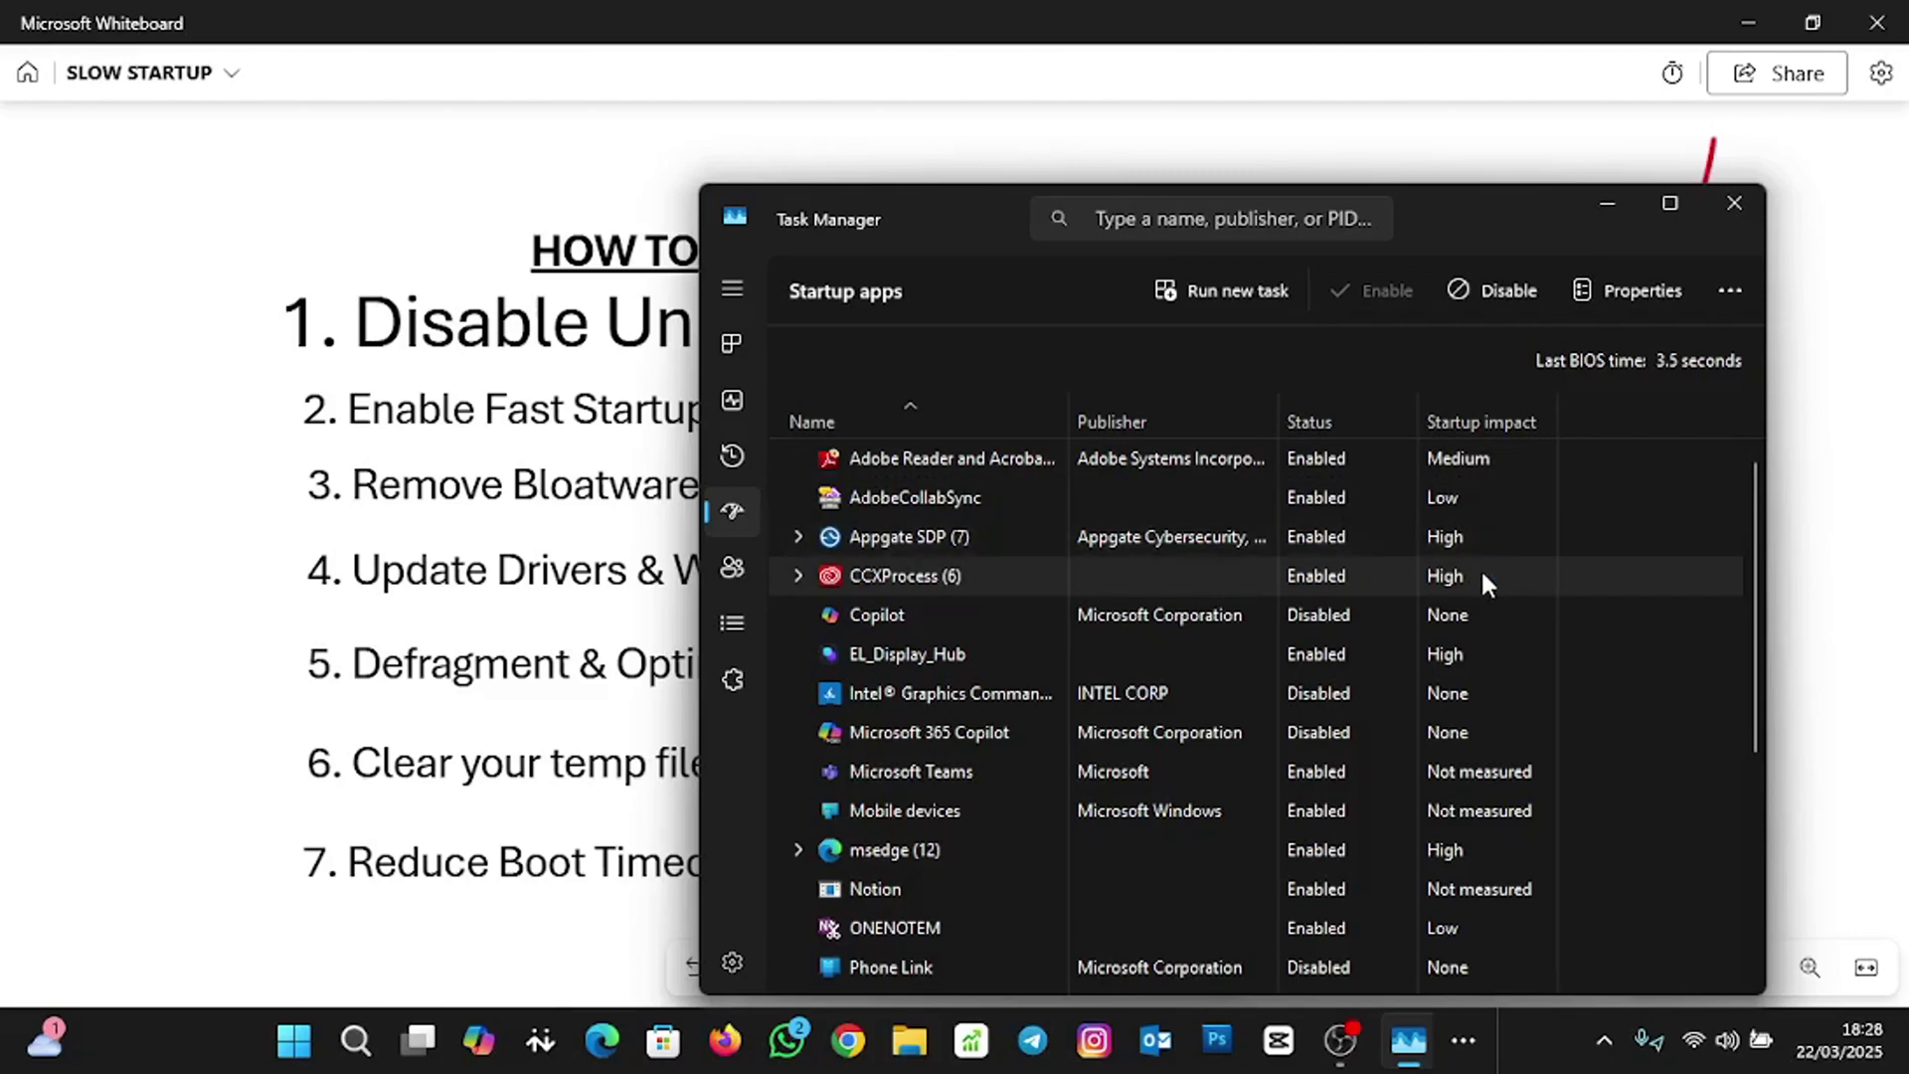
pyautogui.click(1489, 652)
pyautogui.scroll(-2, 1596, 714)
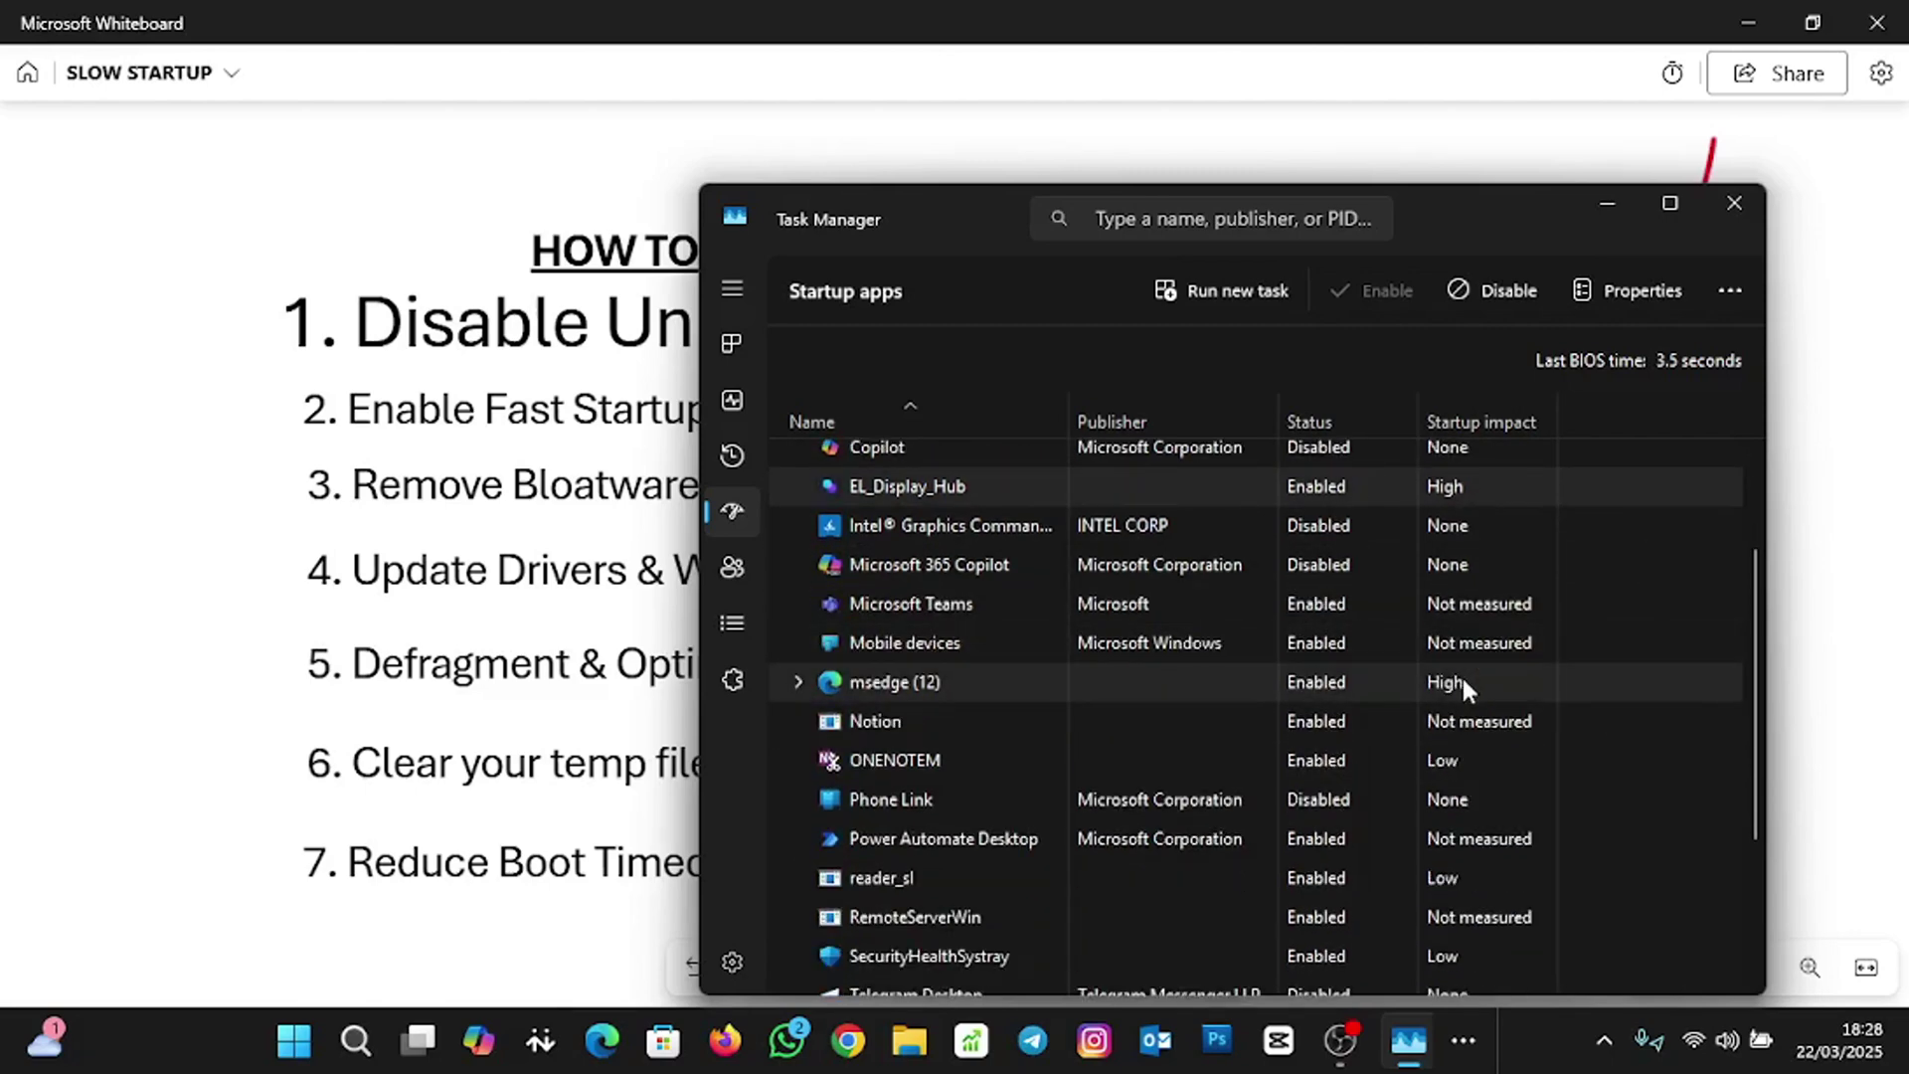
pyautogui.click(1463, 678)
pyautogui.scroll(-1, 1526, 756)
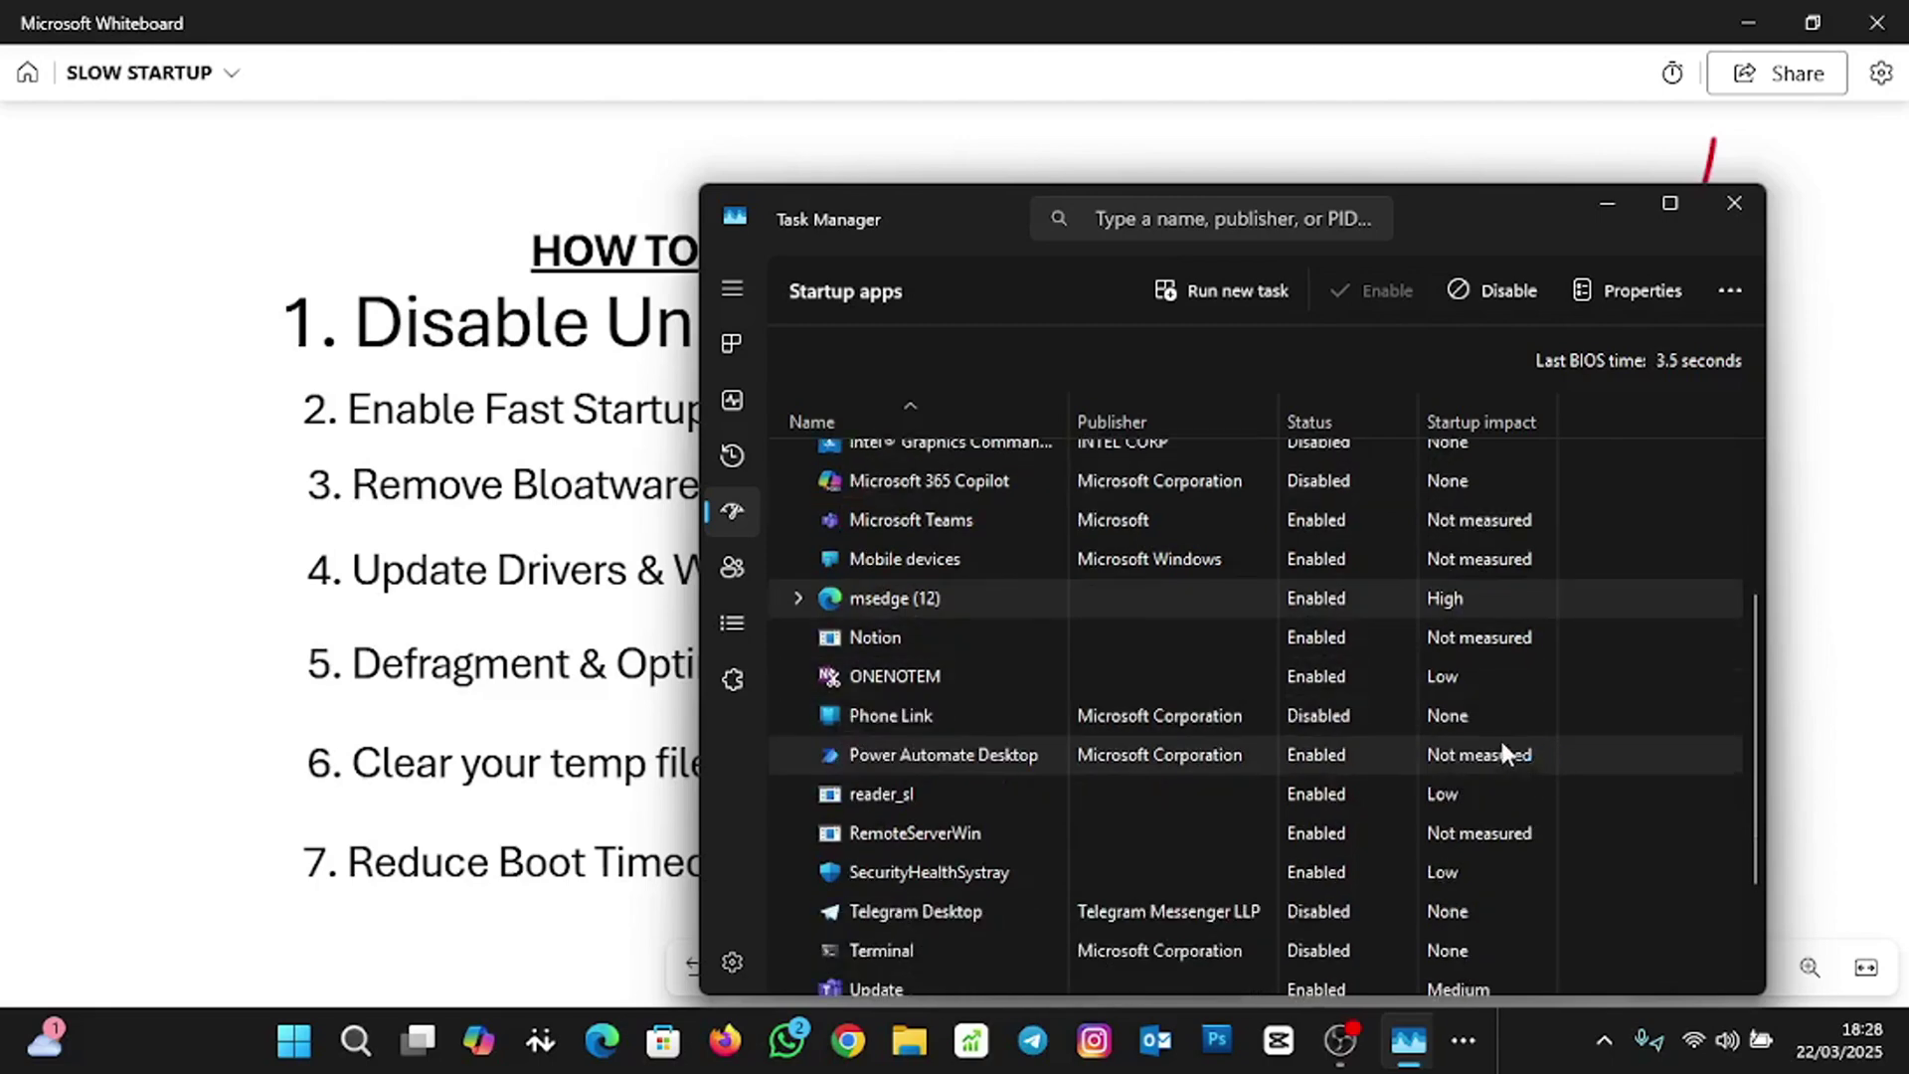
pyautogui.scroll(-2, 1488, 798)
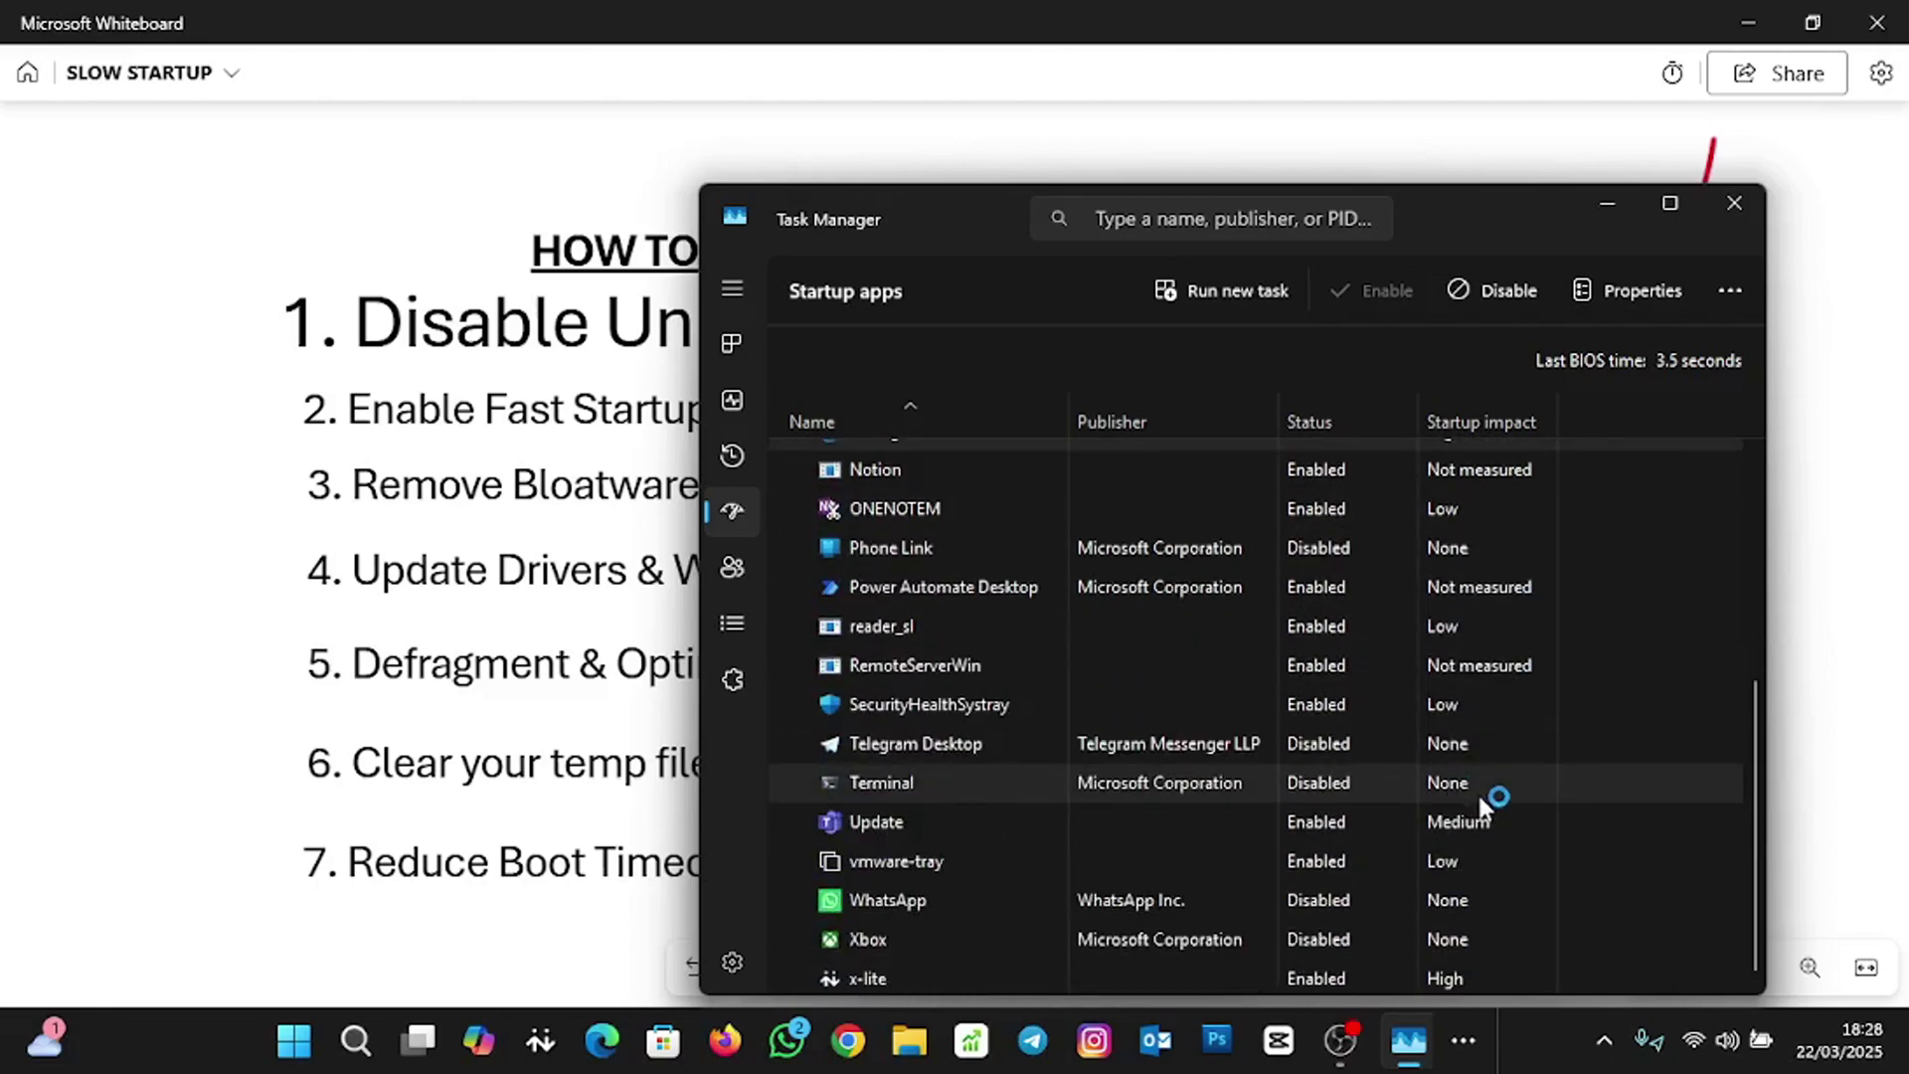
pyautogui.scroll(-1, 1522, 766)
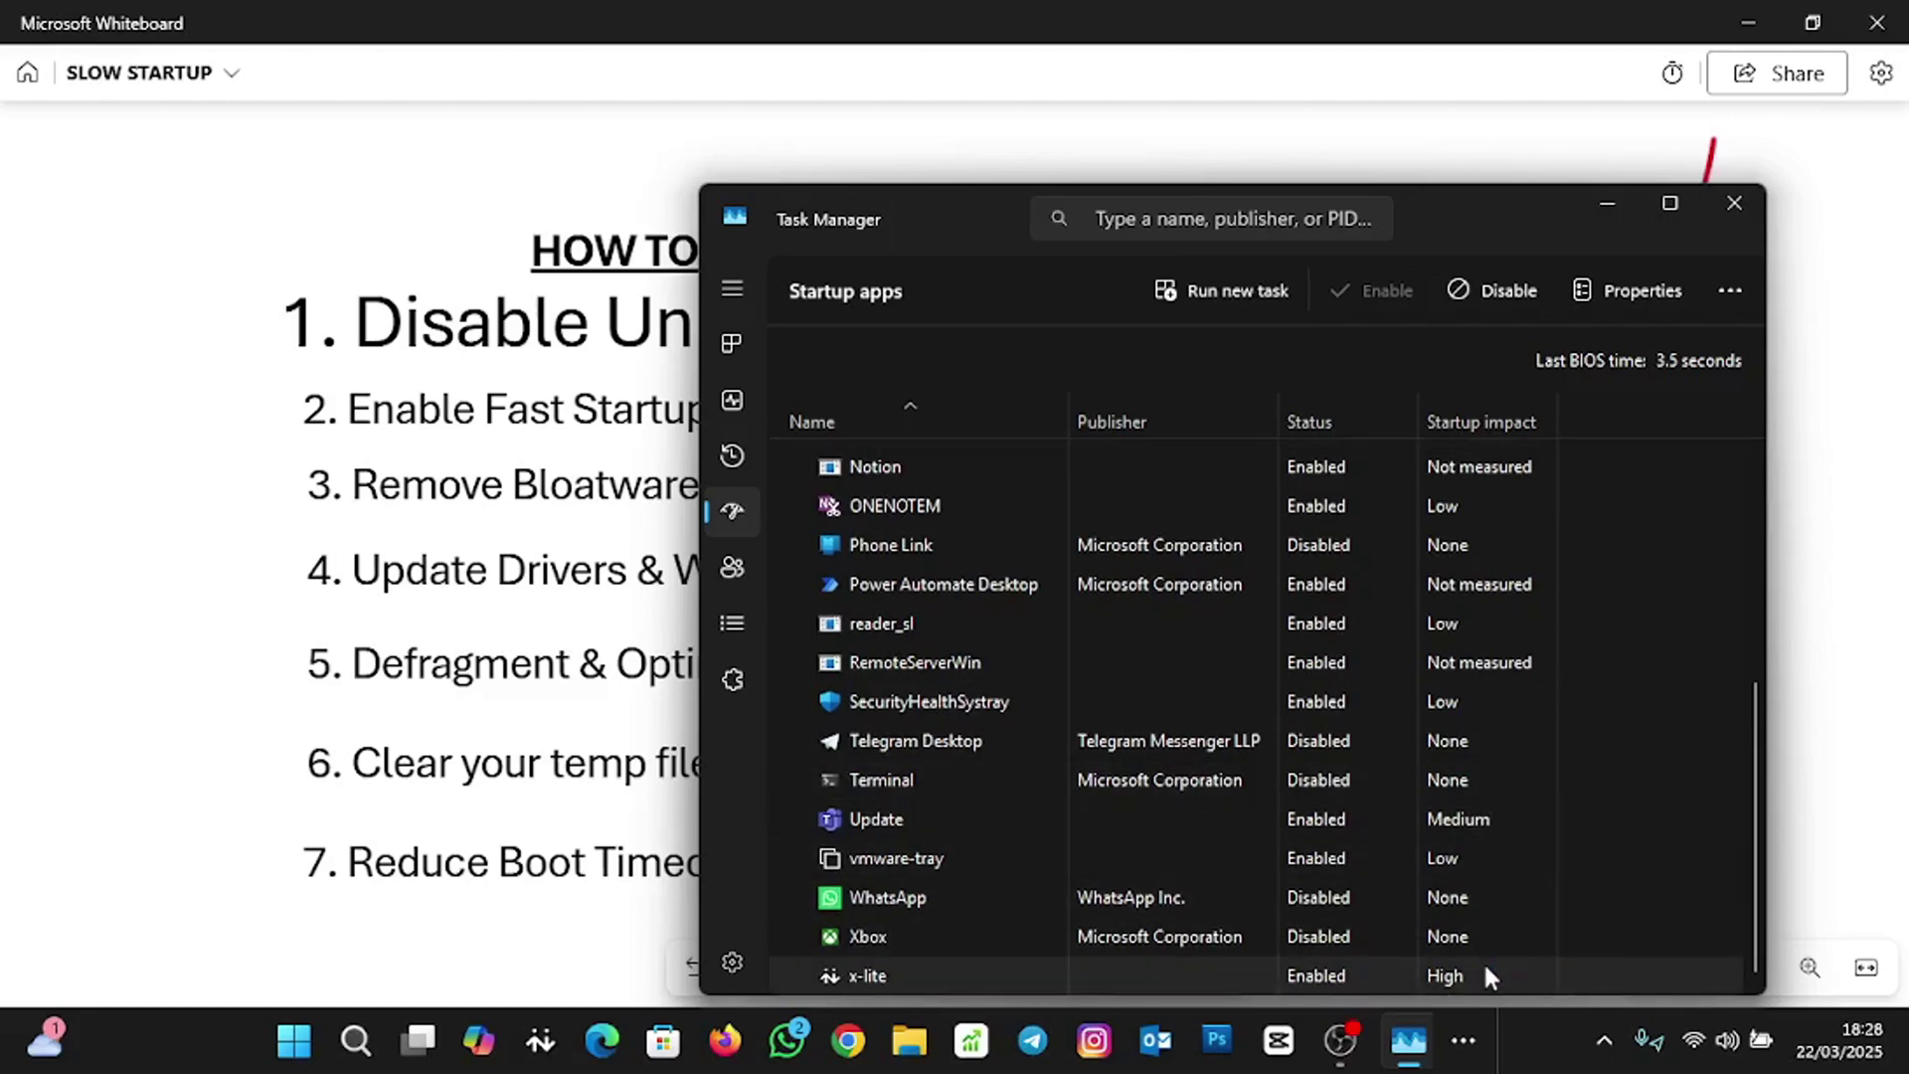
pyautogui.scroll(5, 1517, 800)
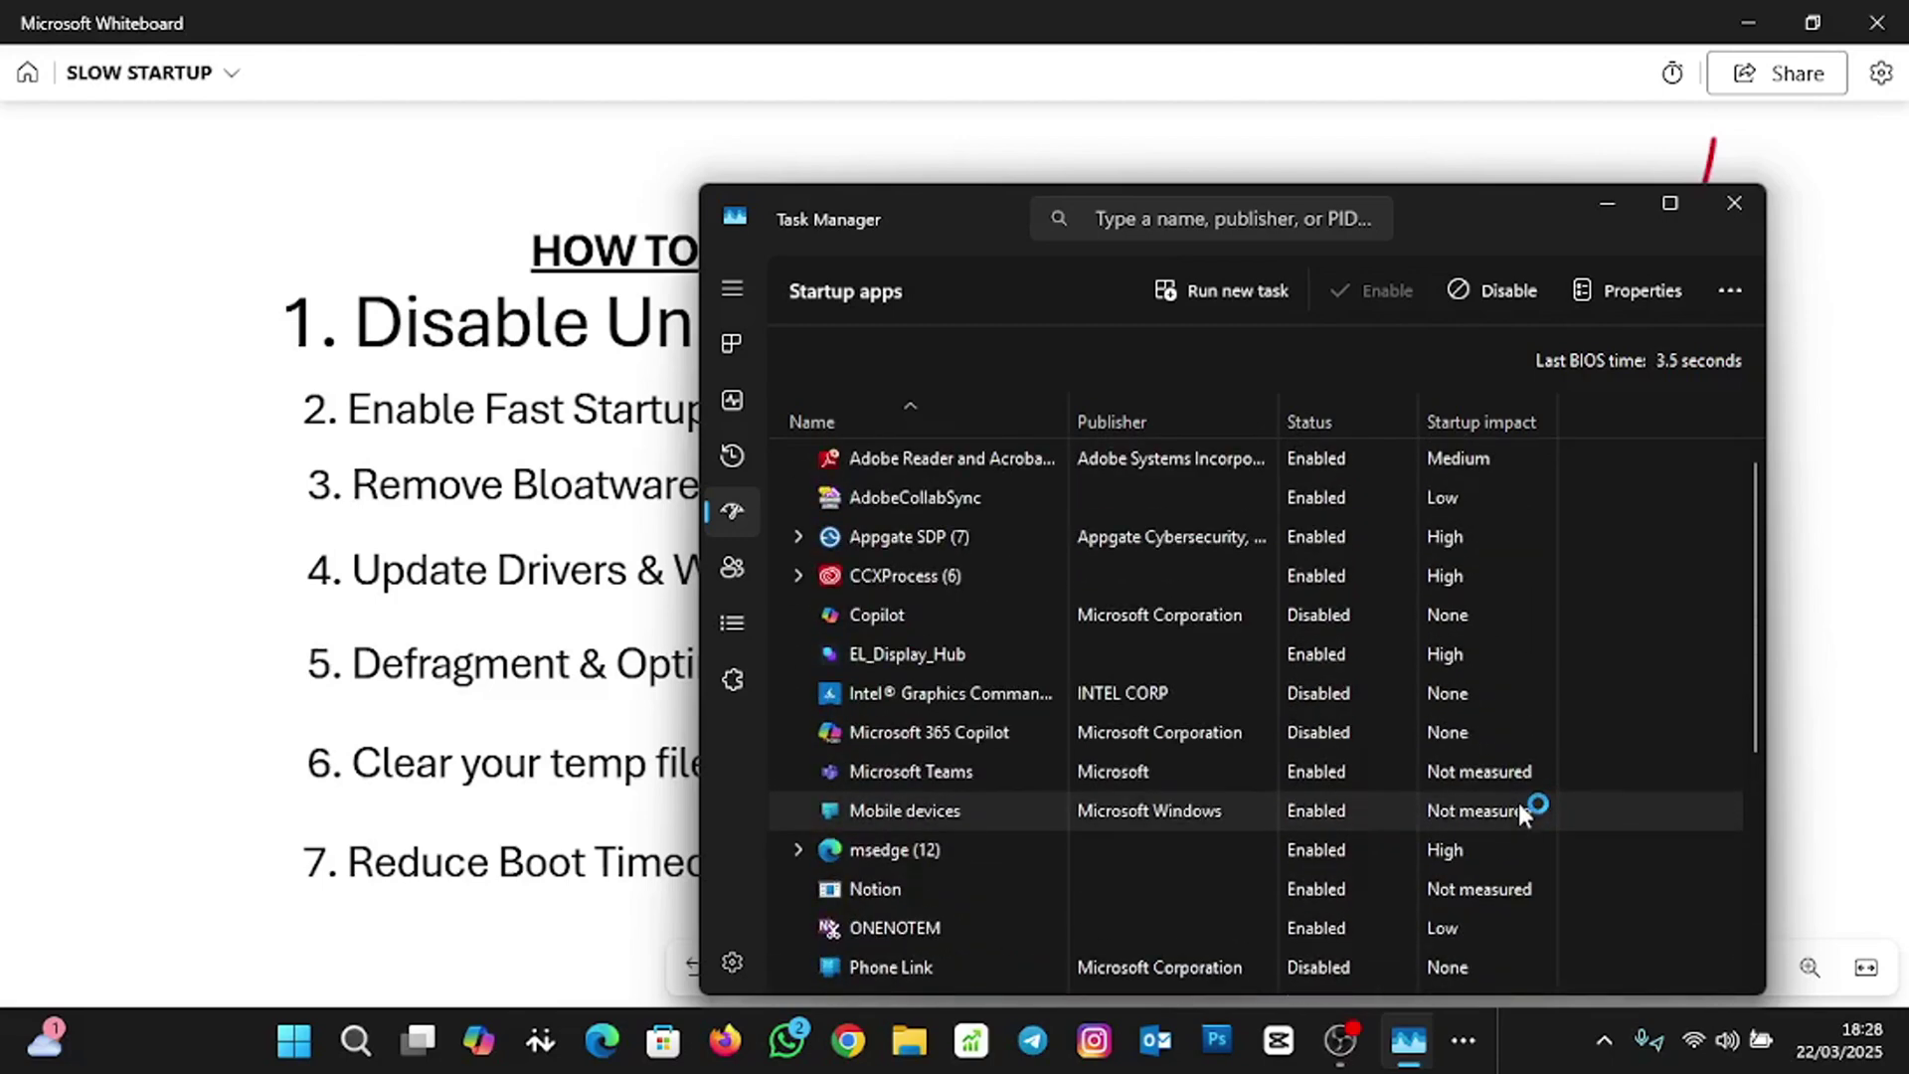
# Disable Appgate SDP as a startup app.
pyautogui.rightClick(1468, 543)
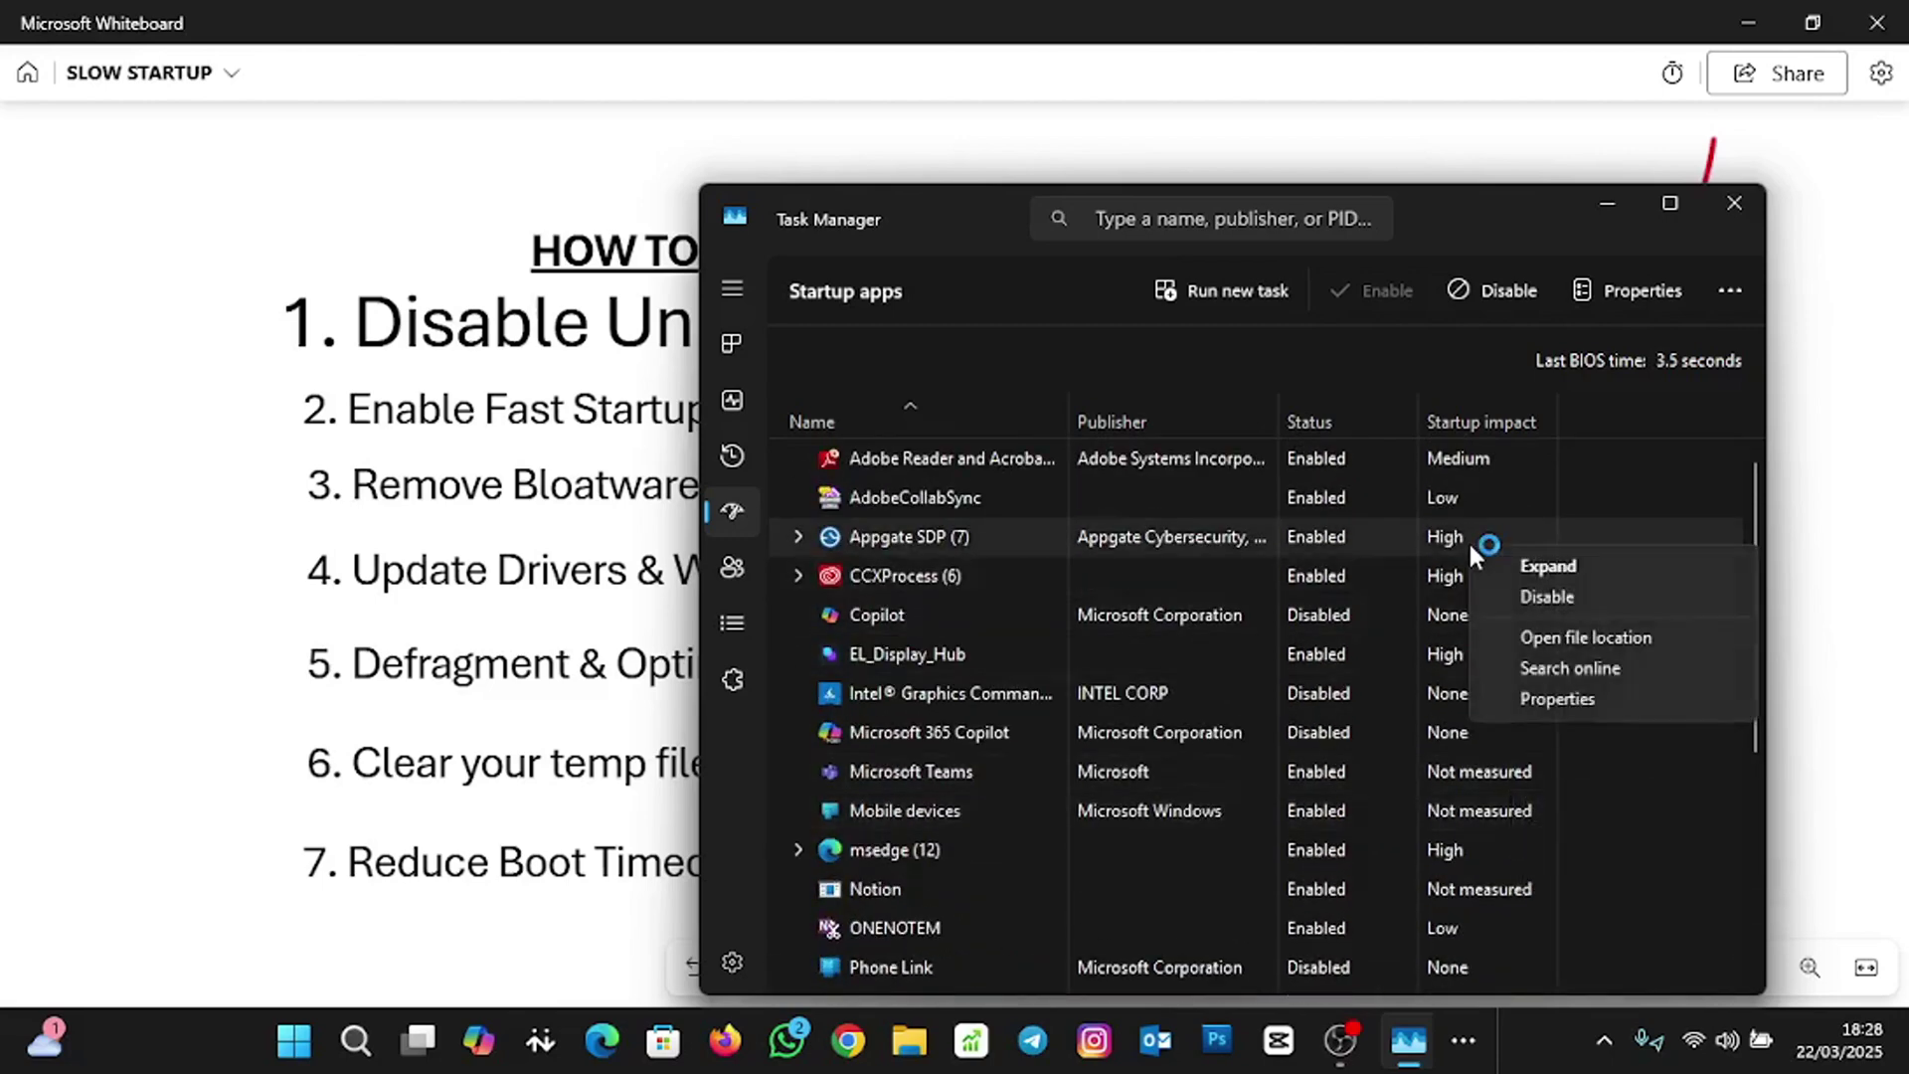
pyautogui.click(1566, 606)
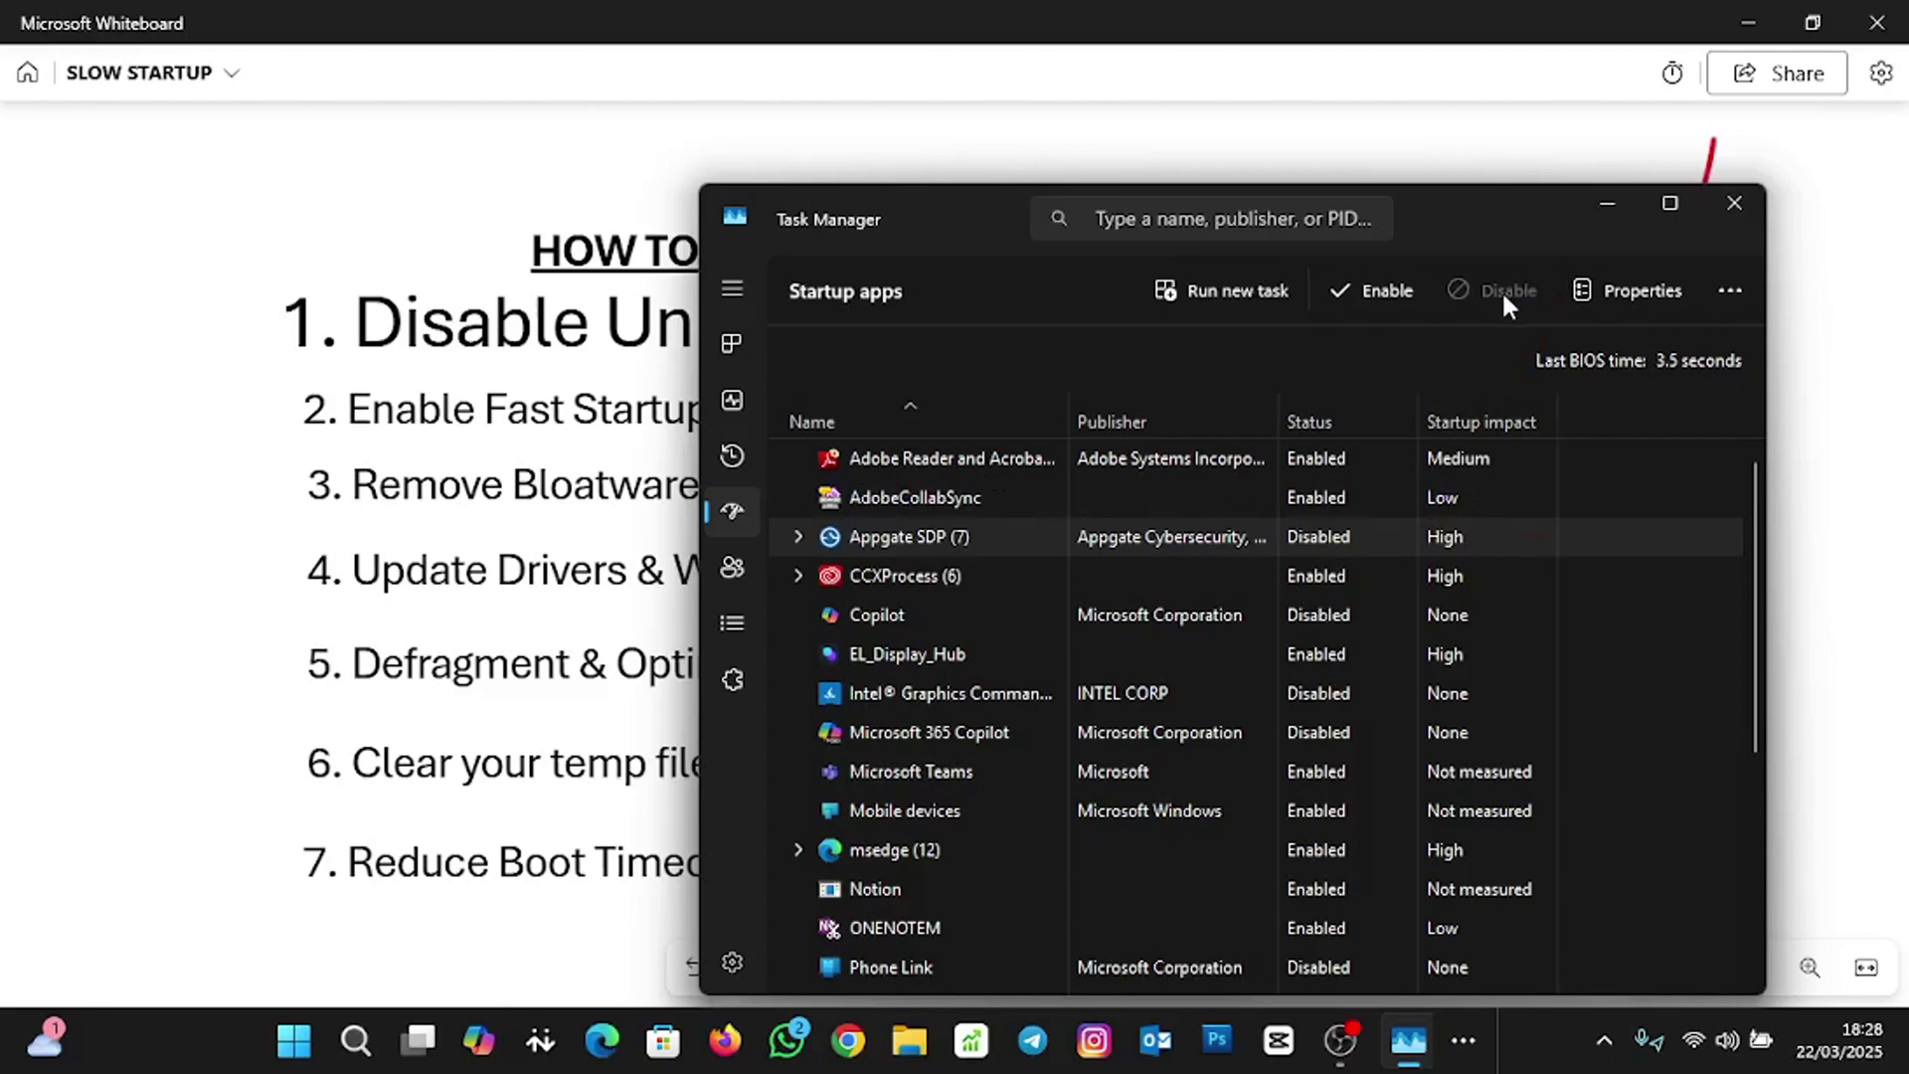
pyautogui.rightClick(1495, 535)
pyautogui.click(1588, 589)
pyautogui.click(1505, 290)
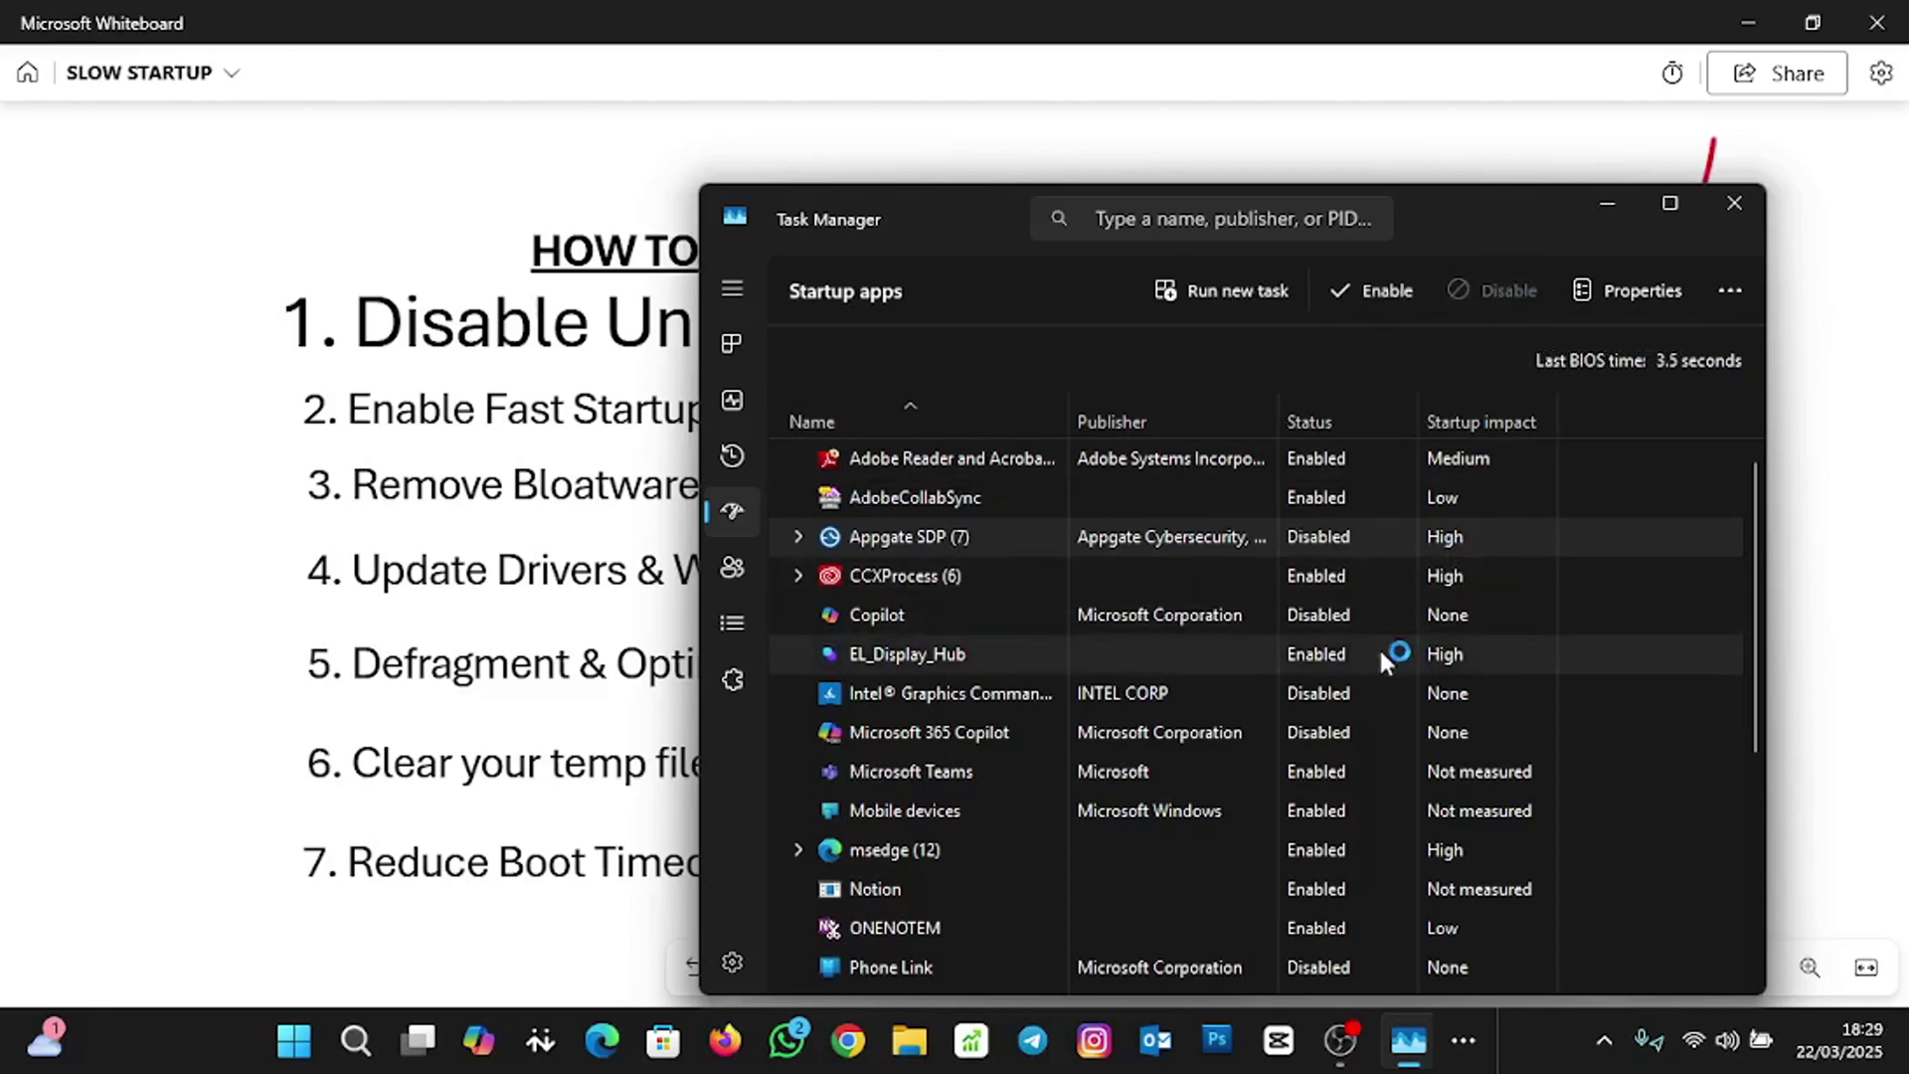
# Enable Appgate SDP as a startup app again and close Task Manager.
pyautogui.click(1384, 290)
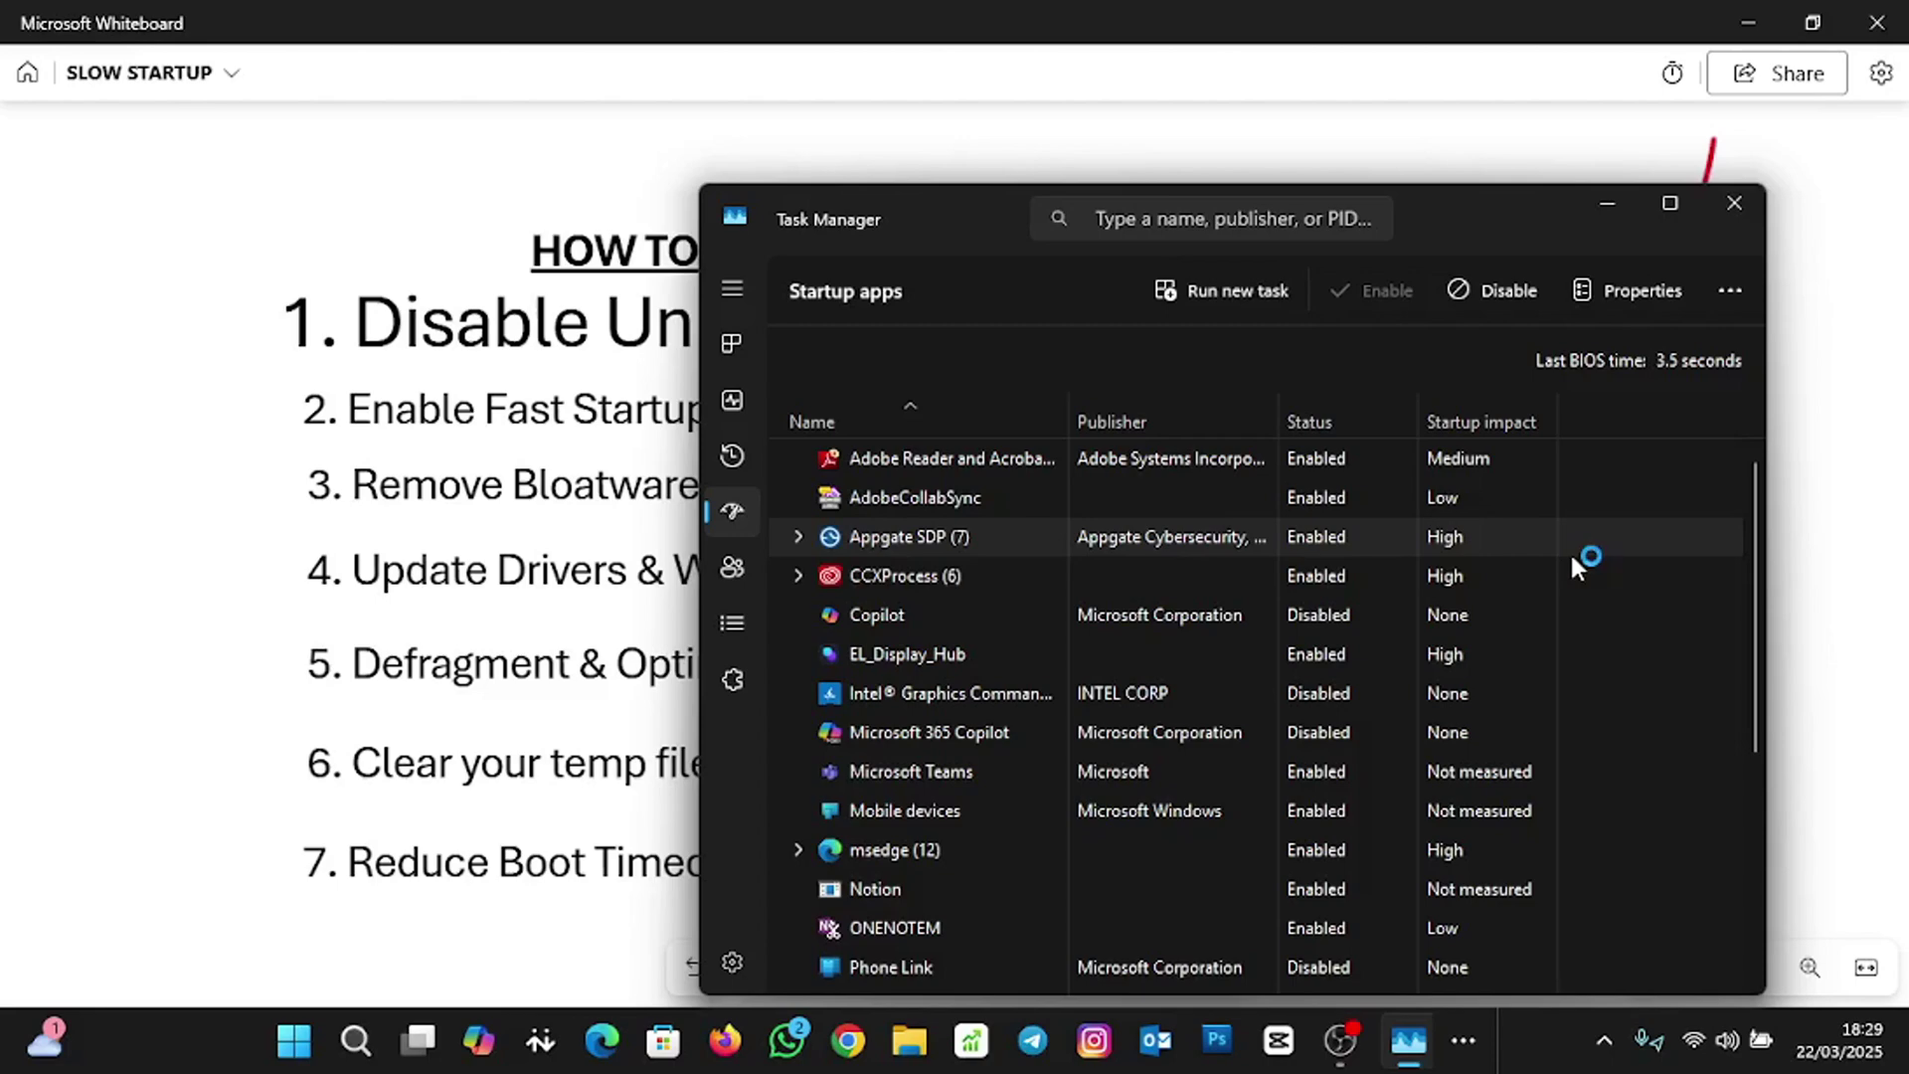
pyautogui.click(1744, 205)
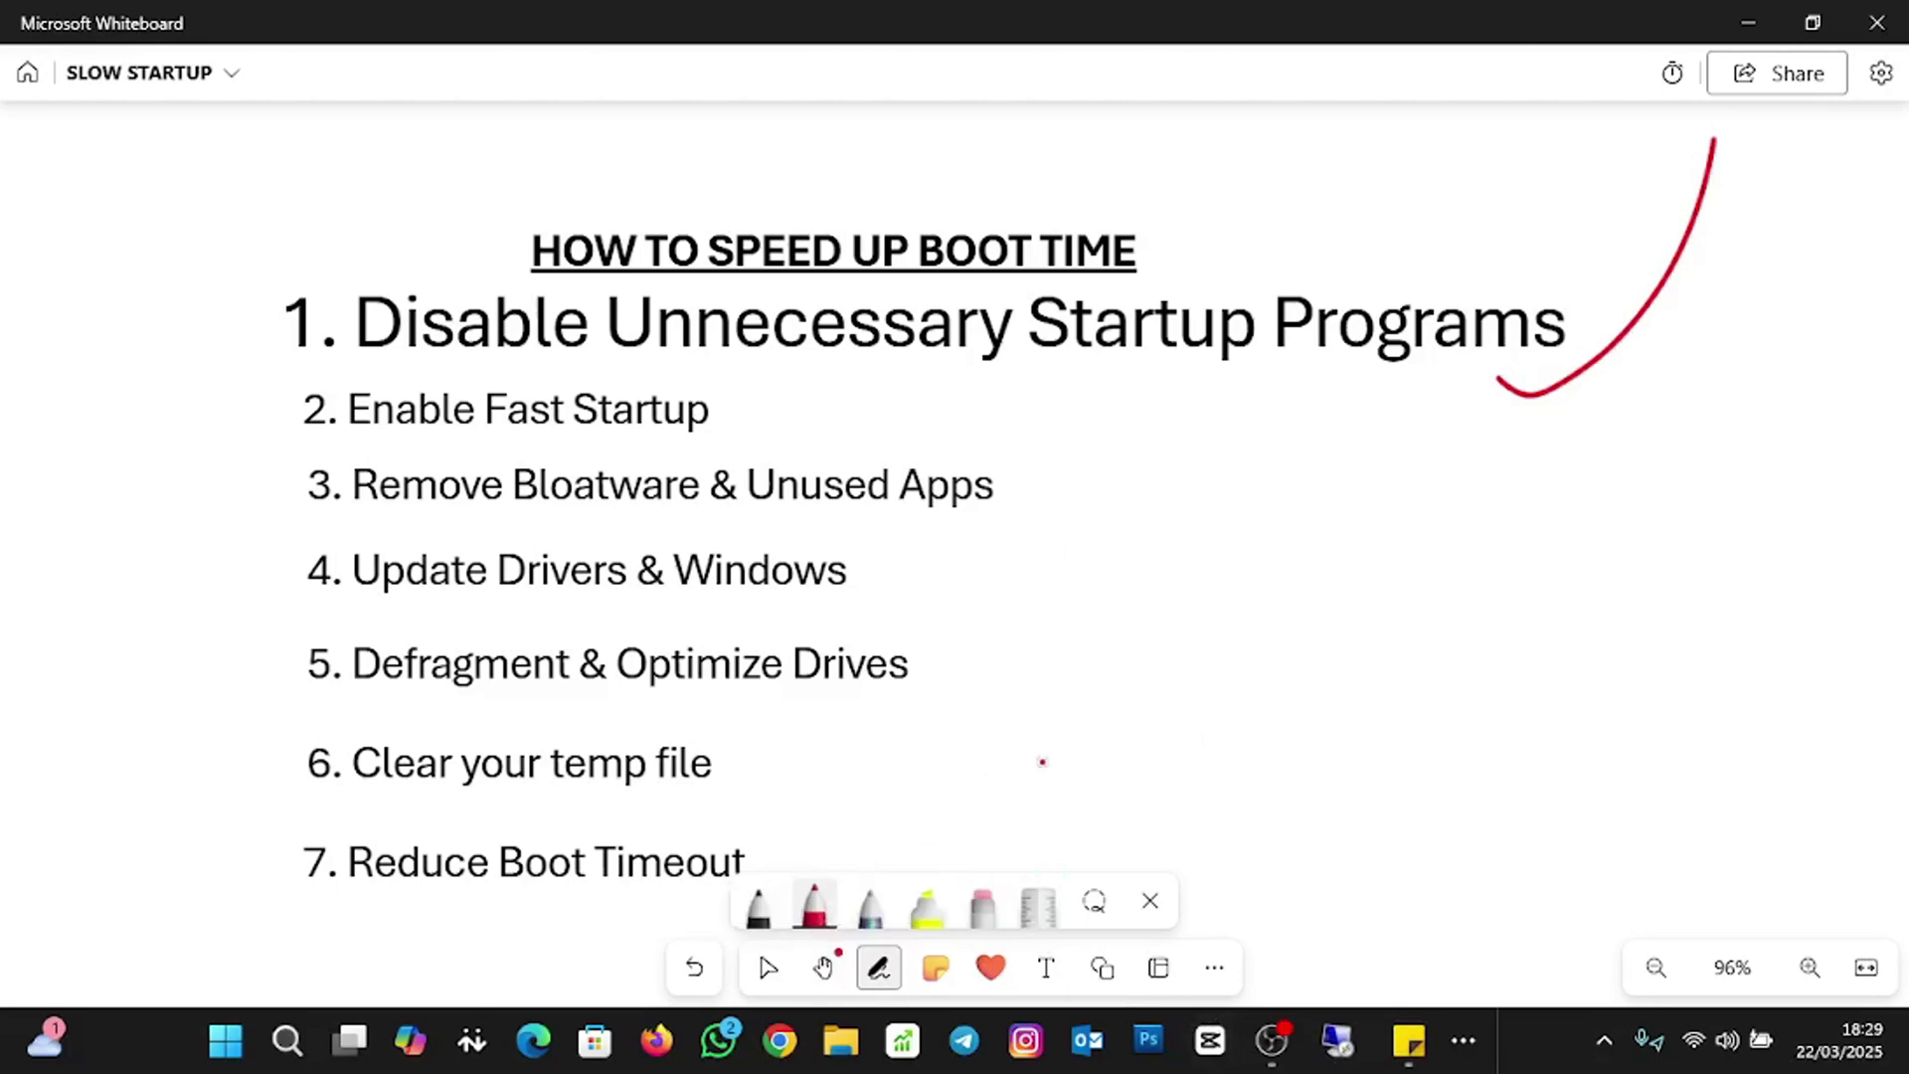
# Draw a black check mark with a stroke through it beside "Enable Fast Startup" on the whiteboard.
pyautogui.click(758, 907)
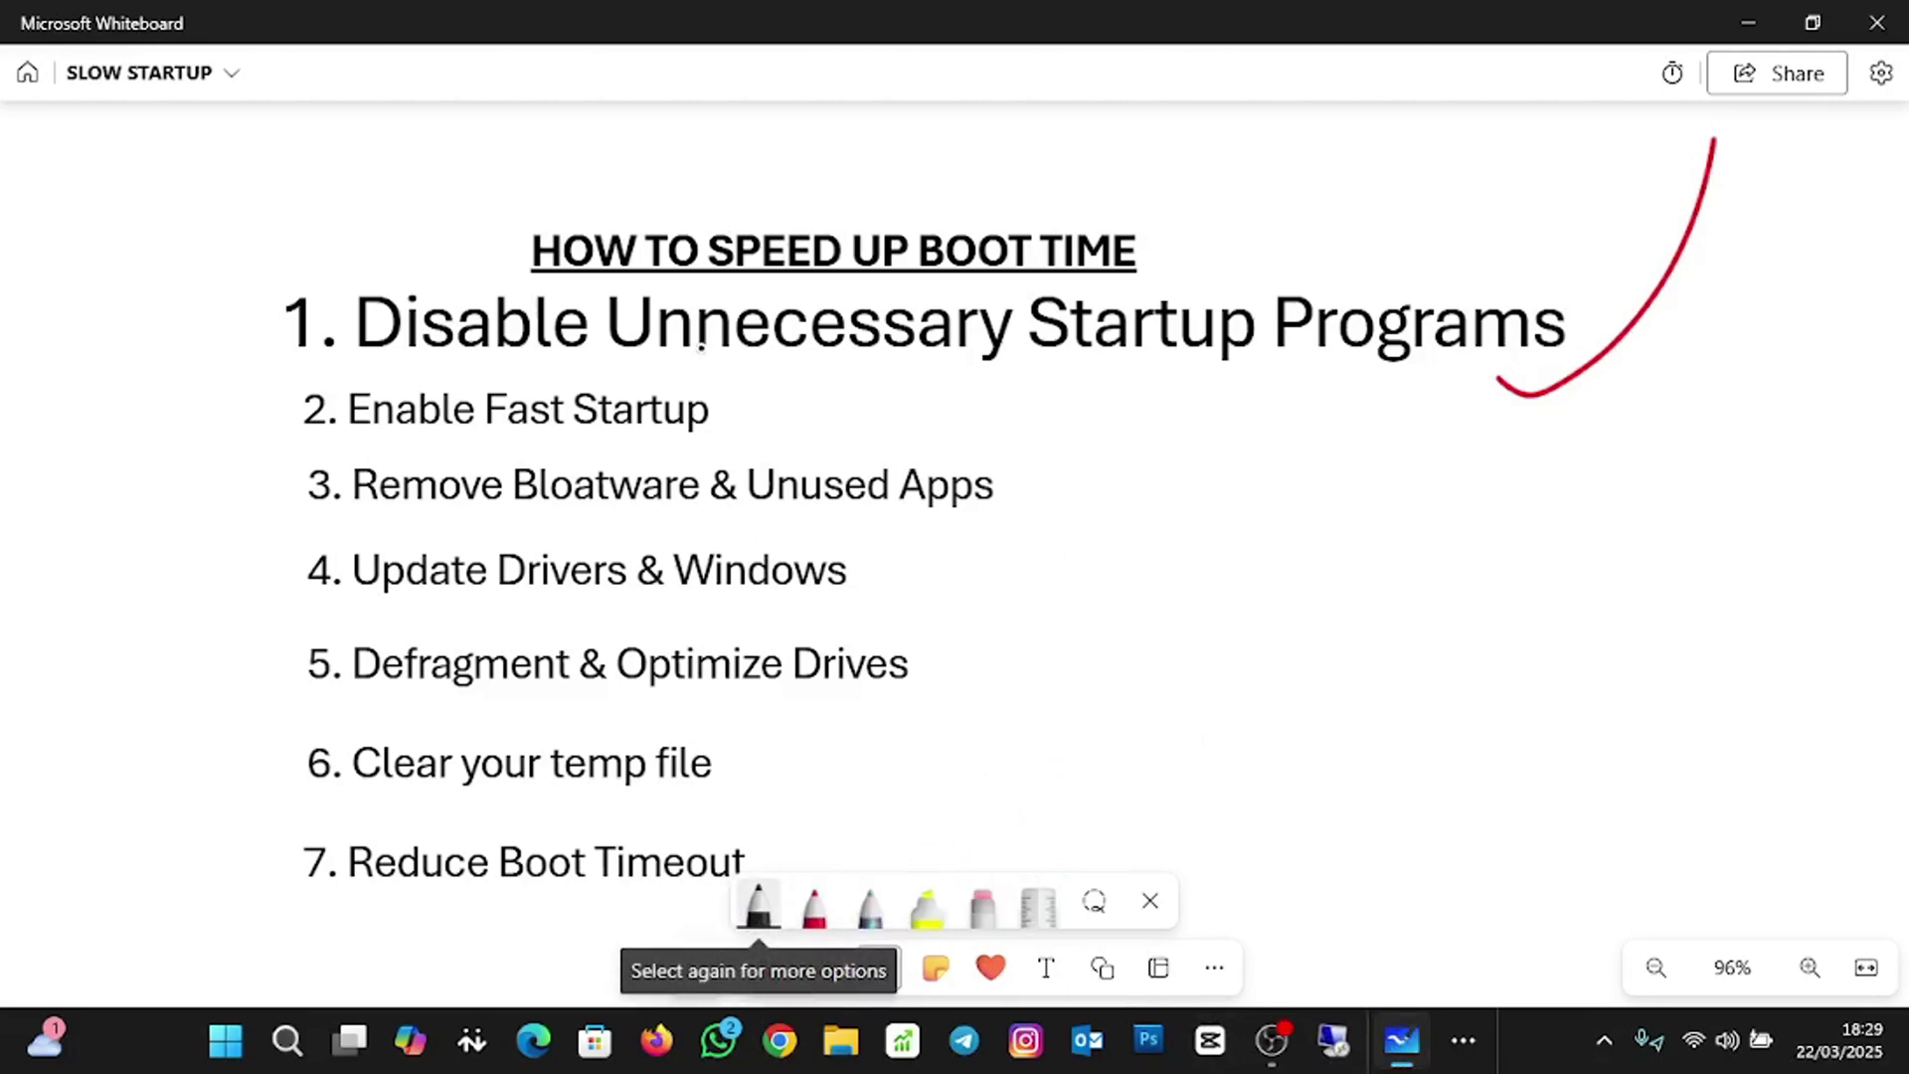
pyautogui.moveTo(709, 440)
pyautogui.mouseDown()
pyautogui.moveTo(828, 368)
pyautogui.moveTo(773, 412)
pyautogui.moveTo(882, 430)
pyautogui.mouseUp()
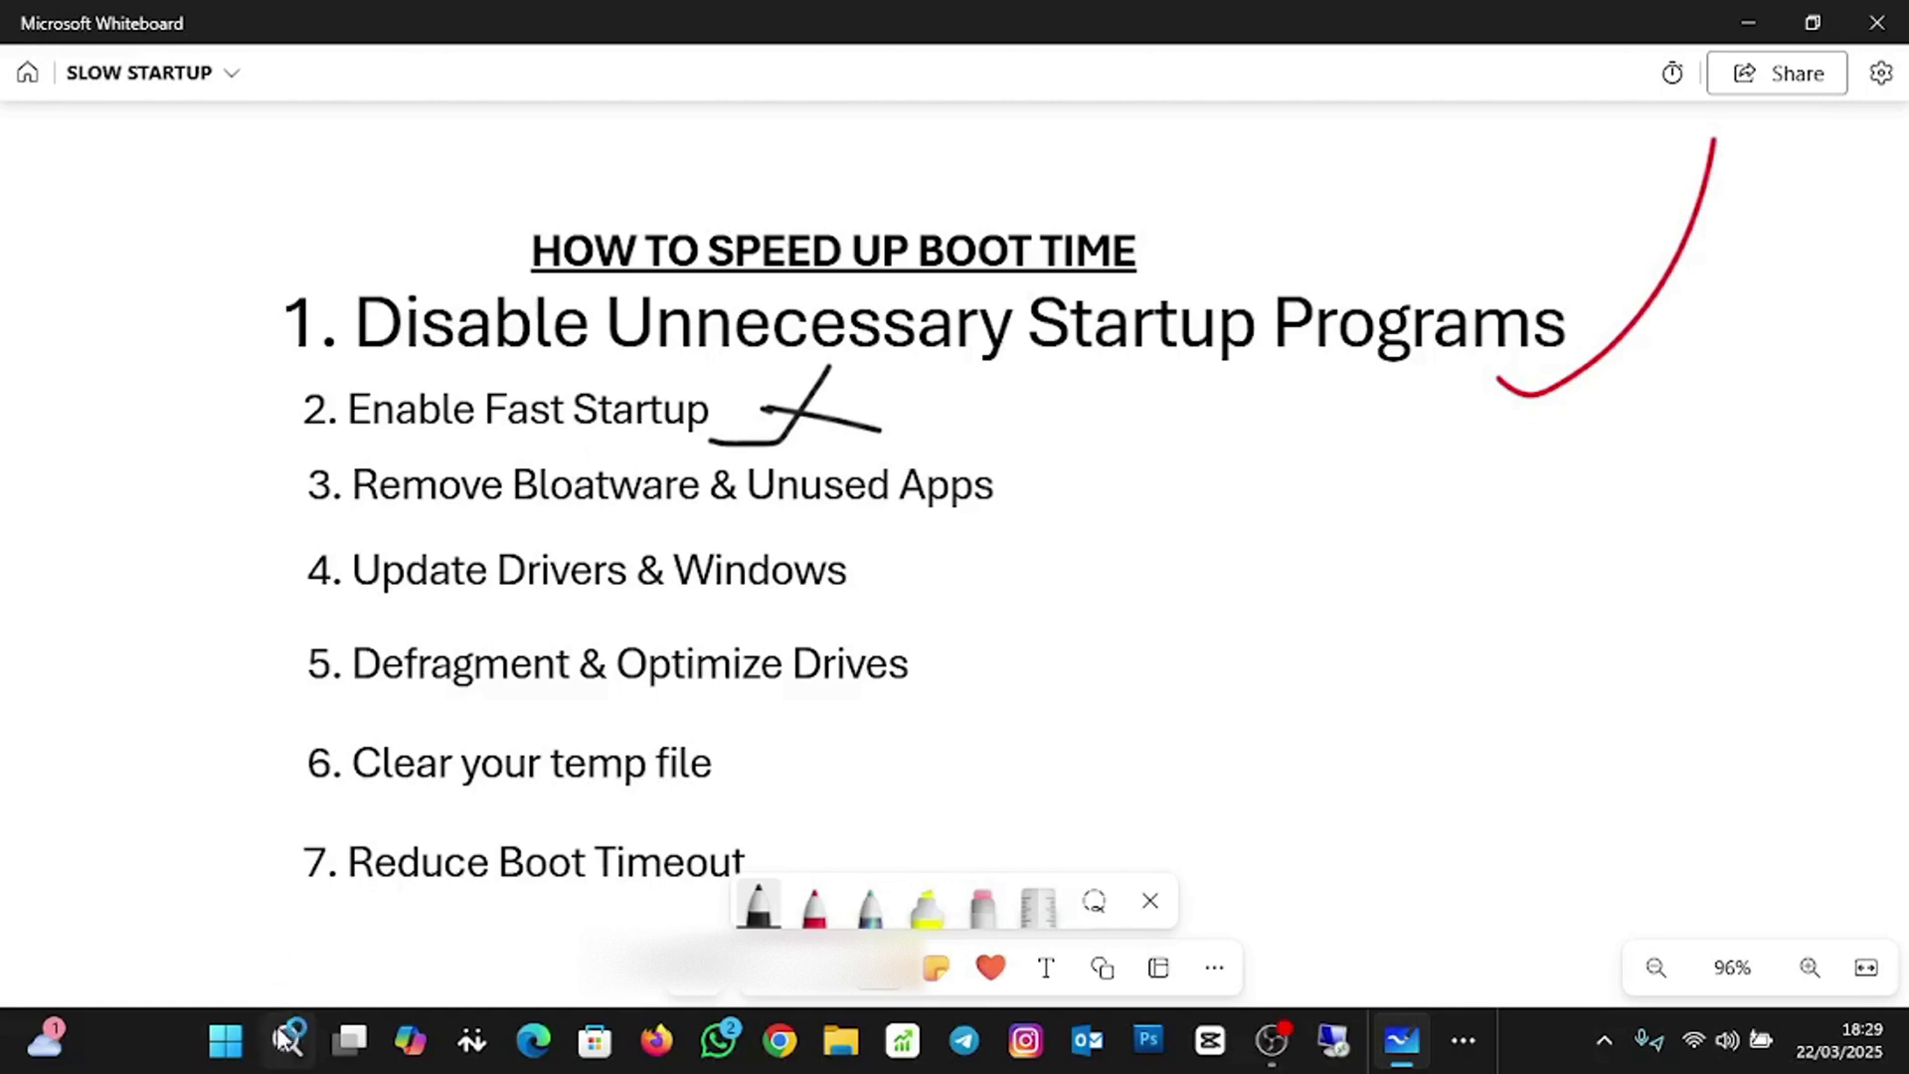
# Open the Control Panel power options and show the settings for what the power button does.
pyautogui.click(229, 1041)
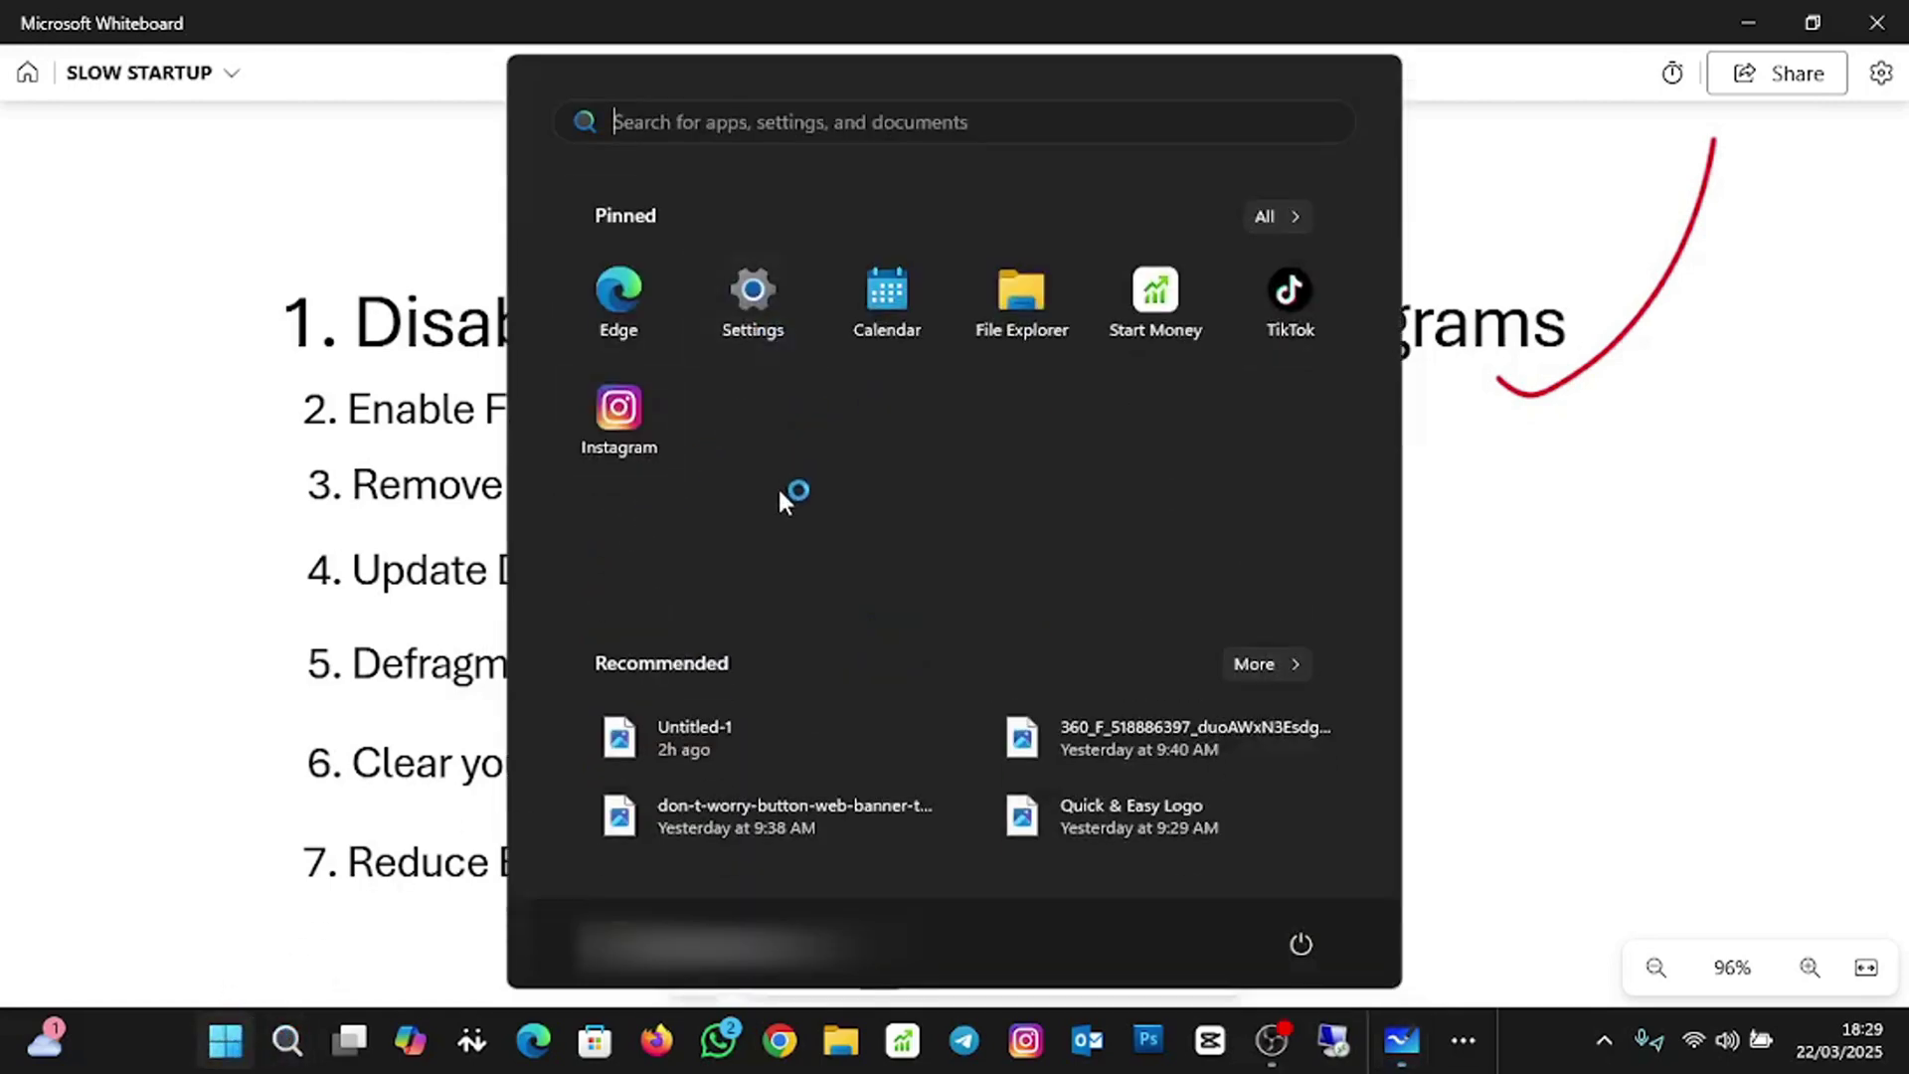
pyautogui.click(288, 1041)
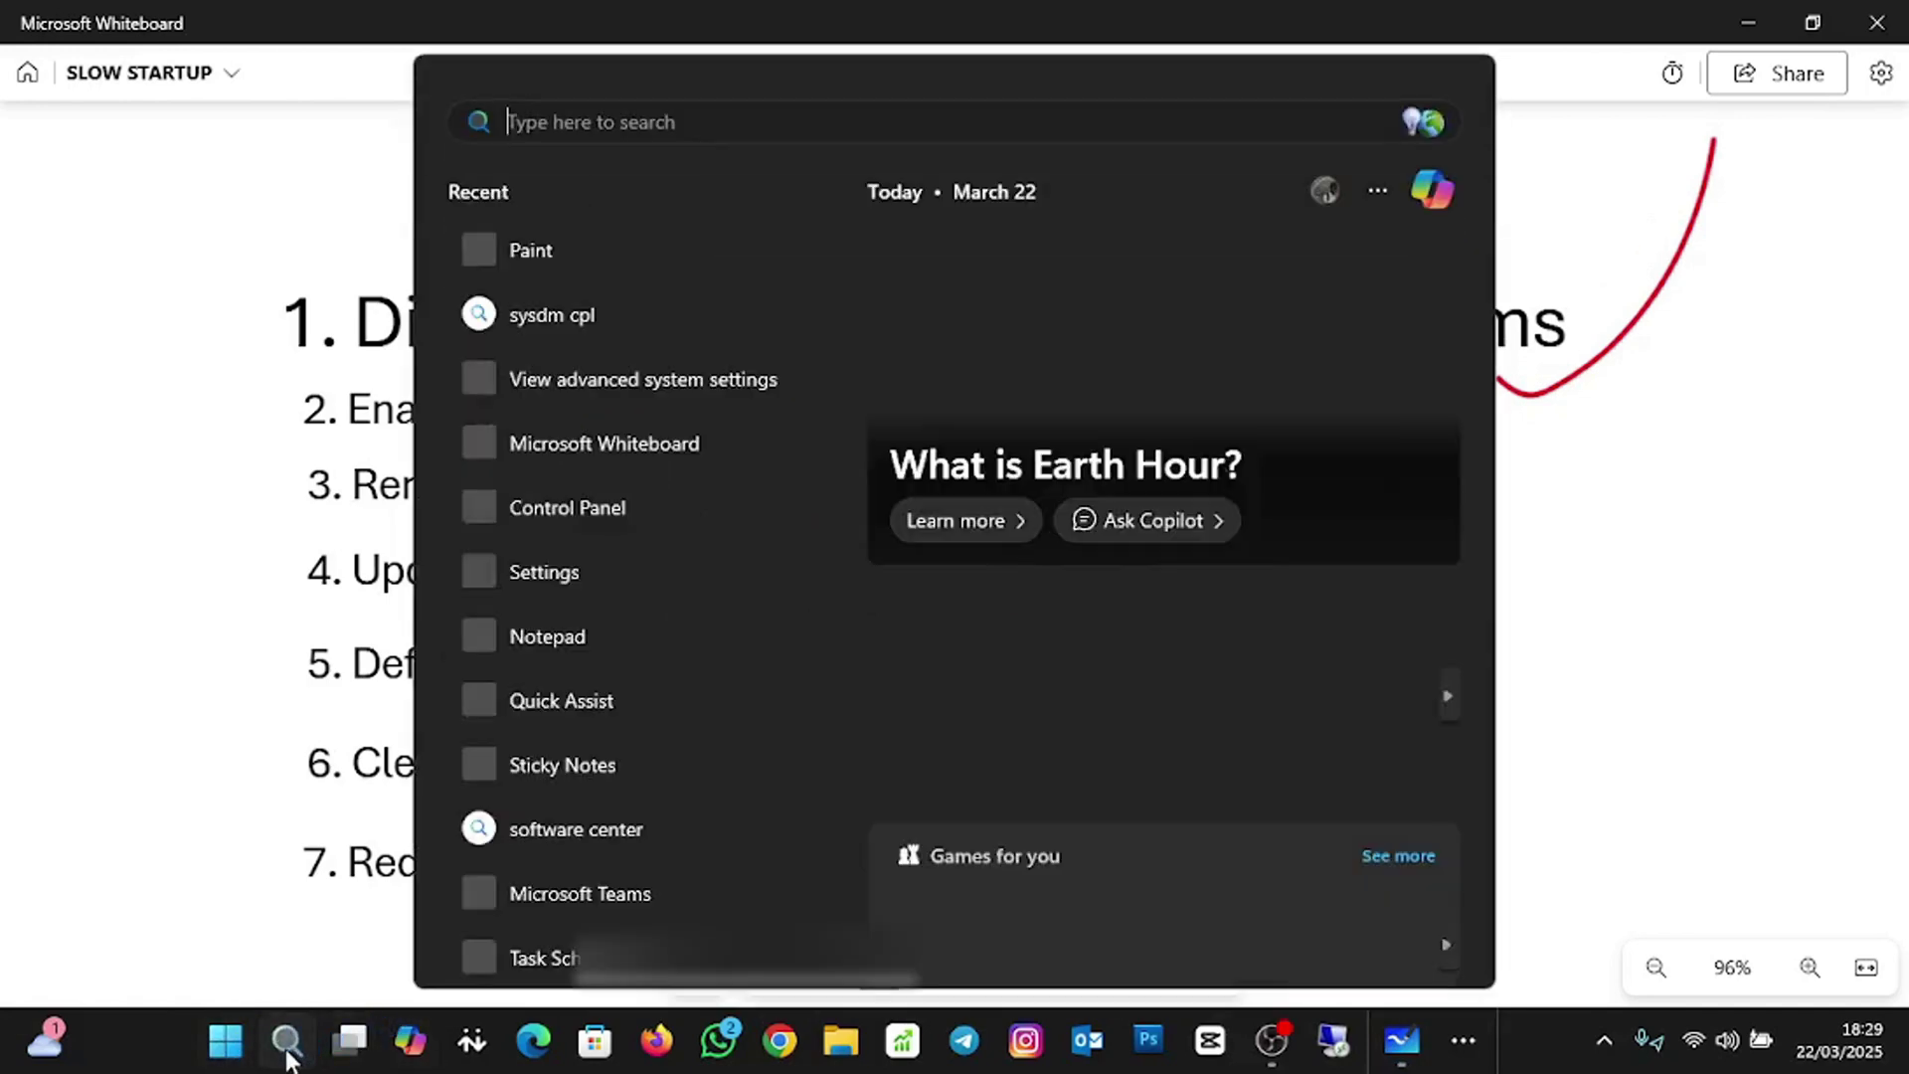
pyautogui.click(593, 501)
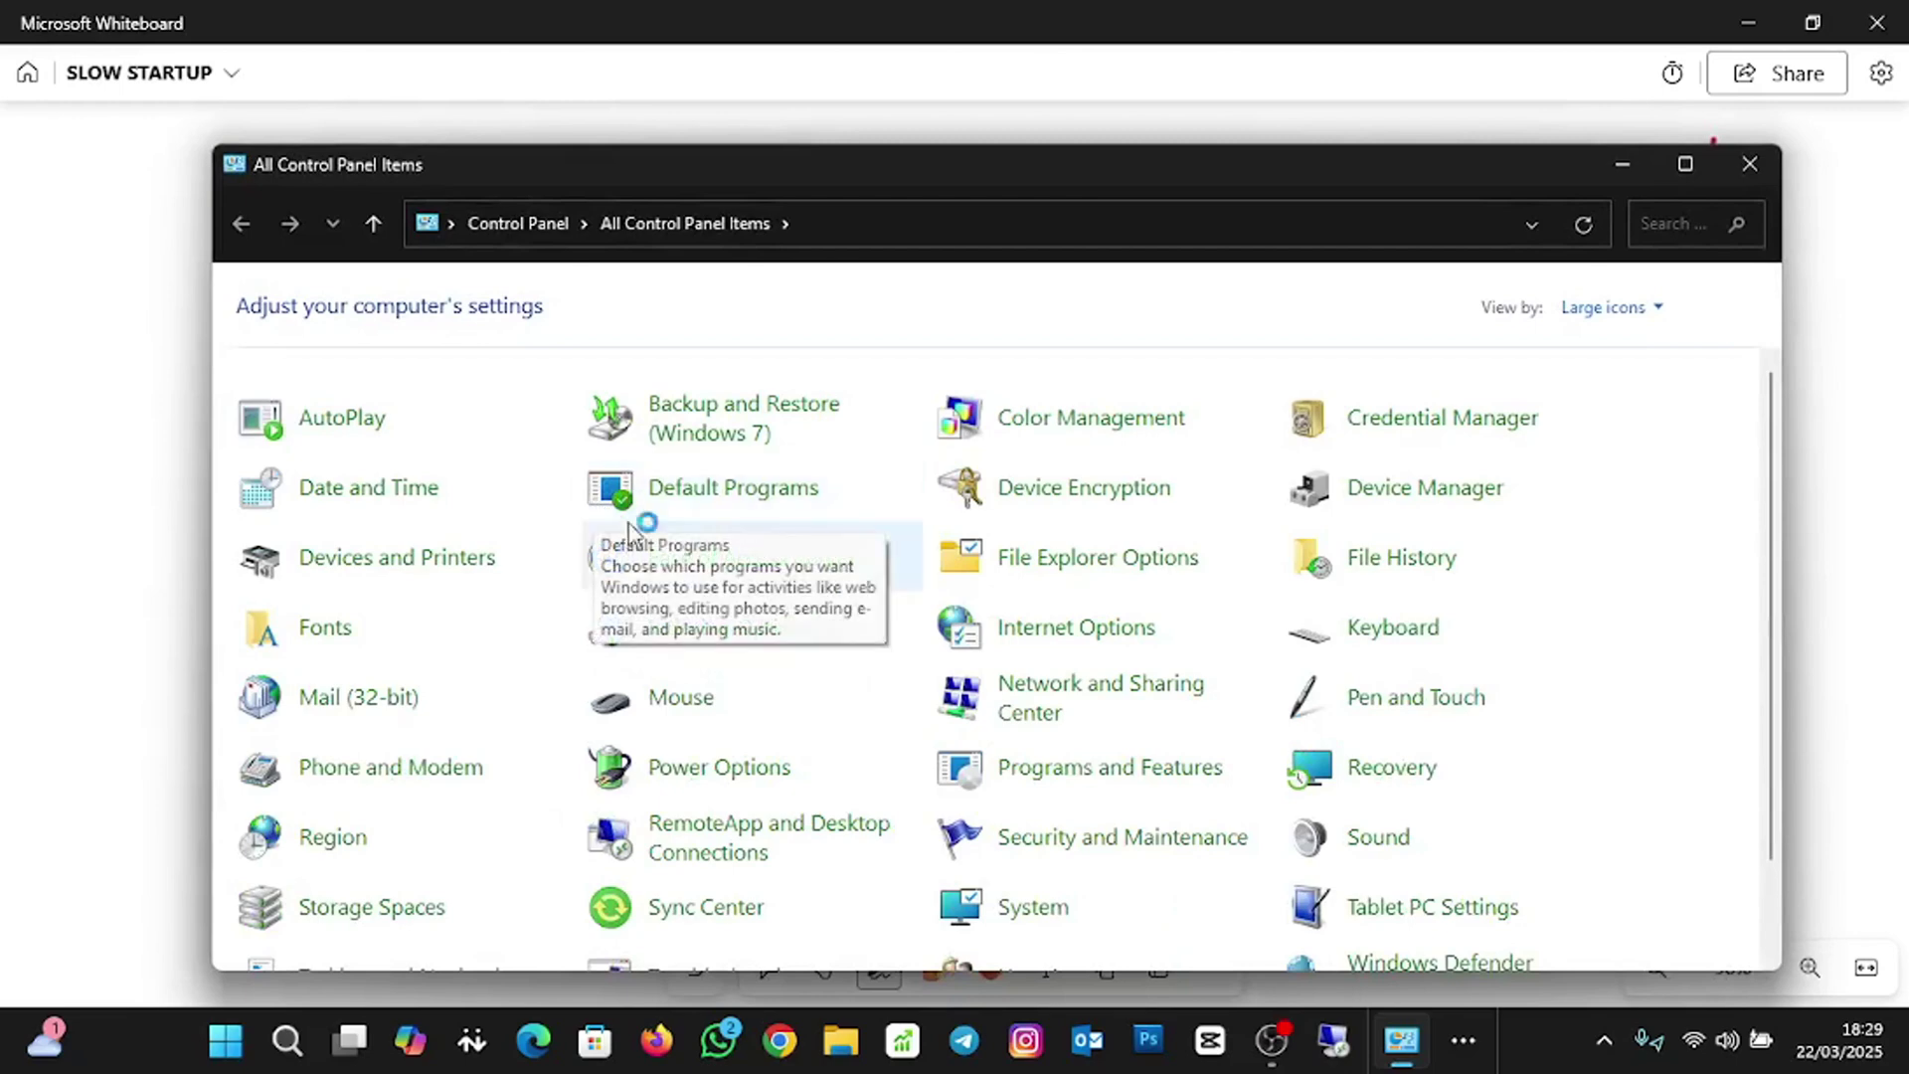
pyautogui.click(773, 786)
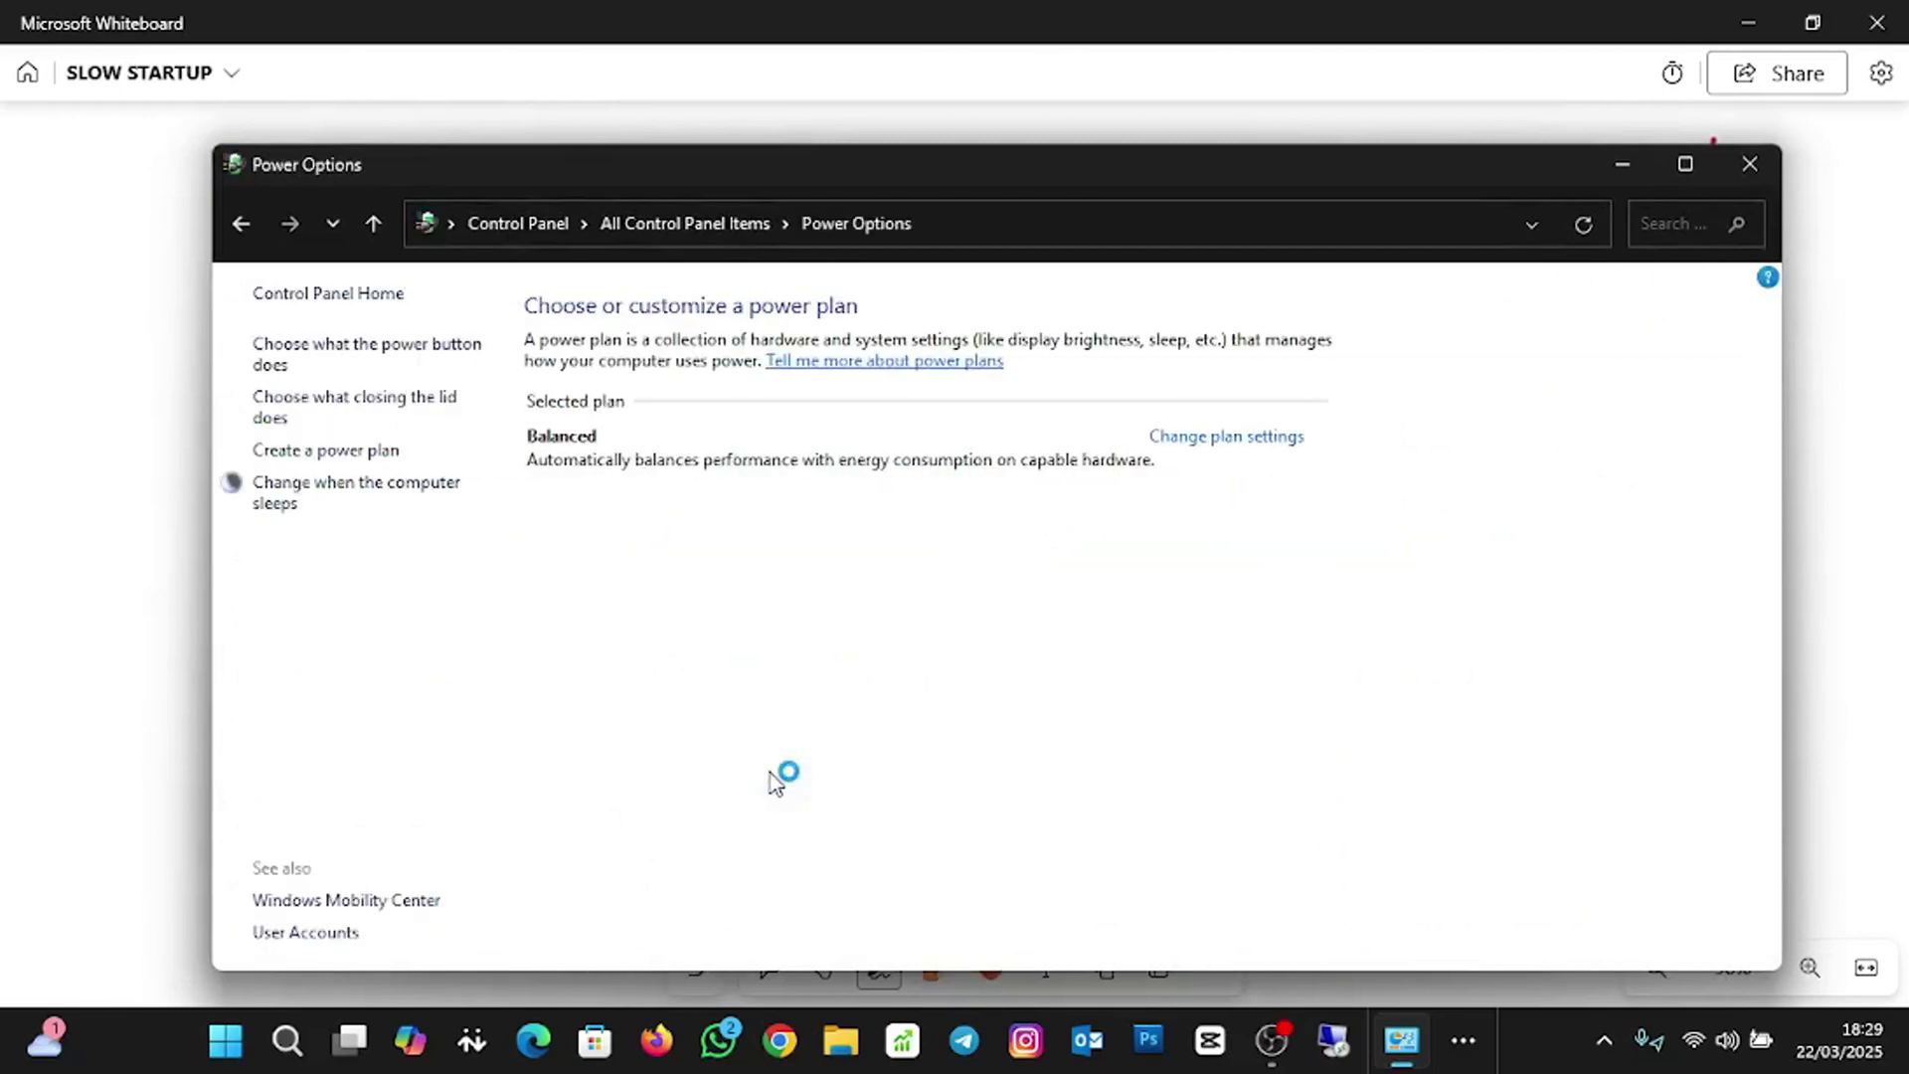
pyautogui.click(321, 357)
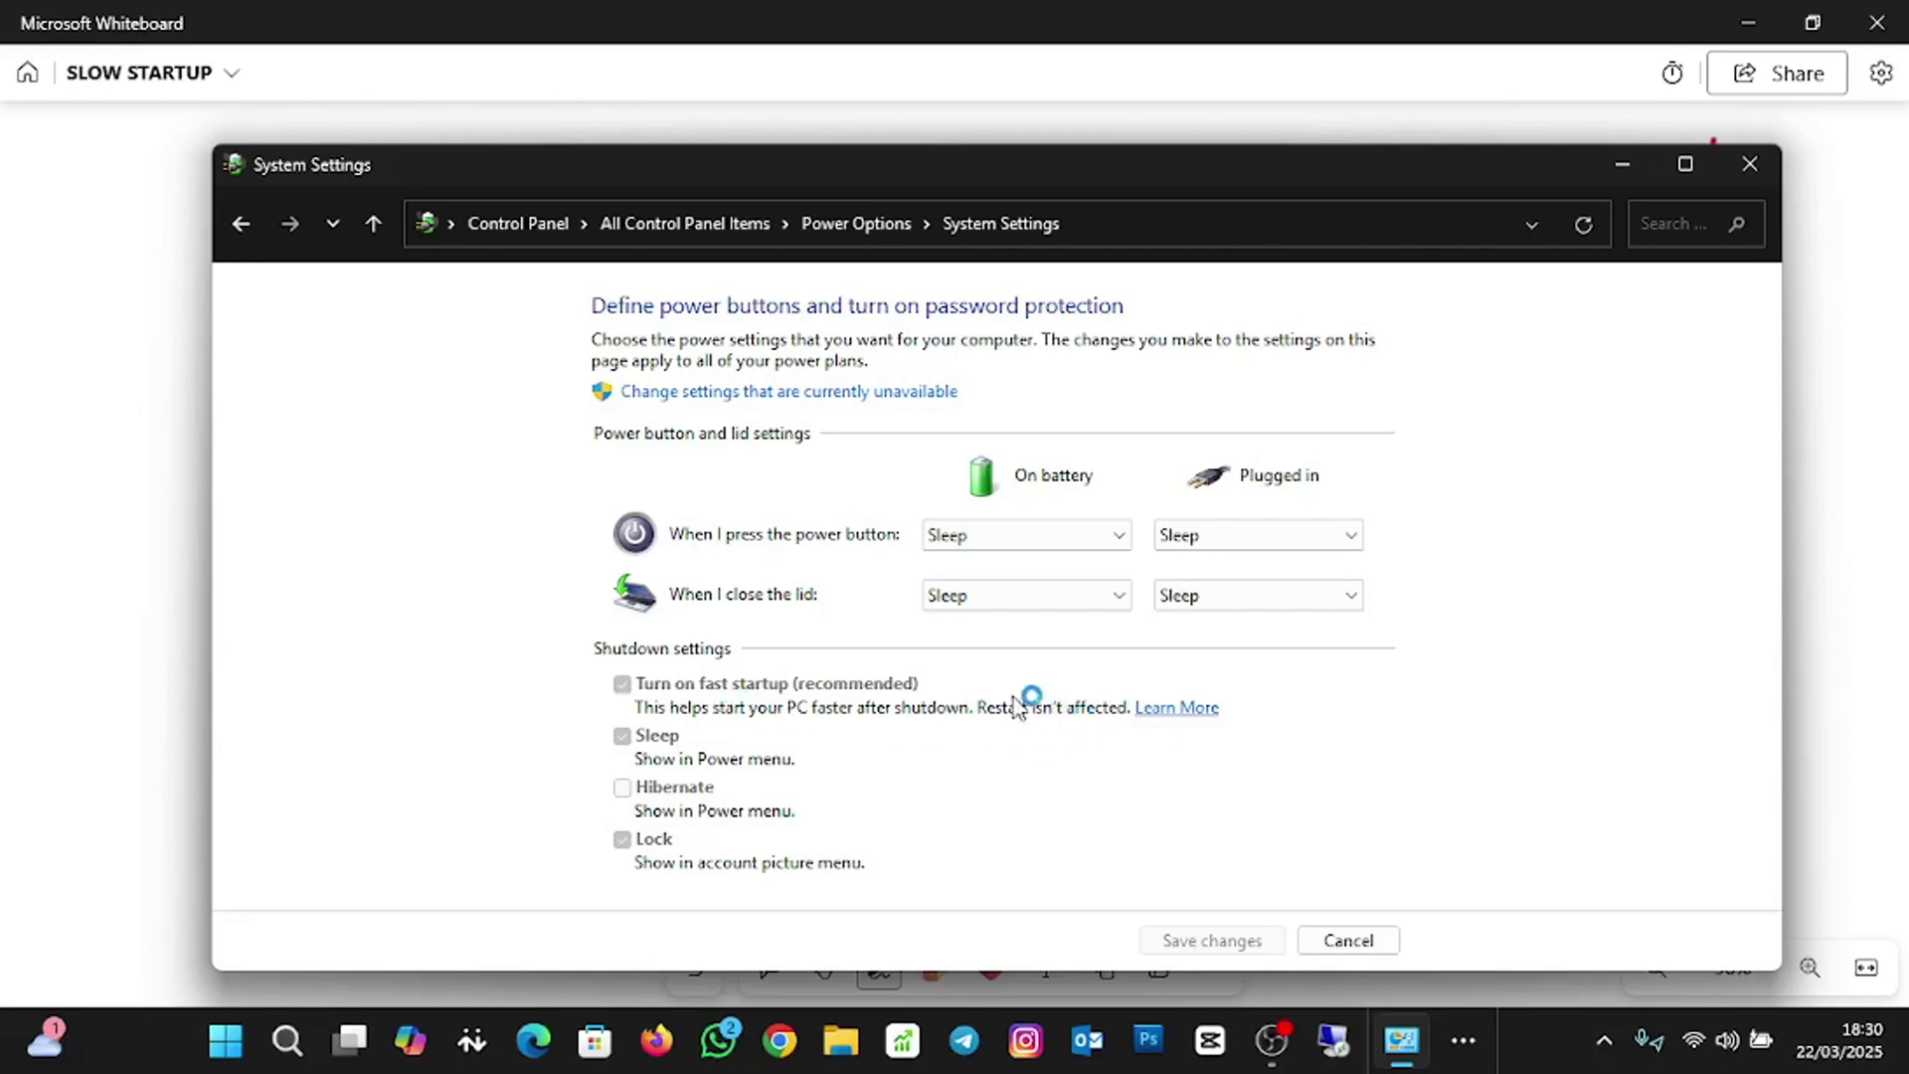
# Unlock the unavailable shutdown settings, turn off fast startup and save the changes.
pyautogui.click(731, 393)
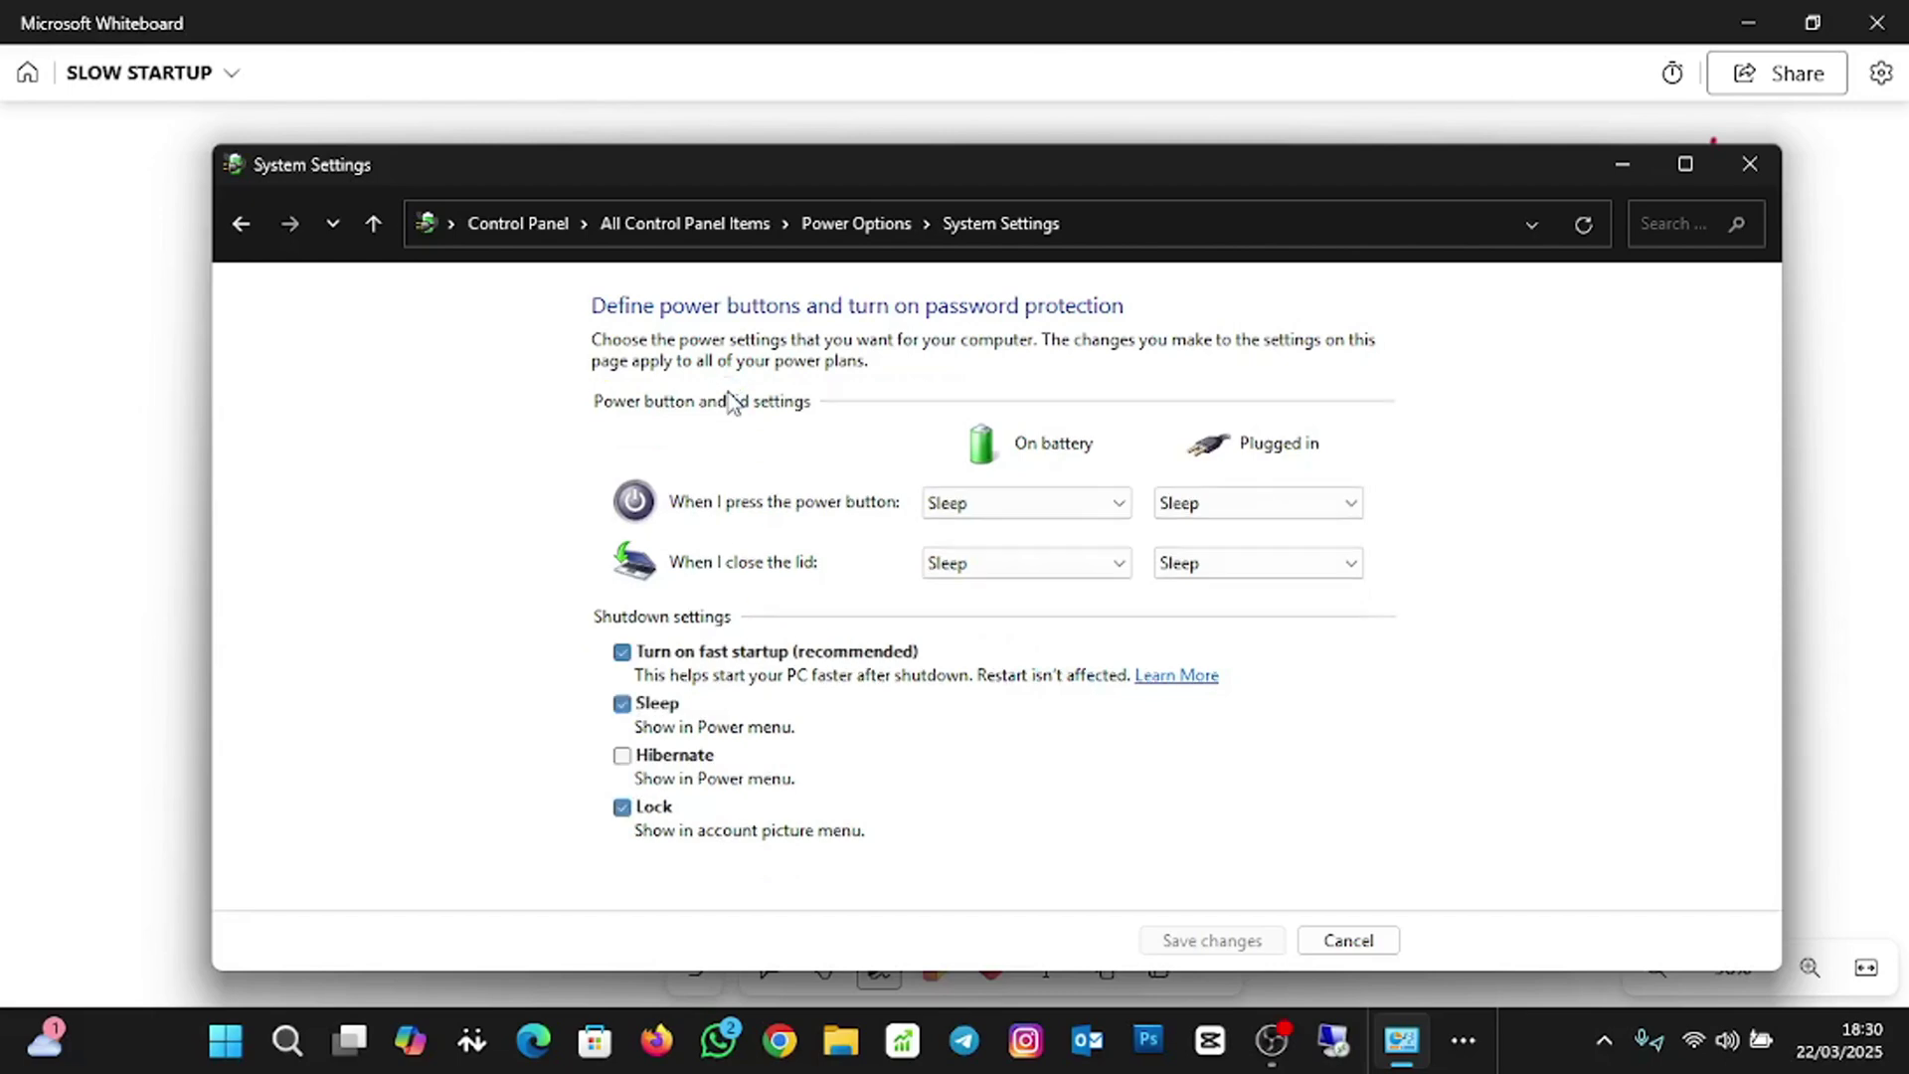
pyautogui.click(622, 652)
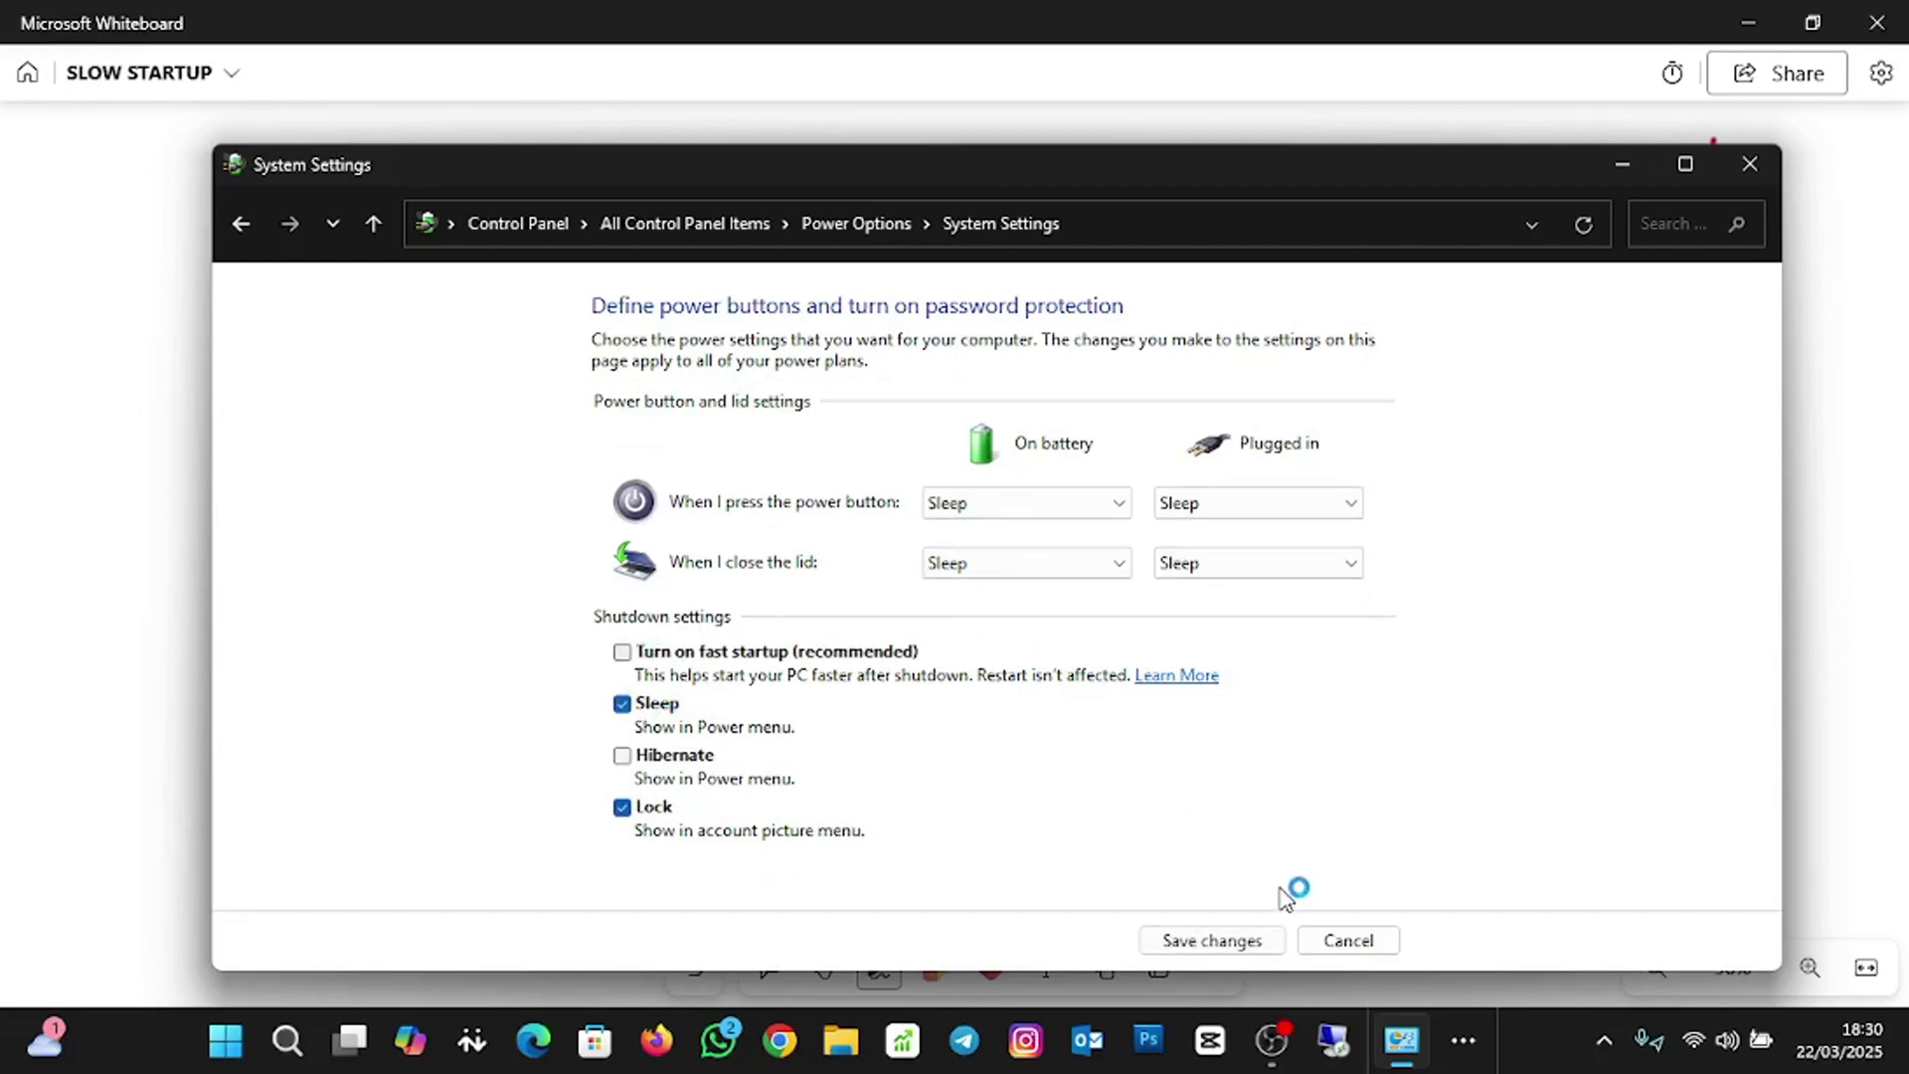
pyautogui.click(1213, 941)
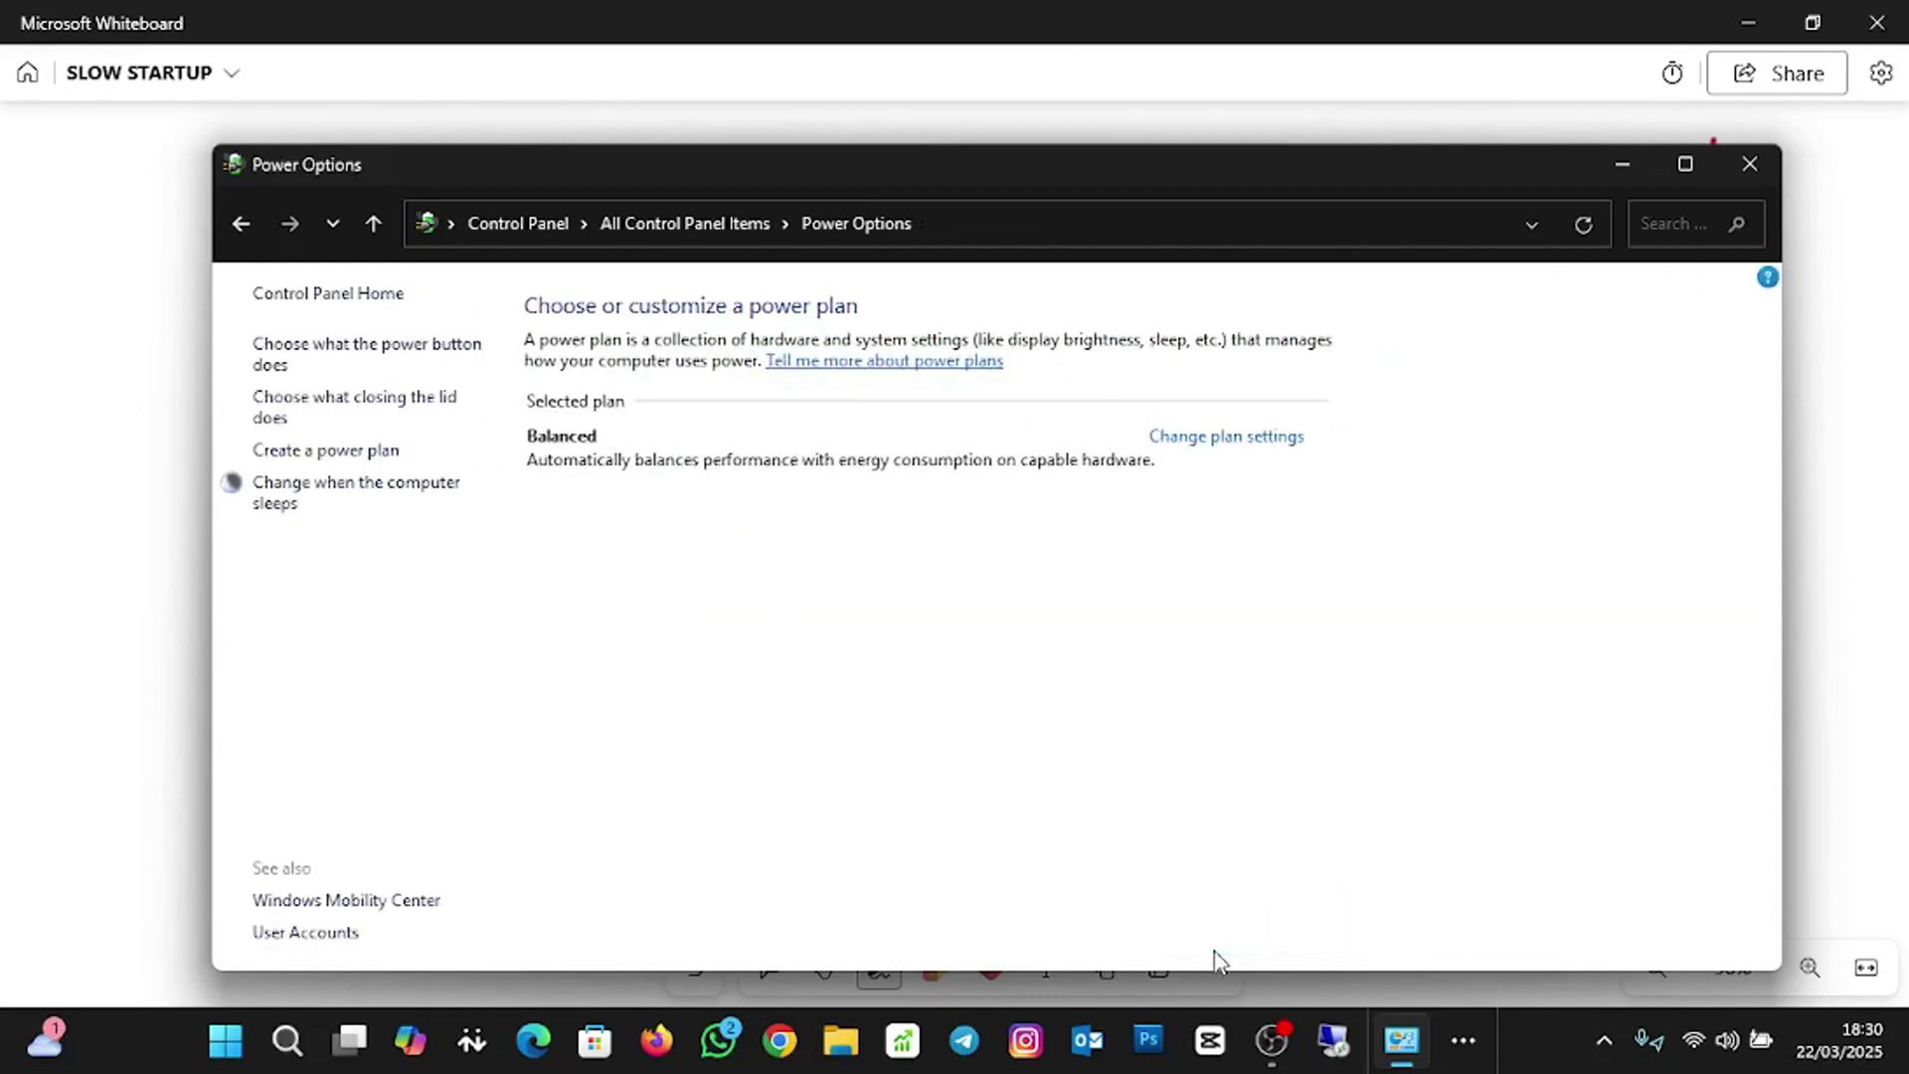
# Reopen the power button settings, unlock the shutdown options, turn on fast startup and save the changes.
pyautogui.click(391, 364)
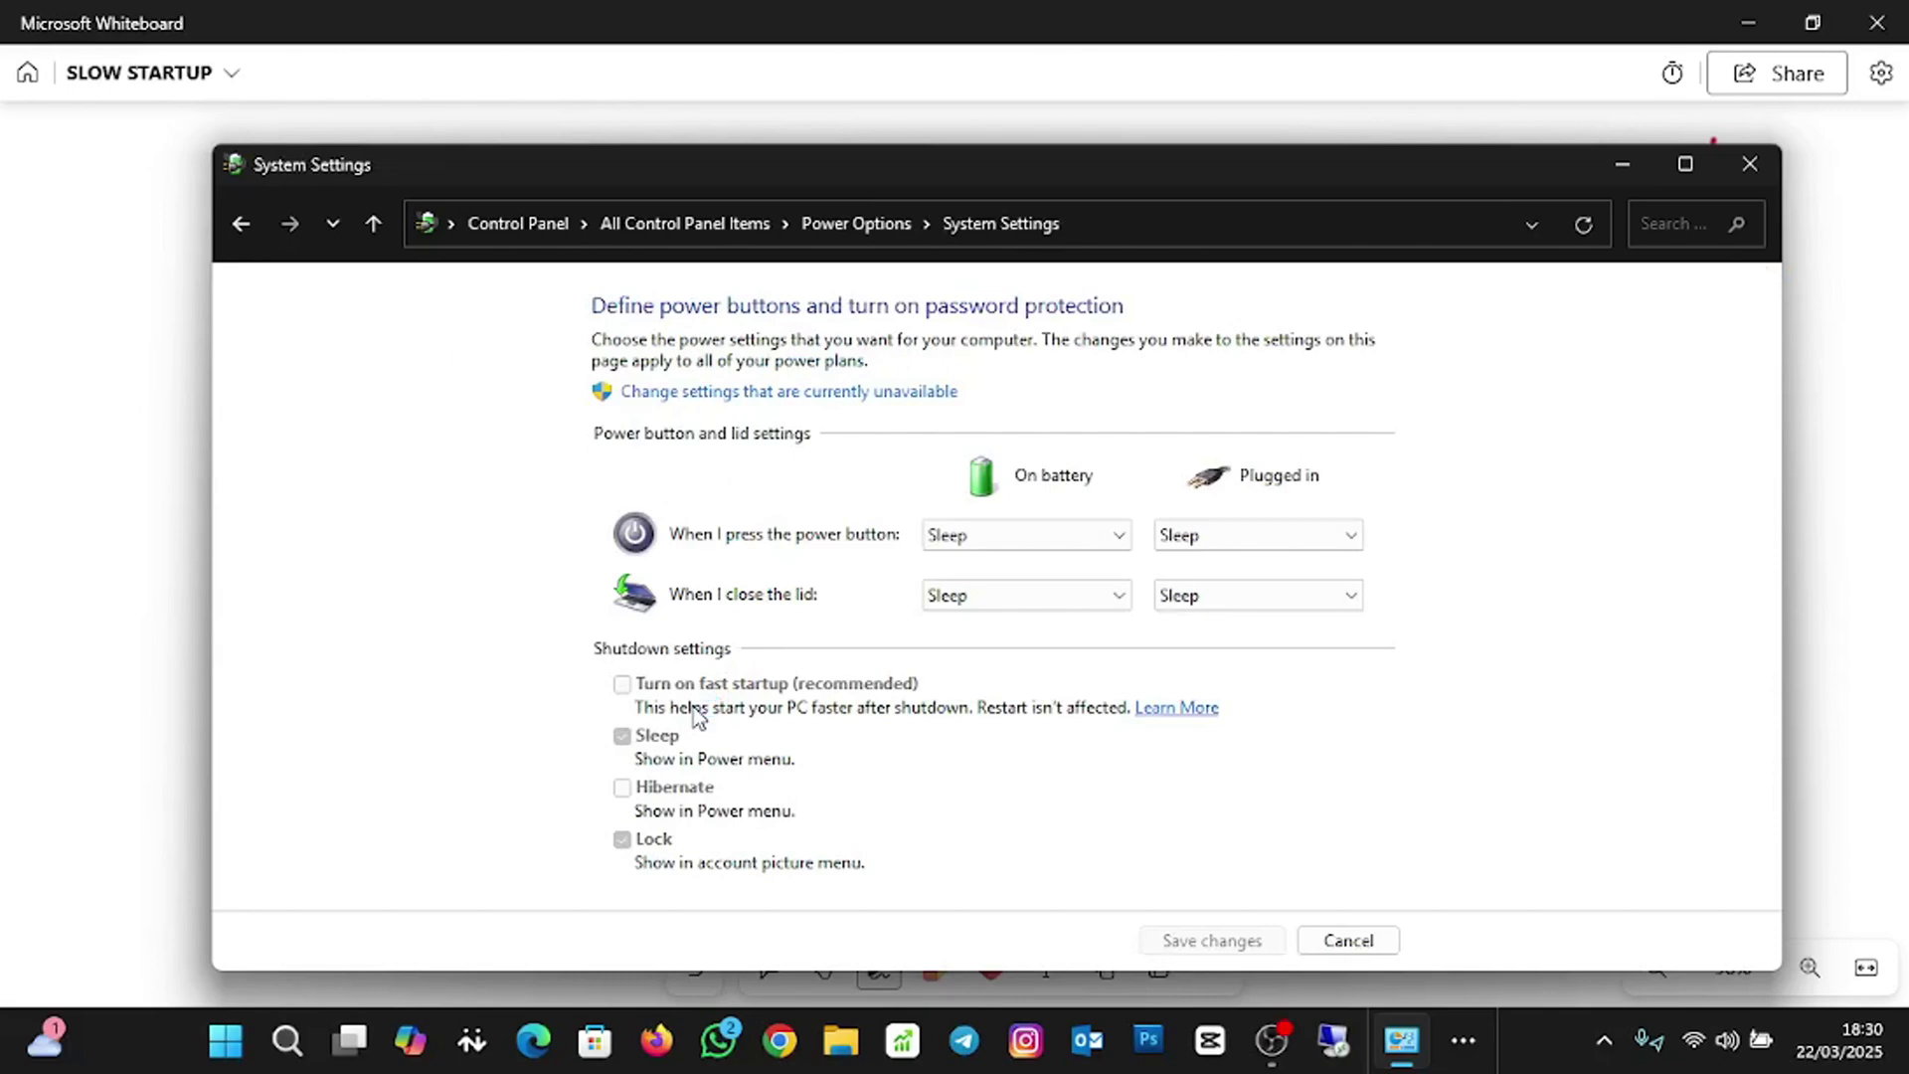
pyautogui.click(682, 394)
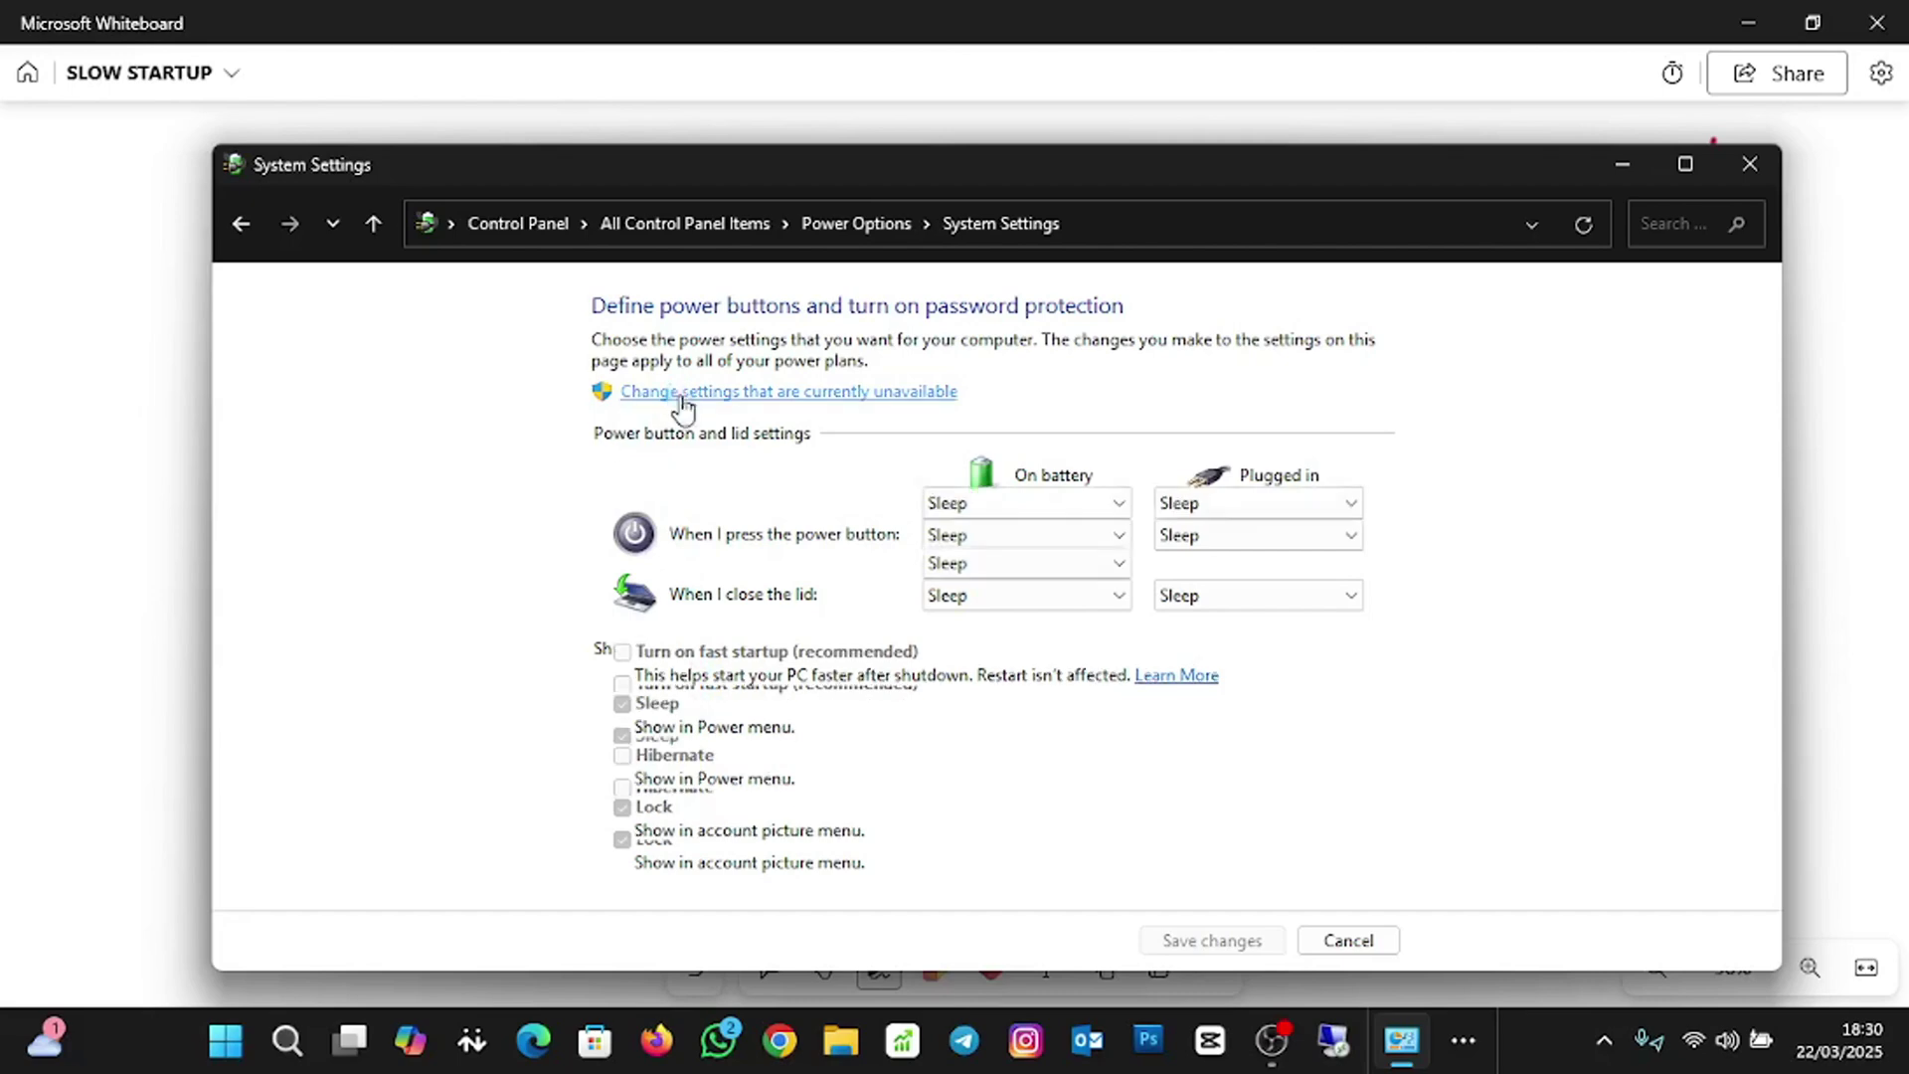
pyautogui.click(623, 654)
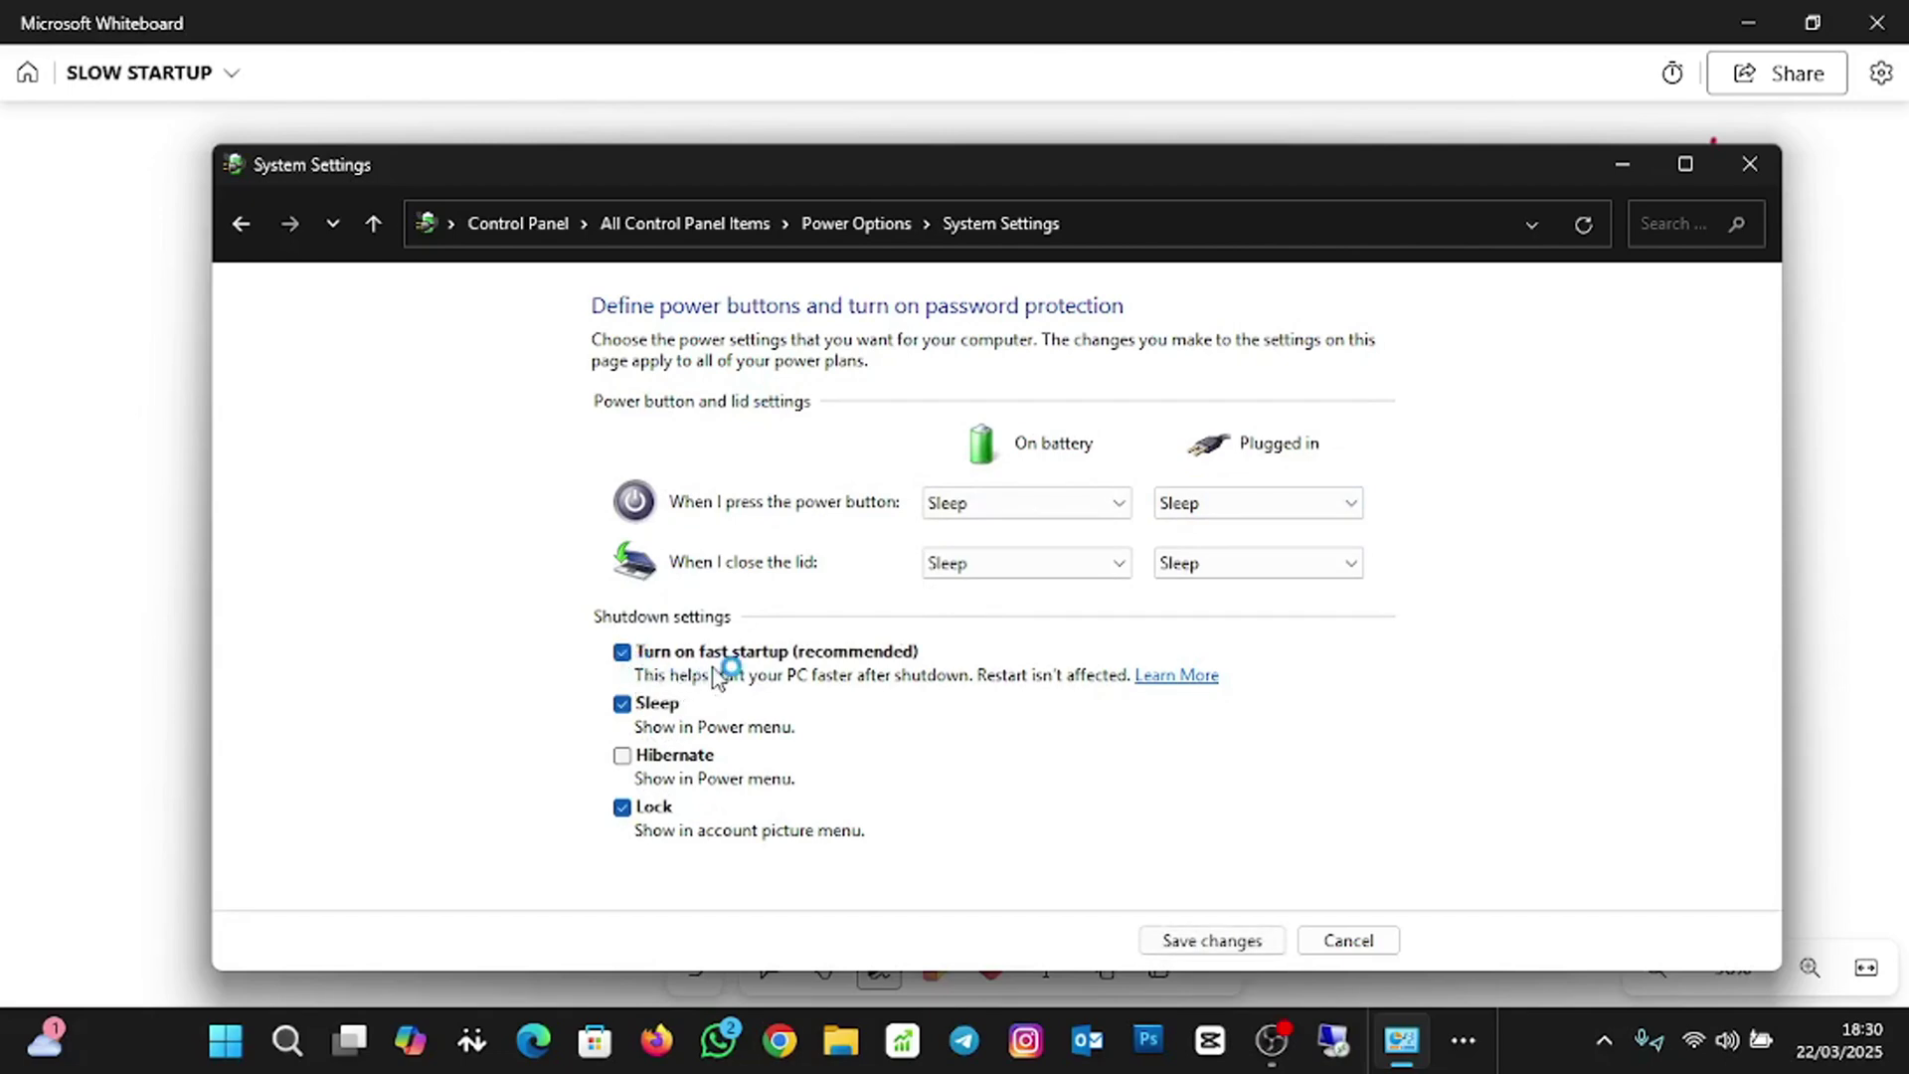
pyautogui.click(1243, 944)
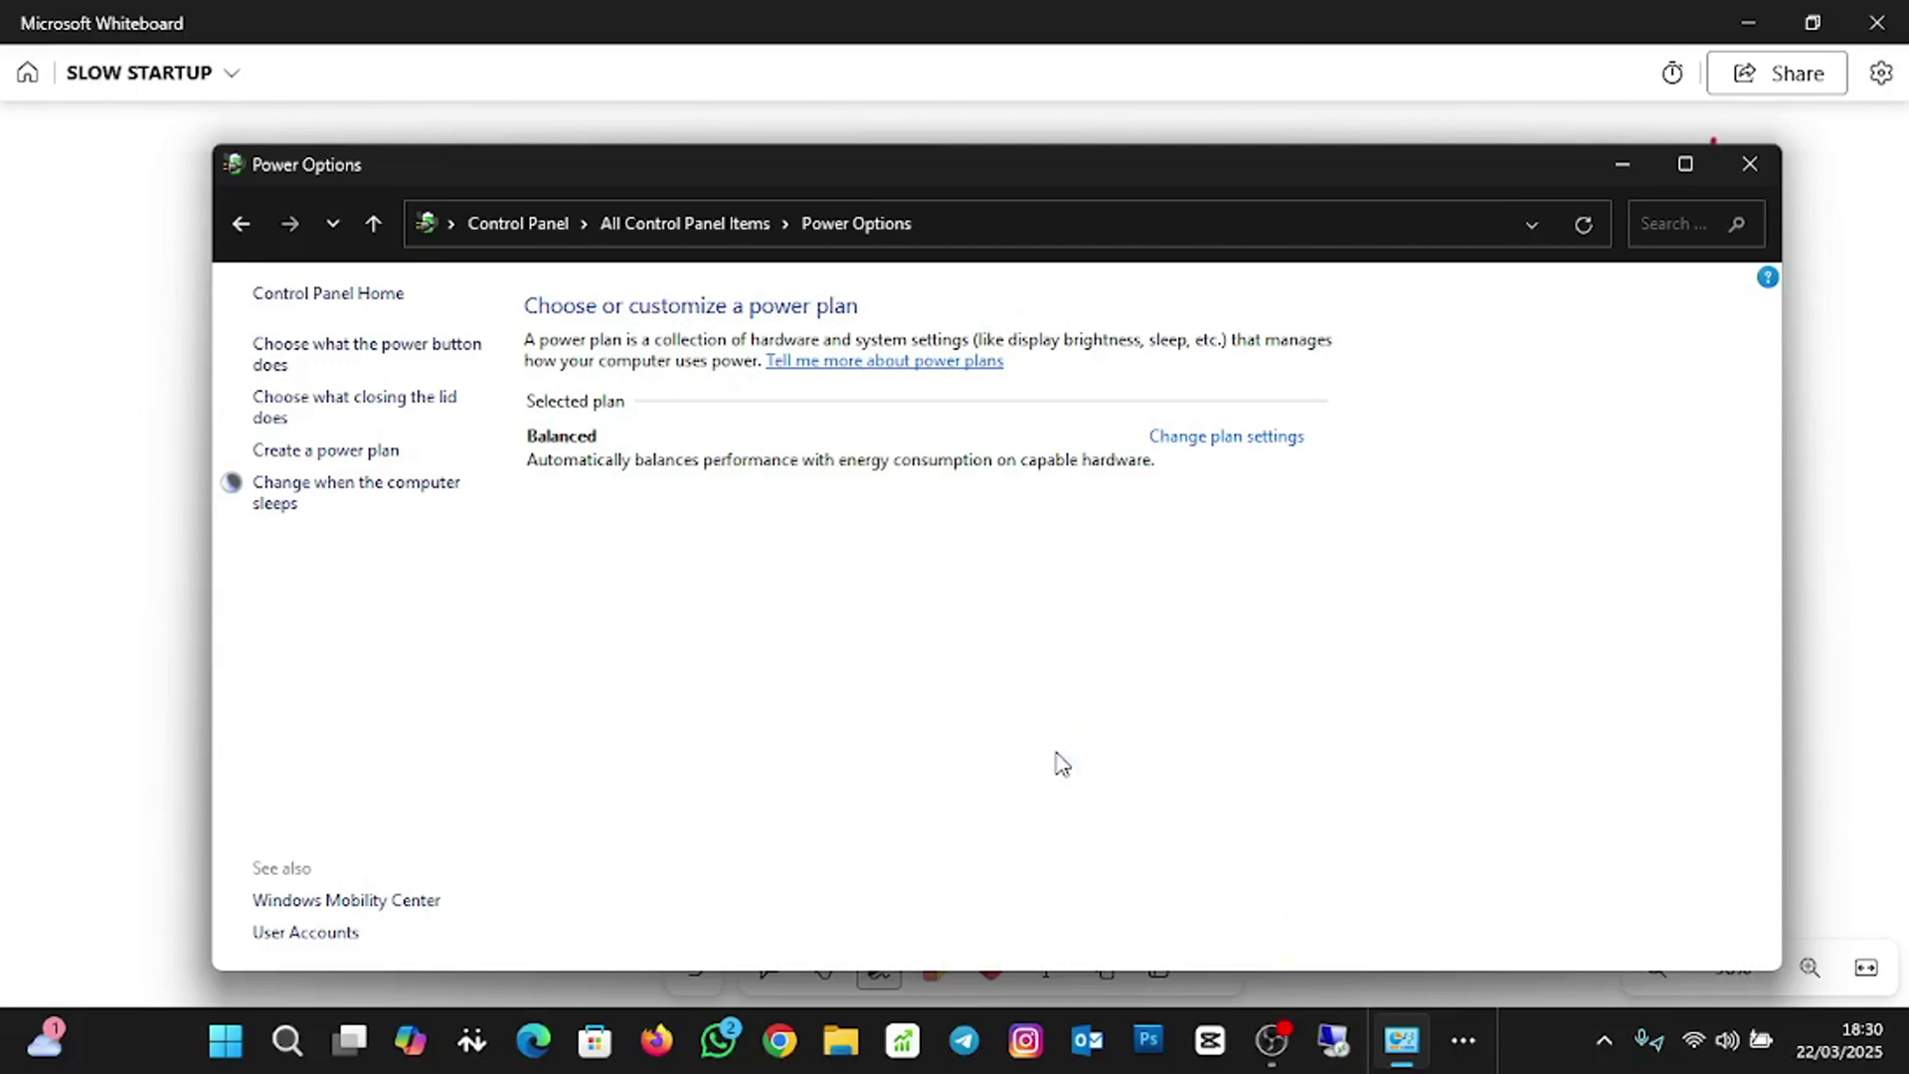
# Check the fast startup option in the power button settings, leave without changes and close Control Panel.
pyautogui.click(421, 358)
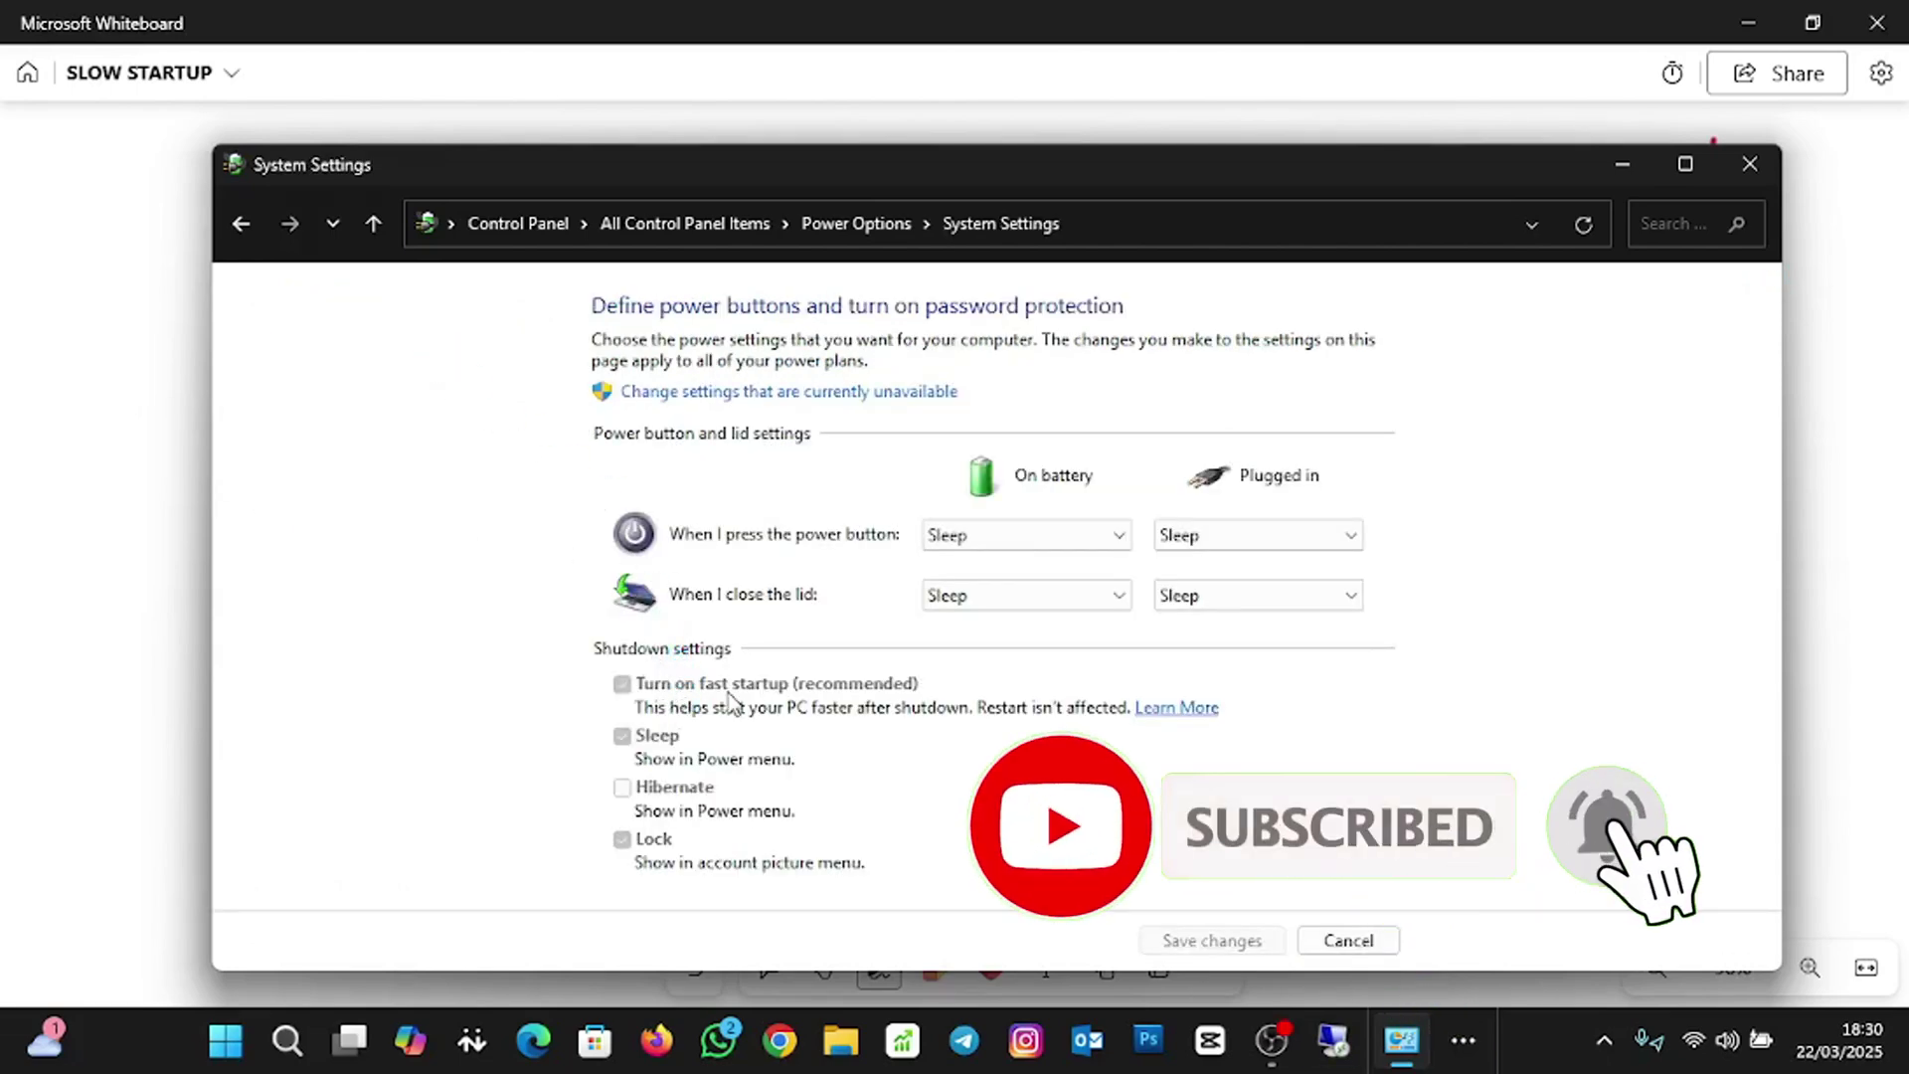
pyautogui.click(1358, 941)
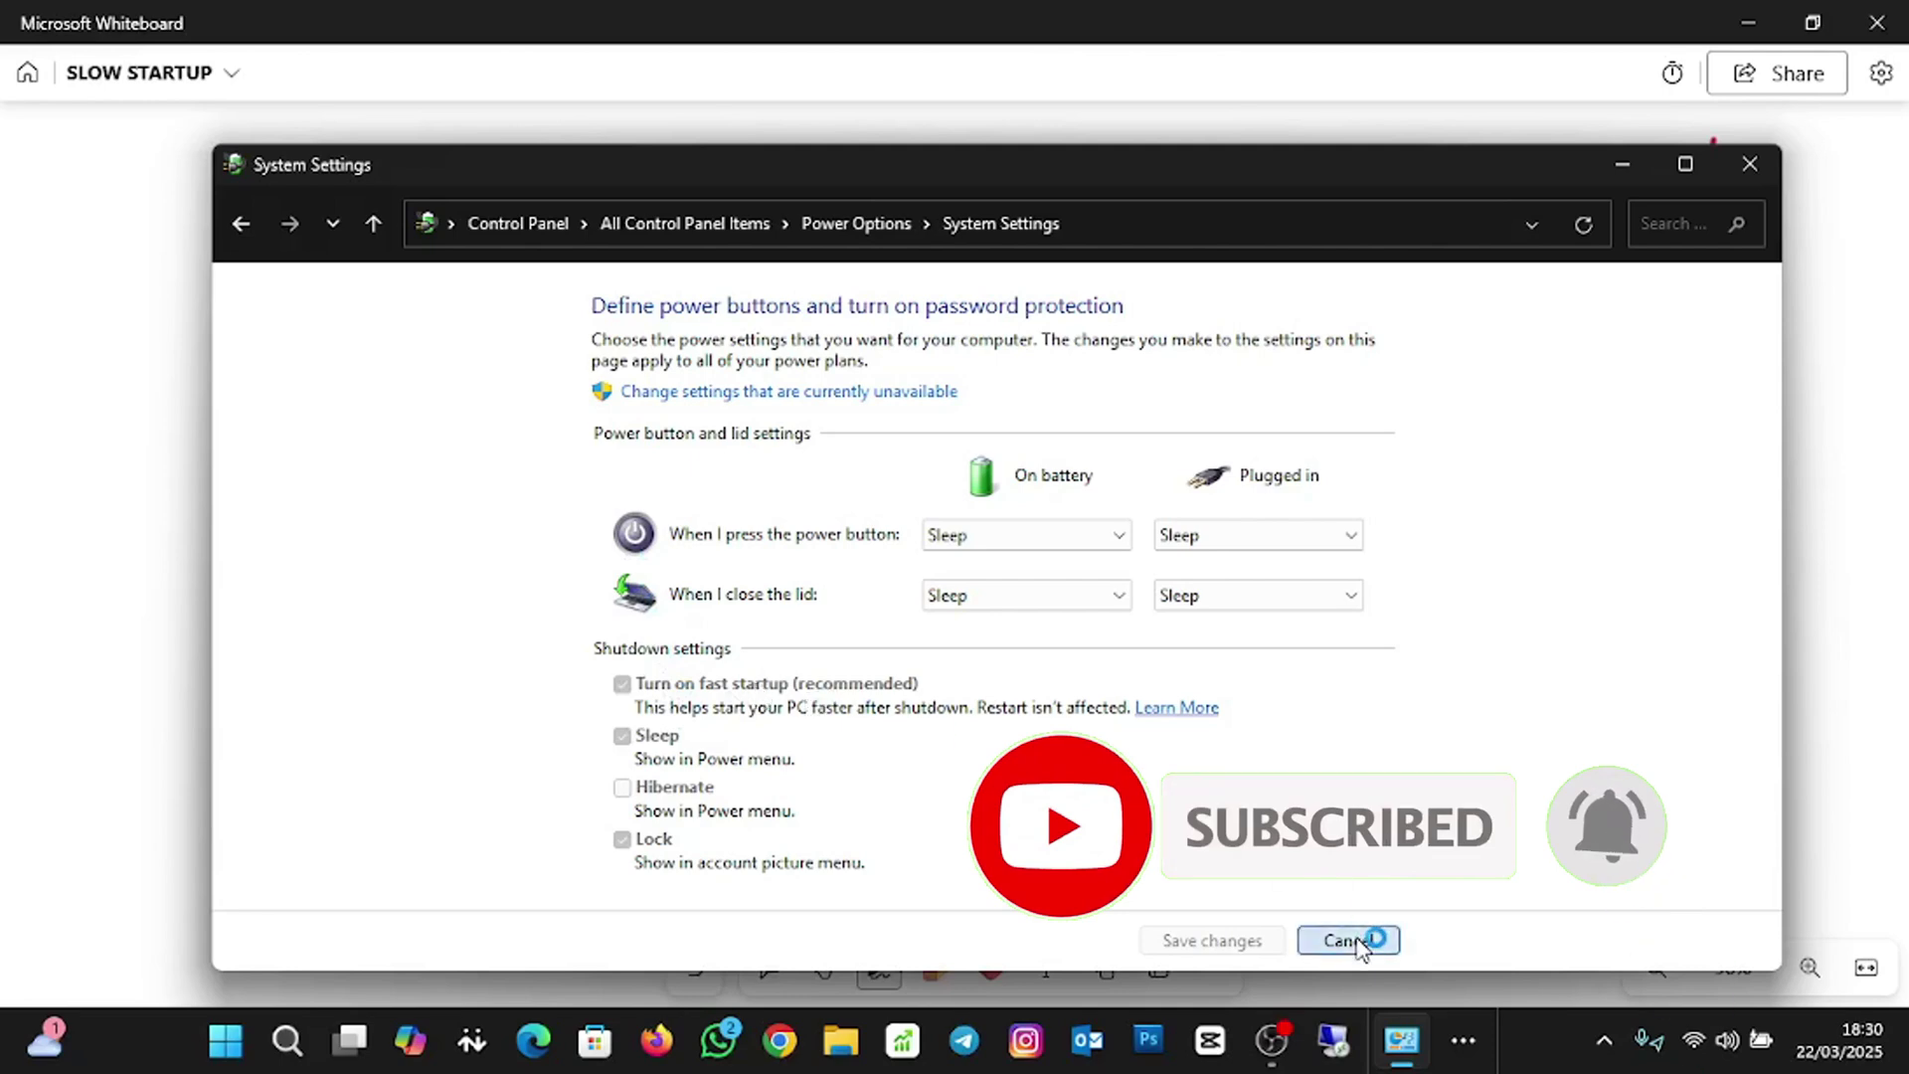
pyautogui.click(1751, 164)
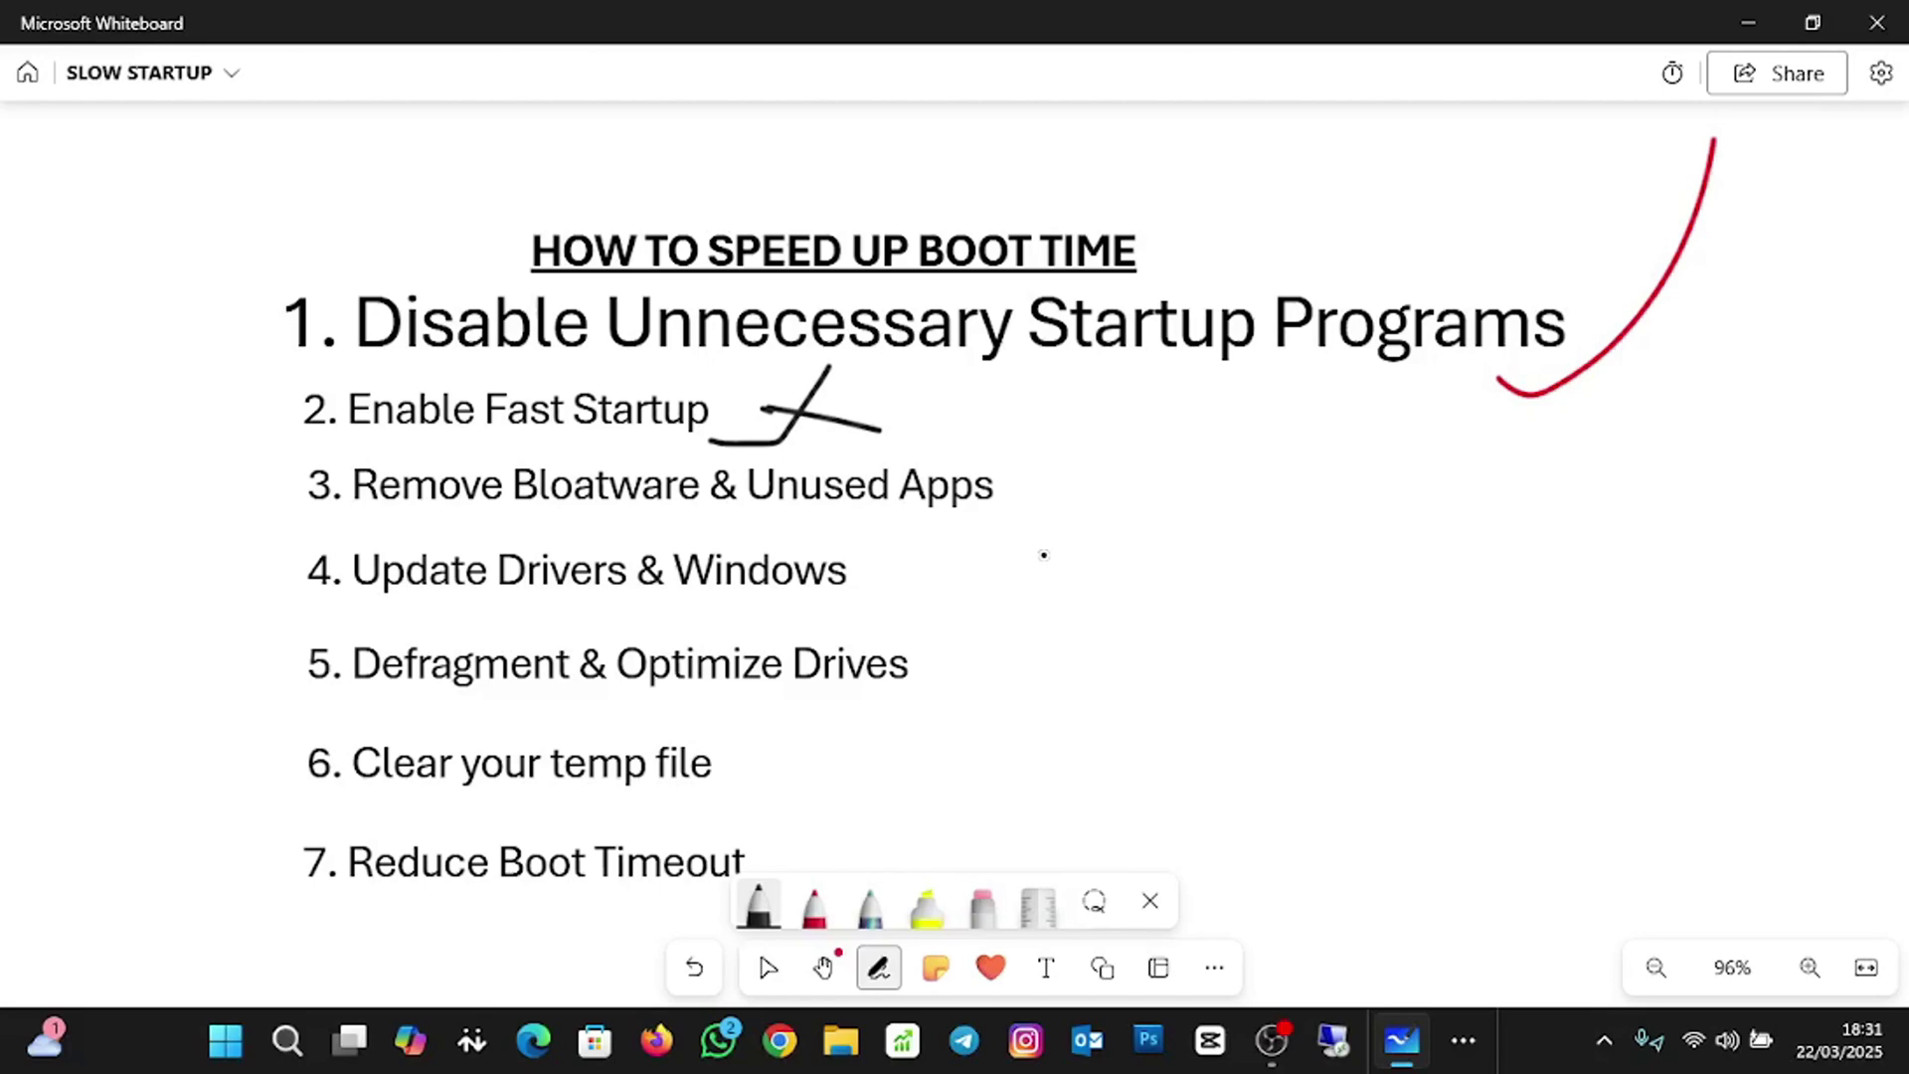
# Open the installed apps list in Windows Settings and look through it for bloatware and unused programs.
pyautogui.click(223, 1060)
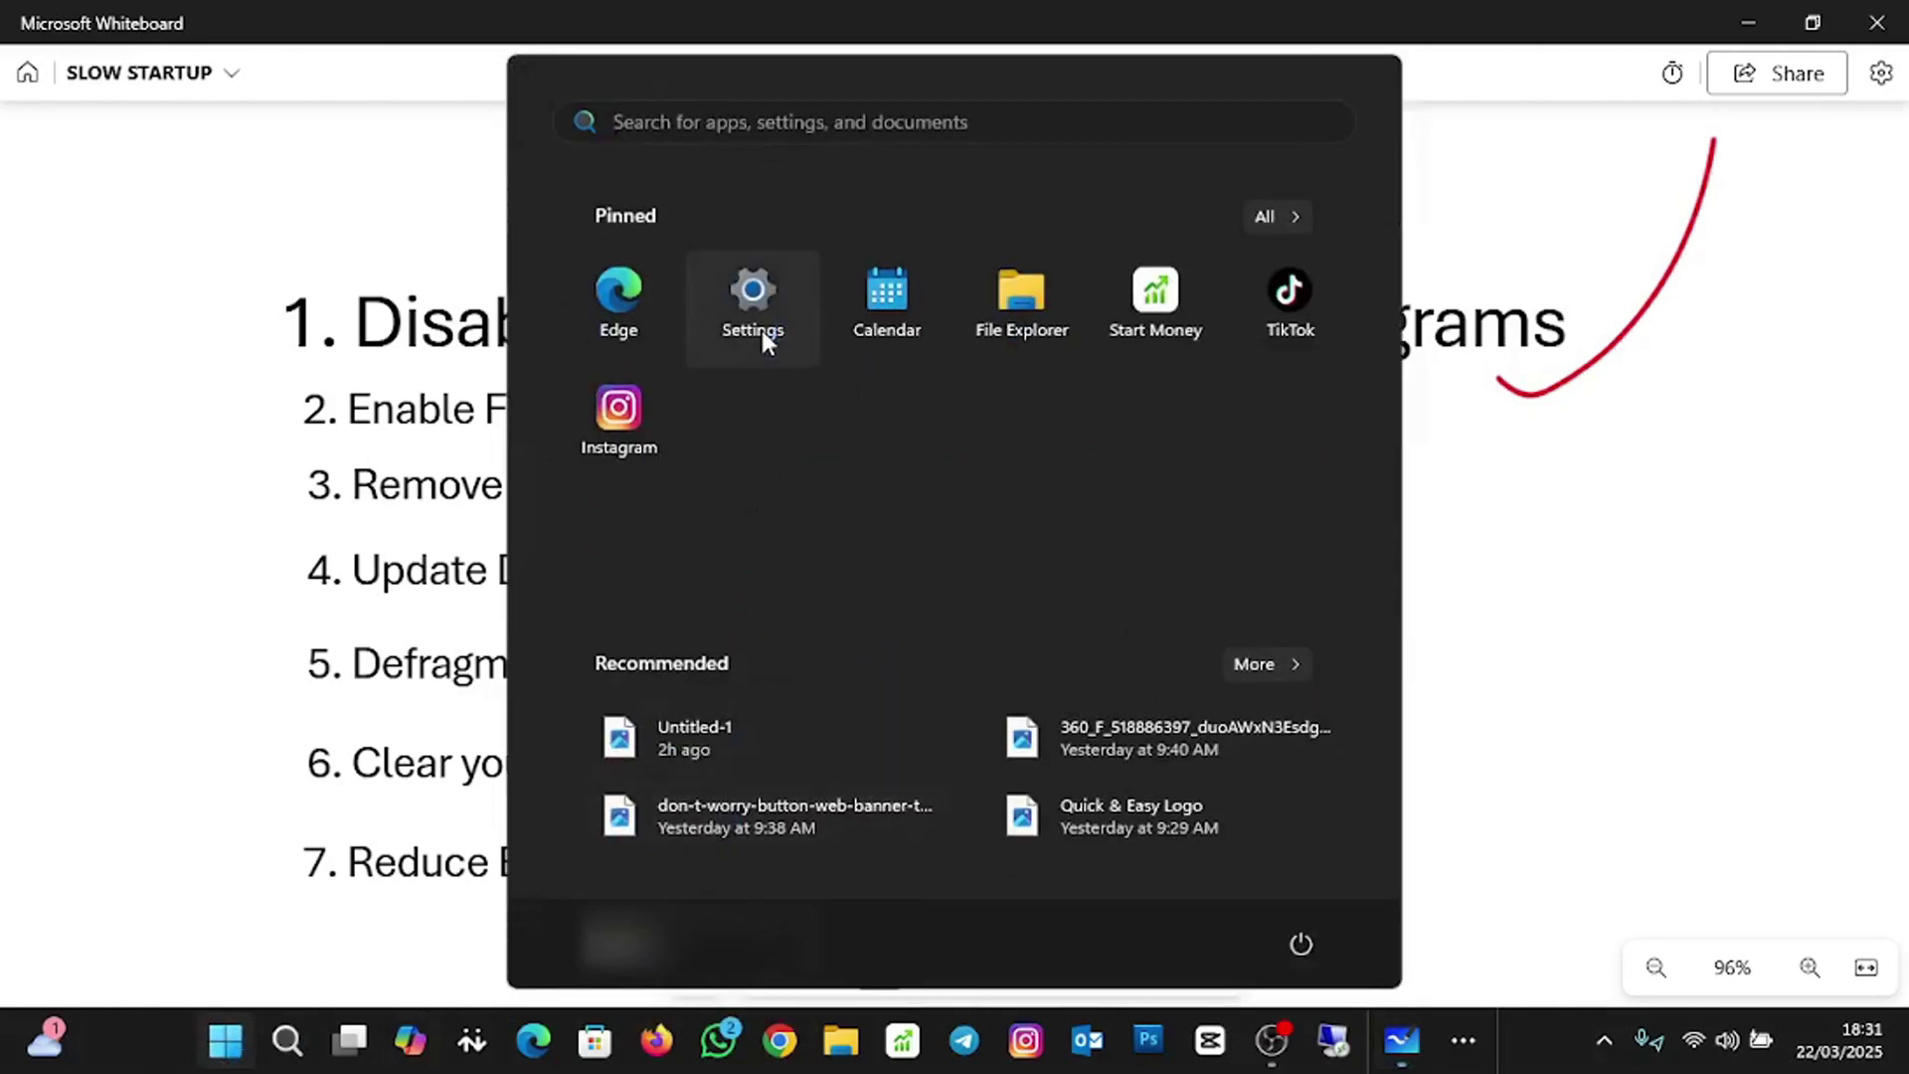
pyautogui.click(756, 338)
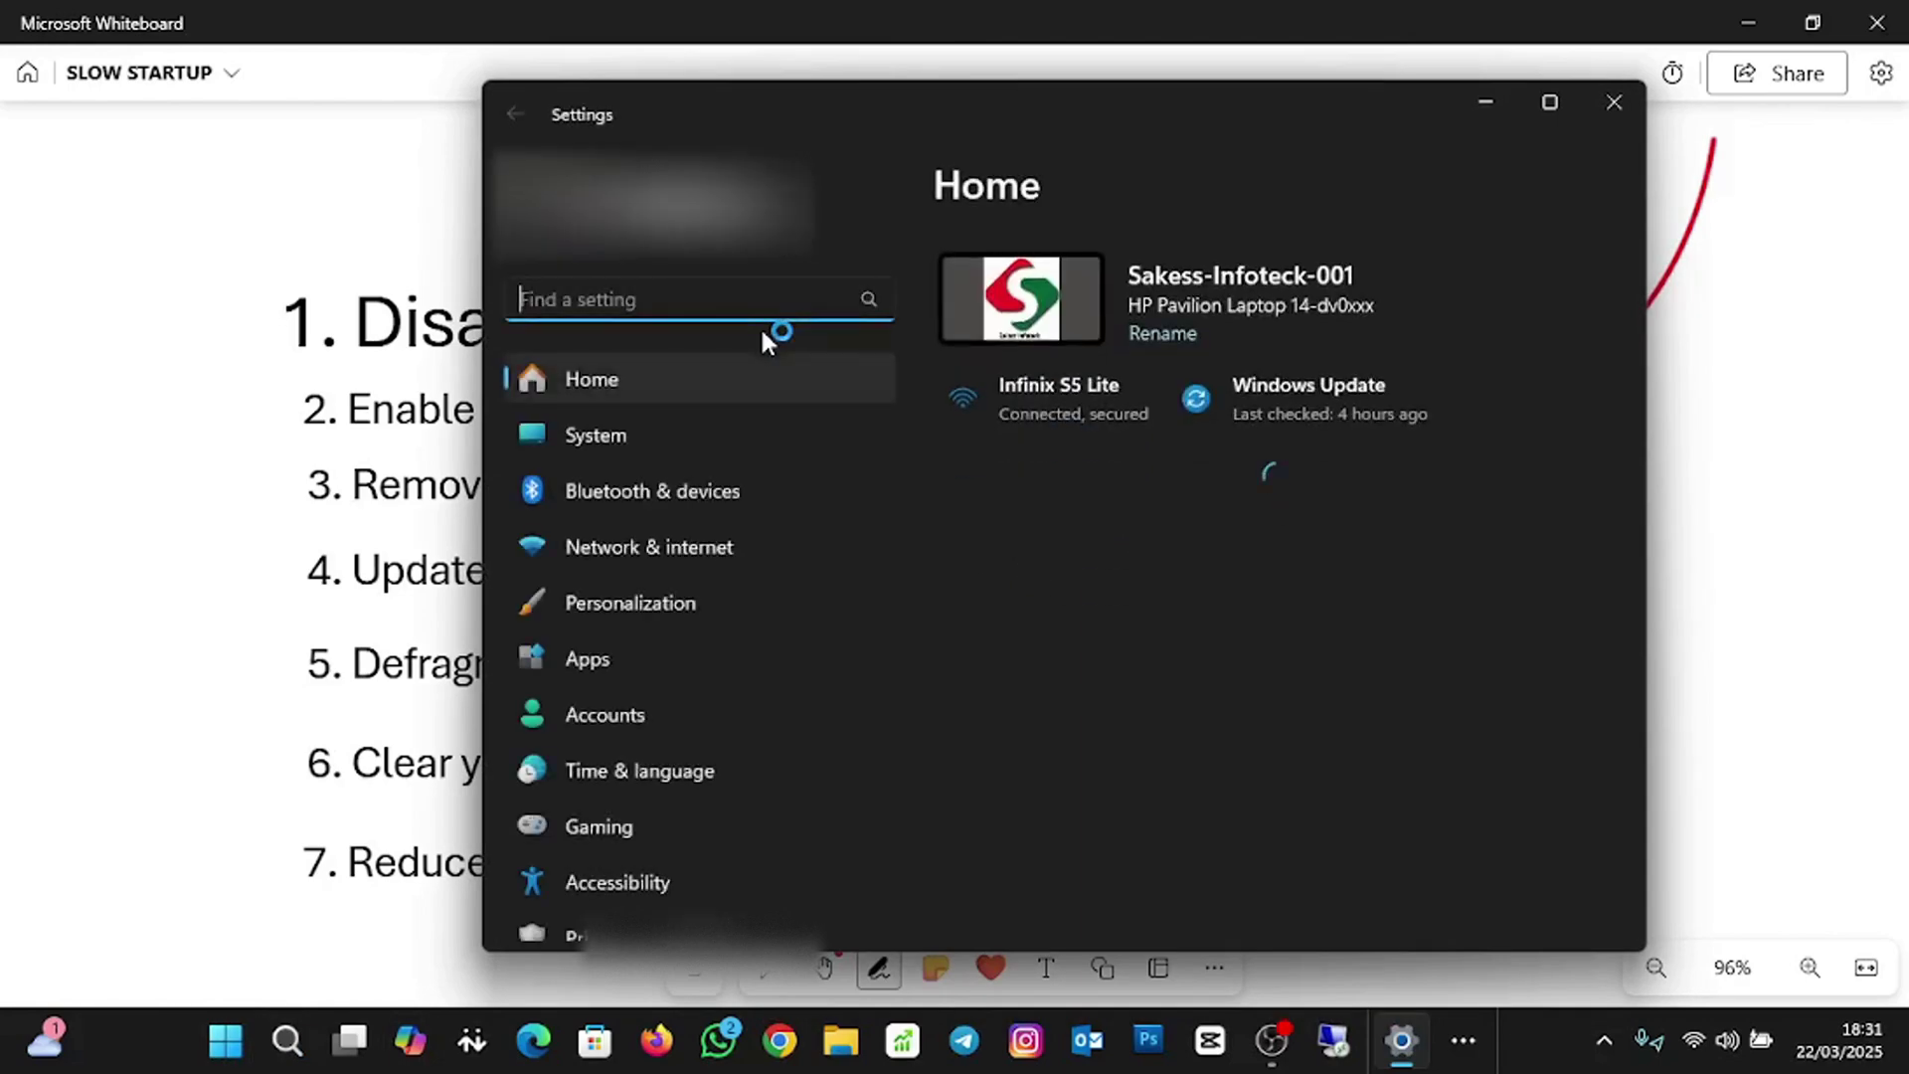
pyautogui.click(647, 658)
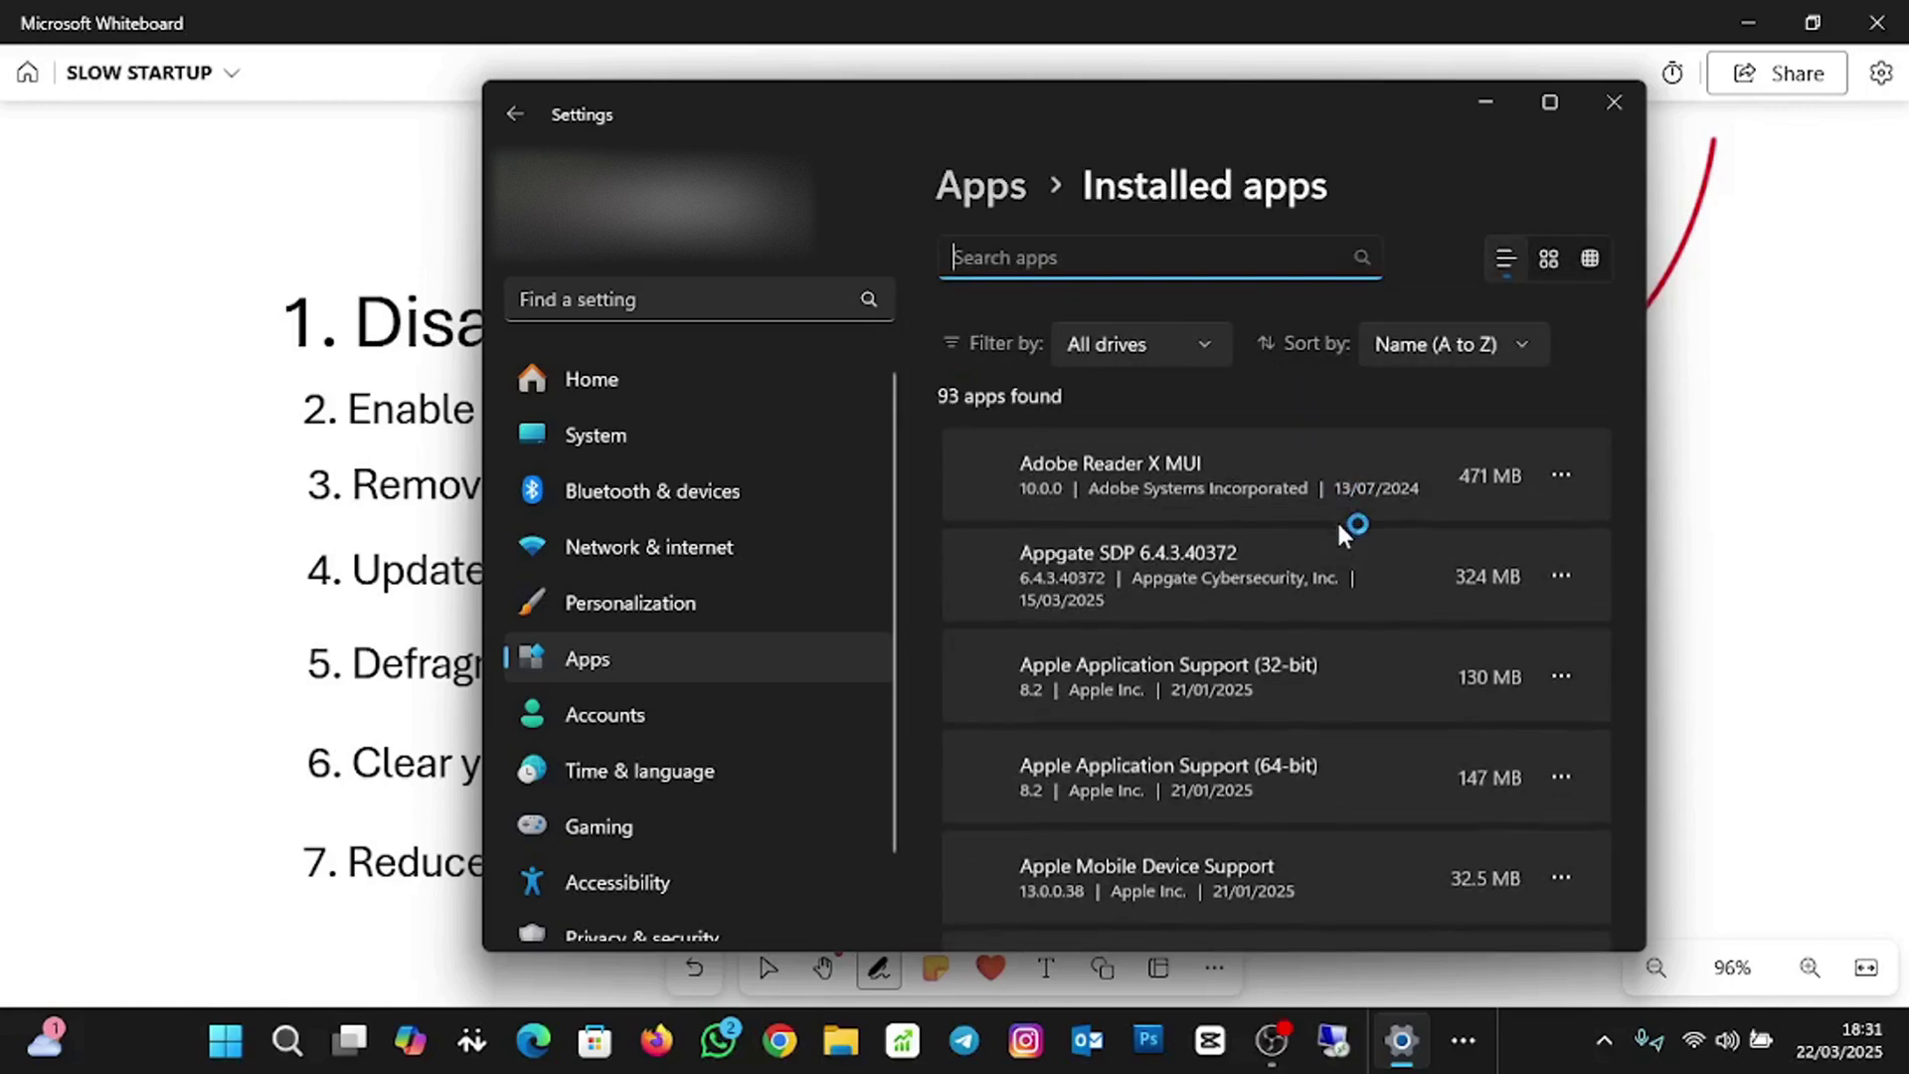
pyautogui.scroll(-4, 1338, 527)
pyautogui.scroll(-10, 1342, 534)
pyautogui.scroll(-10, 1341, 529)
pyautogui.scroll(-6, 1340, 529)
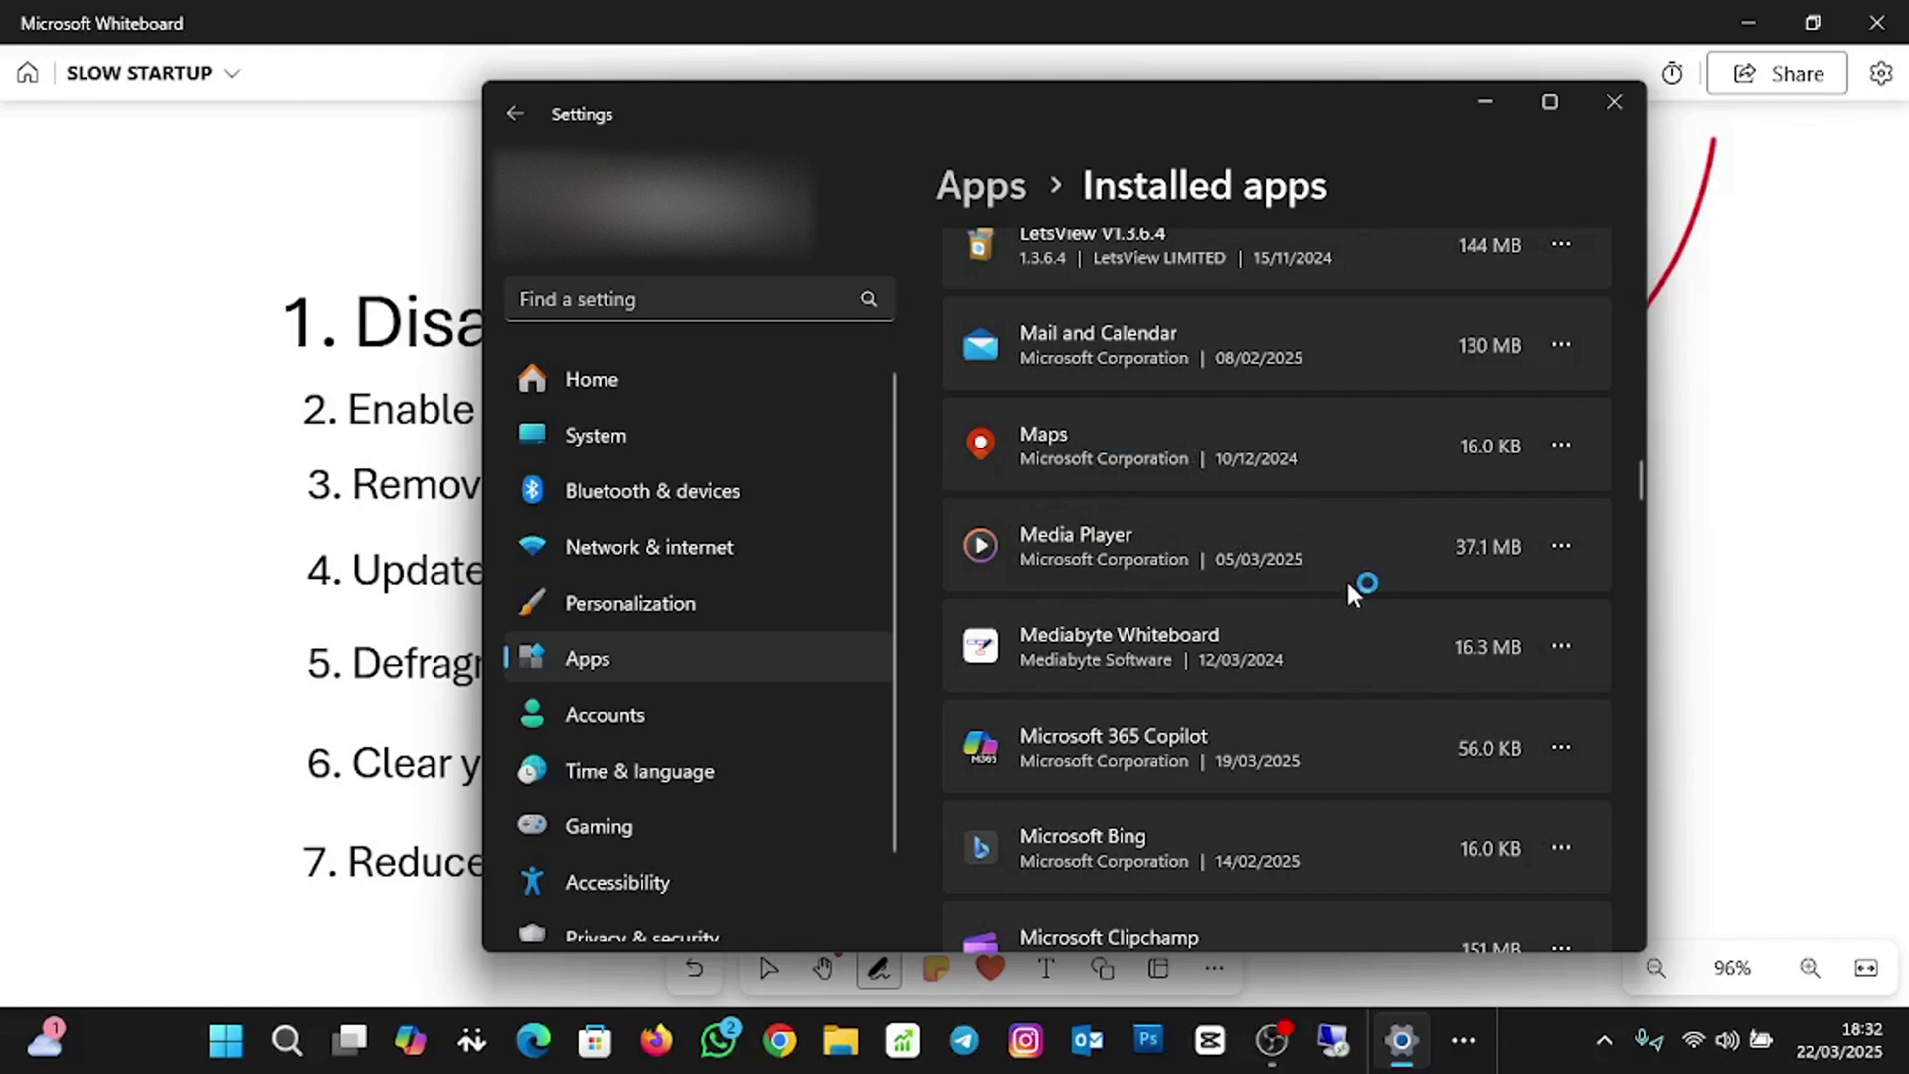
pyautogui.scroll(-3, 1349, 583)
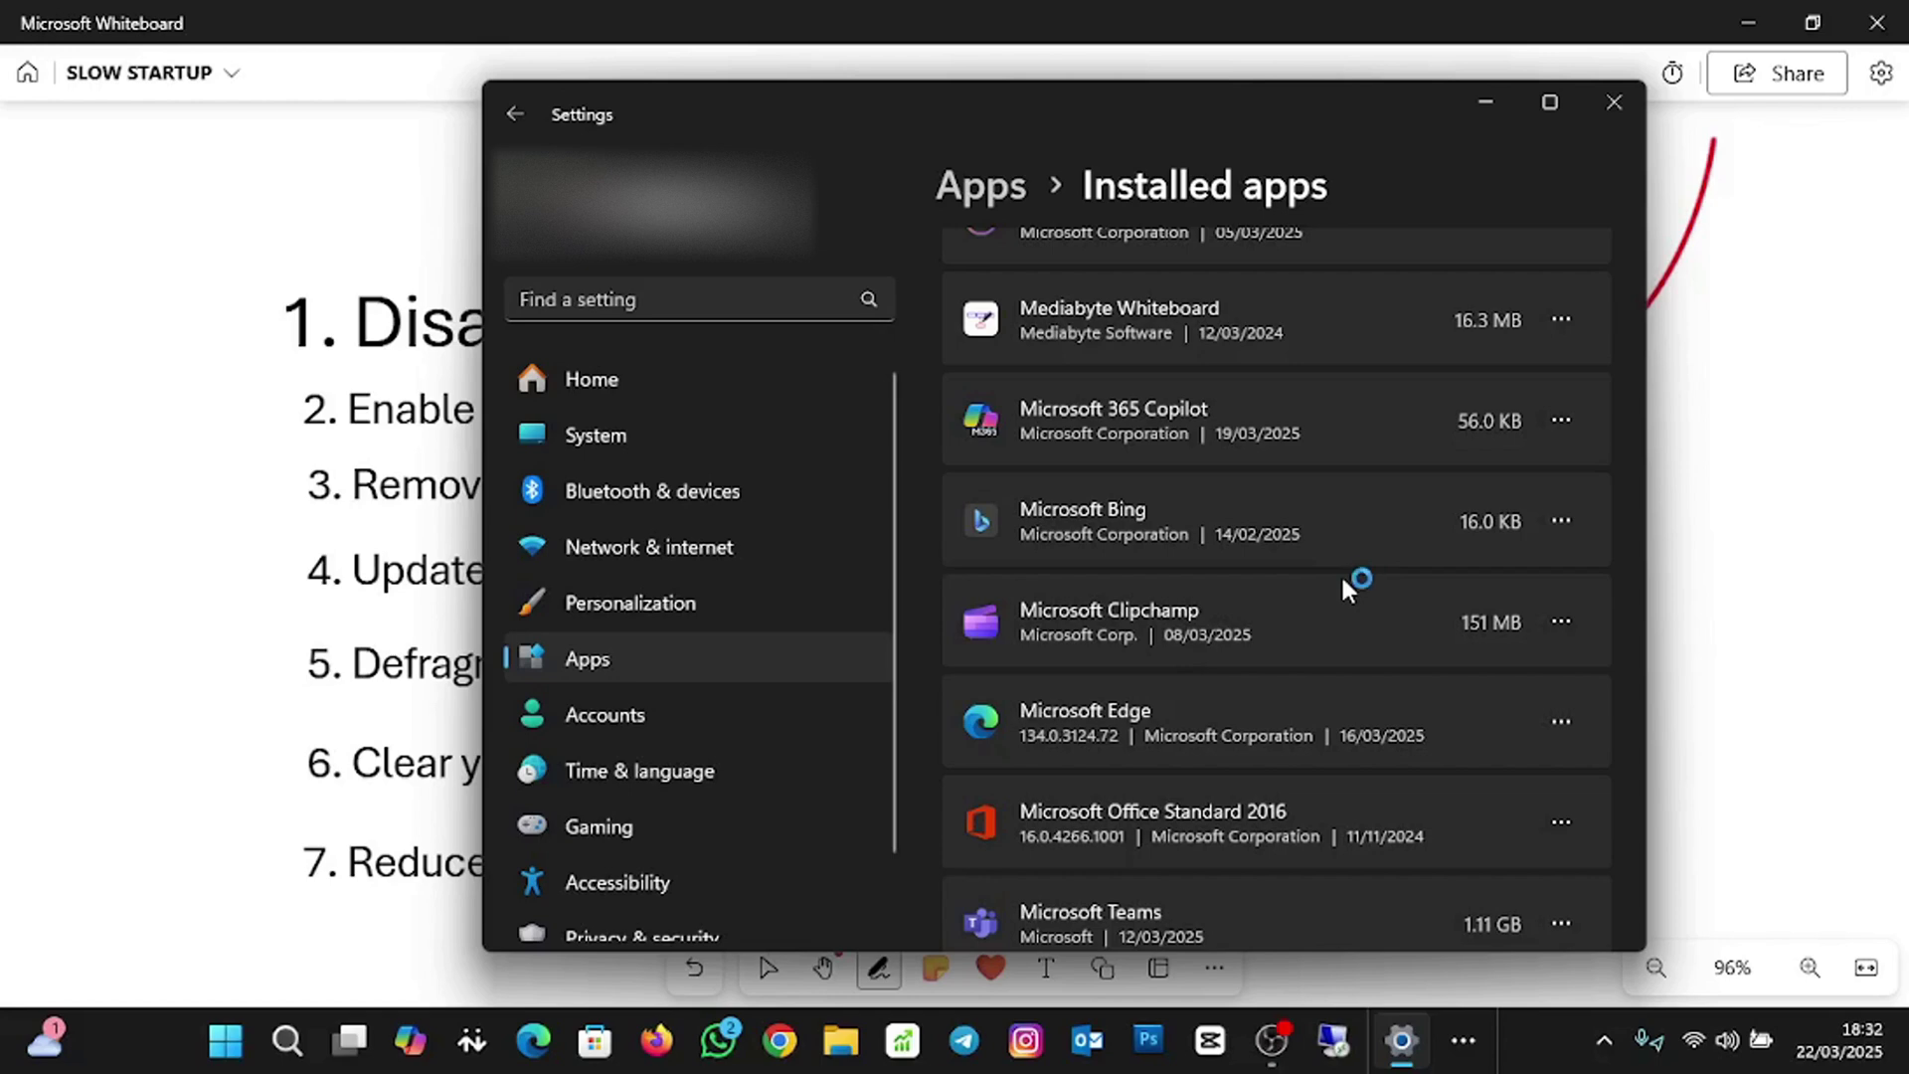
pyautogui.scroll(-1, 1342, 577)
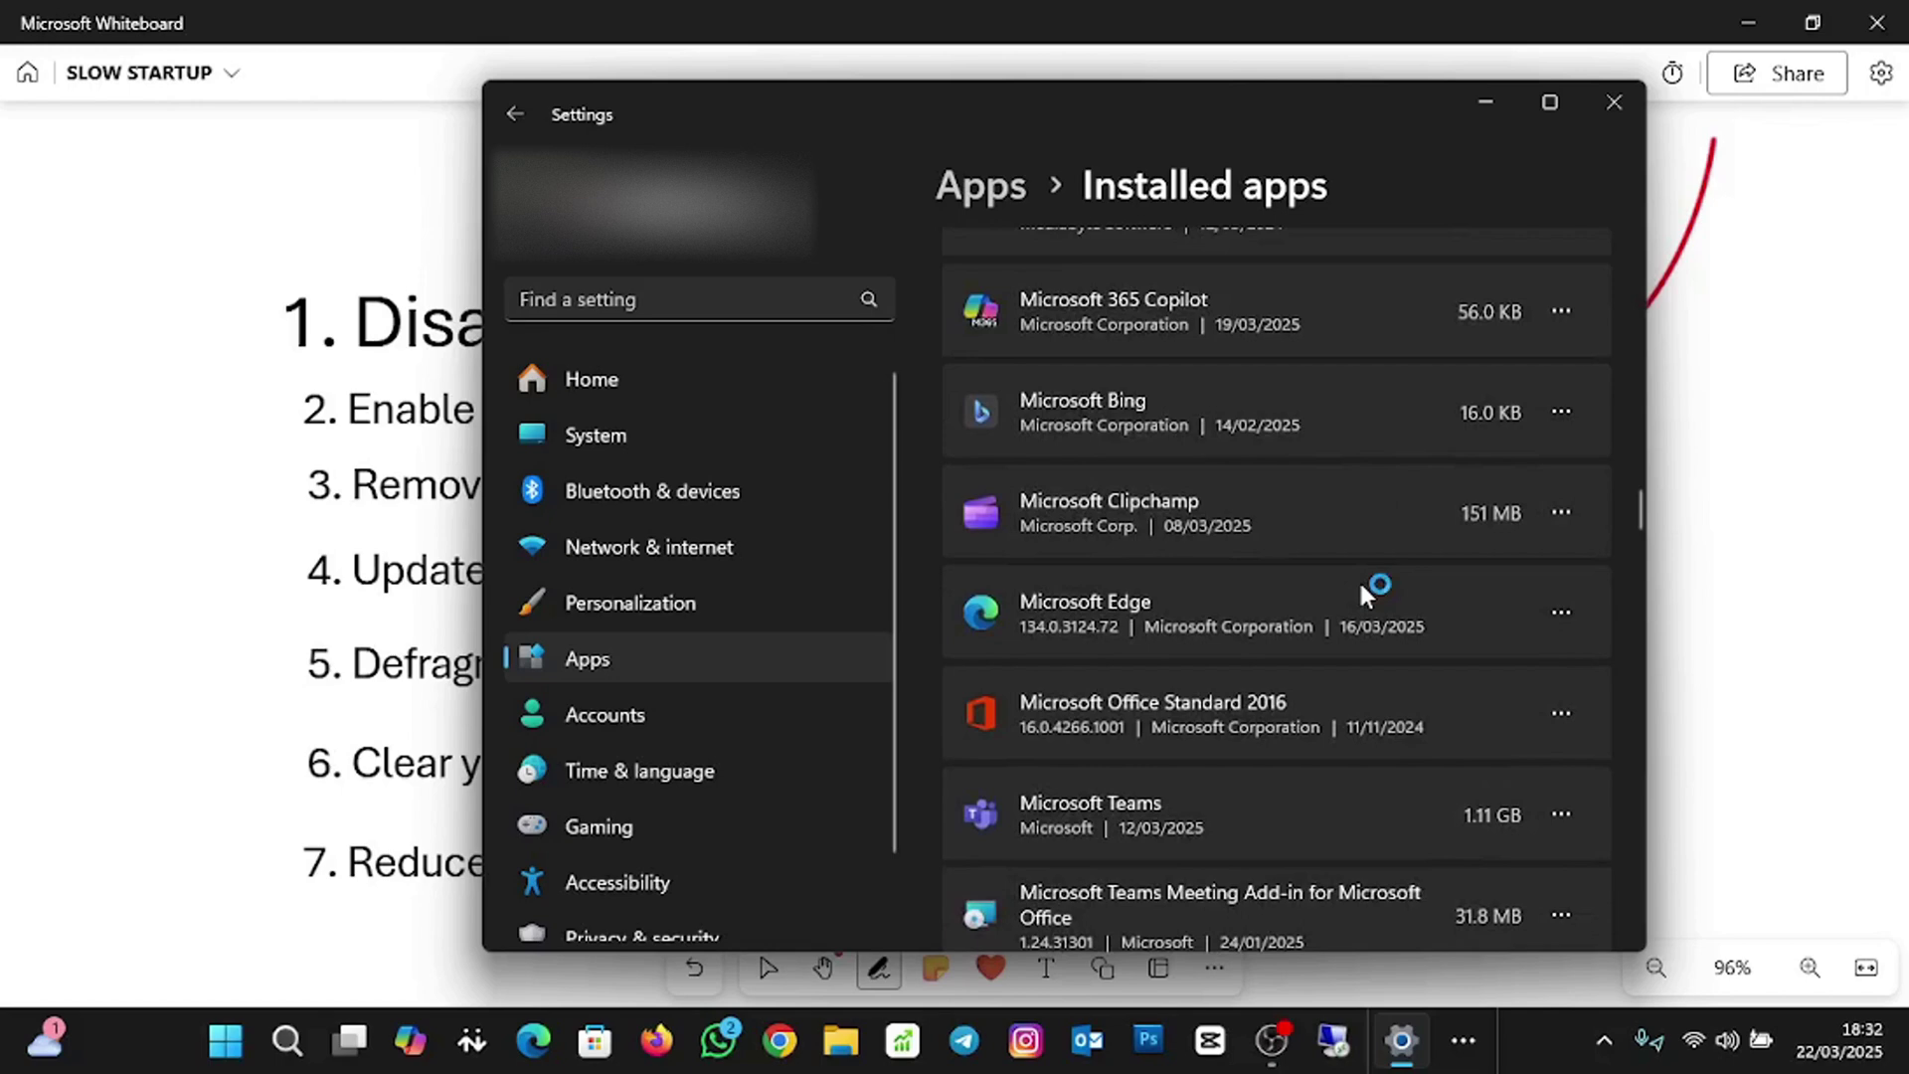
pyautogui.scroll(-3, 1363, 587)
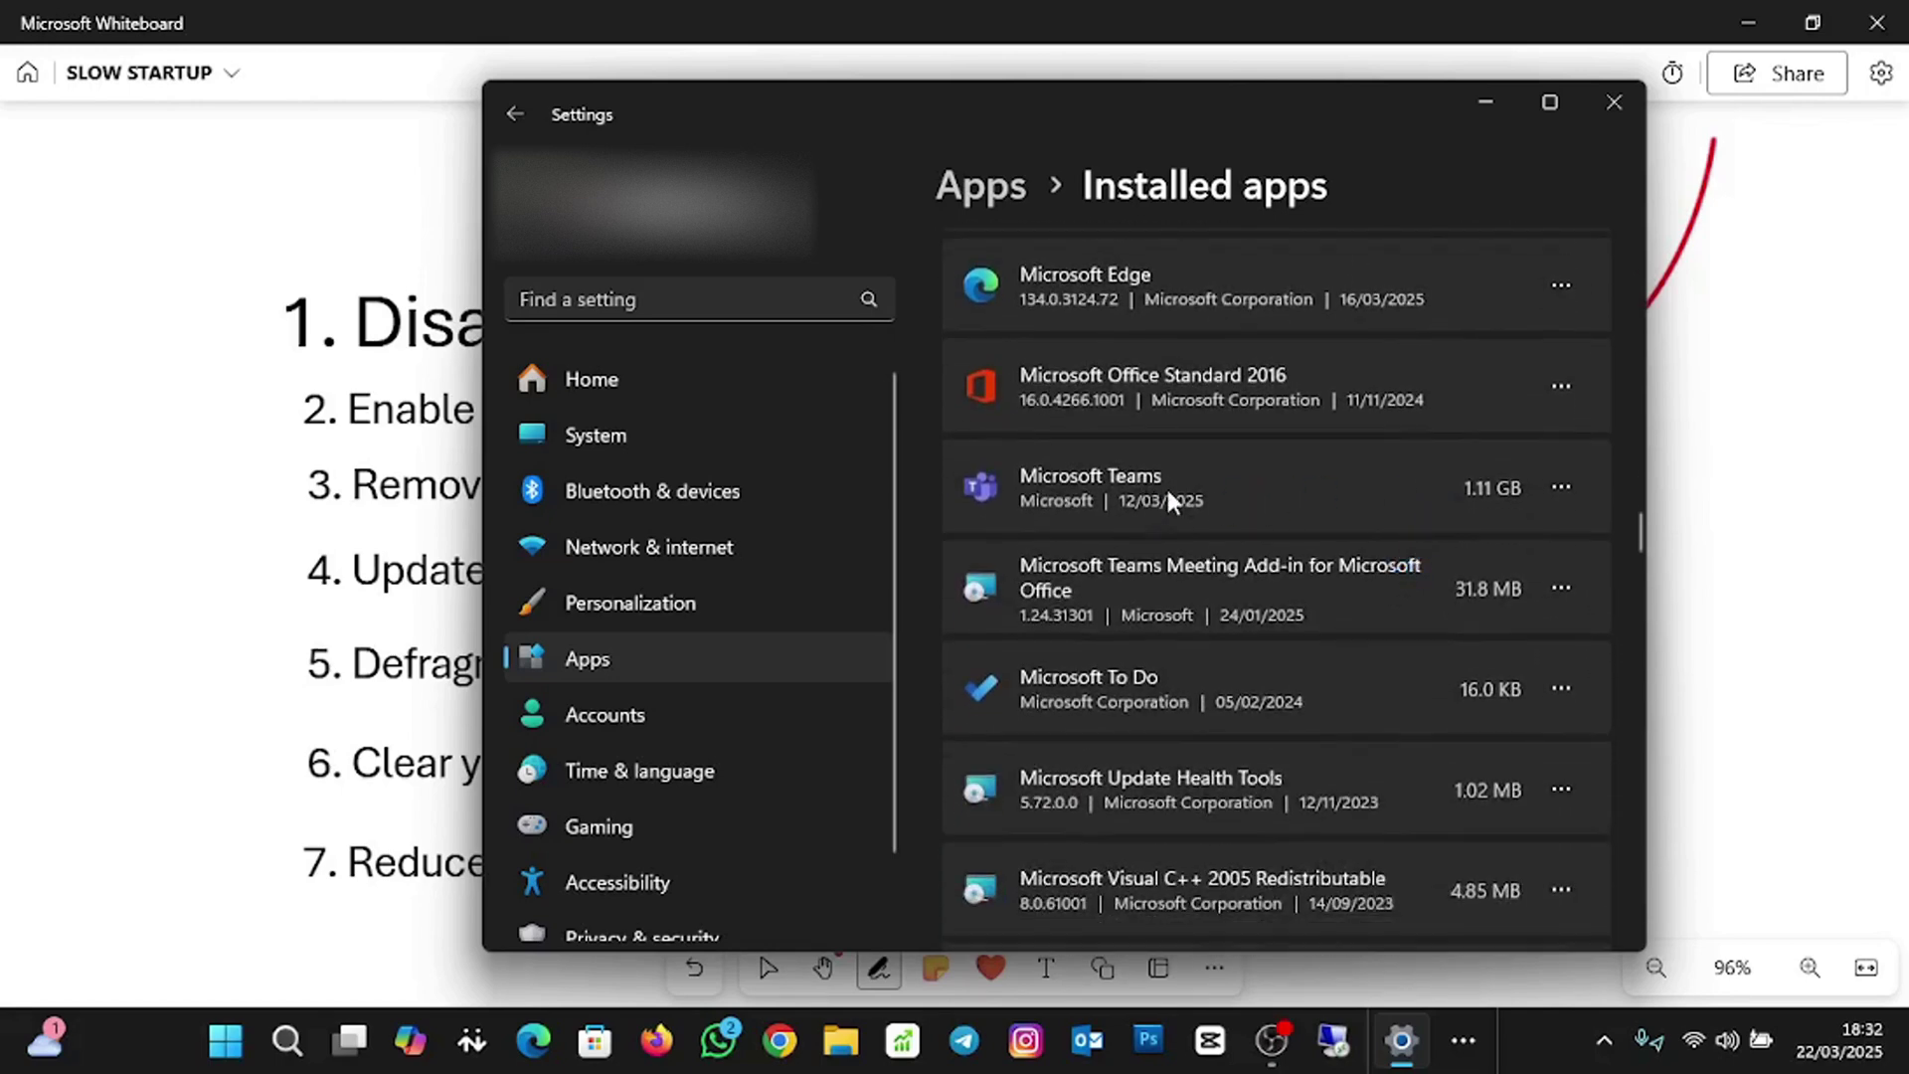
# Show the uninstall option for Microsoft Teams, dismiss it without uninstalling and close Settings.
pyautogui.click(1579, 488)
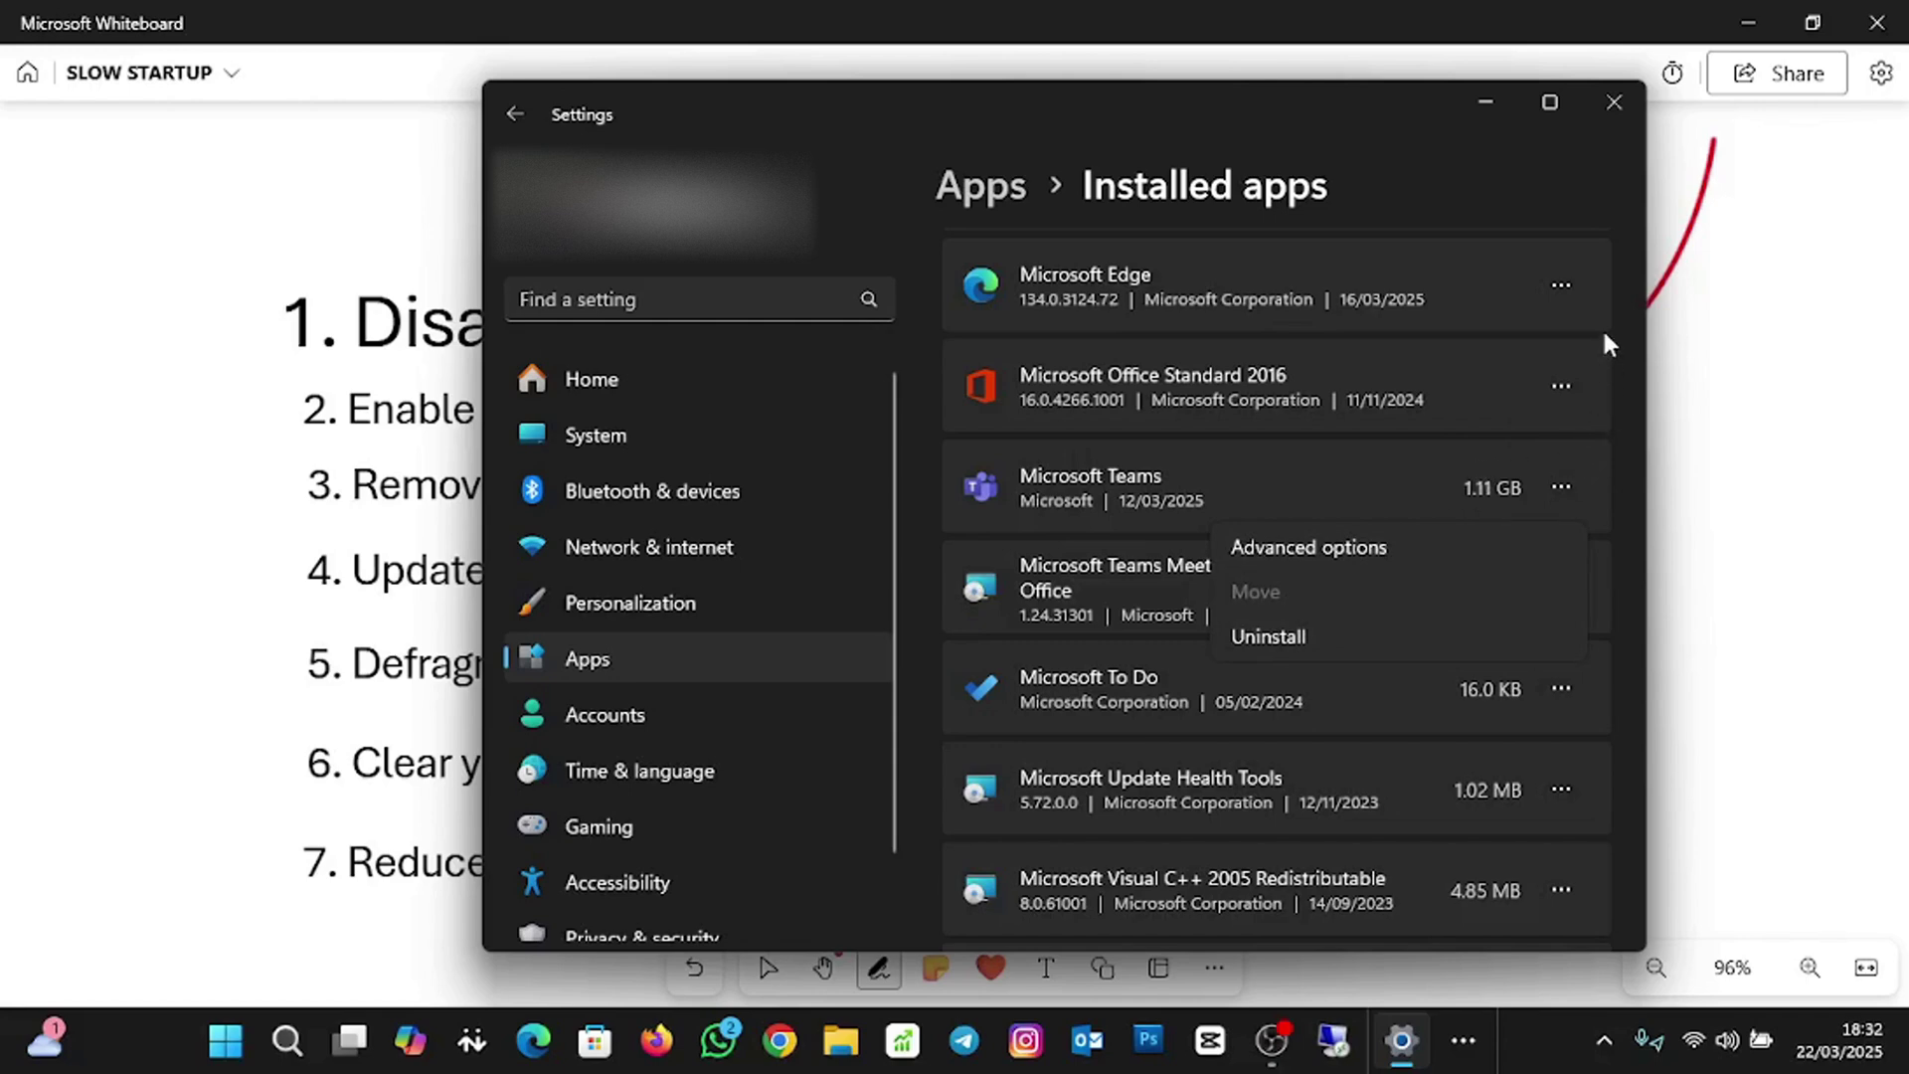
pyautogui.click(1612, 206)
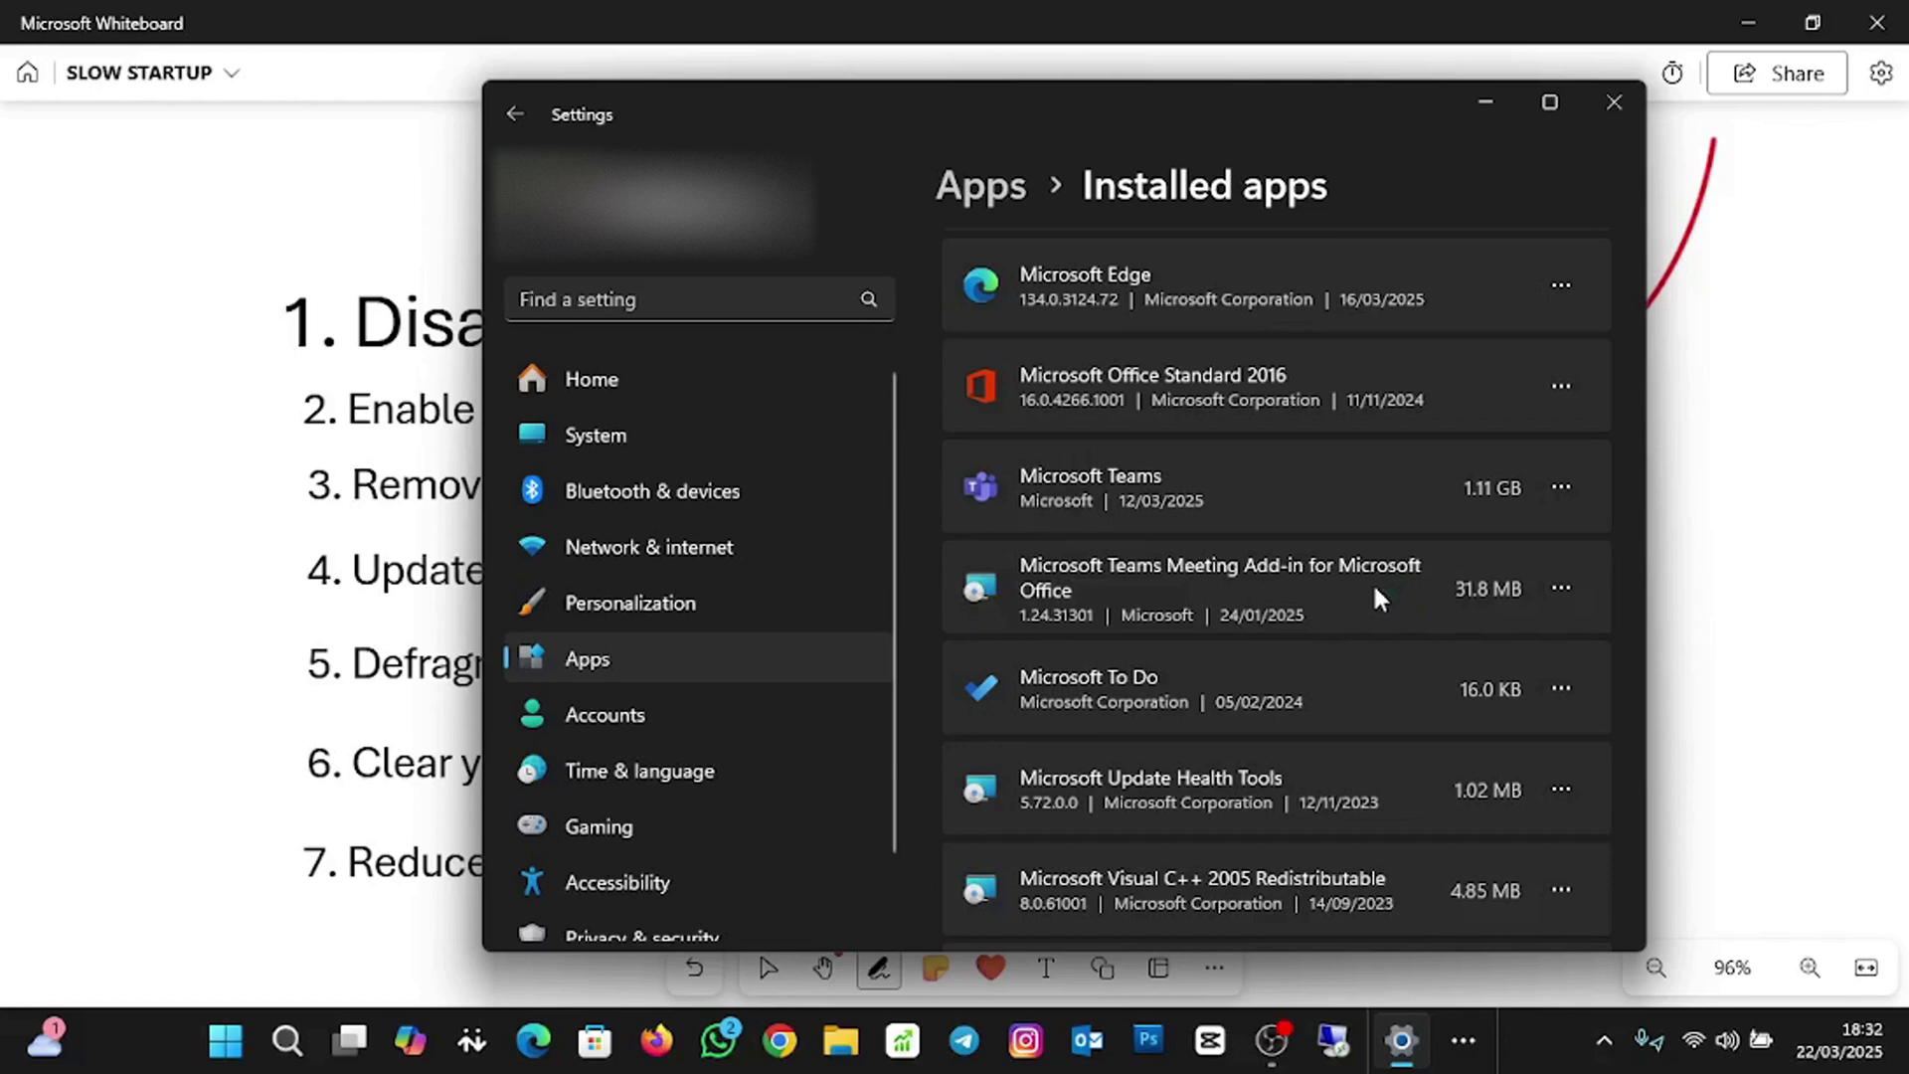
pyautogui.click(1614, 99)
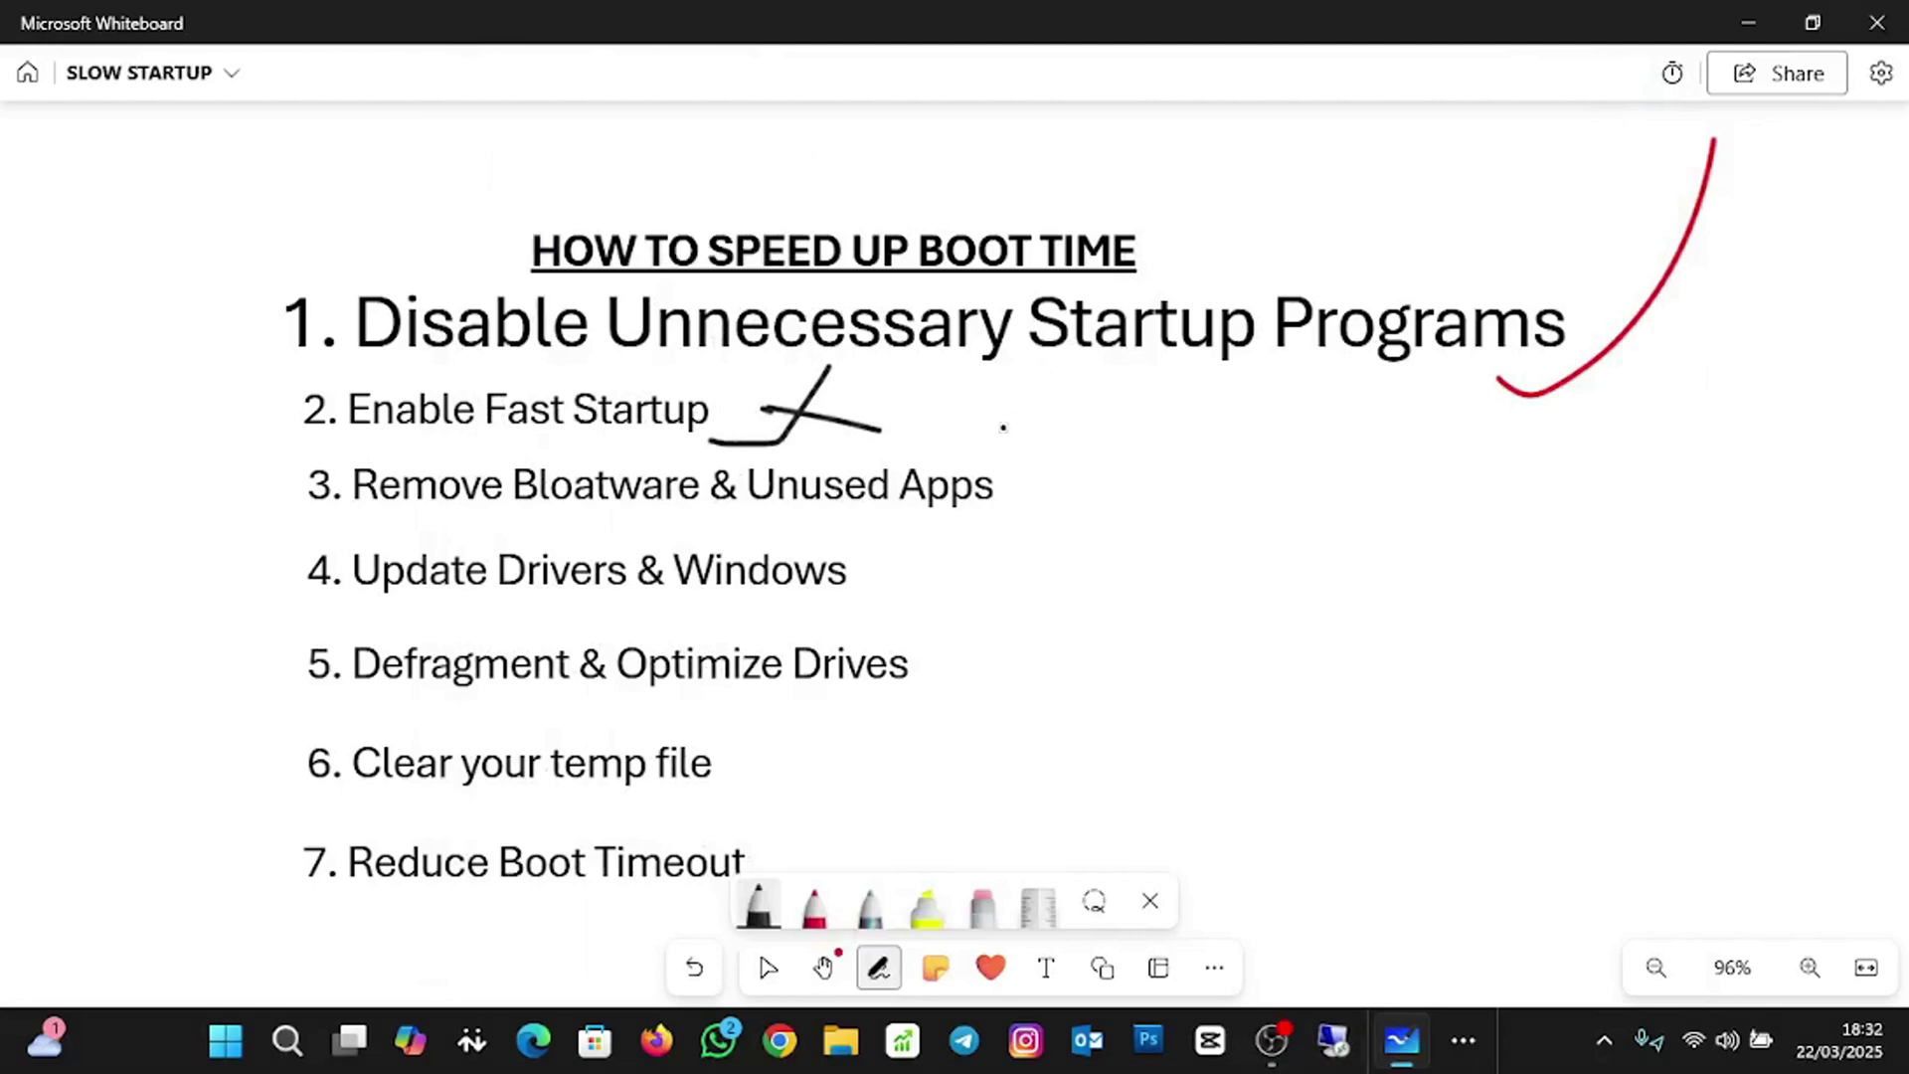
# Mark item 3 in black ink, then mark and underline item 4, Update Drivers & Windows, with the multicoloured pen.
pyautogui.moveTo(1005, 506)
pyautogui.mouseDown()
pyautogui.moveTo(1048, 514)
pyautogui.moveTo(1084, 461)
pyautogui.moveTo(1092, 535)
pyautogui.mouseUp()
pyautogui.click(870, 923)
pyautogui.moveTo(851, 597)
pyautogui.mouseDown()
pyautogui.moveTo(945, 541)
pyautogui.moveTo(960, 497)
pyautogui.moveTo(927, 613)
pyautogui.mouseUp()
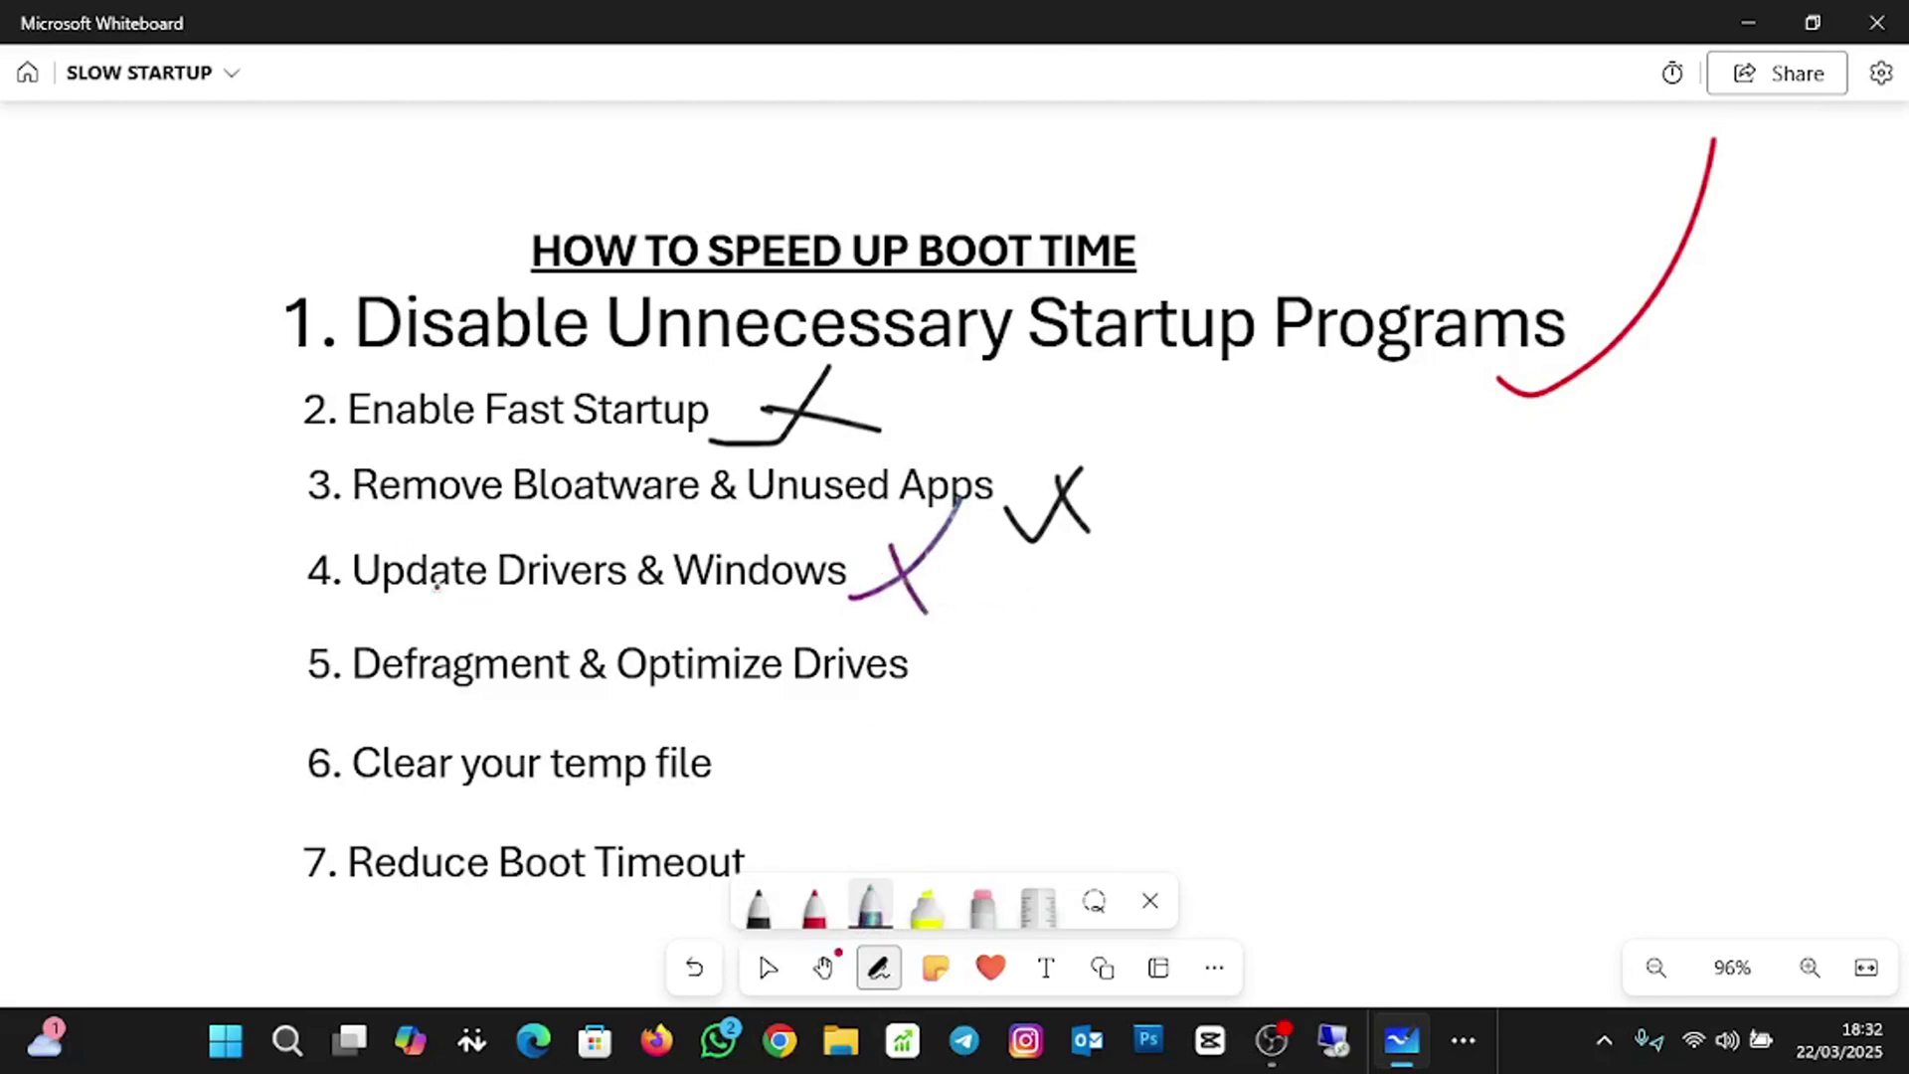
pyautogui.moveTo(408, 614); pyautogui.dragTo(788, 628)
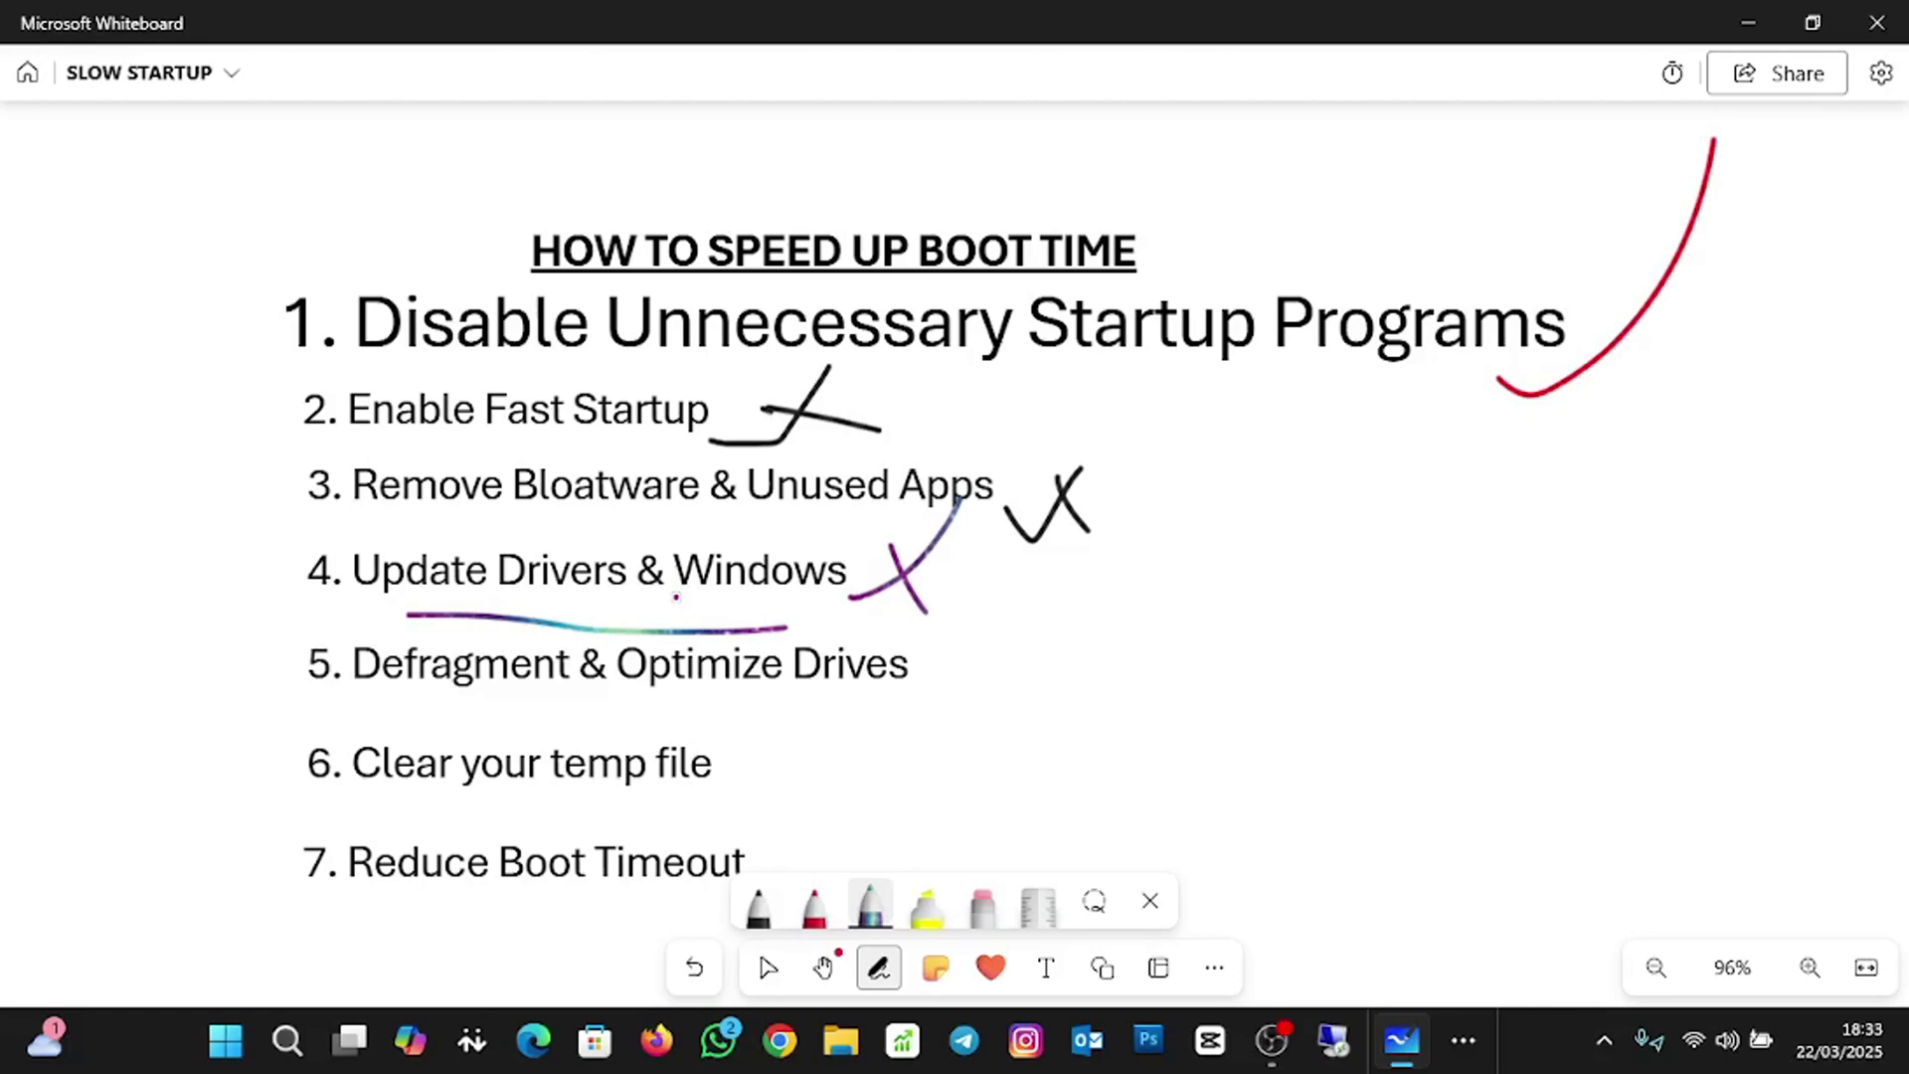
# Open the Windows Update page in Settings, review the update status and options, and close Settings.
pyautogui.click(220, 1057)
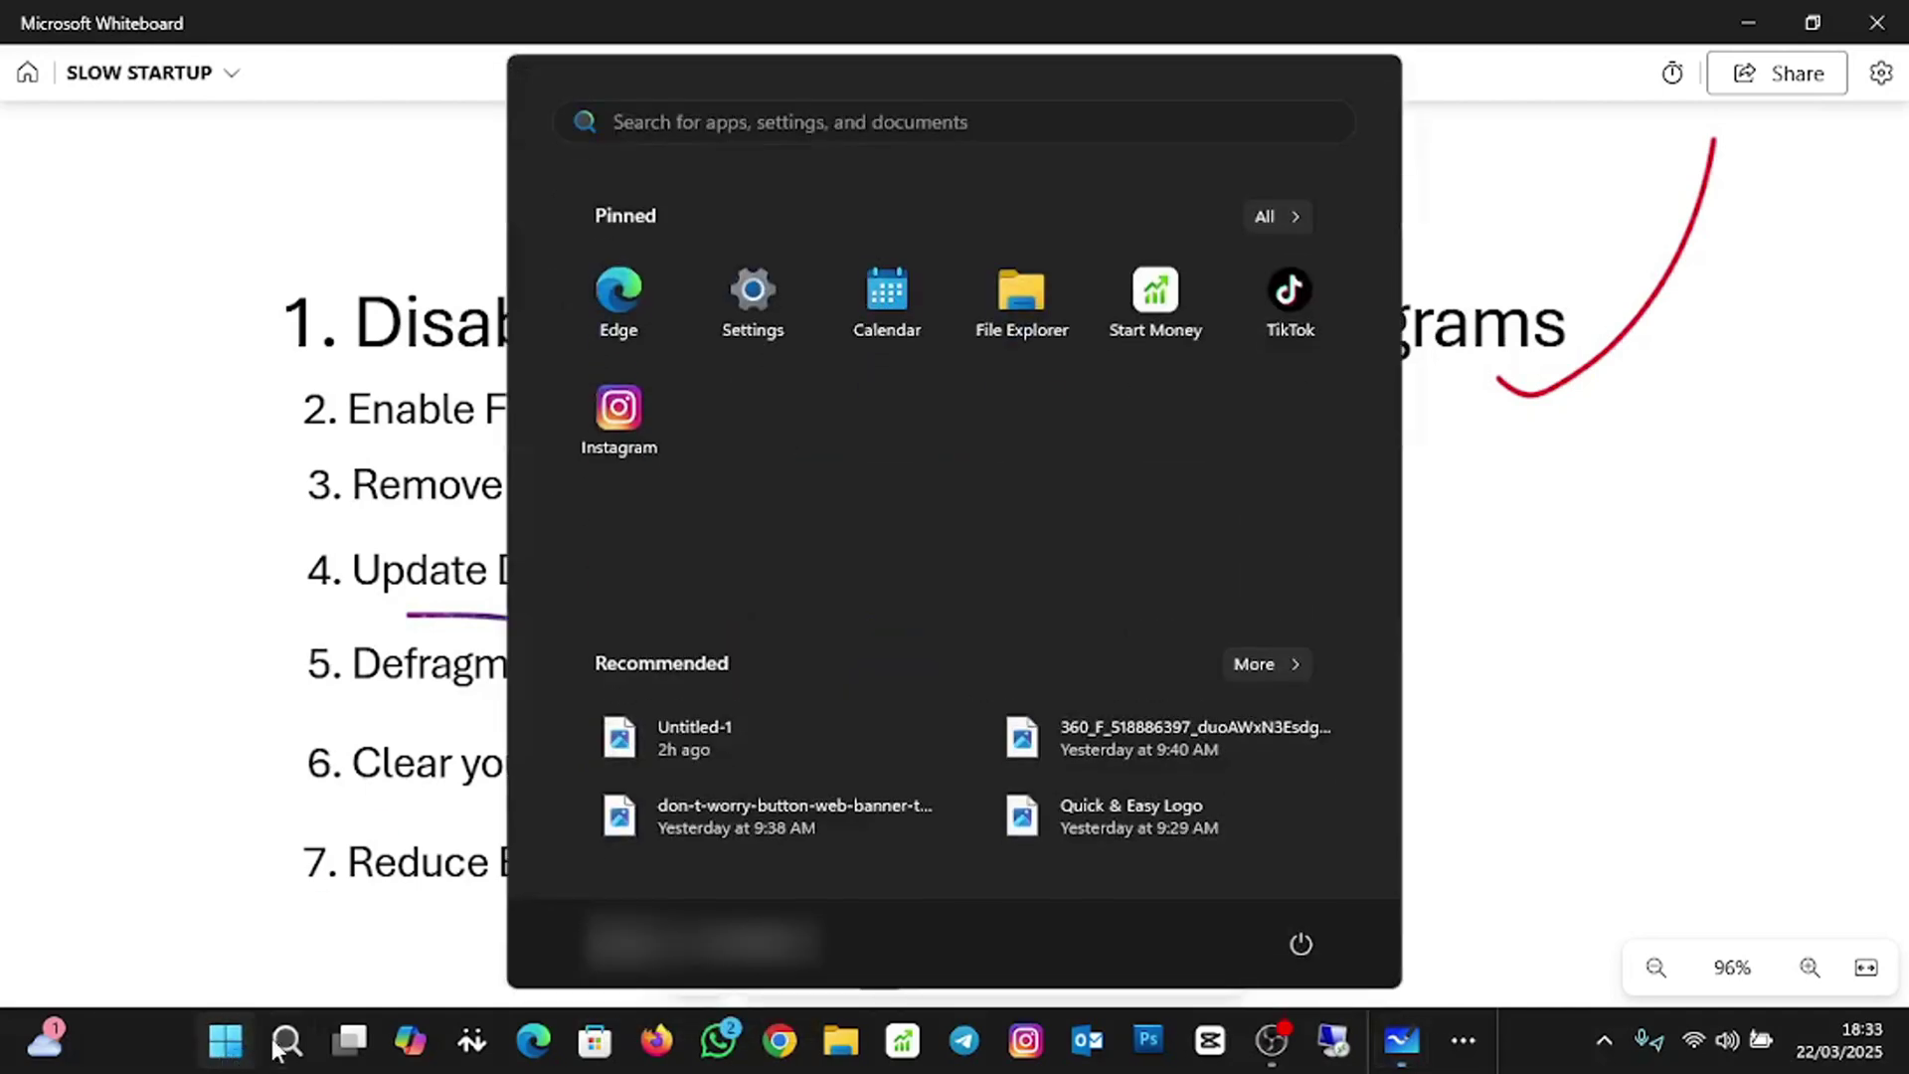
pyautogui.click(753, 296)
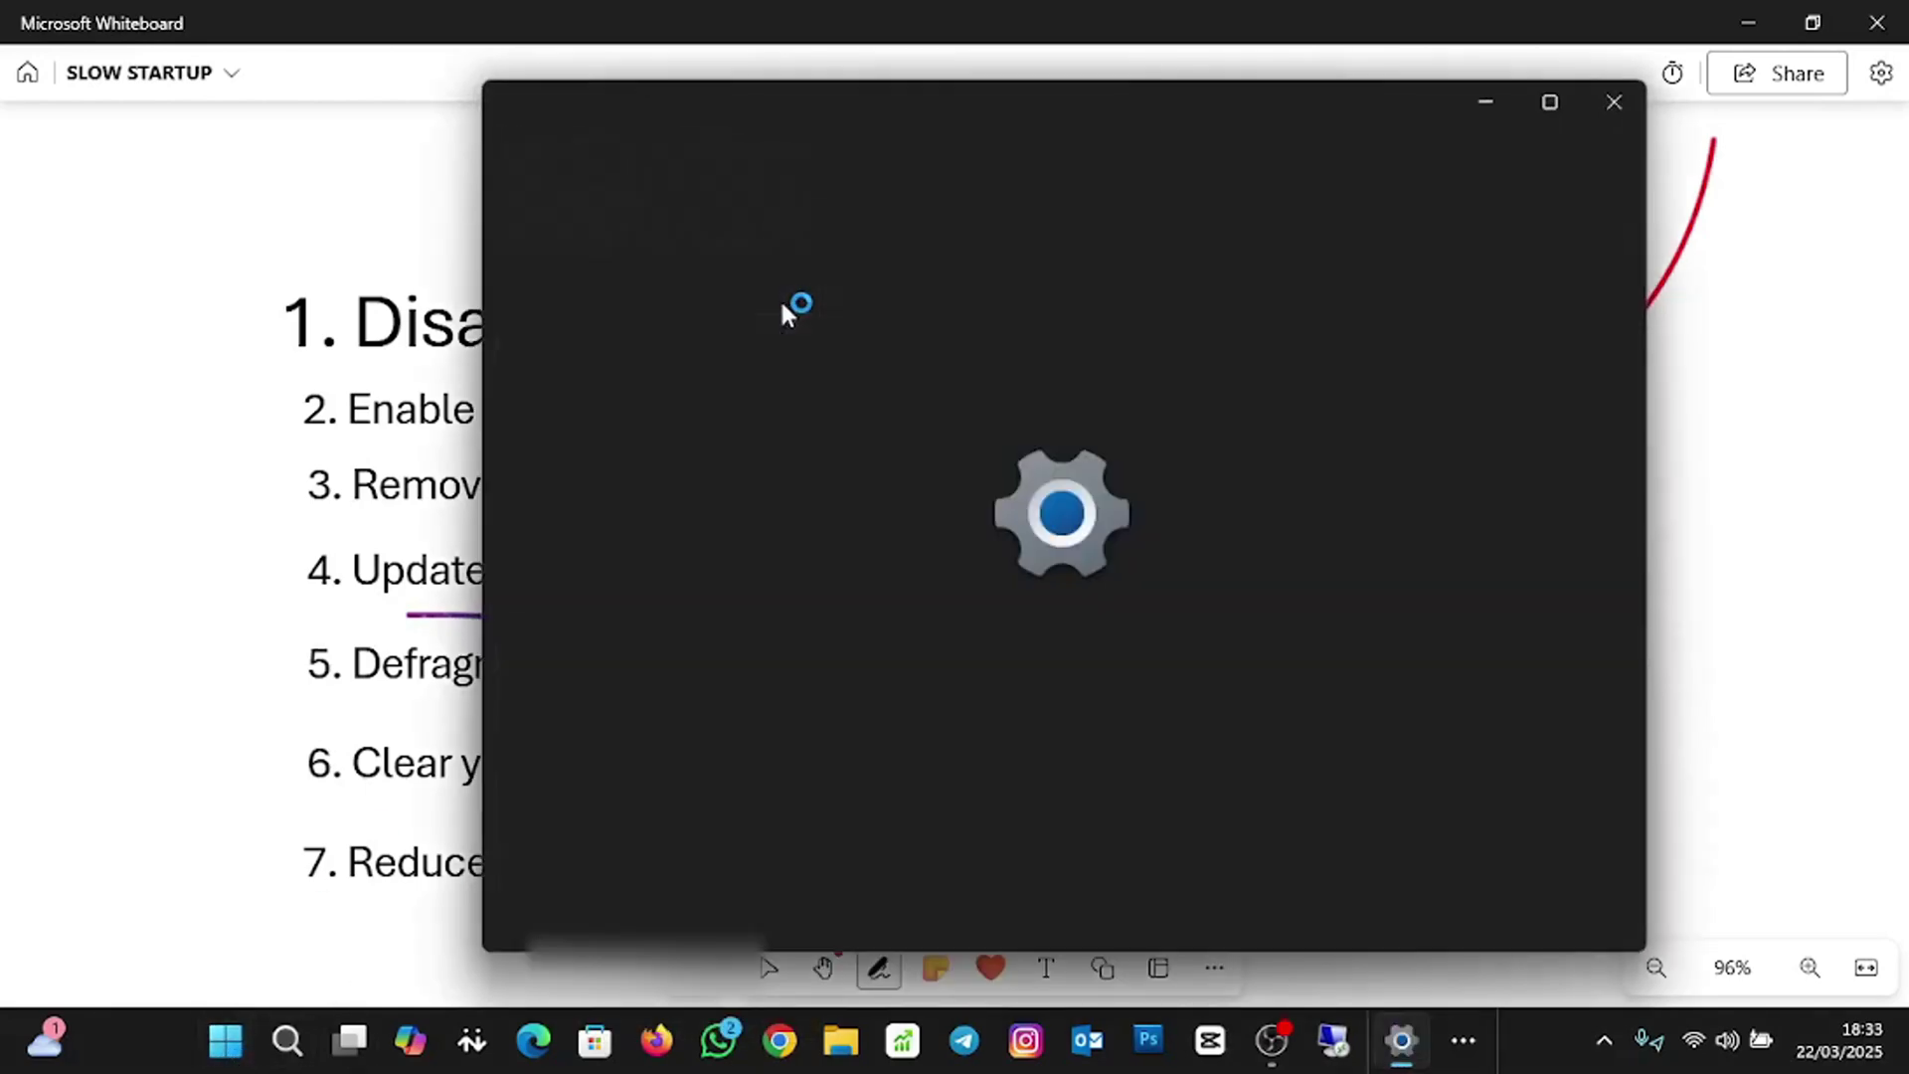
pyautogui.scroll(-2, 737, 487)
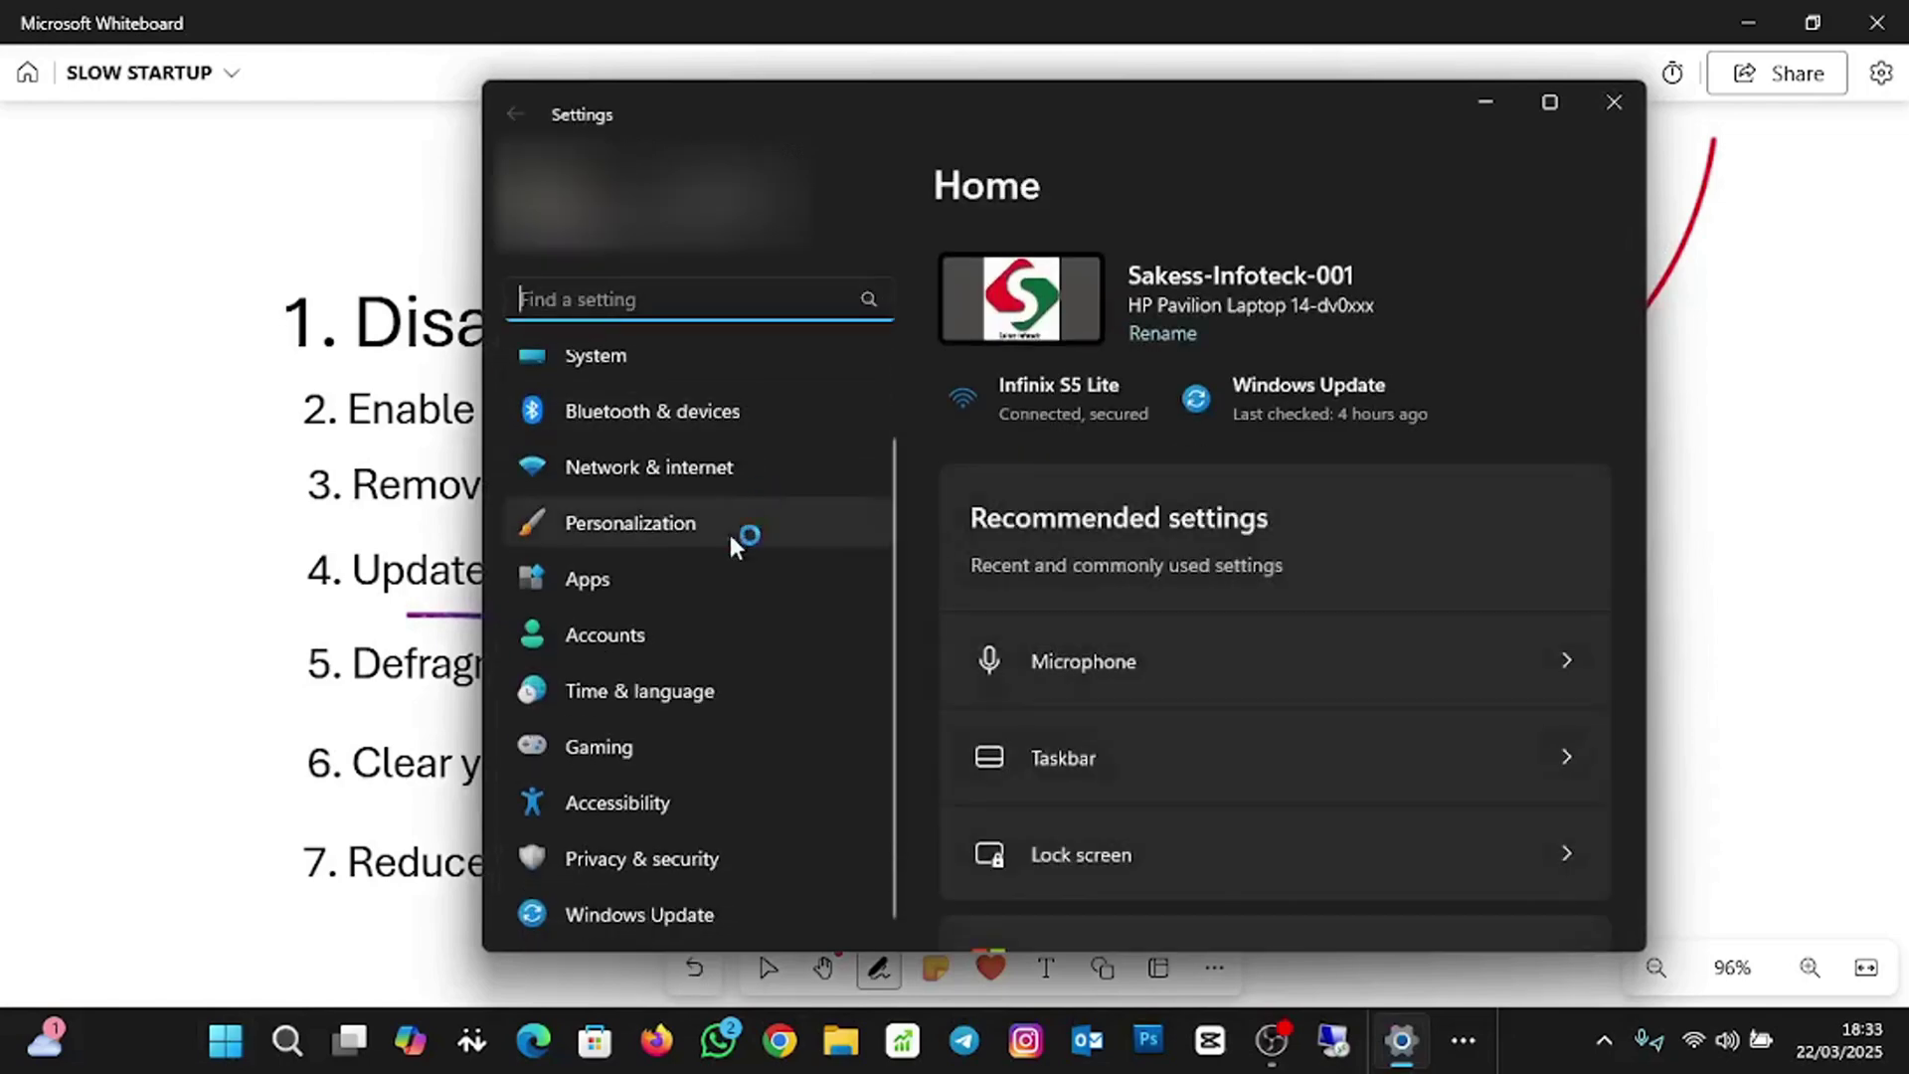
pyautogui.click(618, 915)
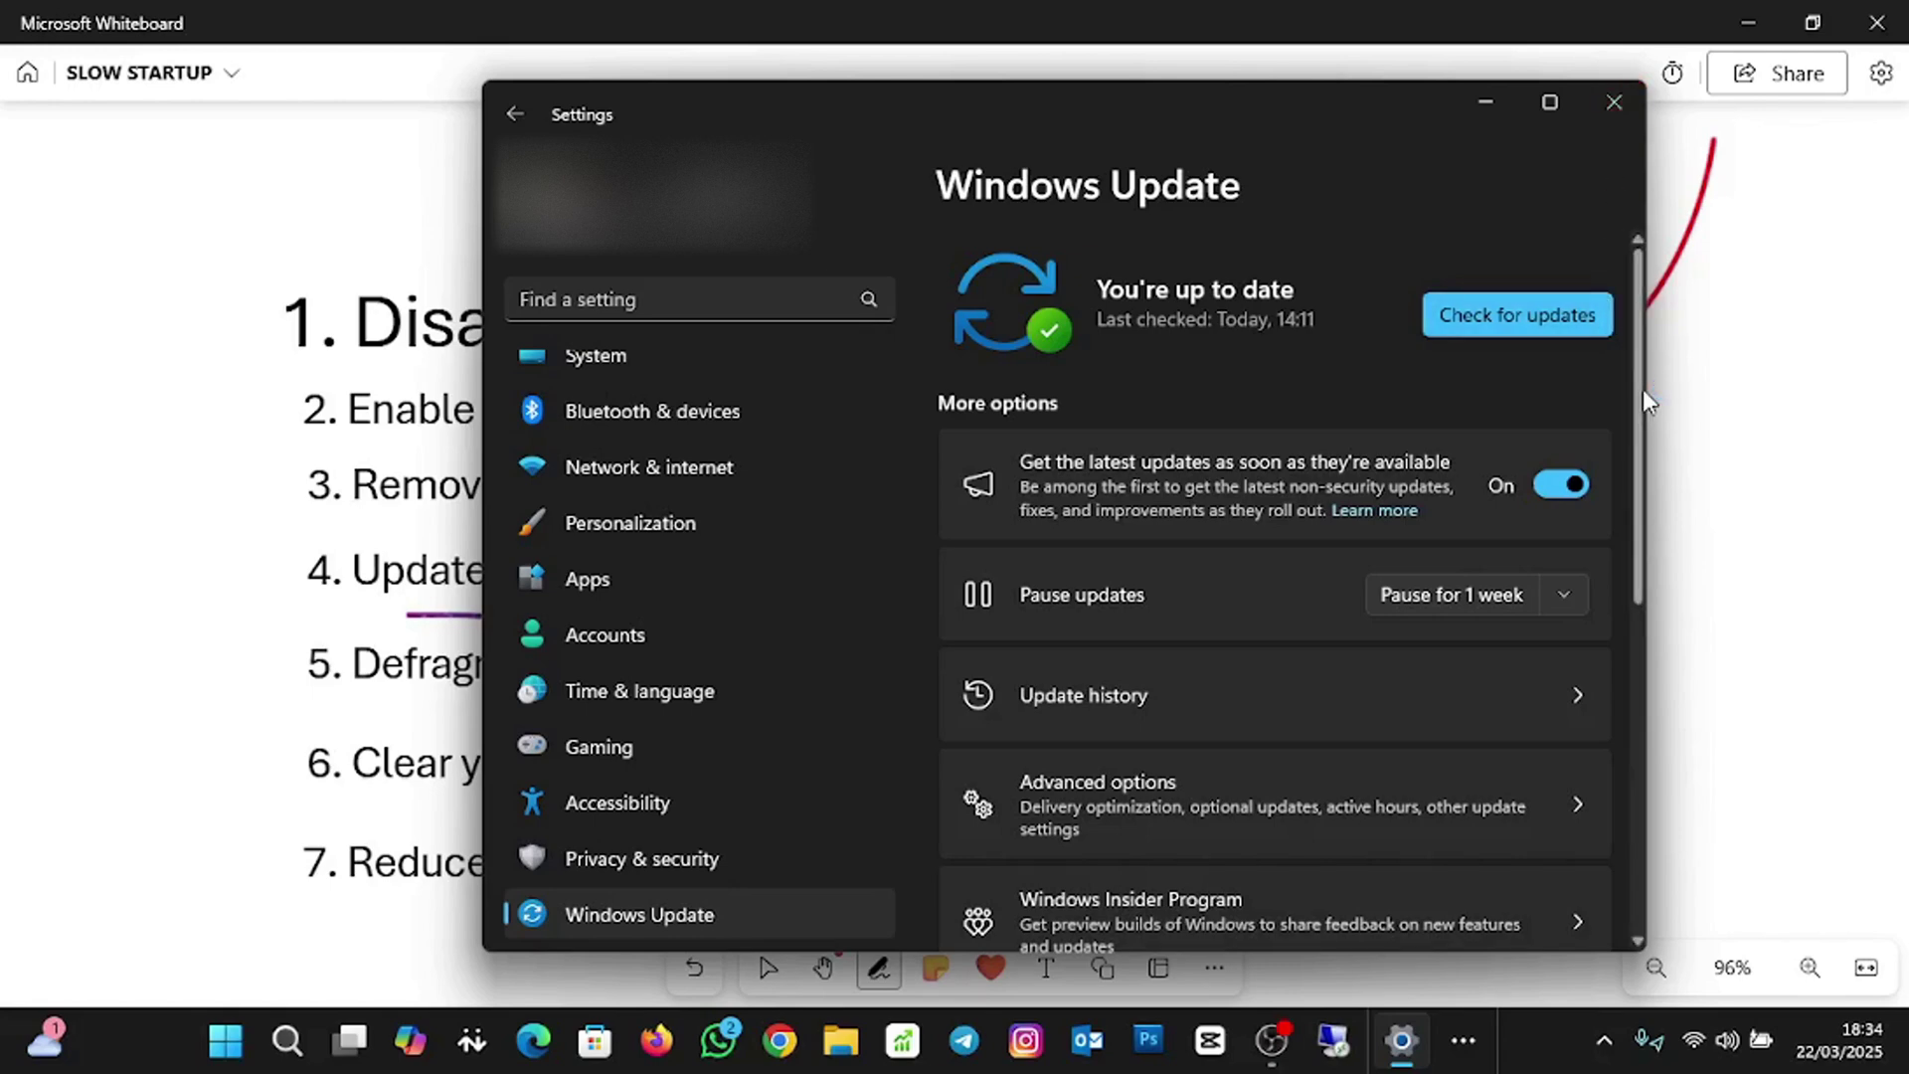
pyautogui.click(1614, 103)
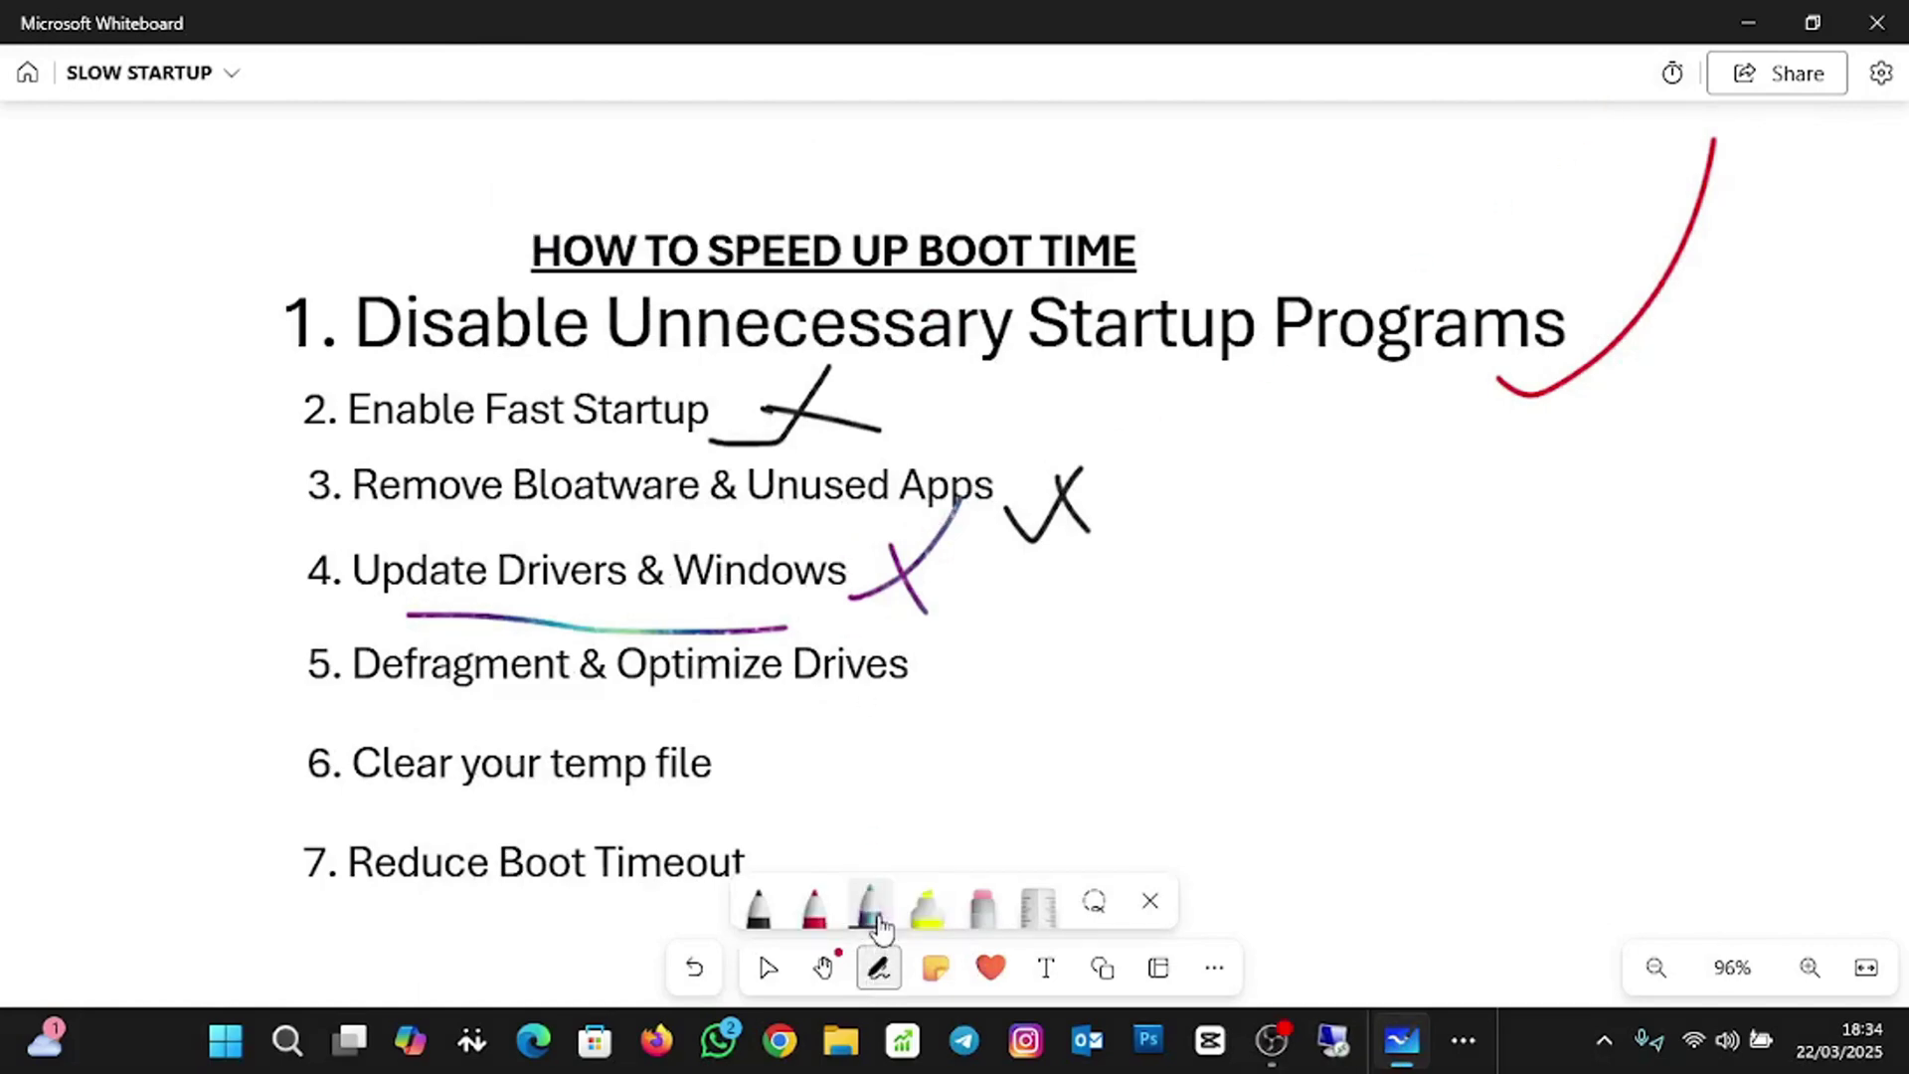
# Tick item 5 with the red pen and draw a line from Defragment to a handwritten HDD note.
pyautogui.click(815, 910)
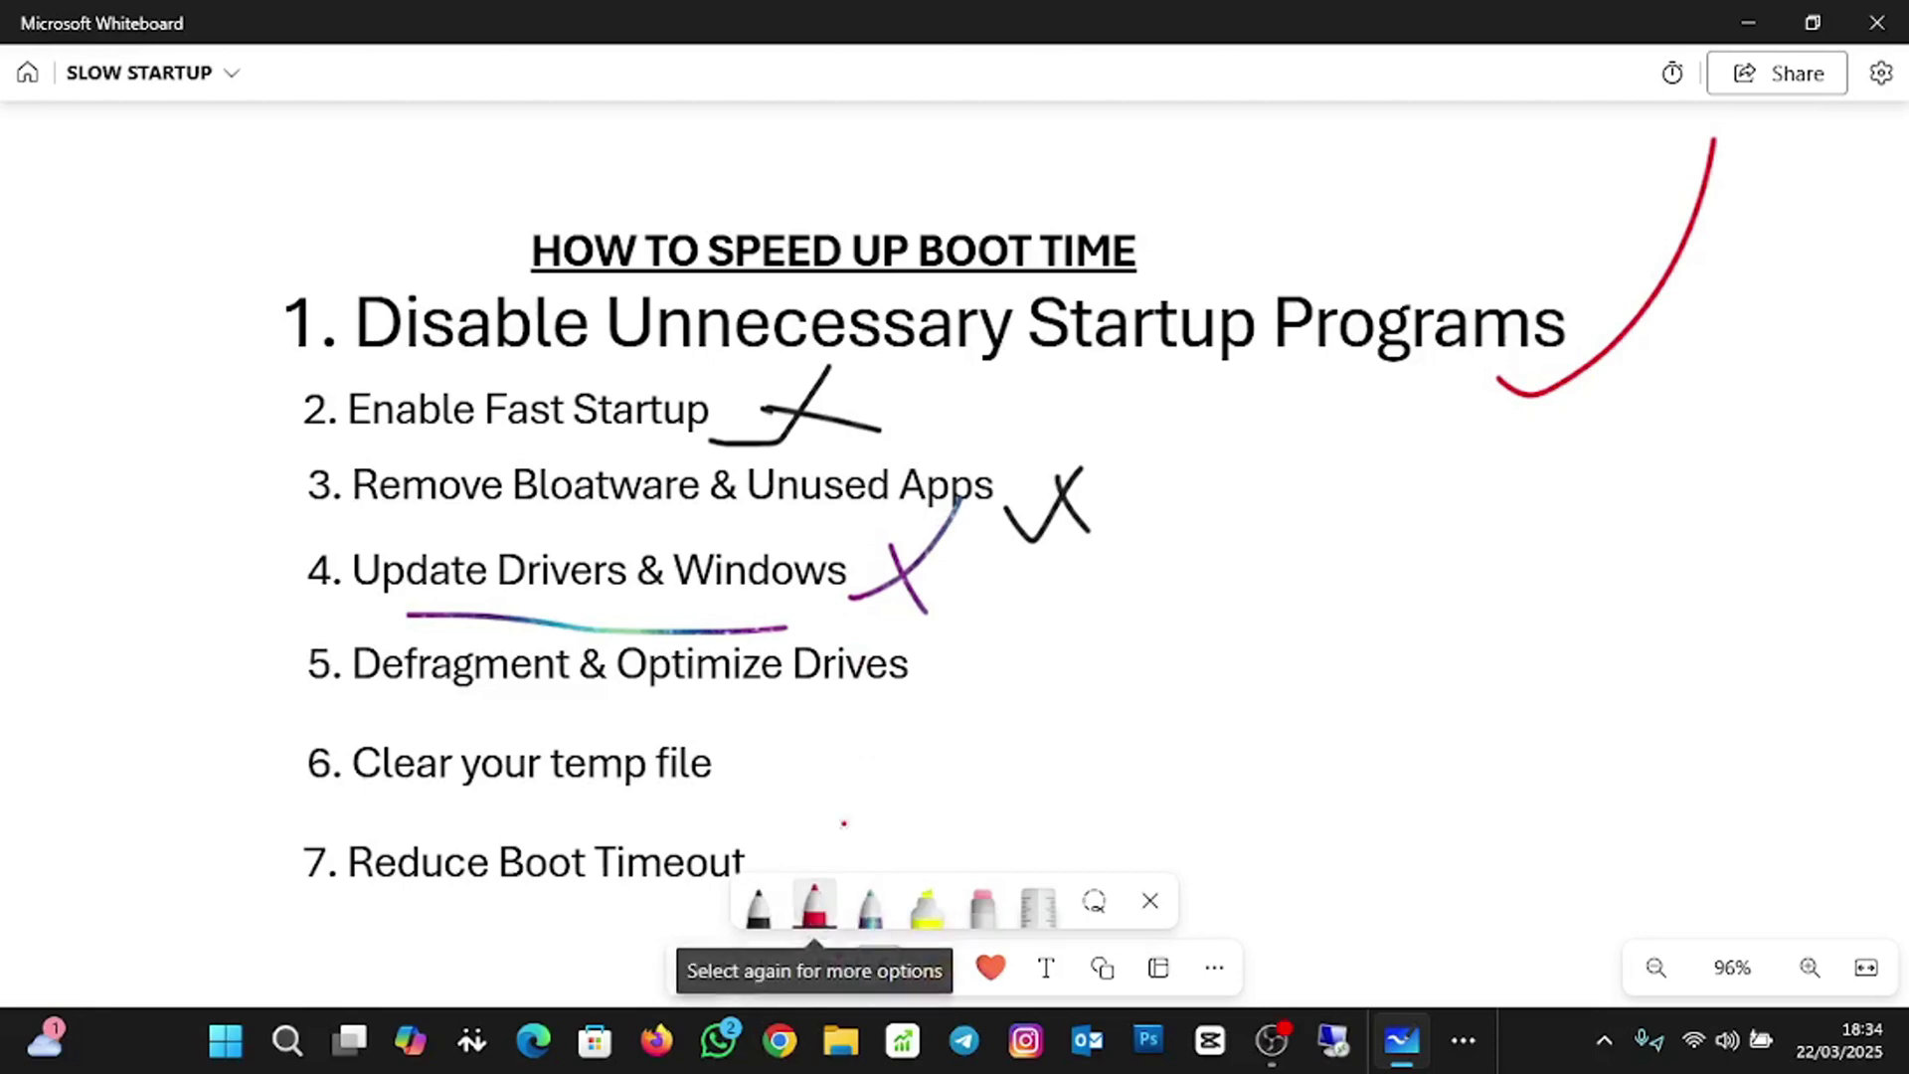
pyautogui.moveTo(843, 701)
pyautogui.mouseDown()
pyautogui.moveTo(960, 700)
pyautogui.moveTo(1084, 589)
pyautogui.mouseUp()
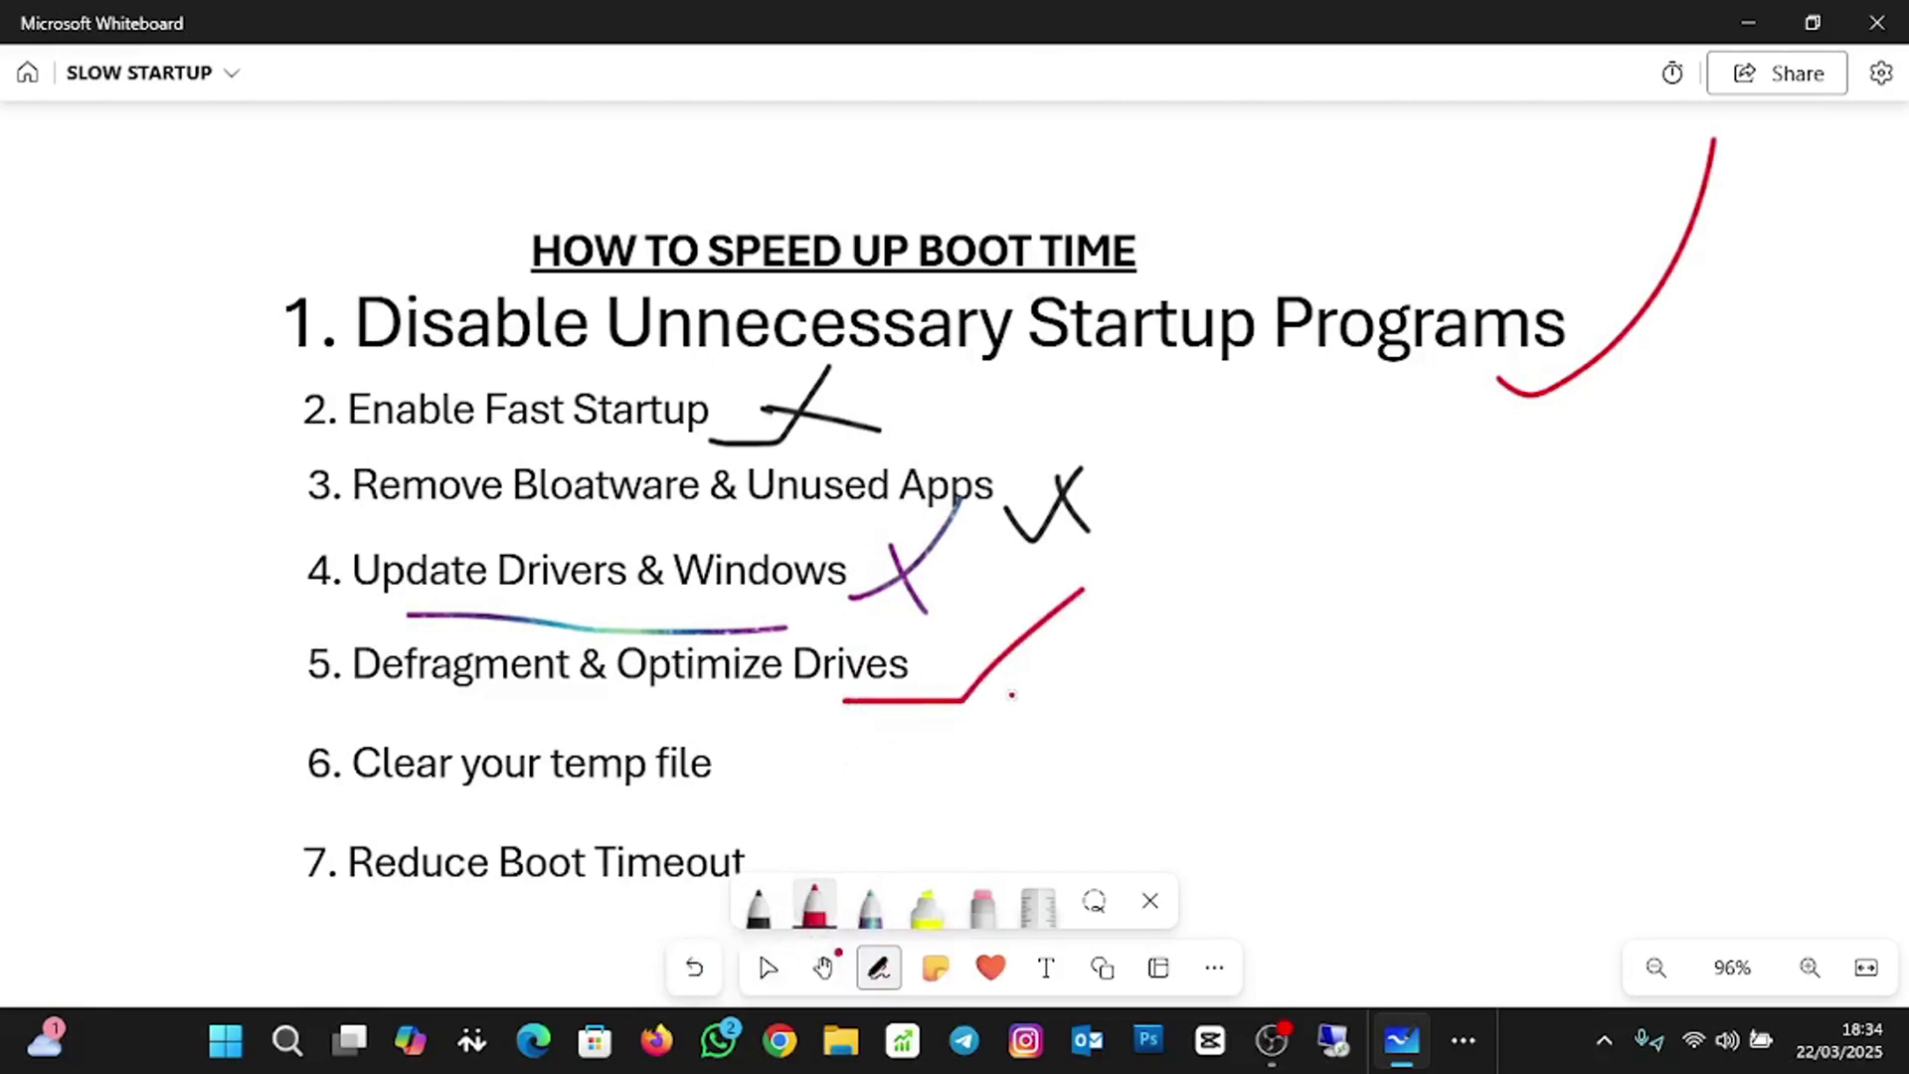
pyautogui.moveTo(515, 676); pyautogui.dragTo(1079, 796)
pyautogui.moveTo(1147, 740); pyautogui.dragTo(1132, 806)
pyautogui.moveTo(1058, 756)
pyautogui.mouseDown()
pyautogui.moveTo(1149, 771)
pyautogui.moveTo(1179, 809)
pyautogui.moveTo(1264, 798)
pyautogui.moveTo(1278, 772)
pyautogui.moveTo(1258, 848)
pyautogui.moveTo(1253, 807)
pyautogui.mouseUp()
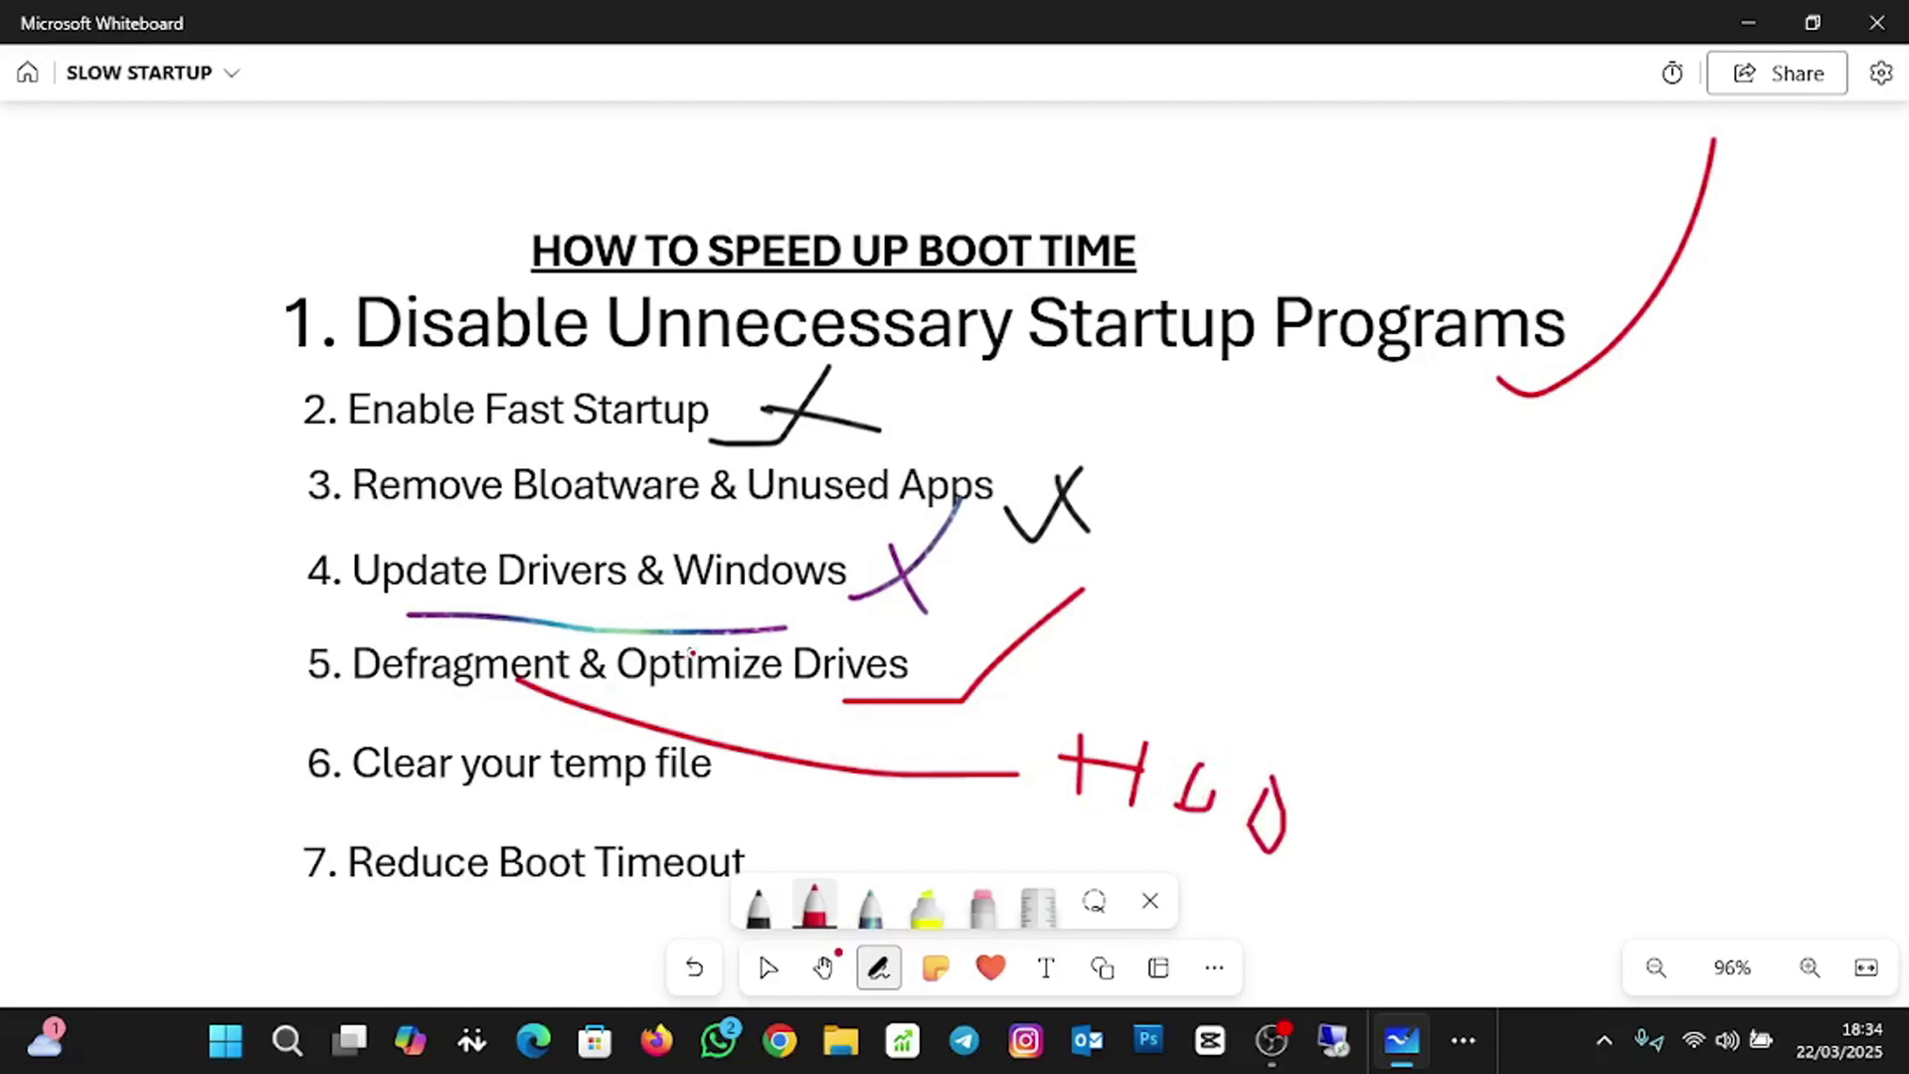
# Draw a red line from Optimize in item 5 to a handwritten SSD note.
pyautogui.moveTo(716, 680)
pyautogui.mouseDown()
pyautogui.moveTo(1283, 651)
pyautogui.moveTo(1255, 629)
pyautogui.moveTo(1308, 664)
pyautogui.moveTo(1259, 685)
pyautogui.mouseUp()
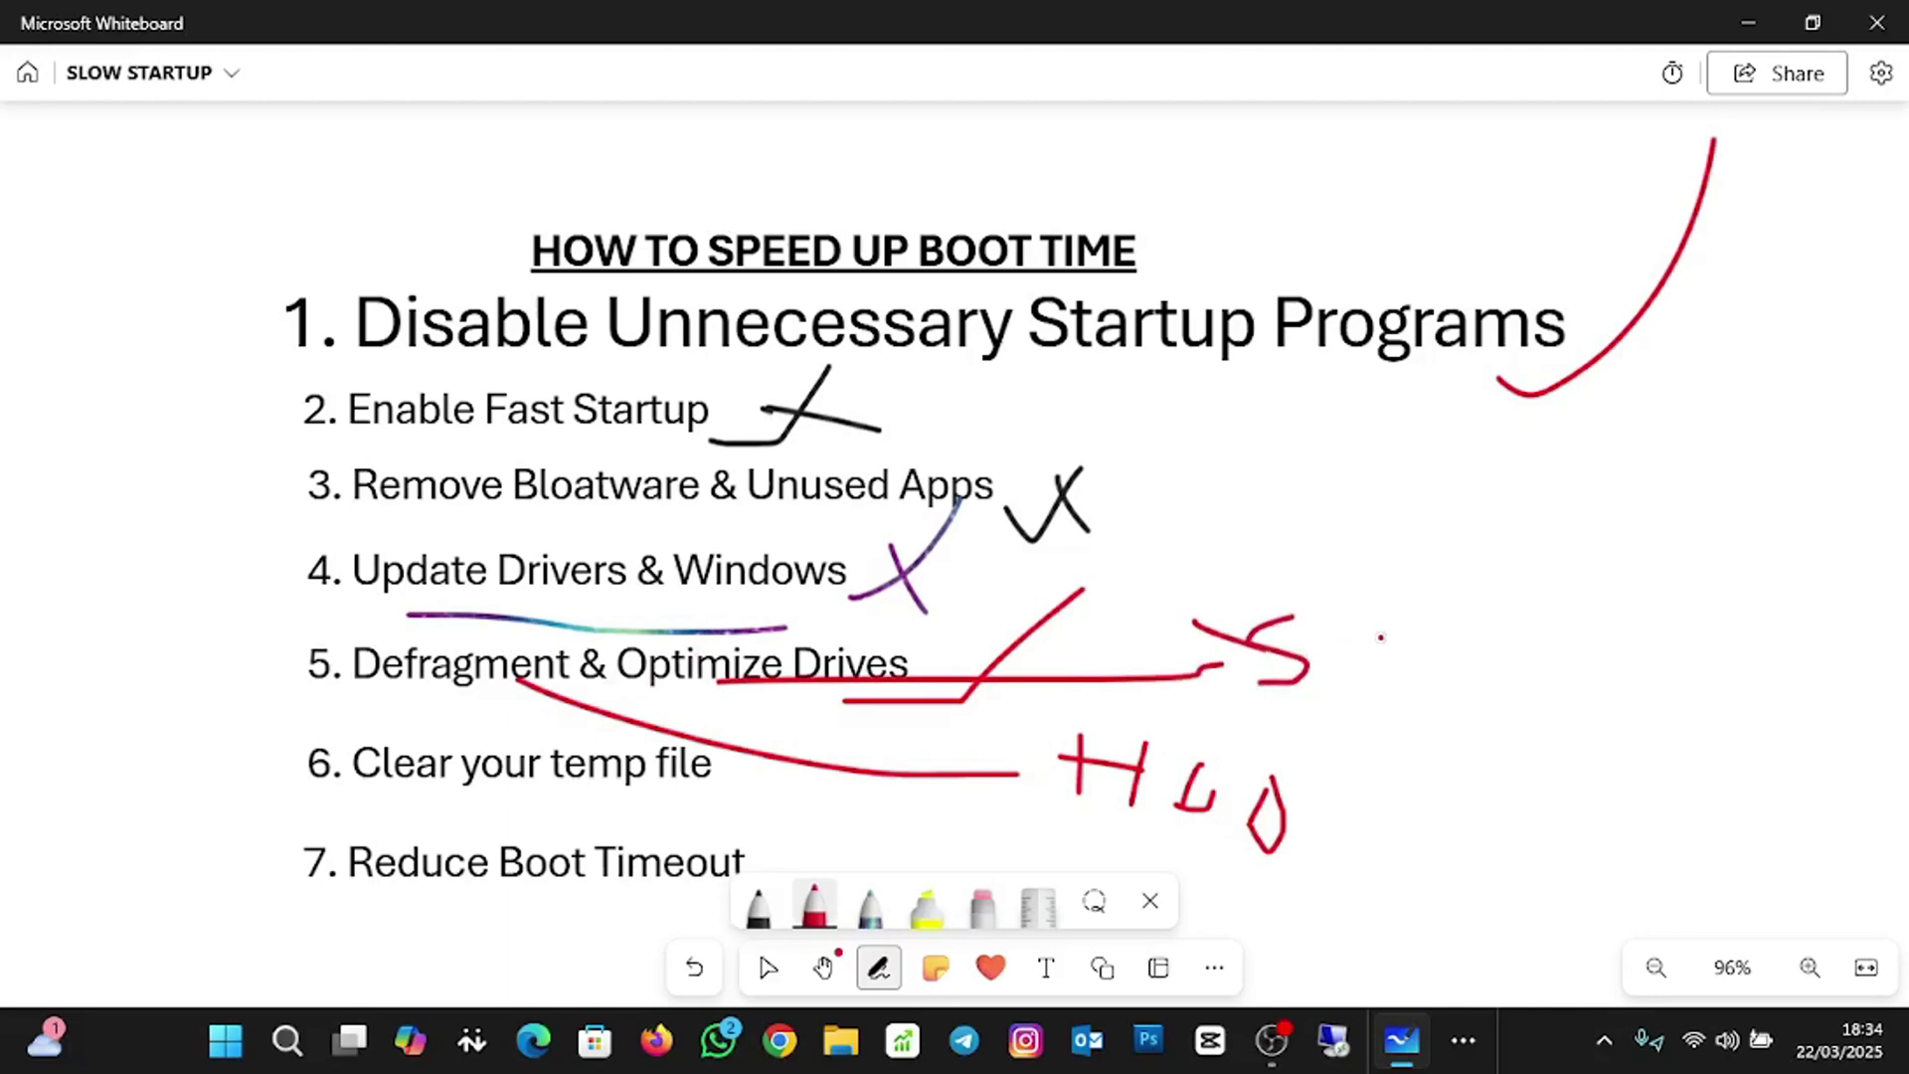
pyautogui.moveTo(1381, 638)
pyautogui.mouseDown()
pyautogui.moveTo(1331, 663)
pyautogui.moveTo(1298, 723)
pyautogui.mouseUp()
pyautogui.moveTo(1428, 656)
pyautogui.mouseDown()
pyautogui.moveTo(1399, 718)
pyautogui.moveTo(1417, 738)
pyautogui.moveTo(1388, 743)
pyautogui.mouseUp()
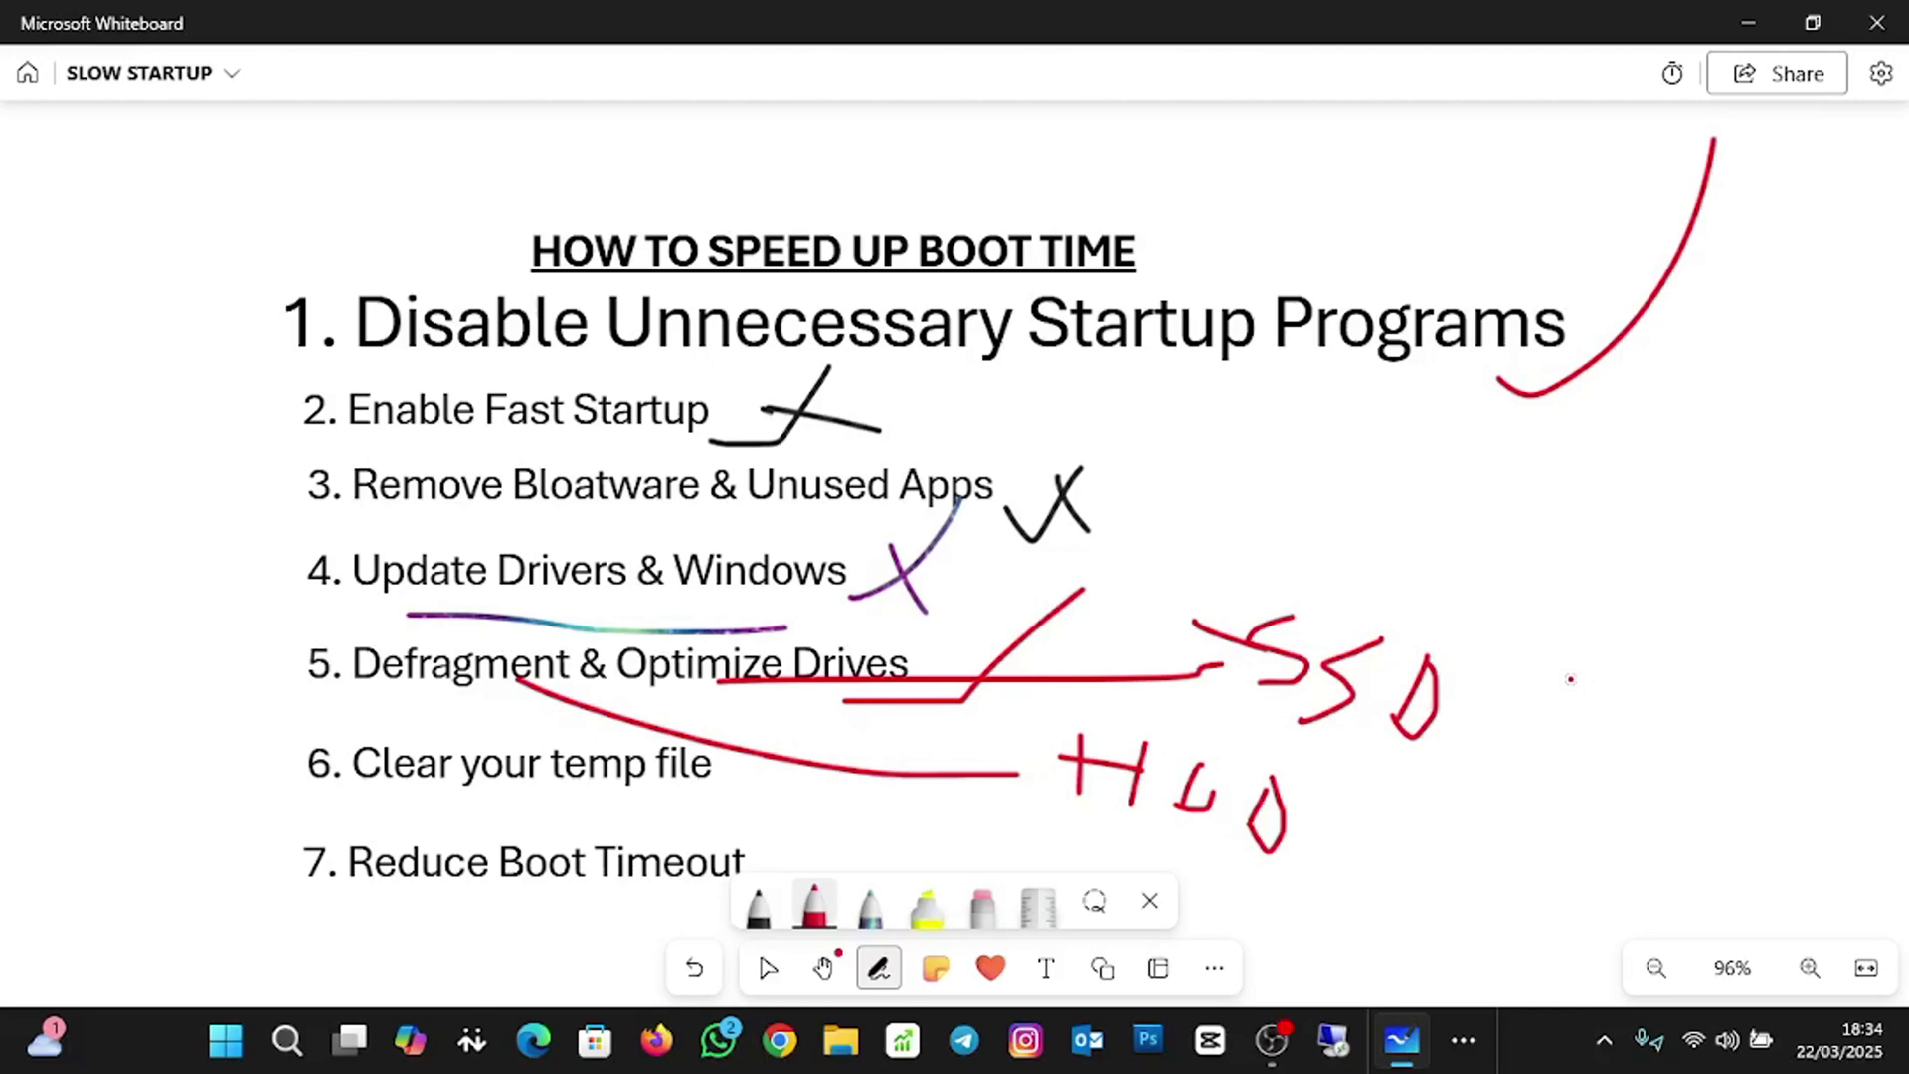
# Switch to File Explorer and open the properties of Local Disk (C:) at its error-checking and optimization tools.
pyautogui.click(852, 1058)
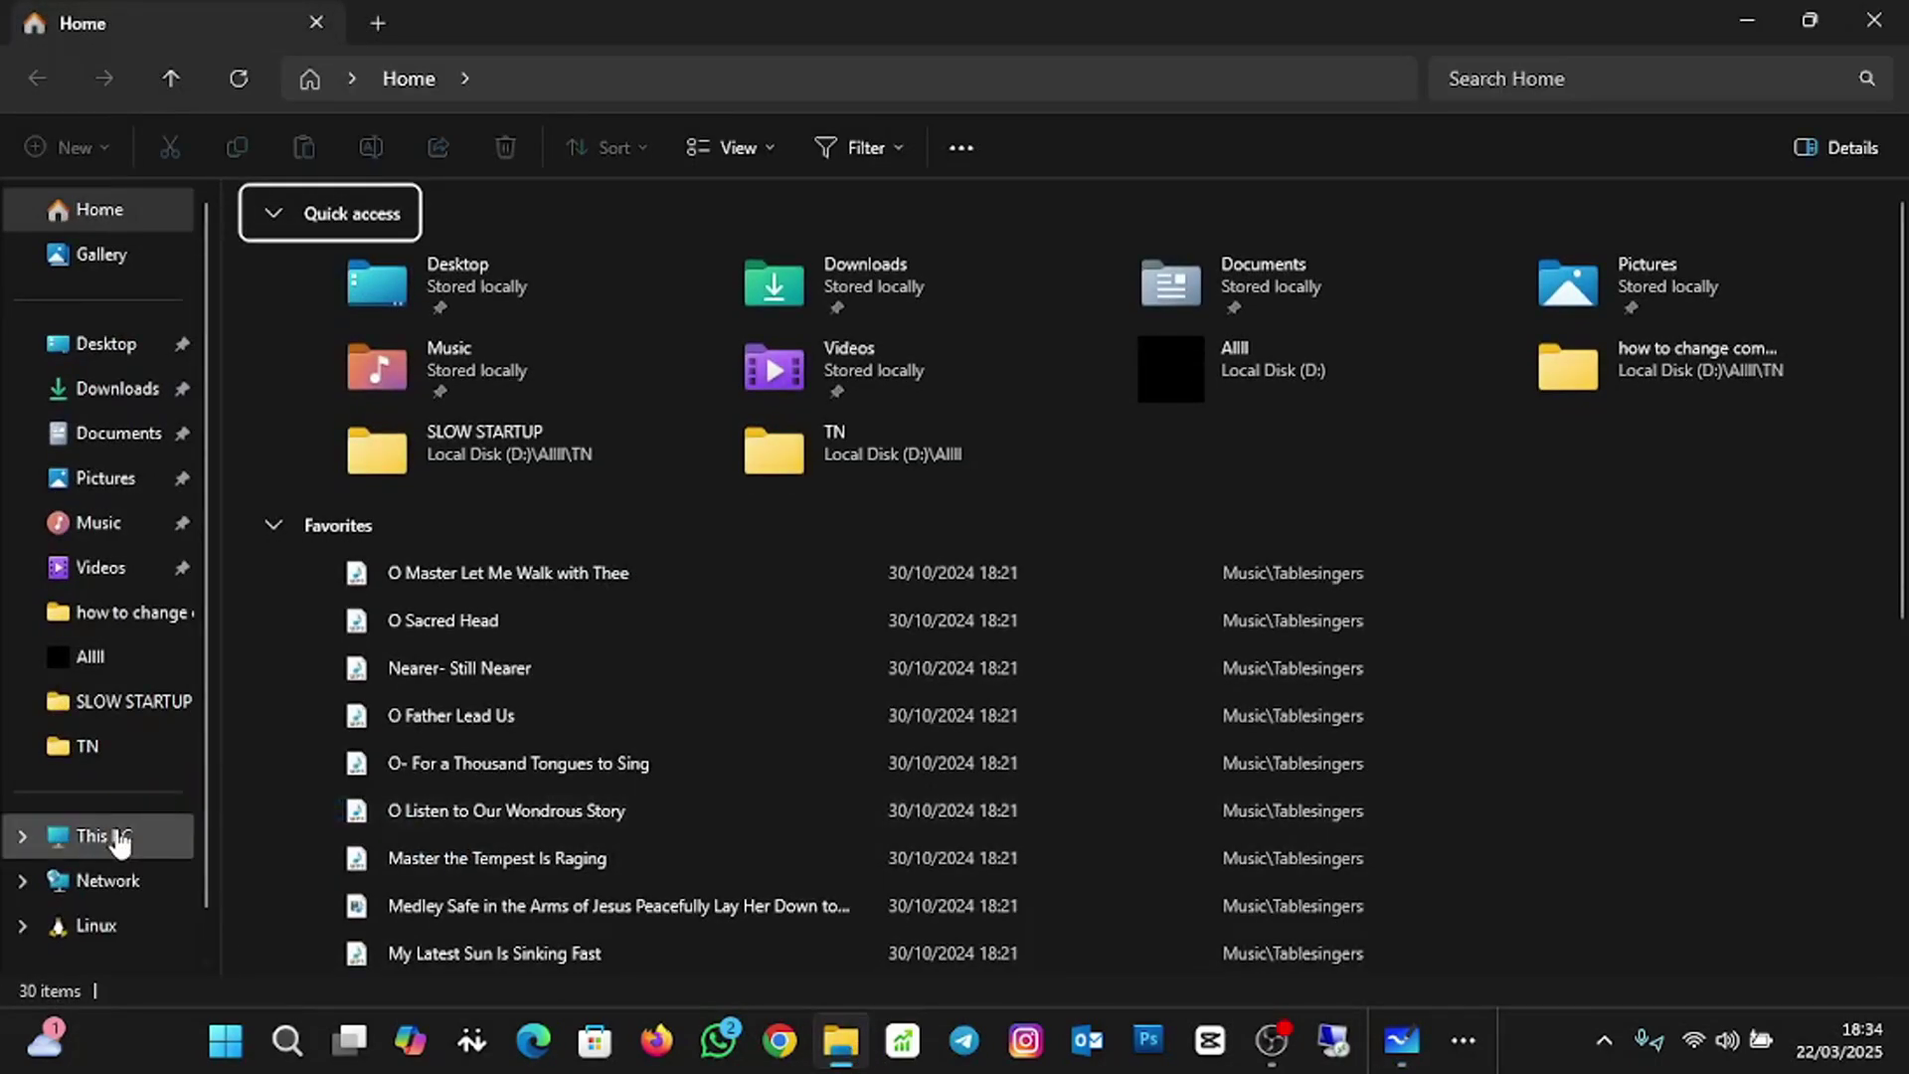
pyautogui.click(121, 836)
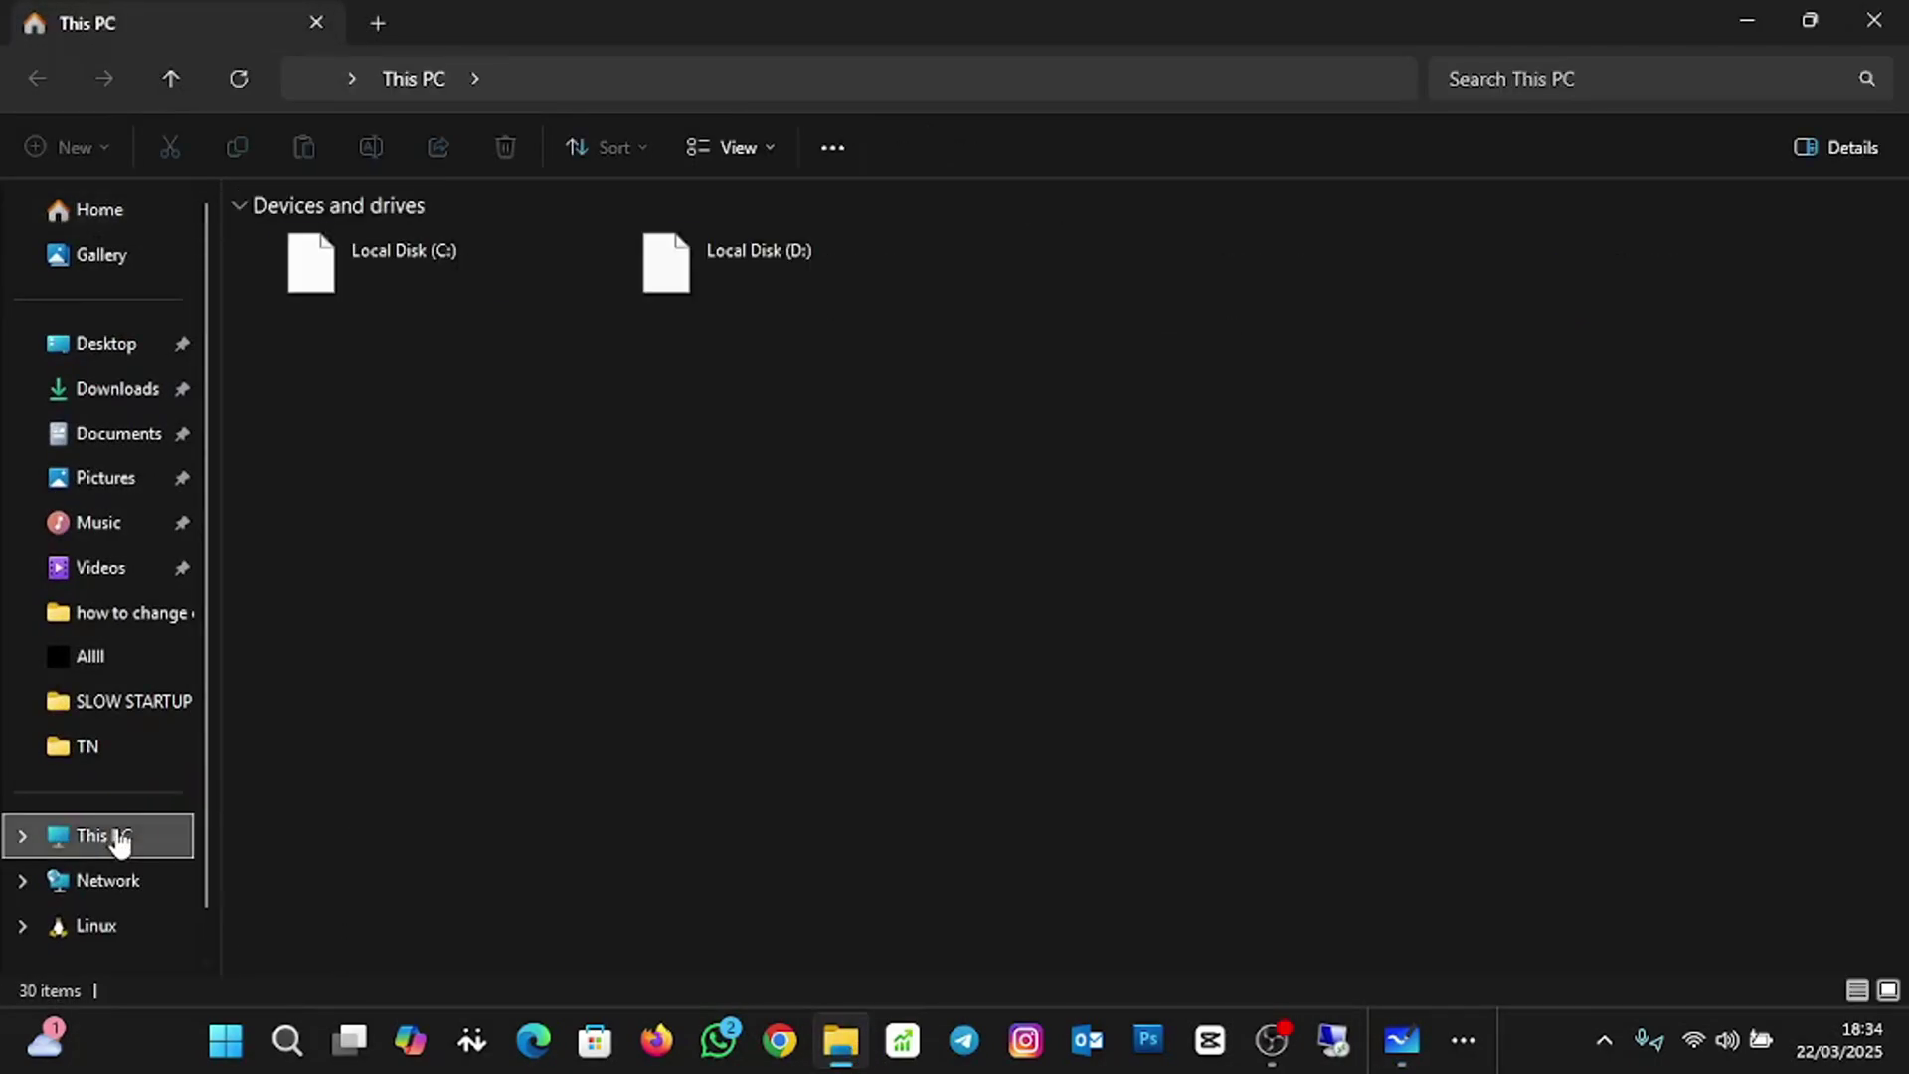
pyautogui.click(402, 259)
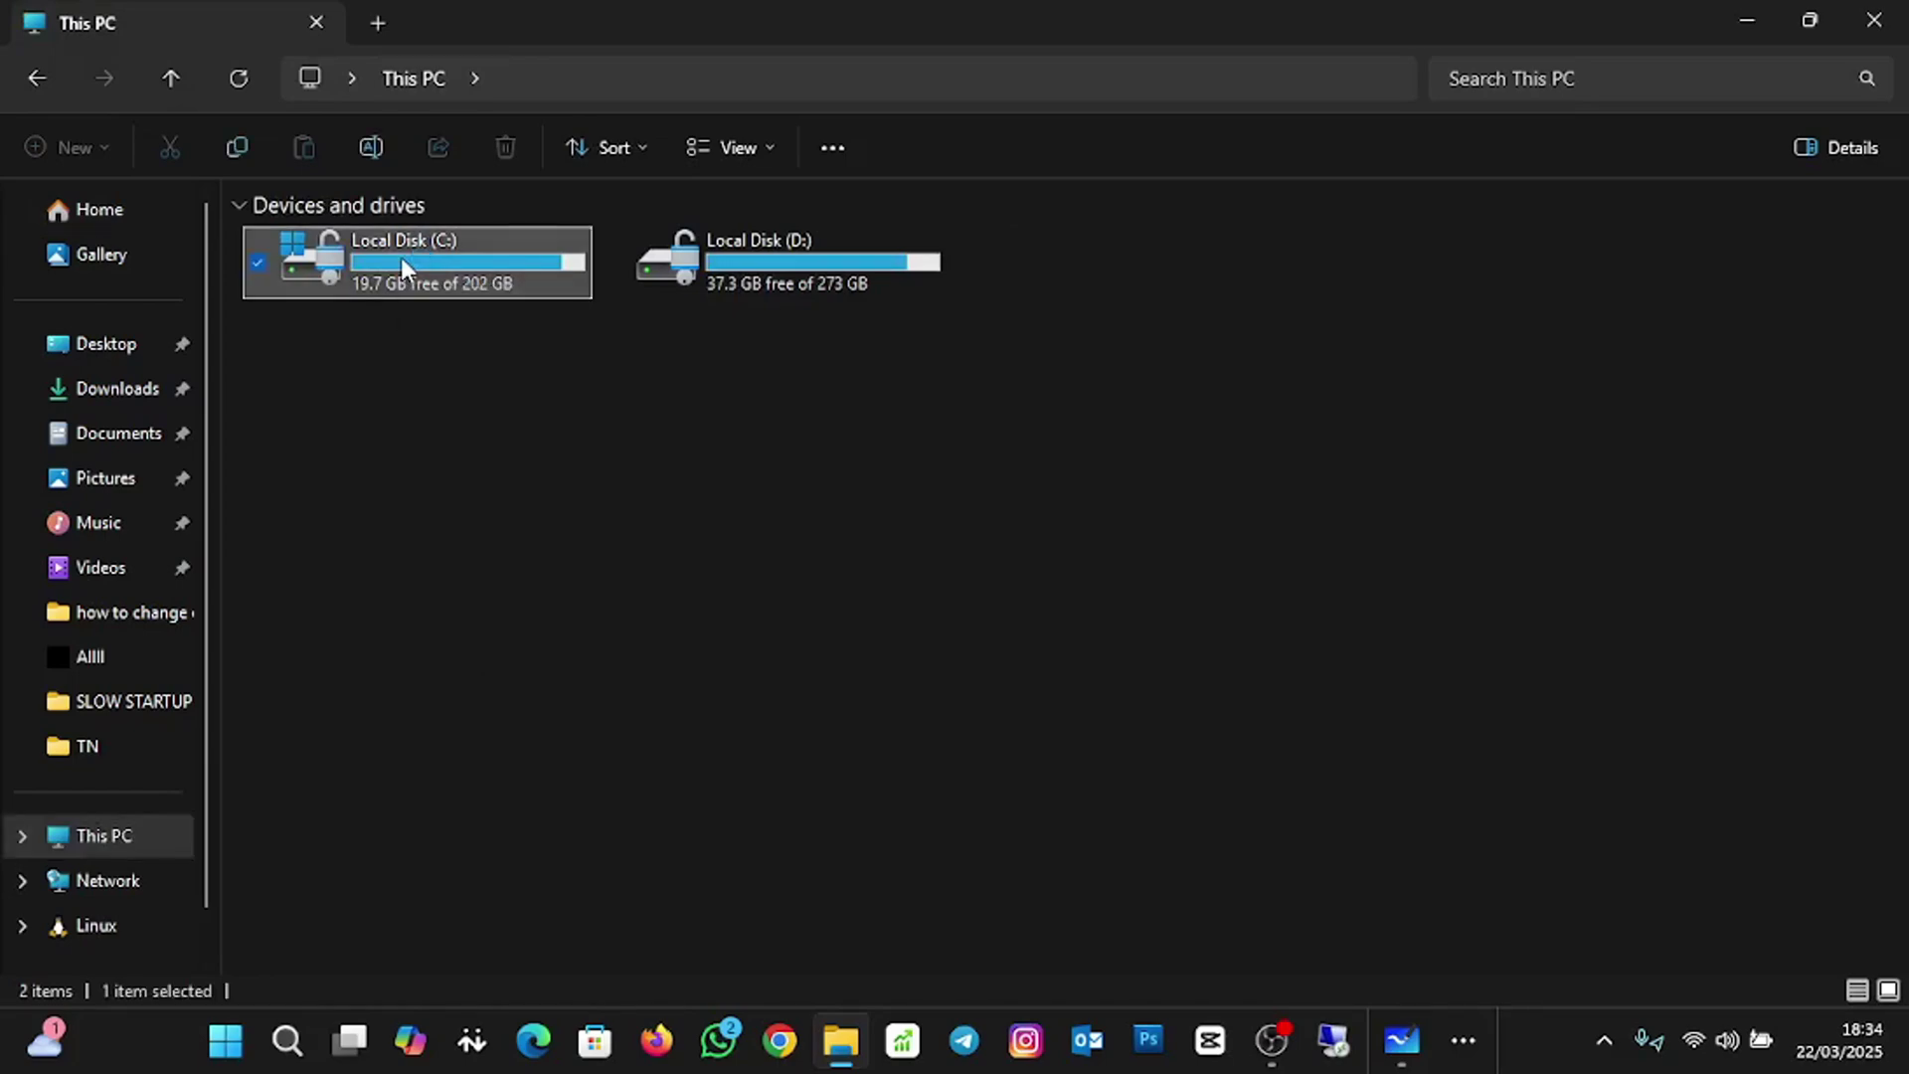
pyautogui.rightClick(402, 259)
pyautogui.click(515, 637)
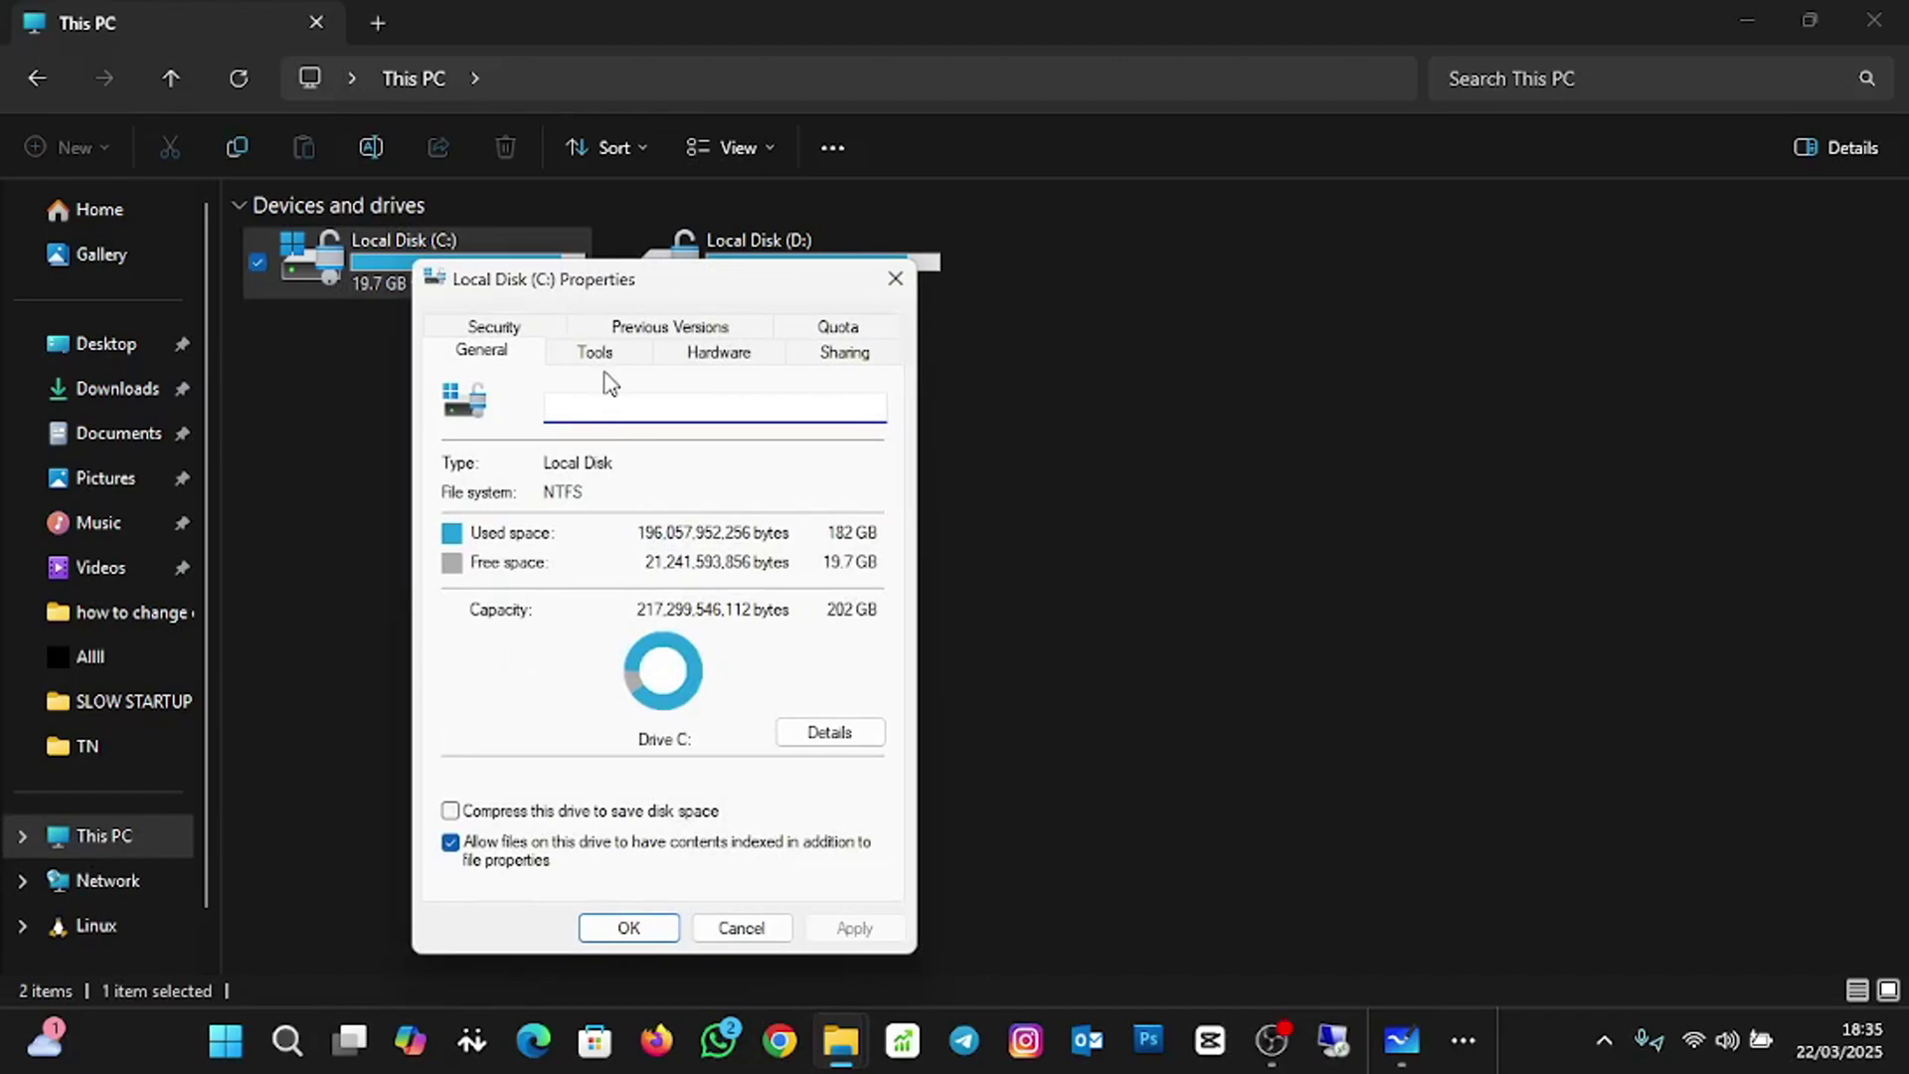
pyautogui.click(597, 353)
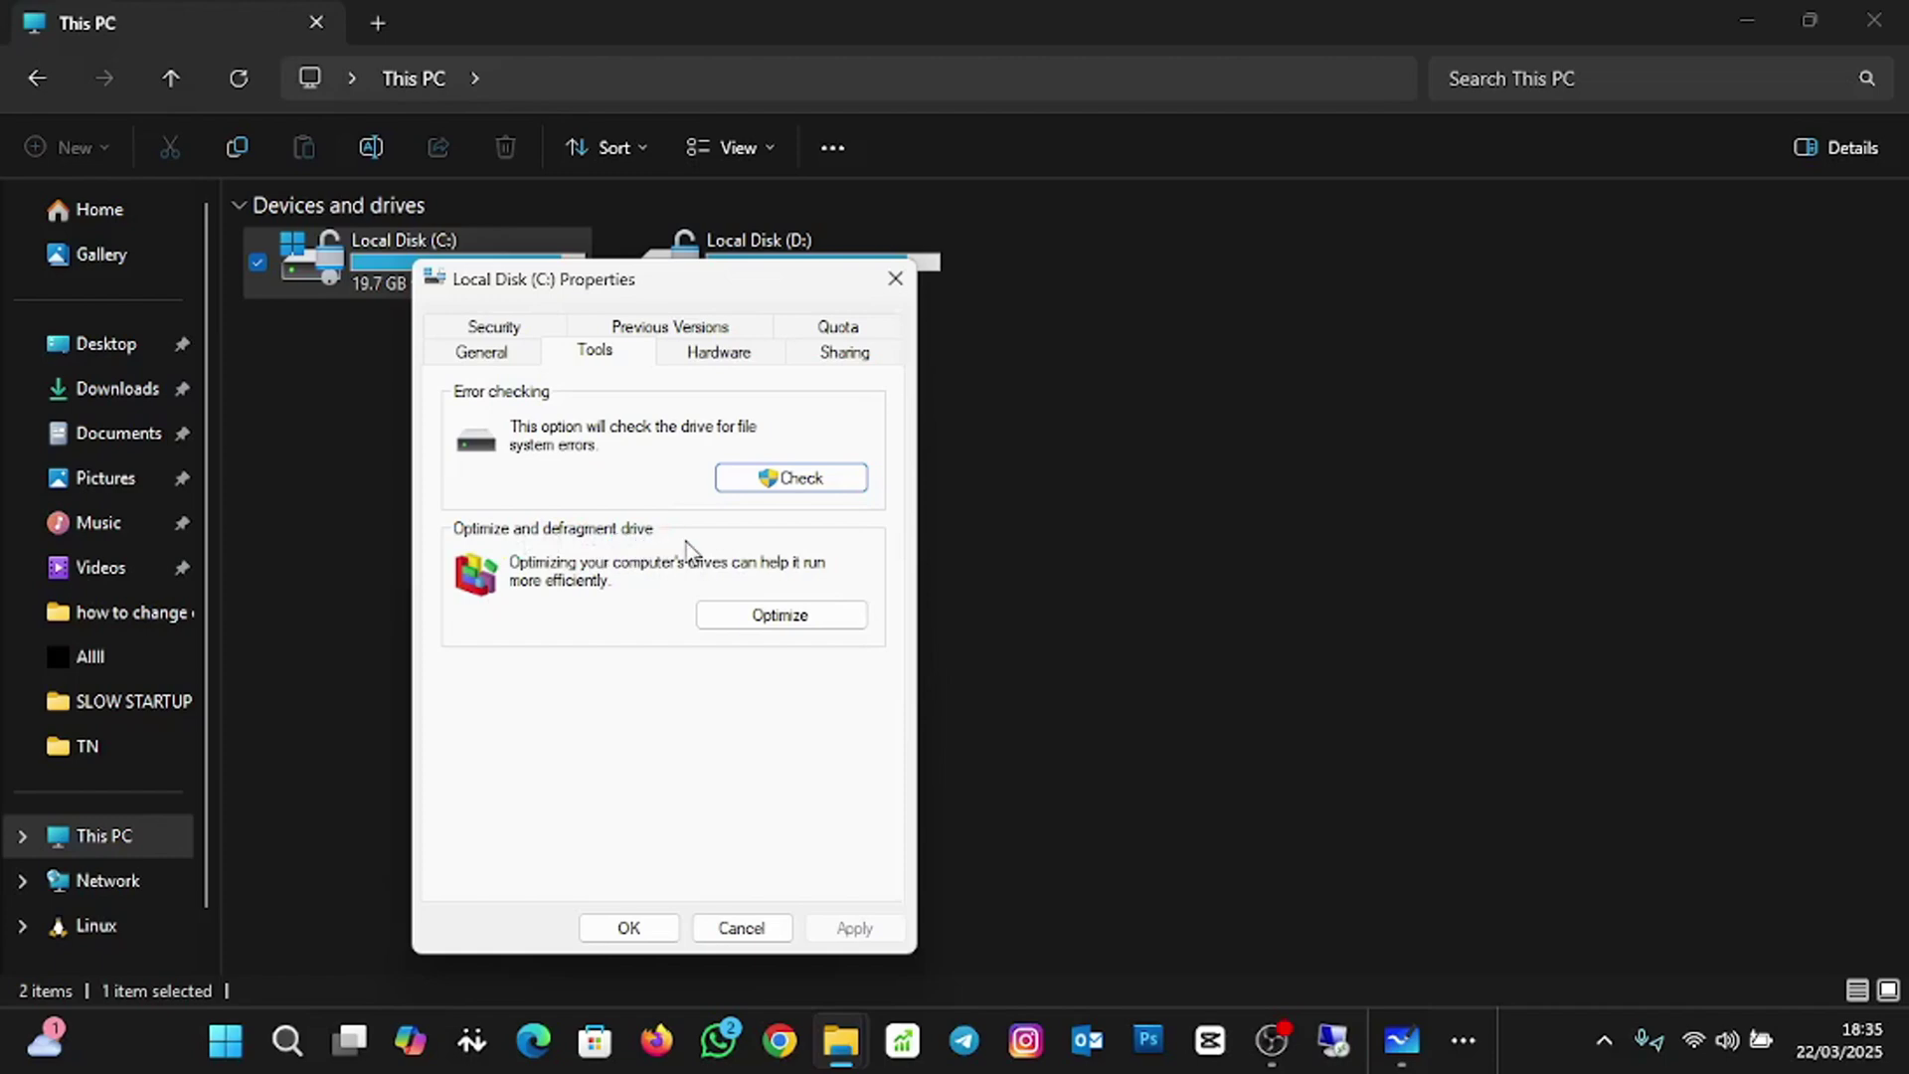
# Open Optimize Drives from the disk properties and run the optimization on the C: drive.
pyautogui.click(763, 619)
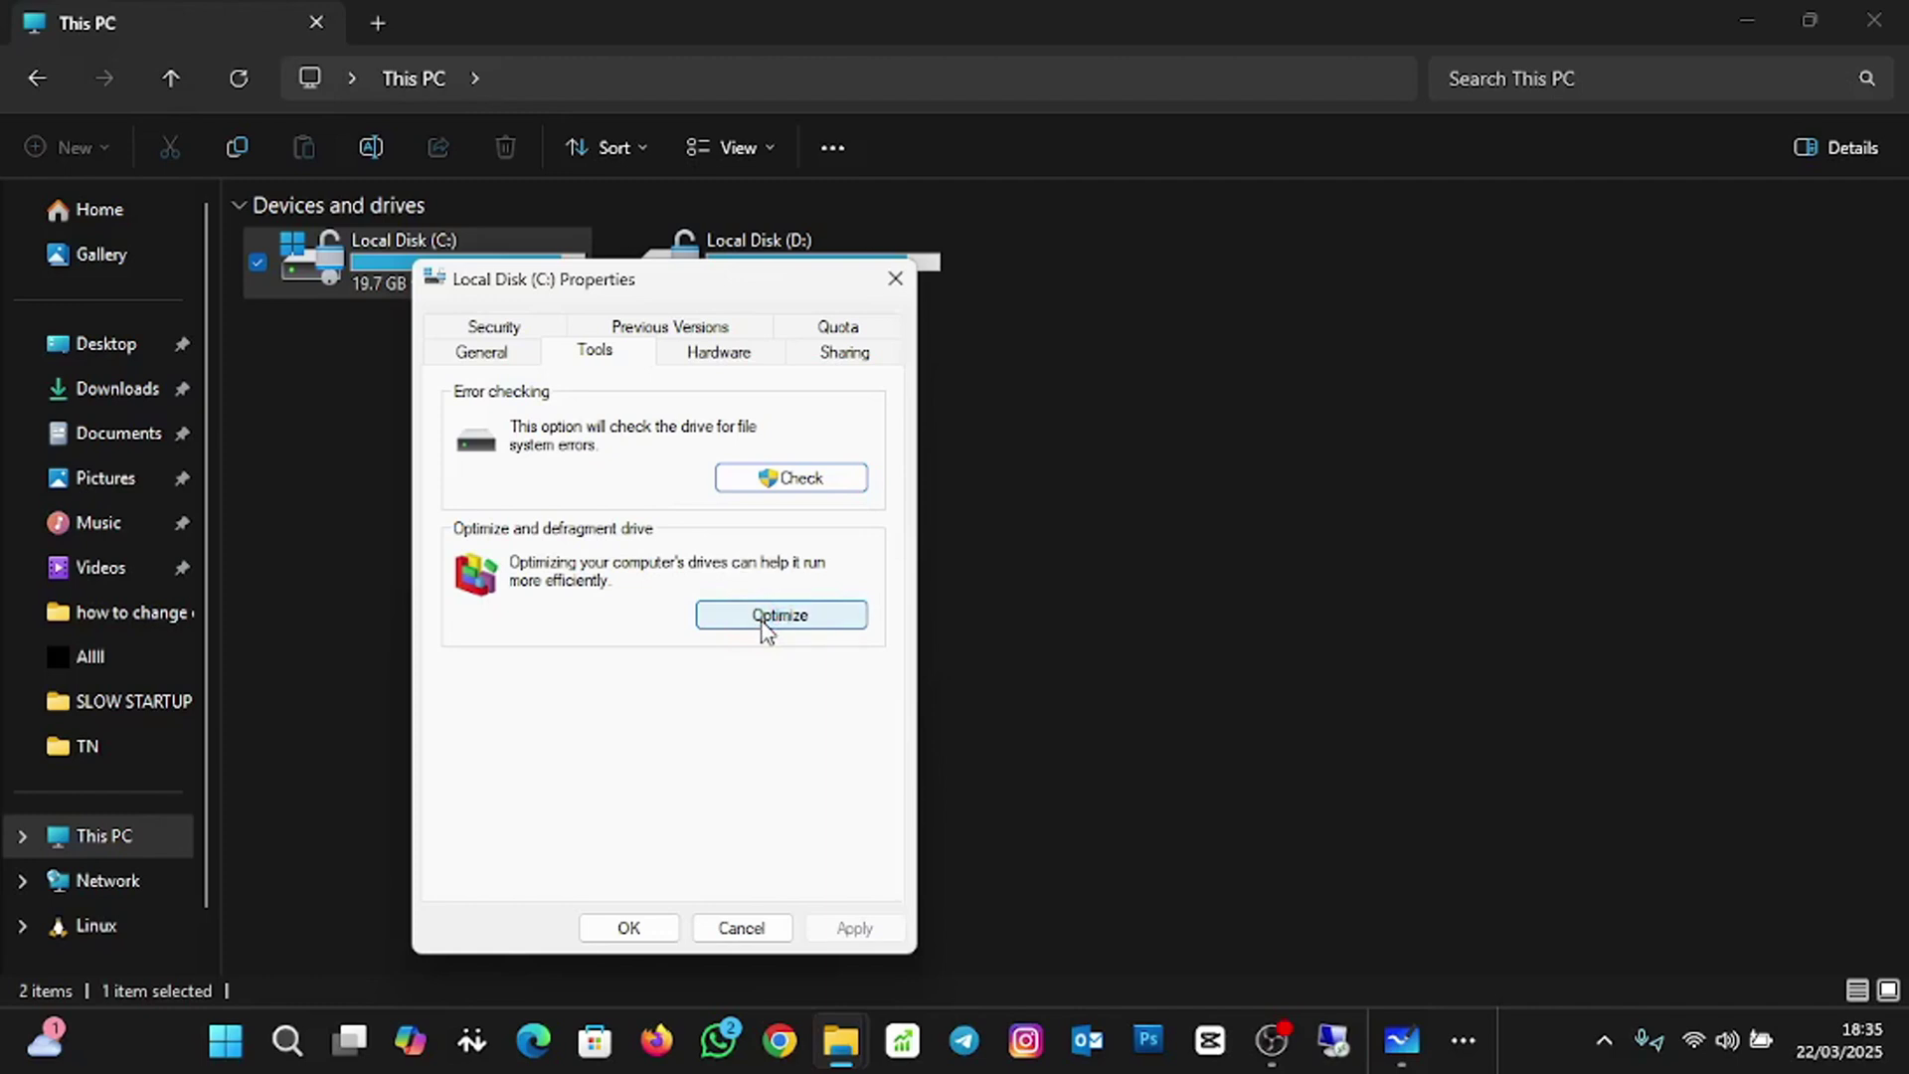
pyautogui.click(772, 623)
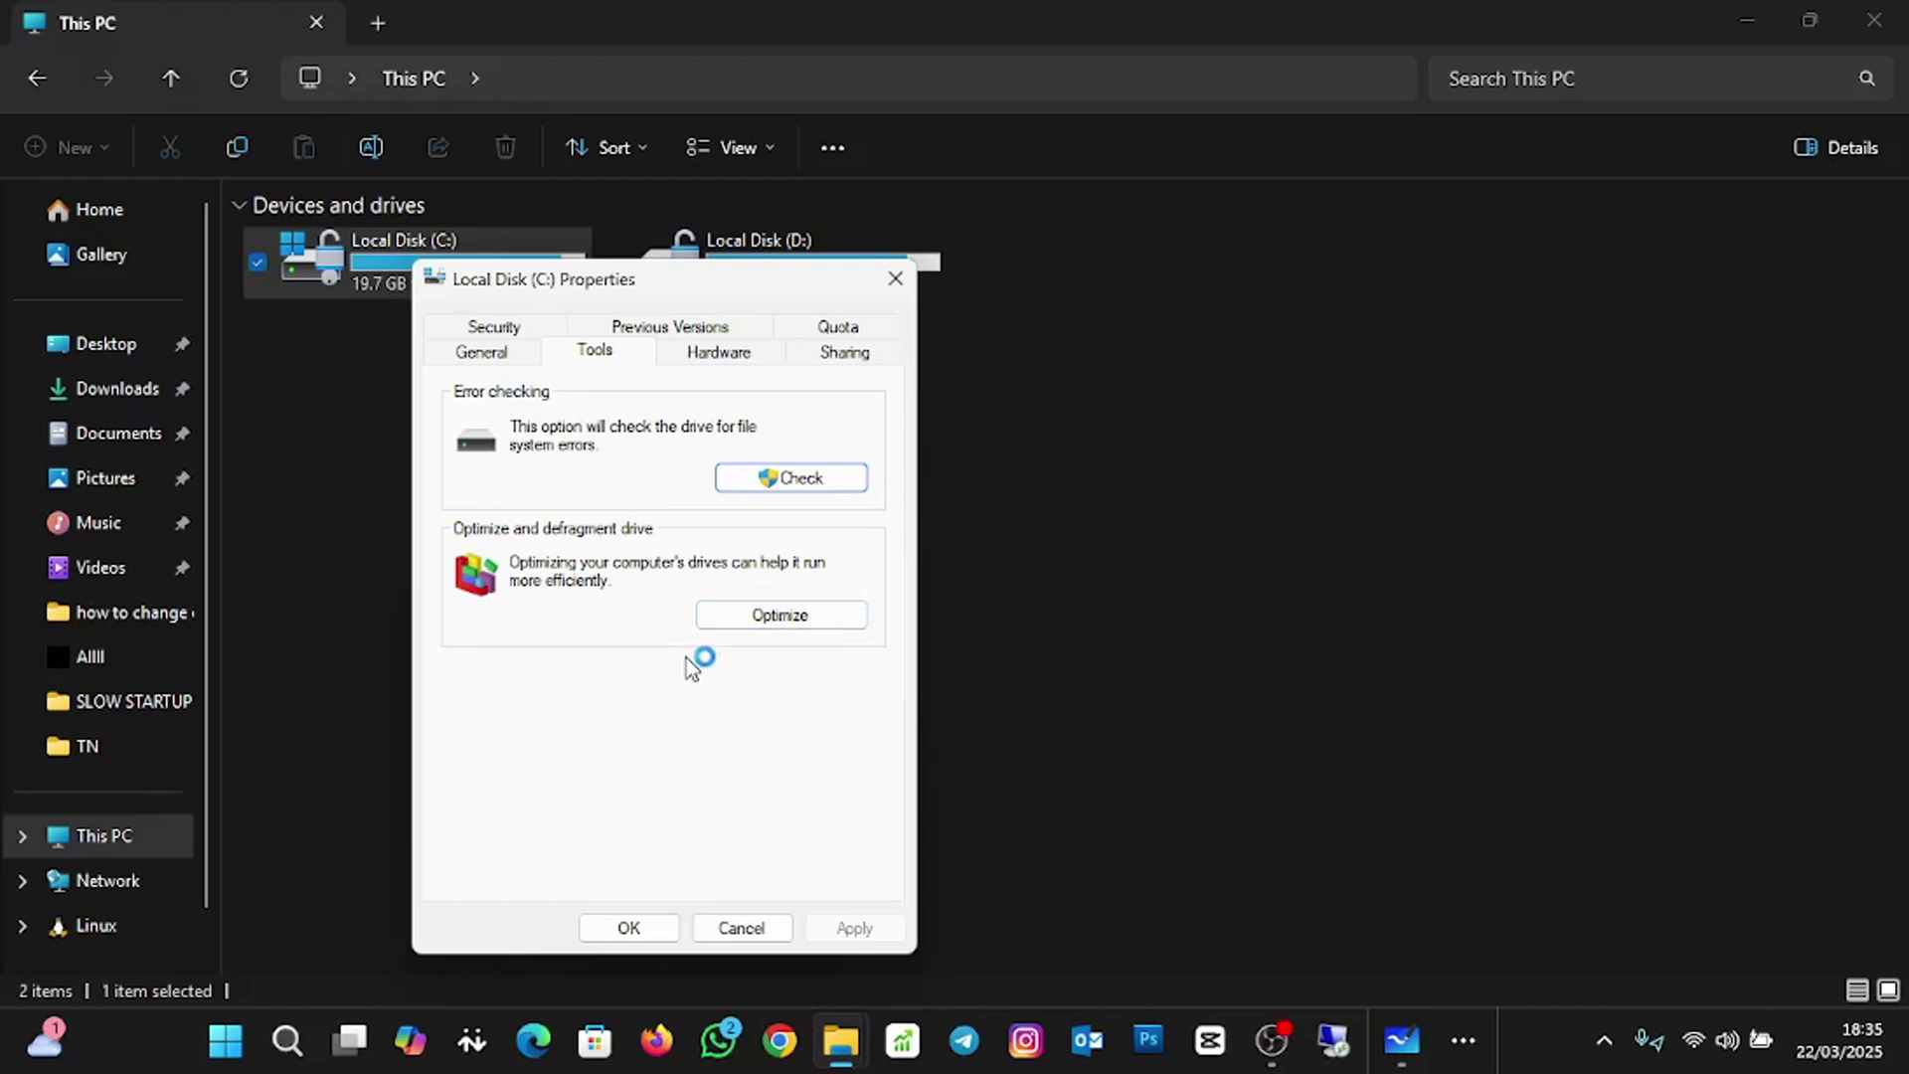
pyautogui.click(784, 619)
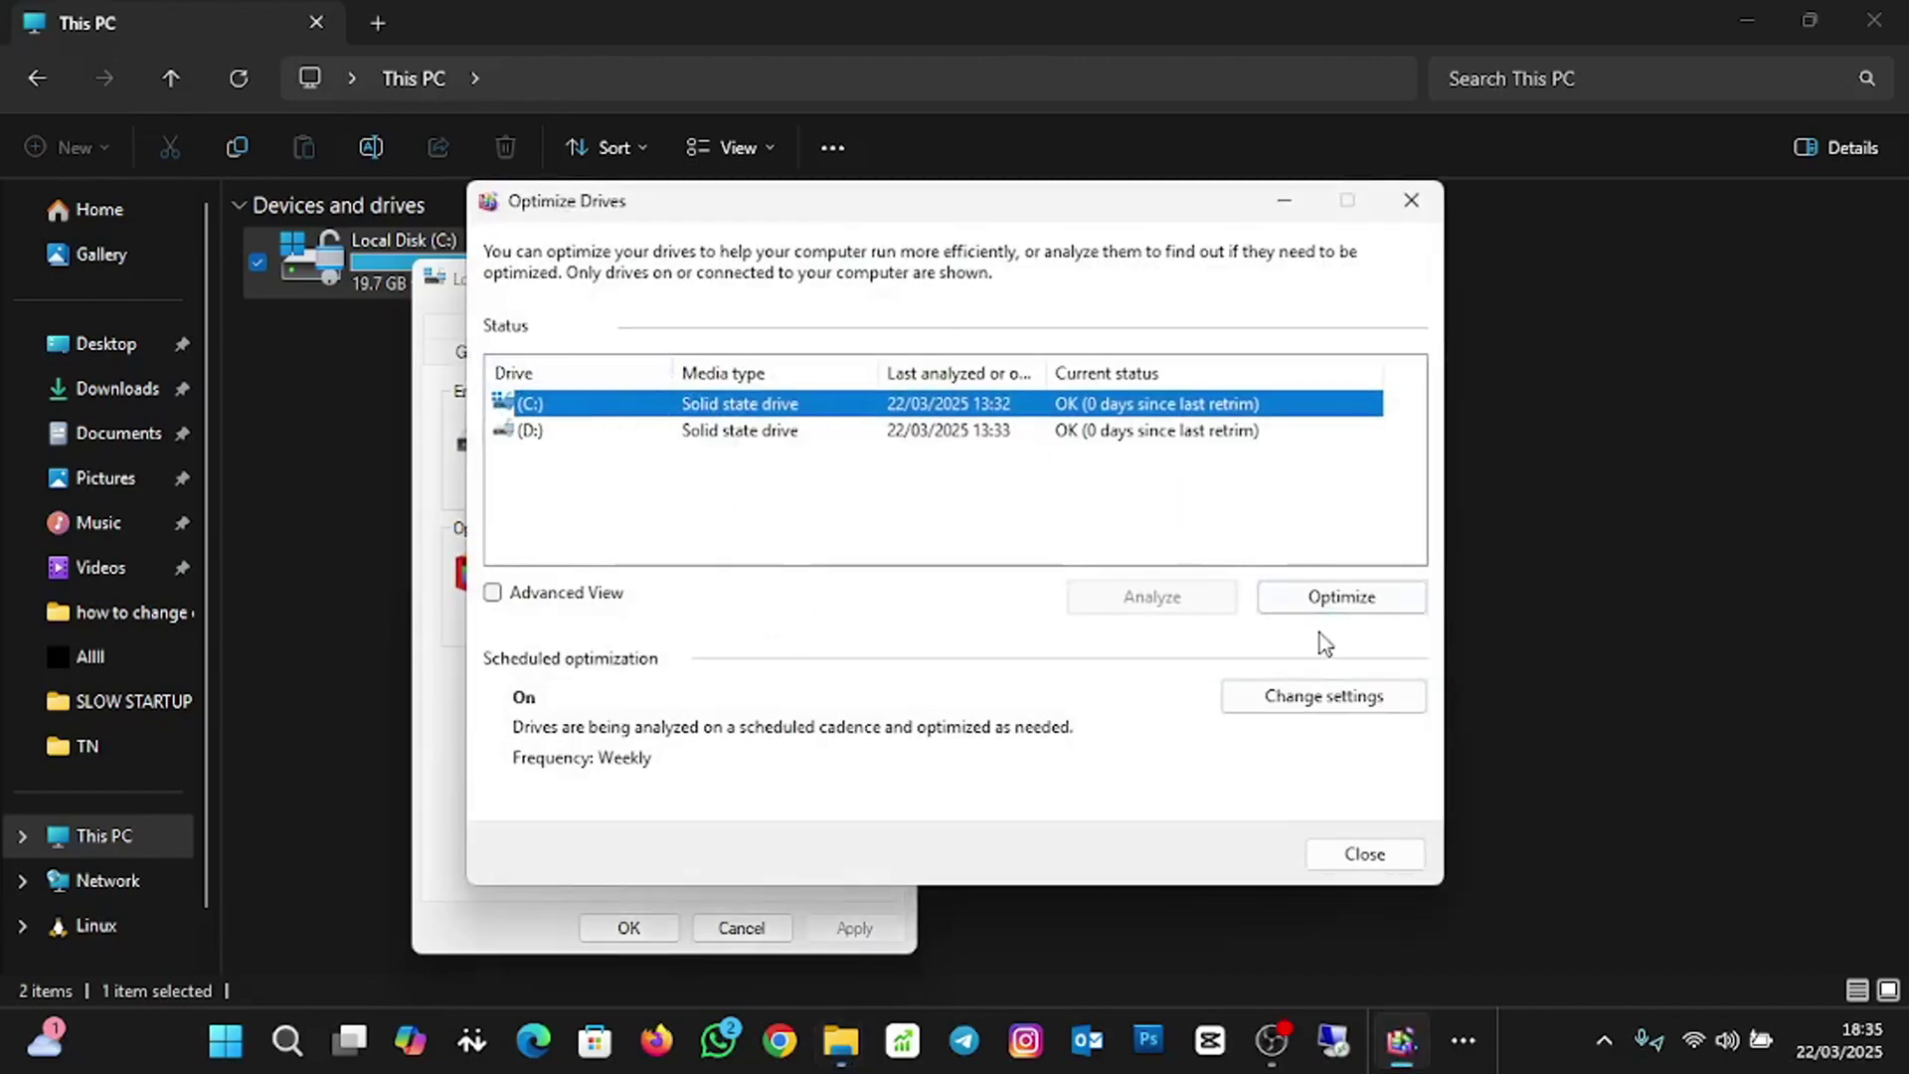
pyautogui.click(1339, 598)
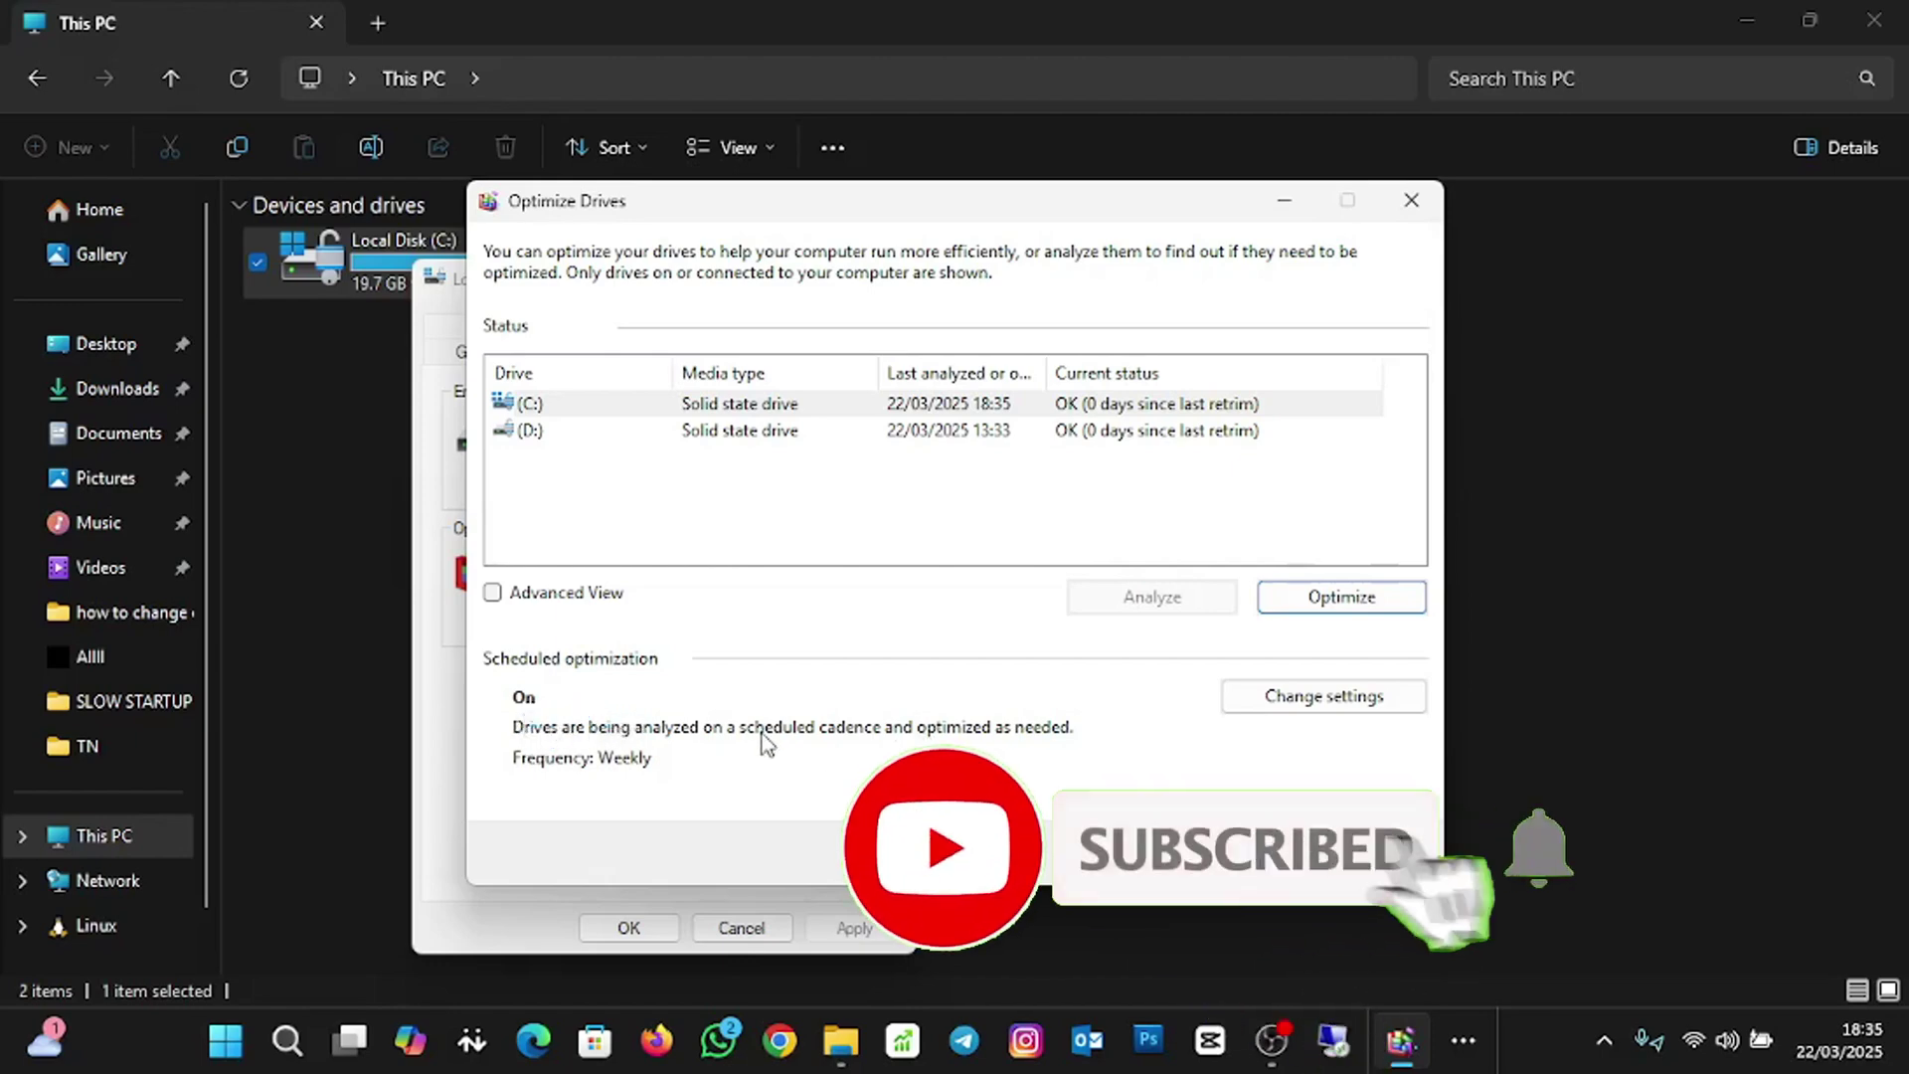
# View the frequency choices in the scheduled optimization settings and cancel without changing the schedule.
pyautogui.click(1311, 698)
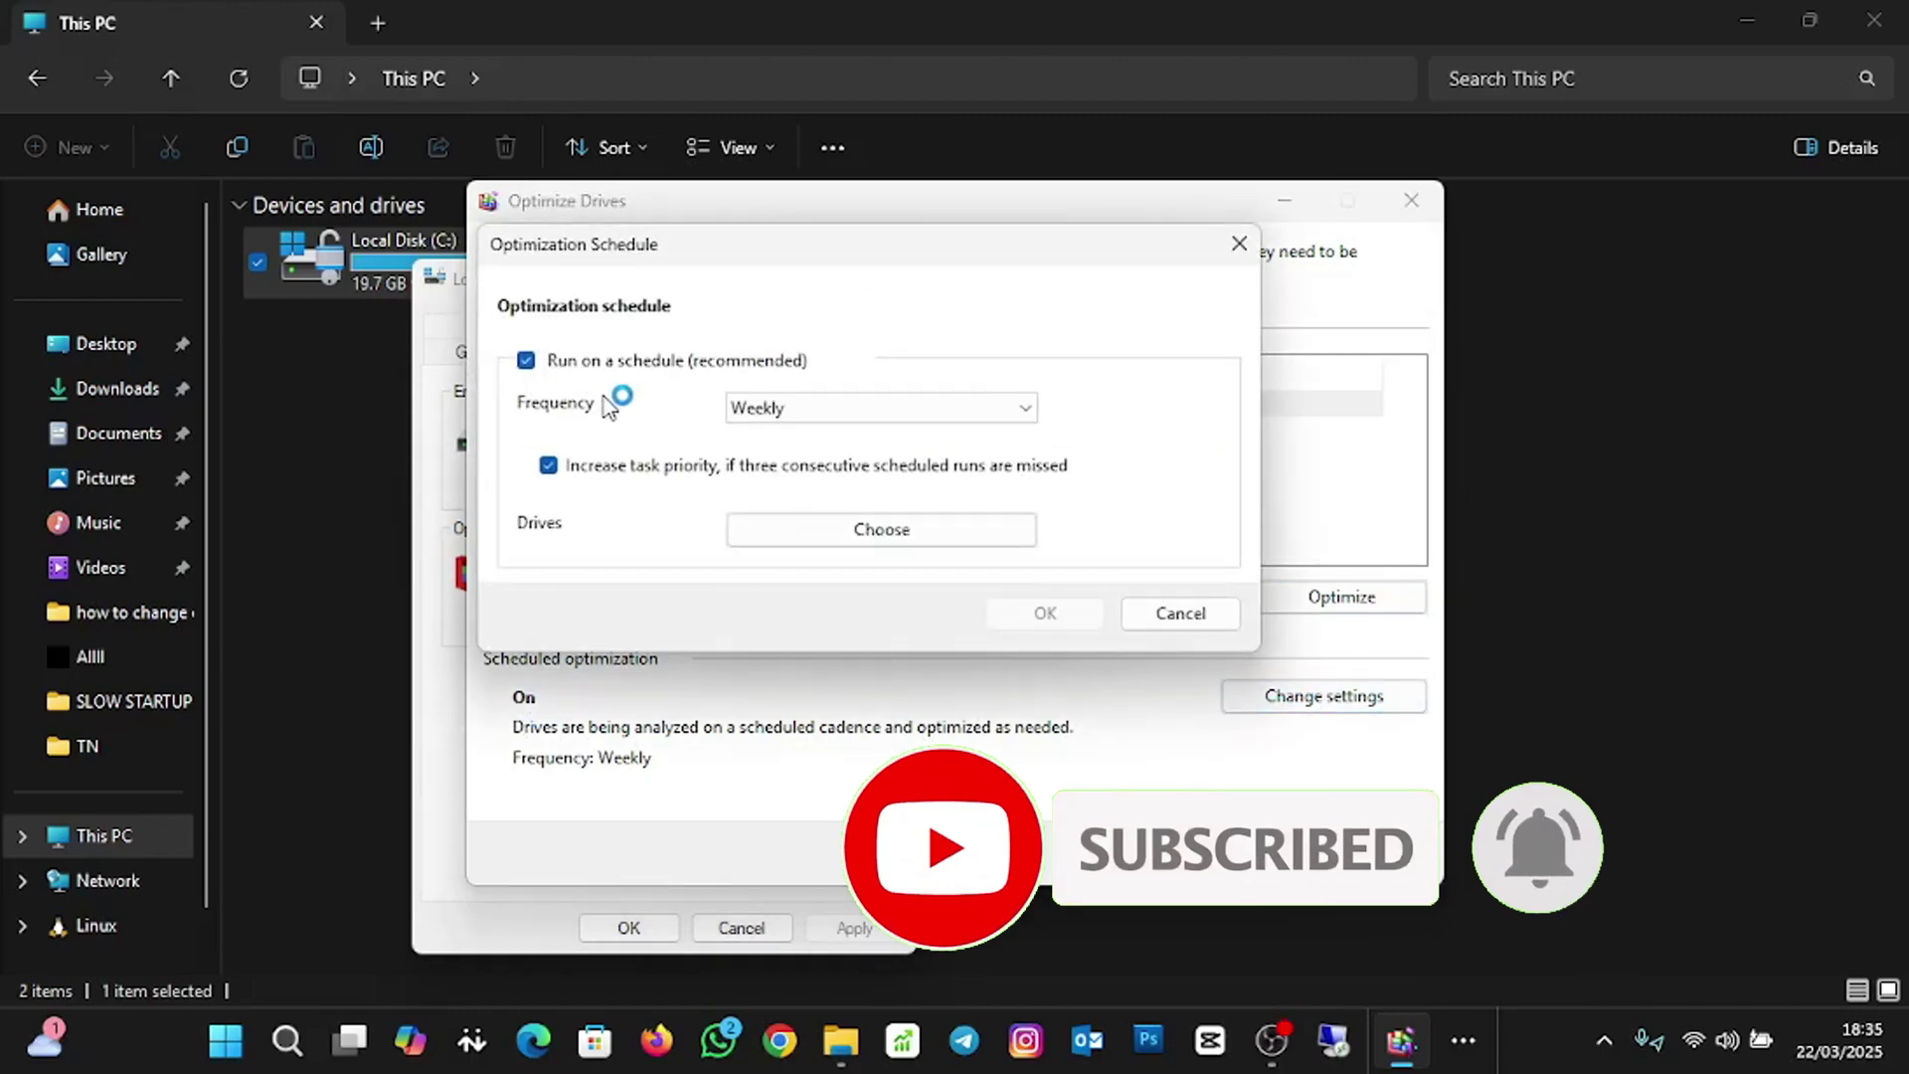
pyautogui.click(851, 418)
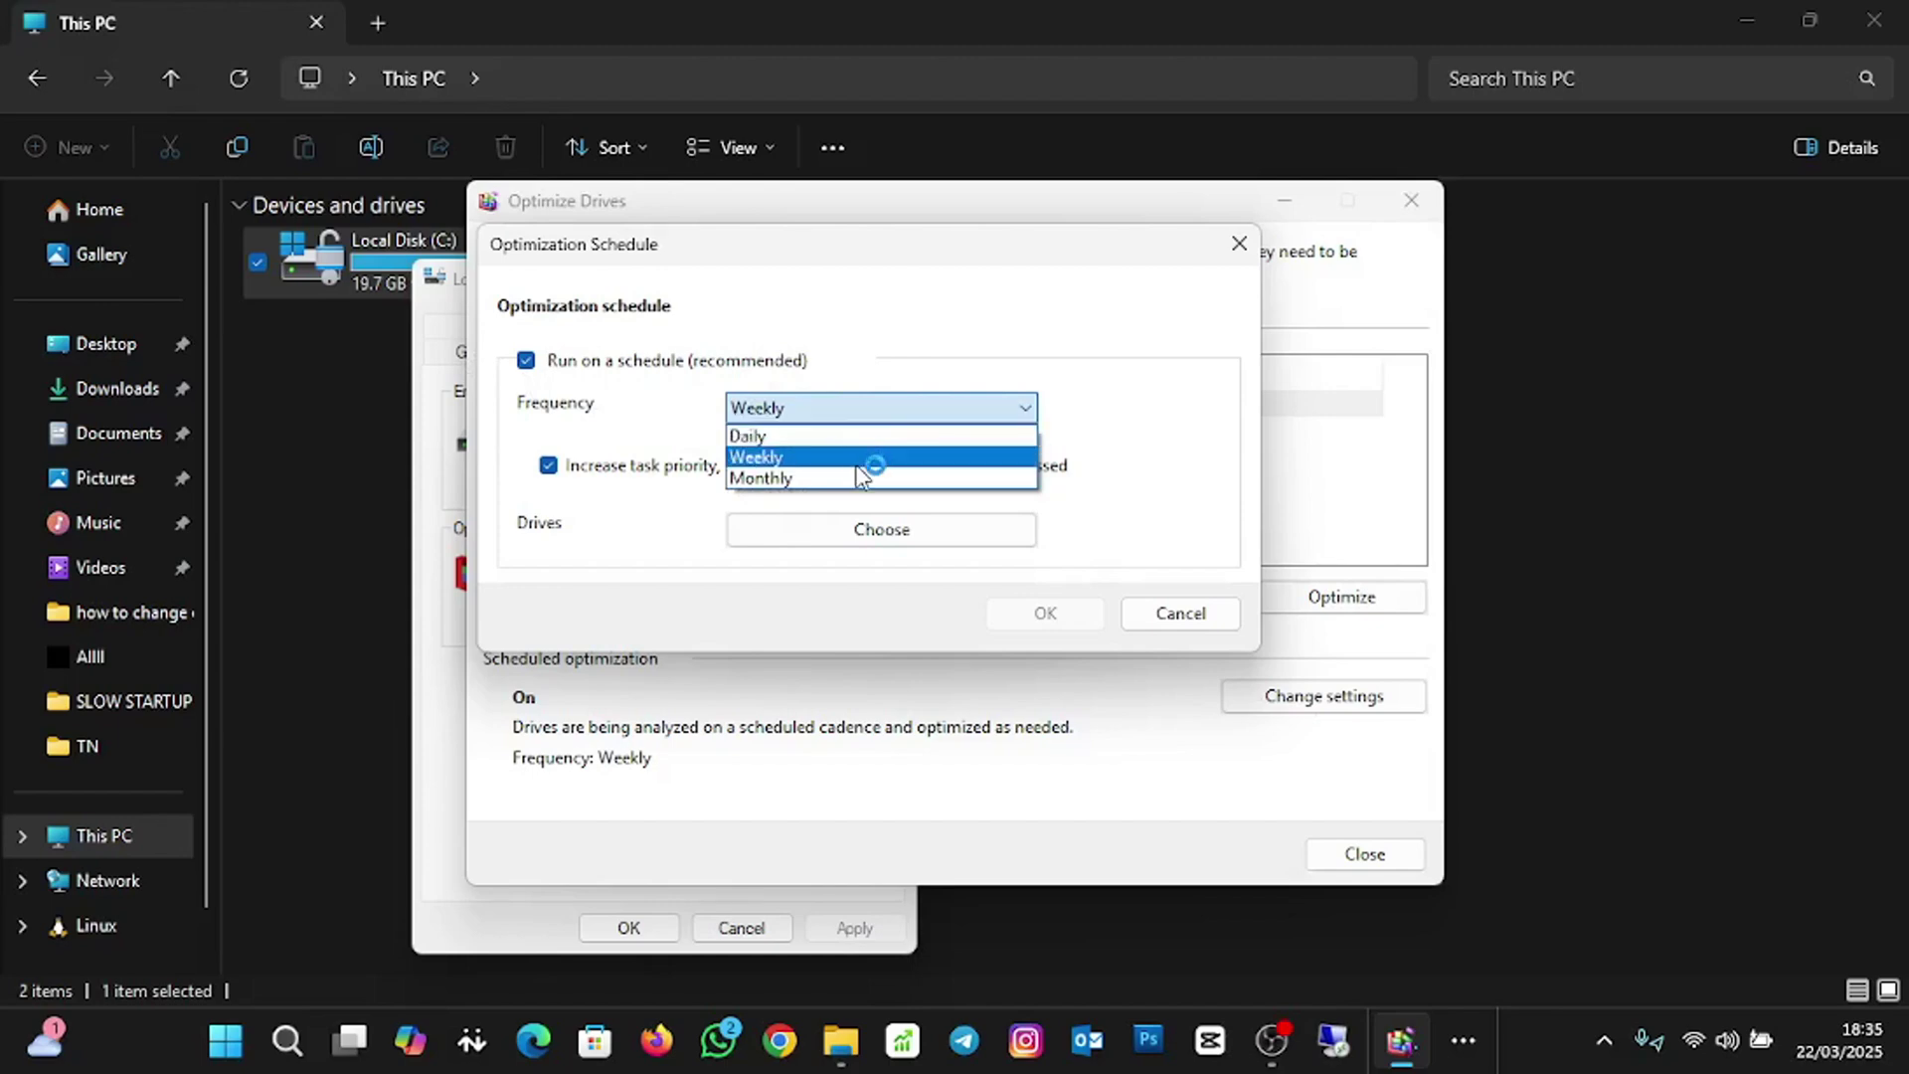
pyautogui.click(1123, 443)
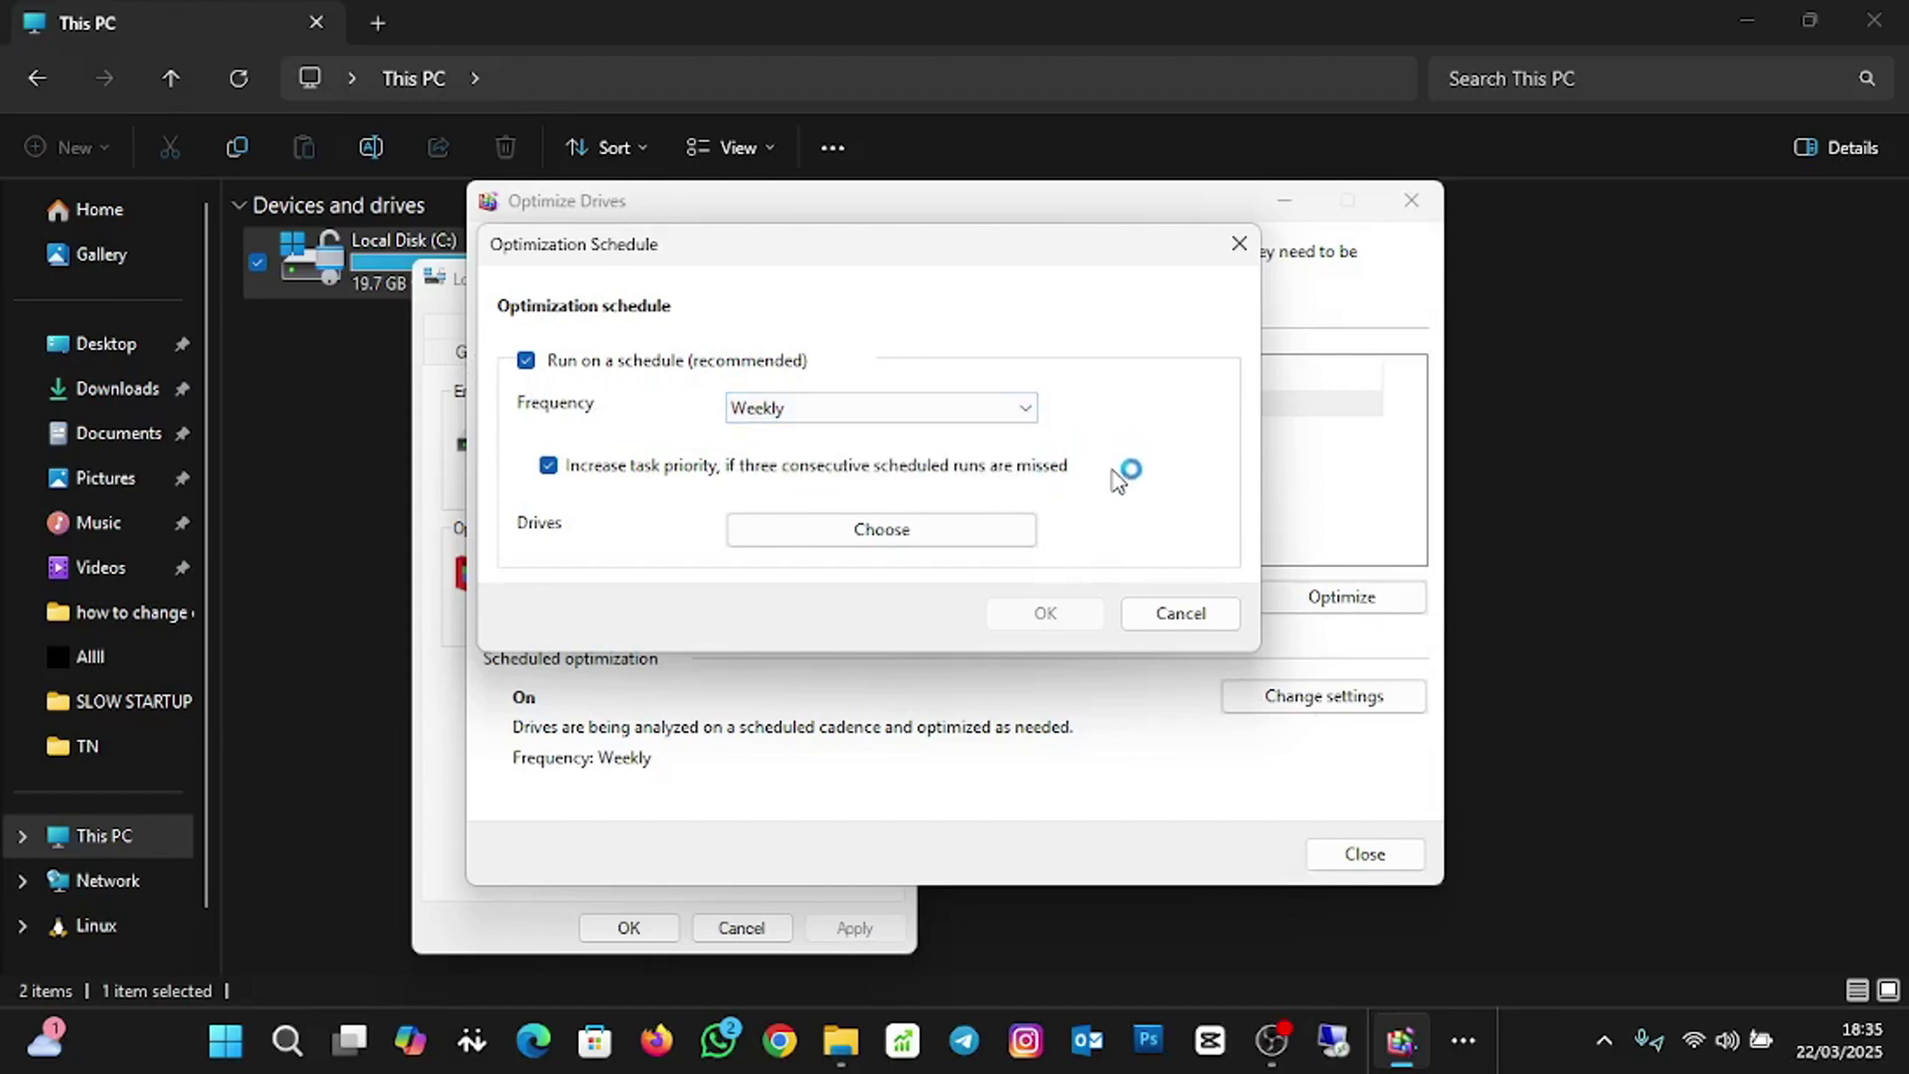
pyautogui.click(1161, 619)
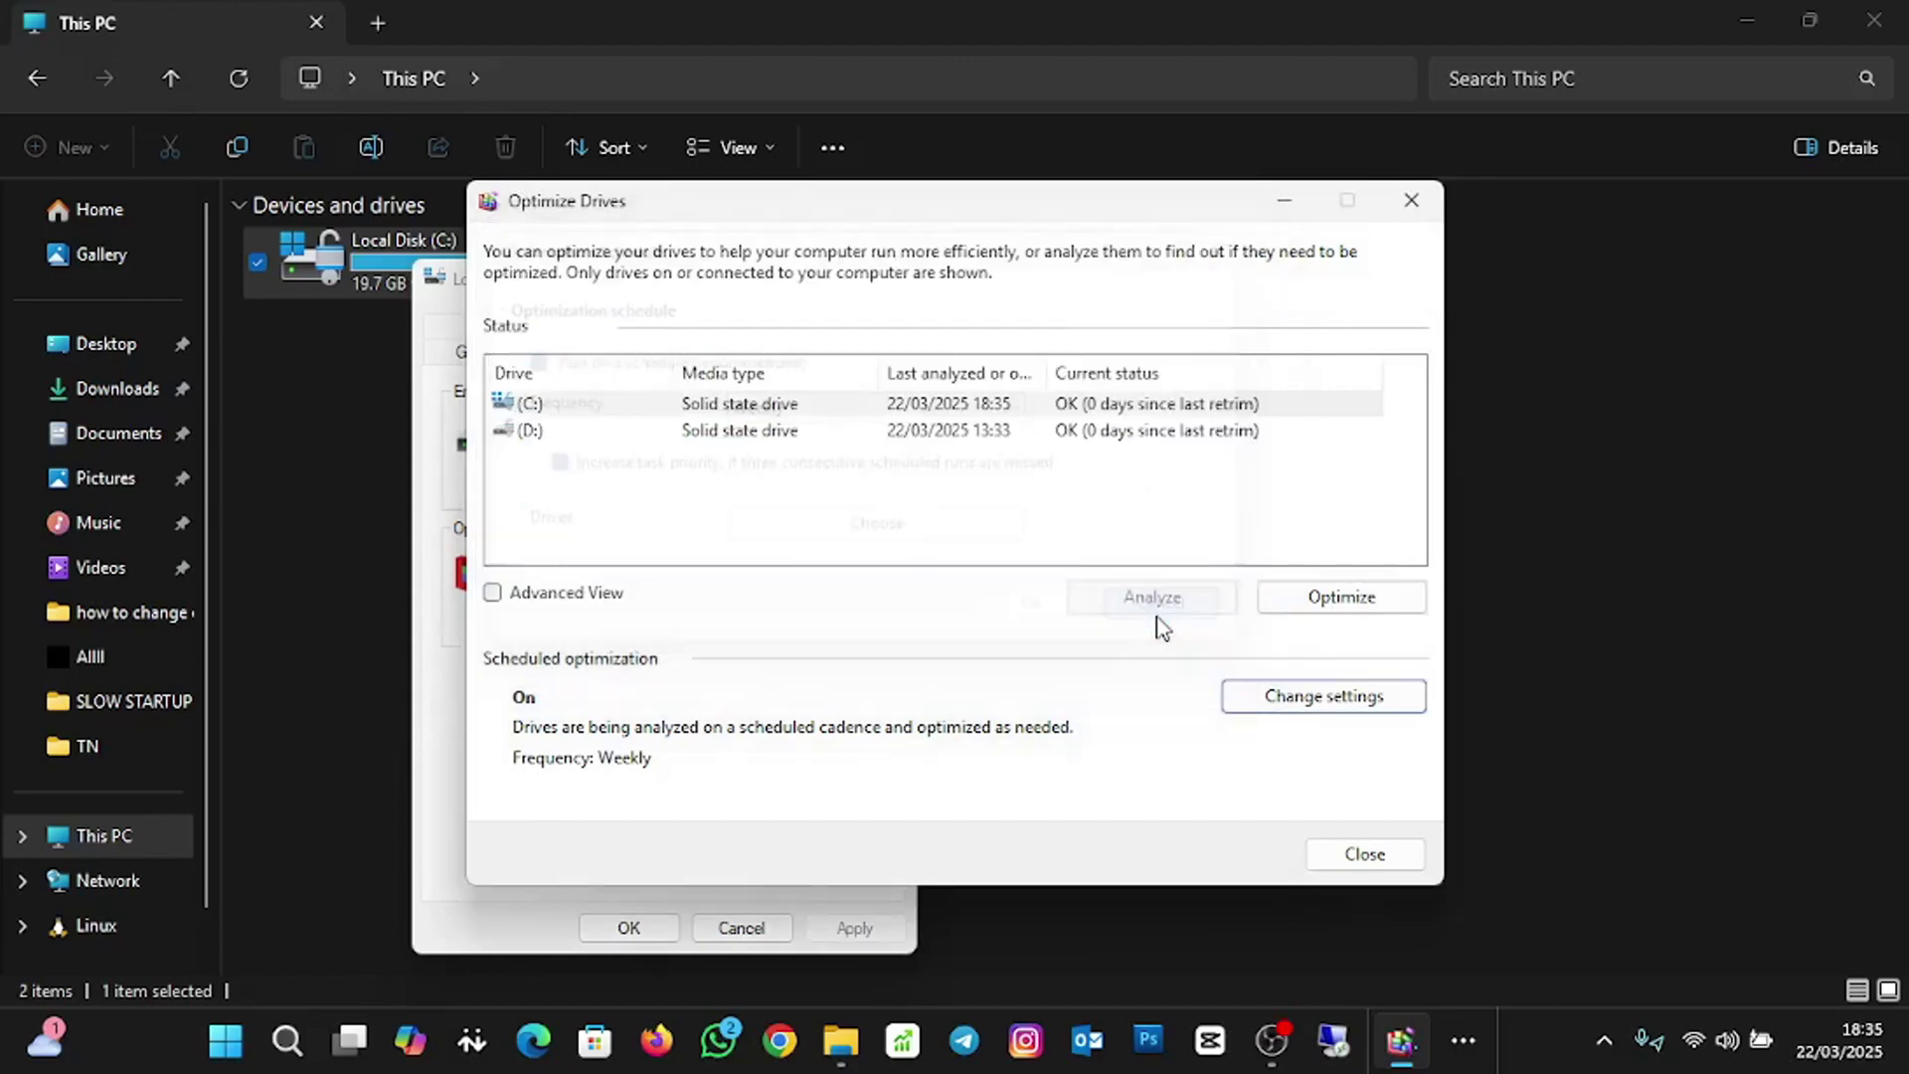
# Close the drive optimization, disk properties and File Explorer windows, and underline item 6, Clear your temp file, in red on the whiteboard.
pyautogui.click(1390, 860)
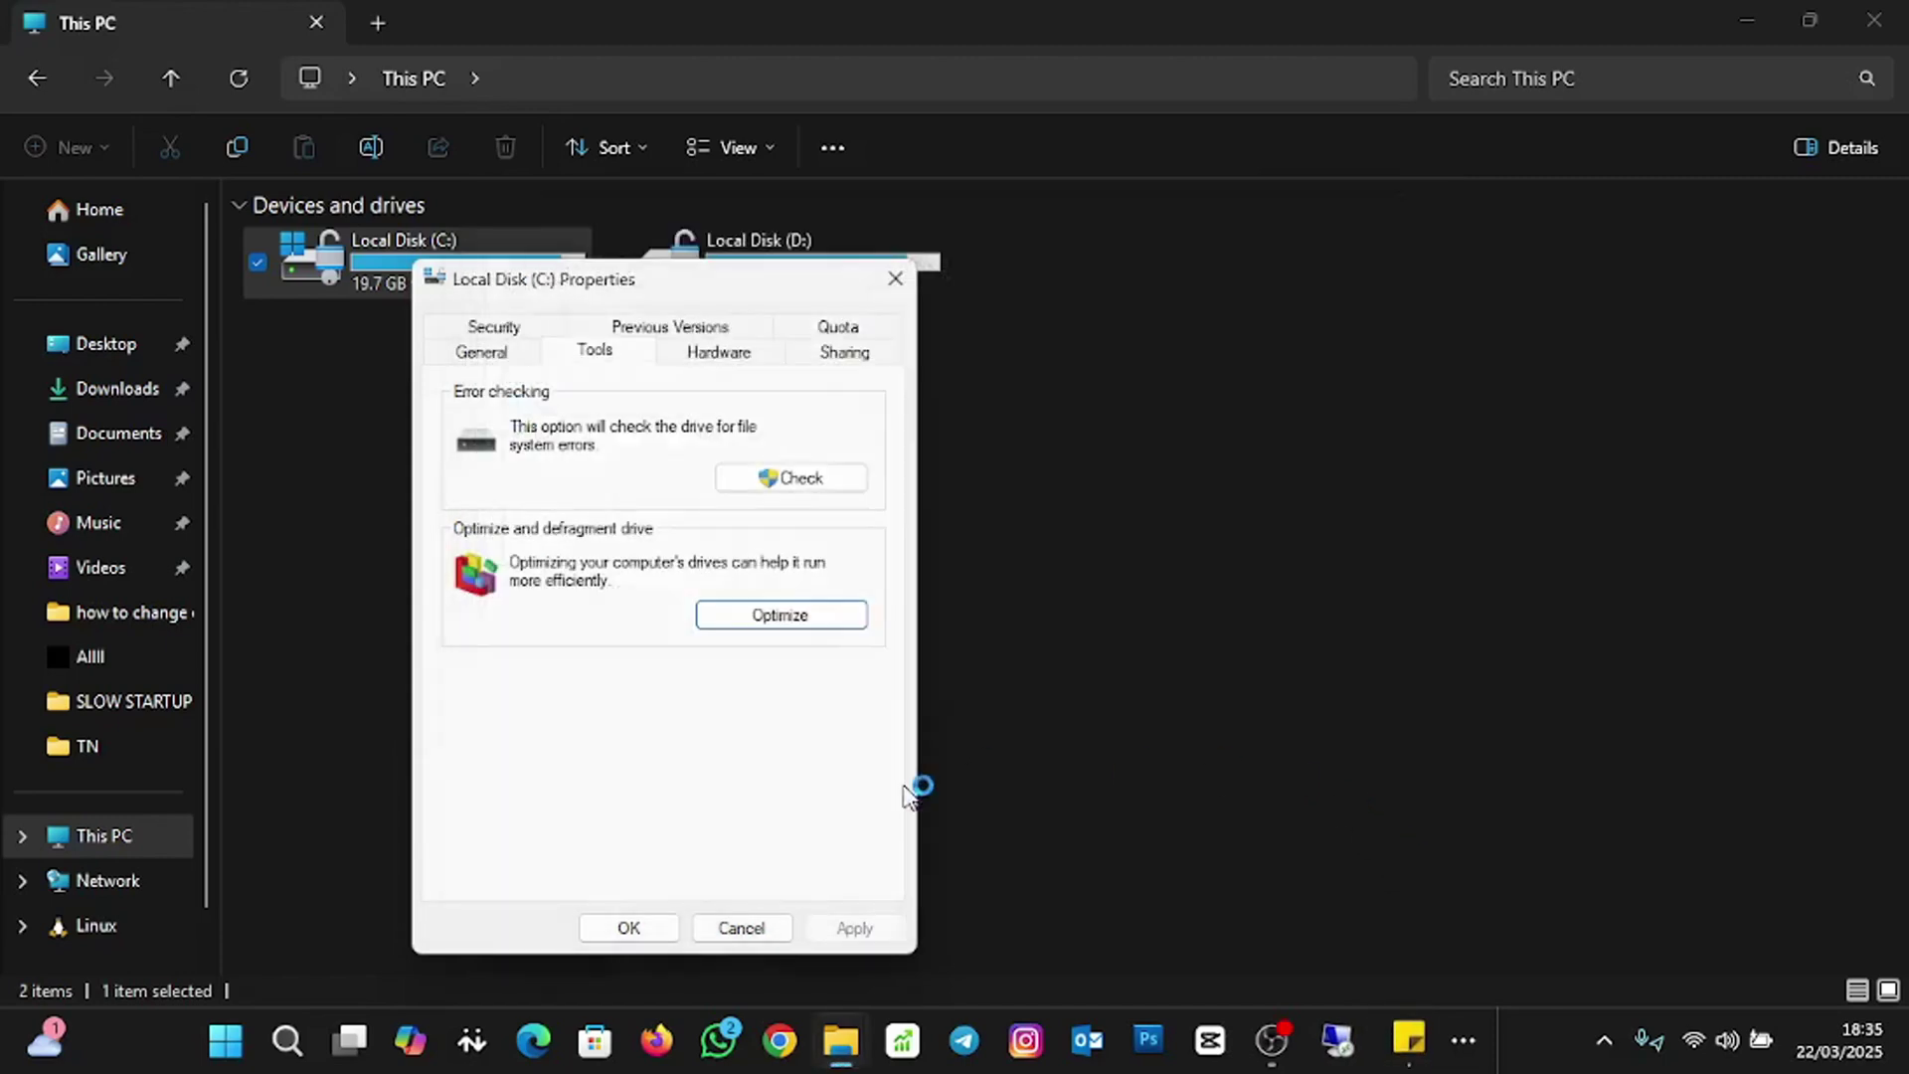
pyautogui.click(639, 926)
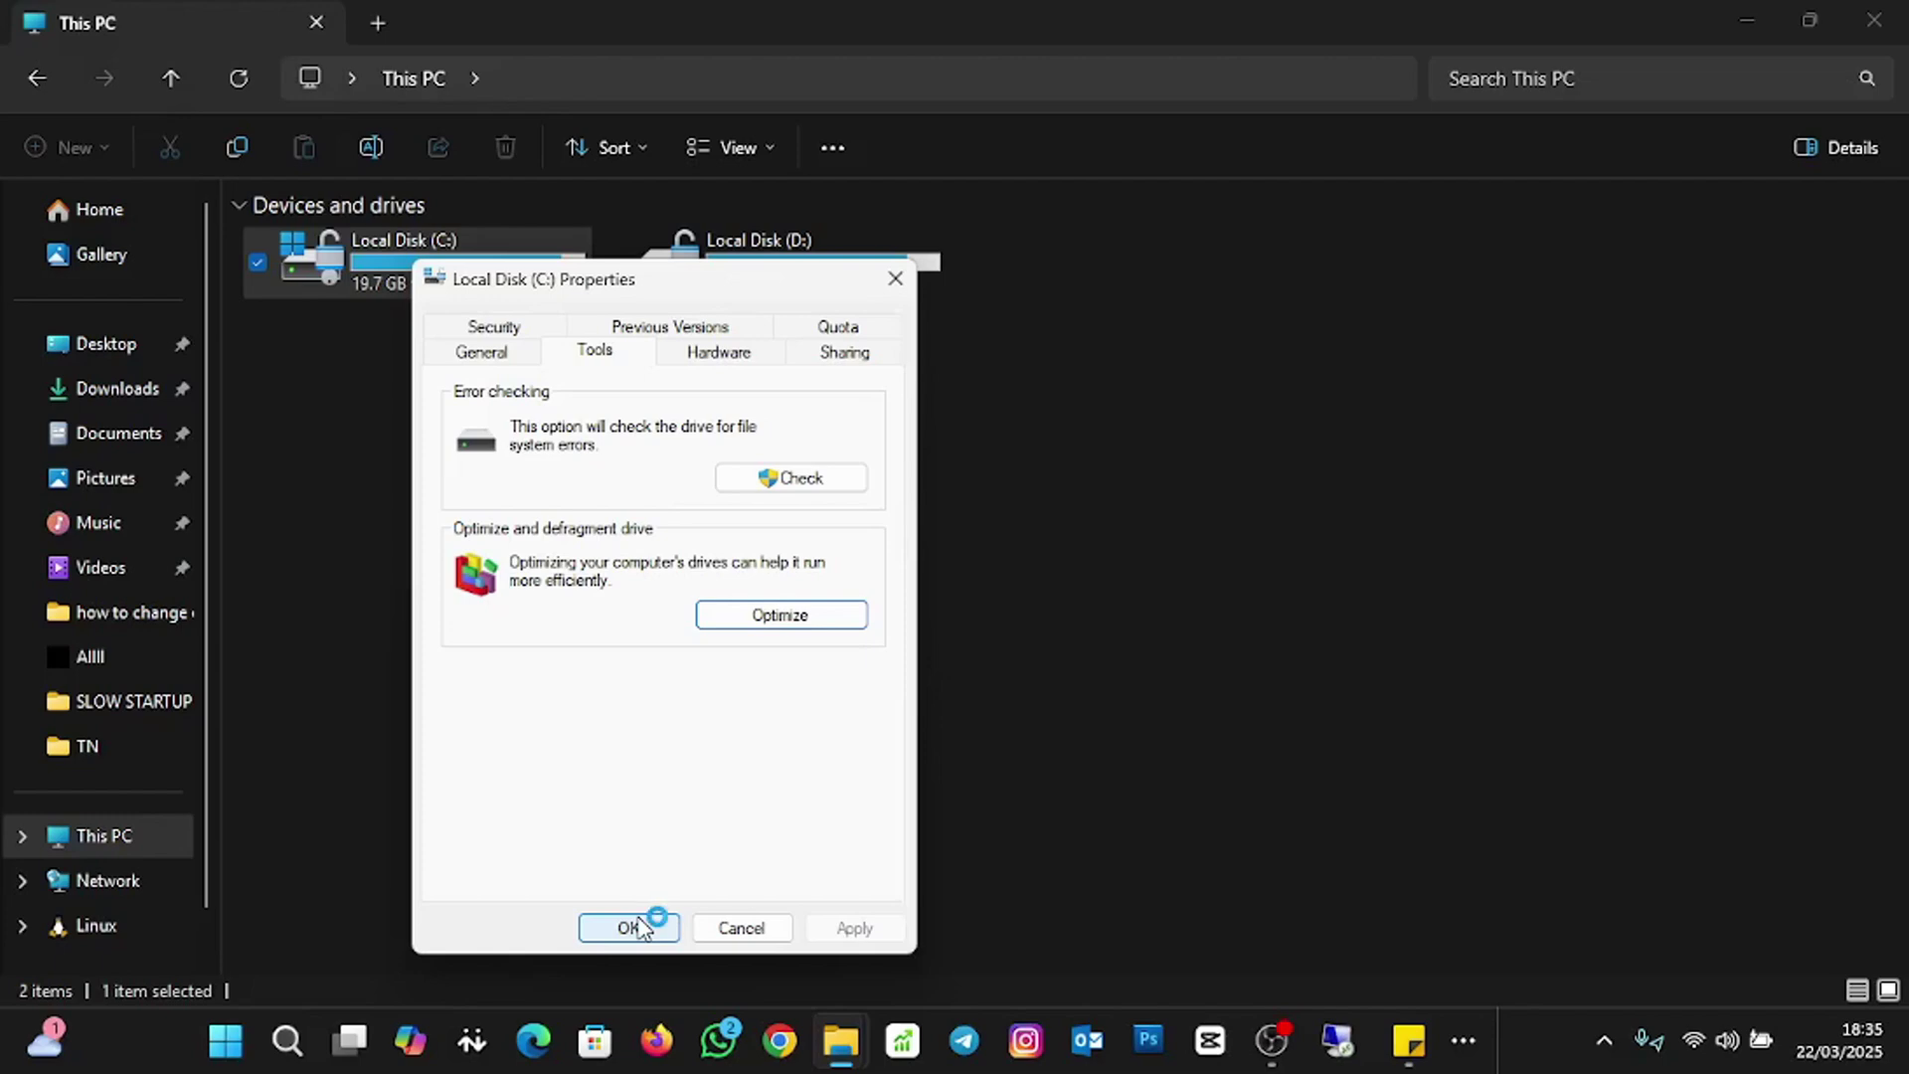
pyautogui.click(1875, 21)
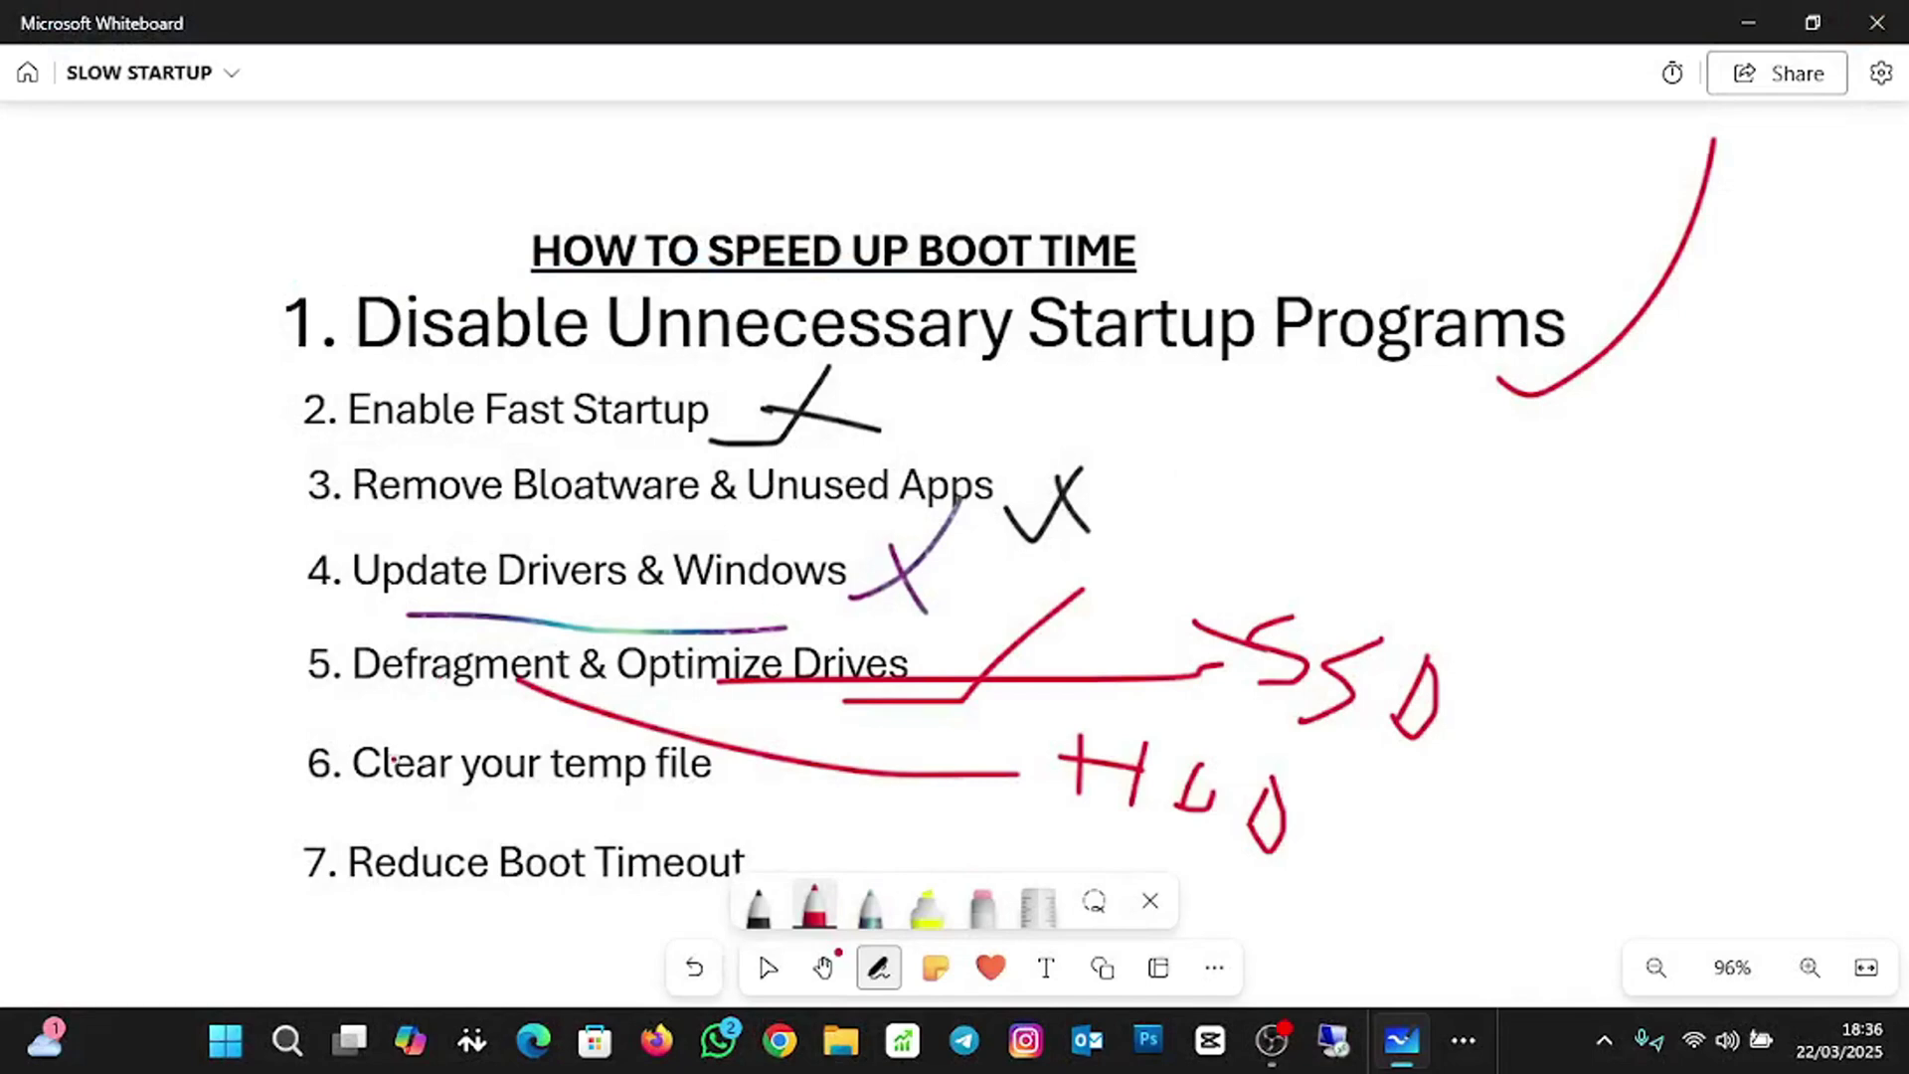
pyautogui.moveTo(398, 803); pyautogui.dragTo(704, 789)
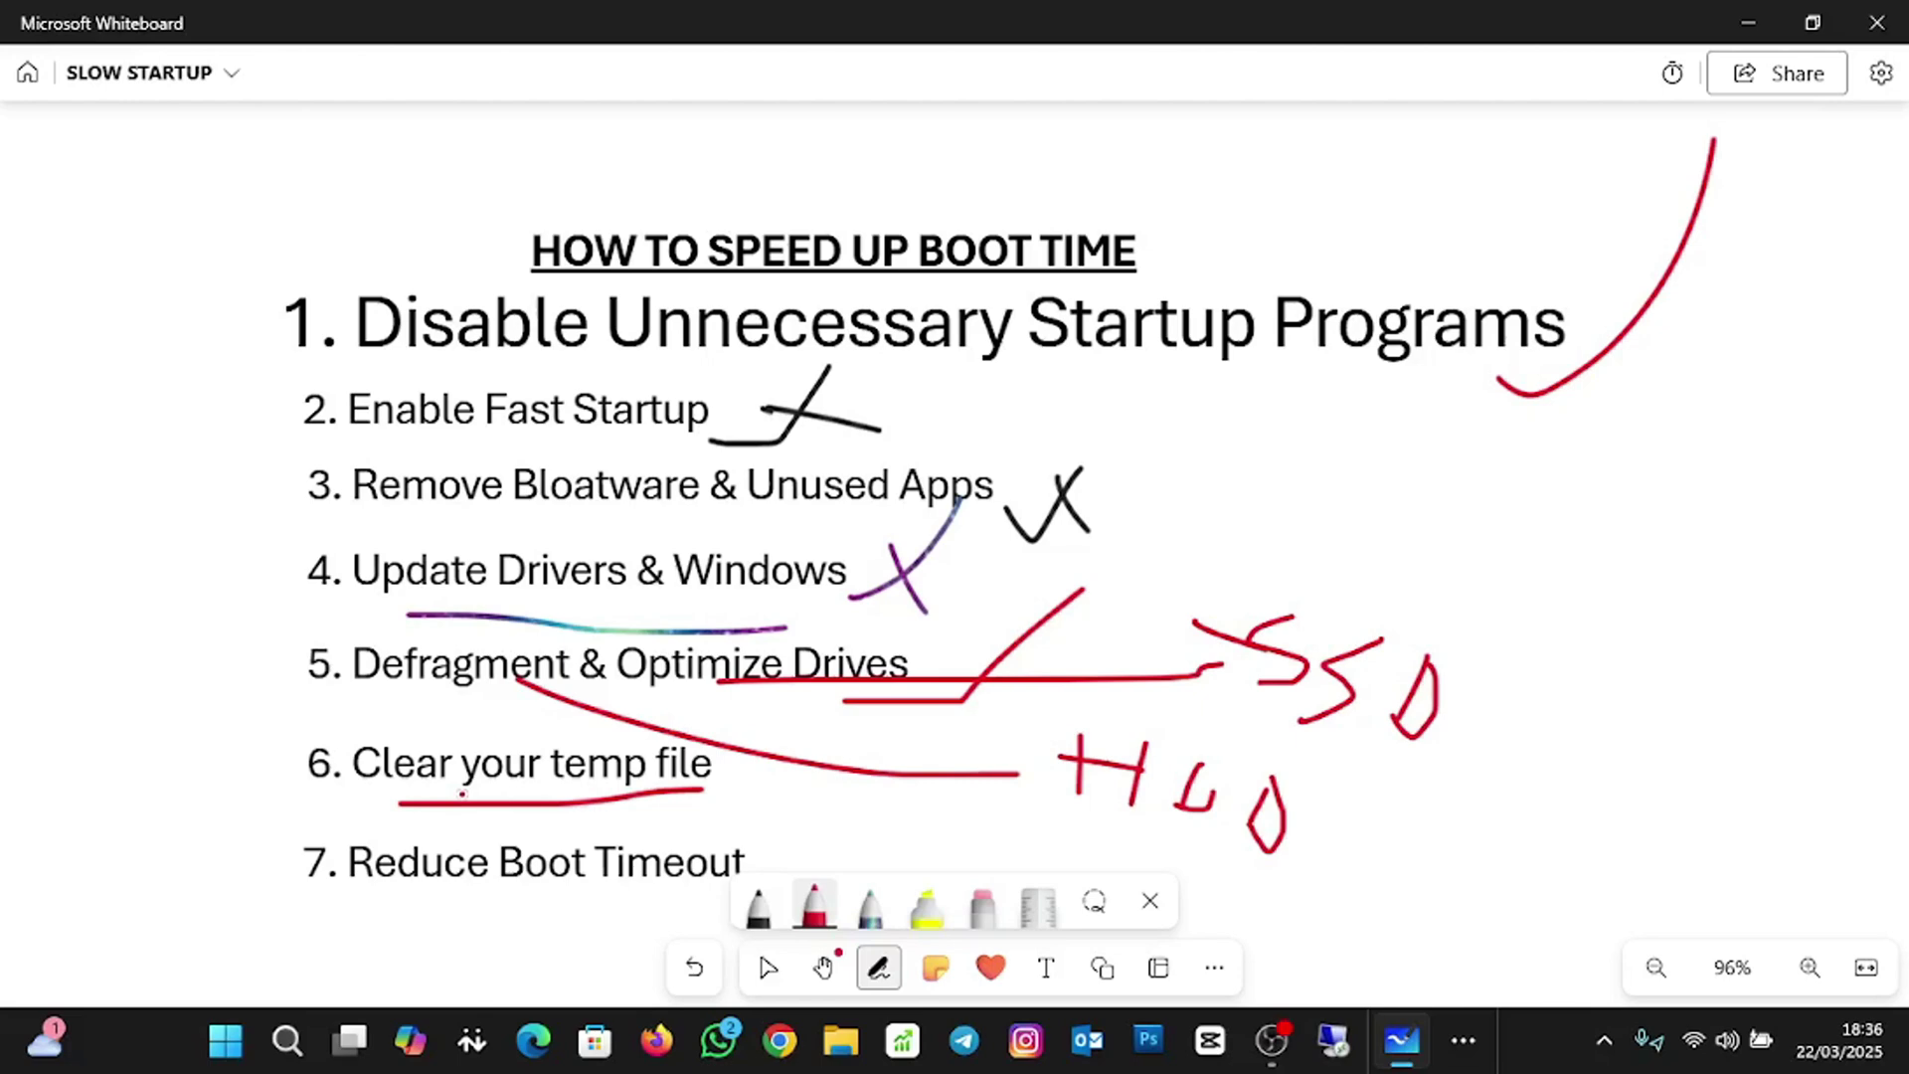
# Search Windows for %temp% and open the matching temporary files folder.
pyautogui.click(287, 1040)
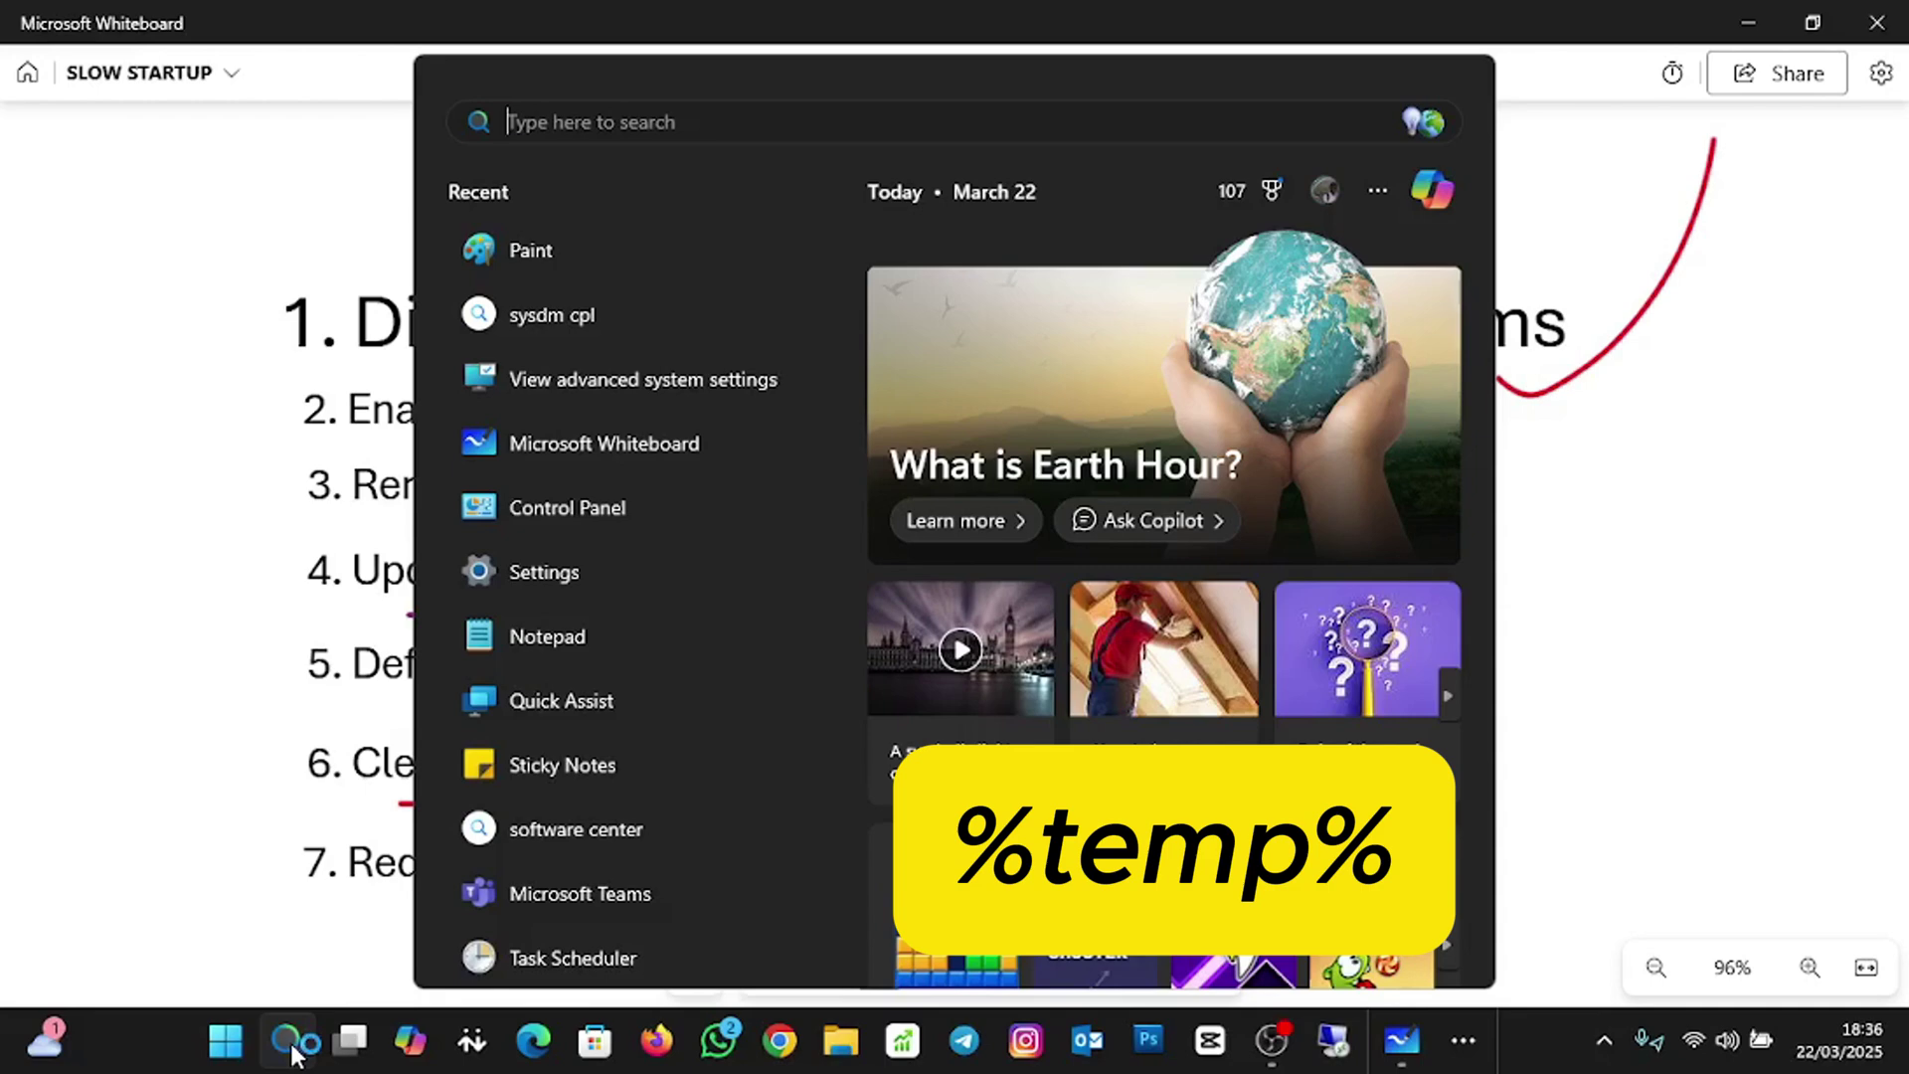
pyautogui.write('%%')
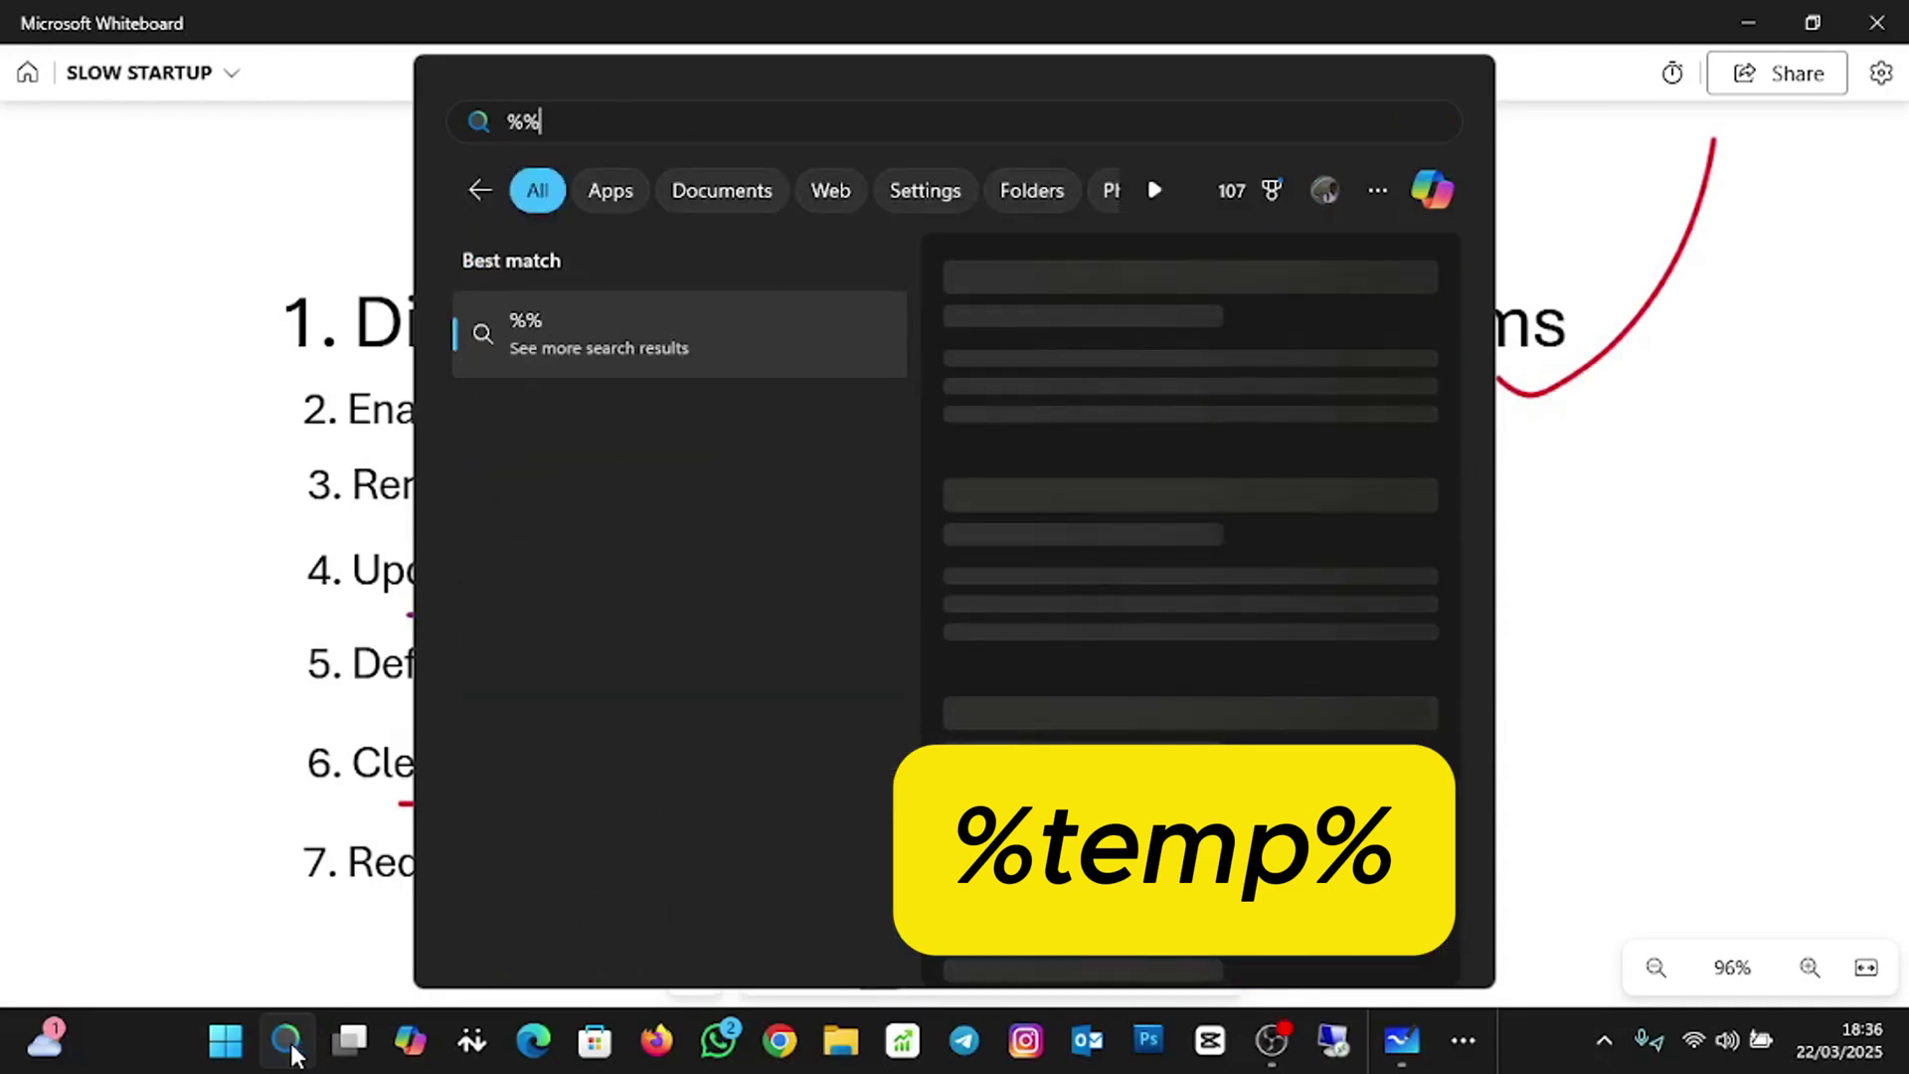
pyautogui.press('Left')
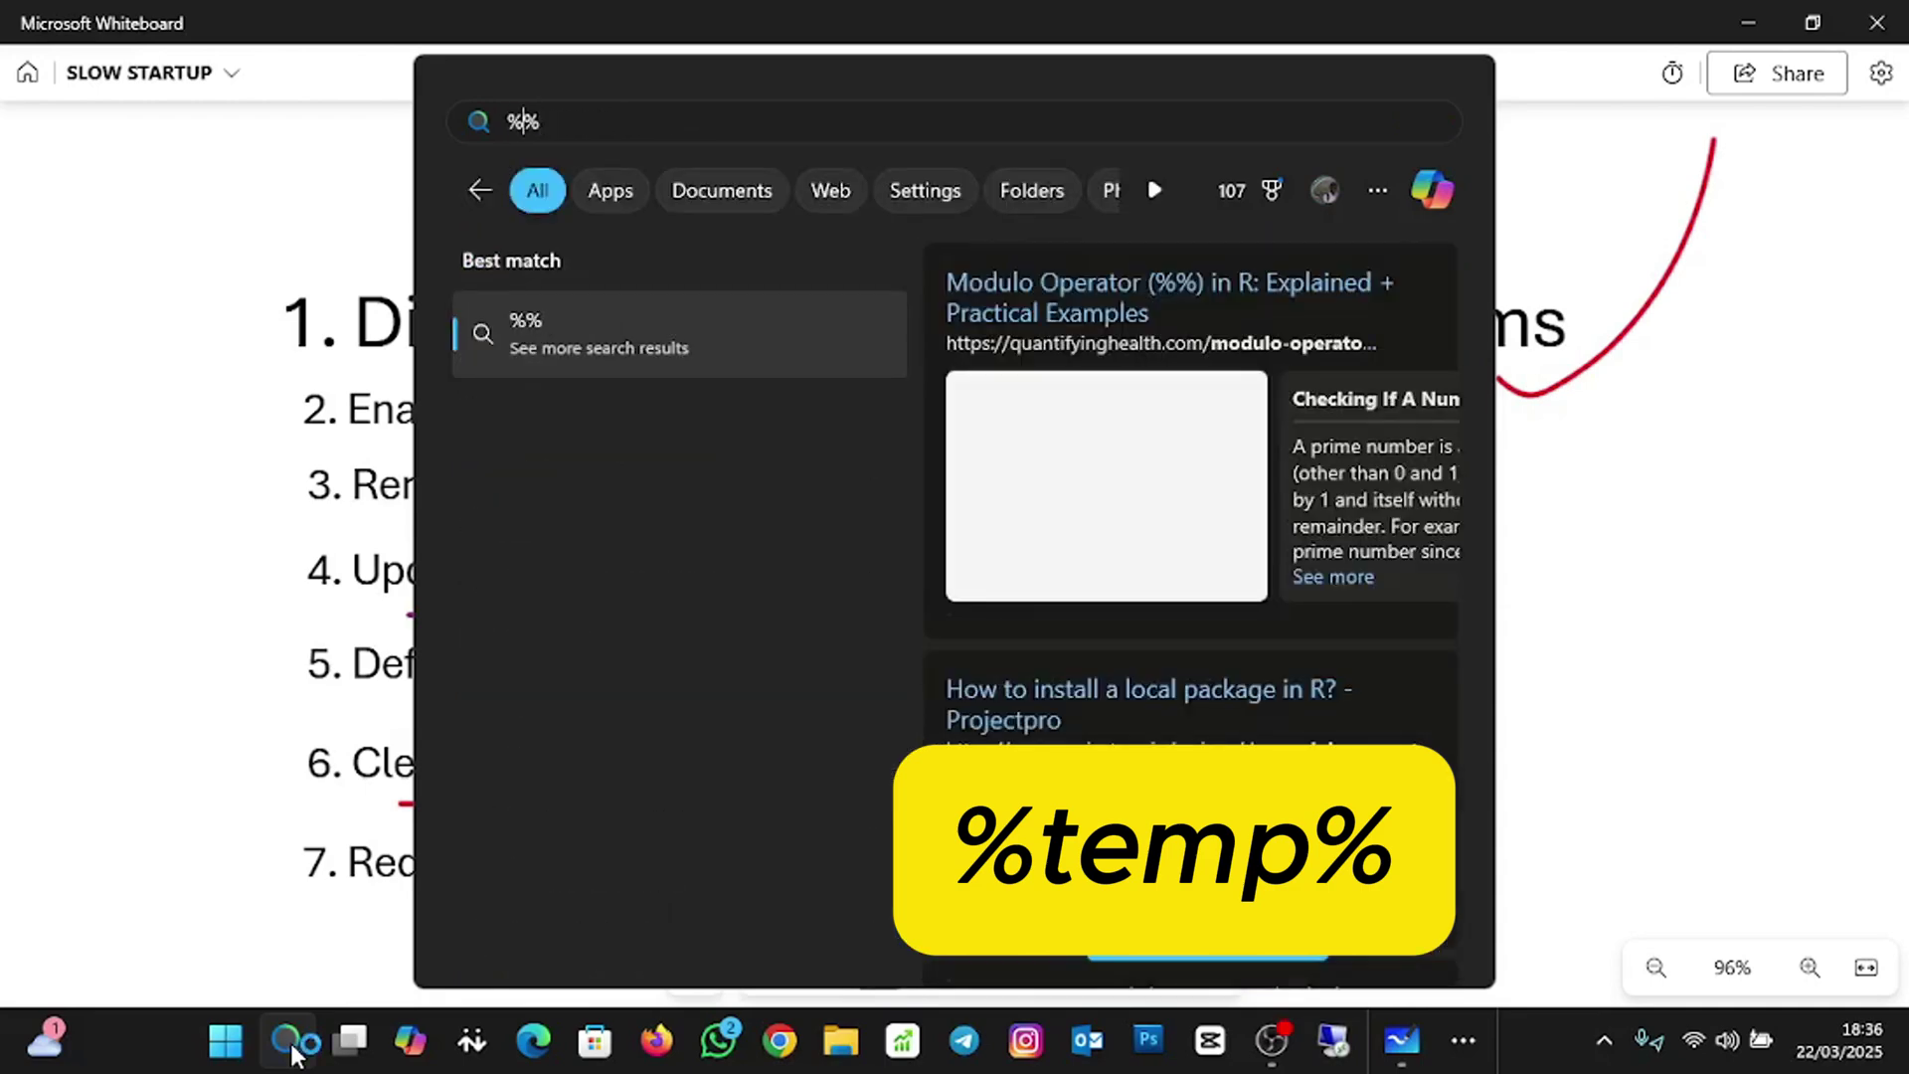
pyautogui.write('temp')
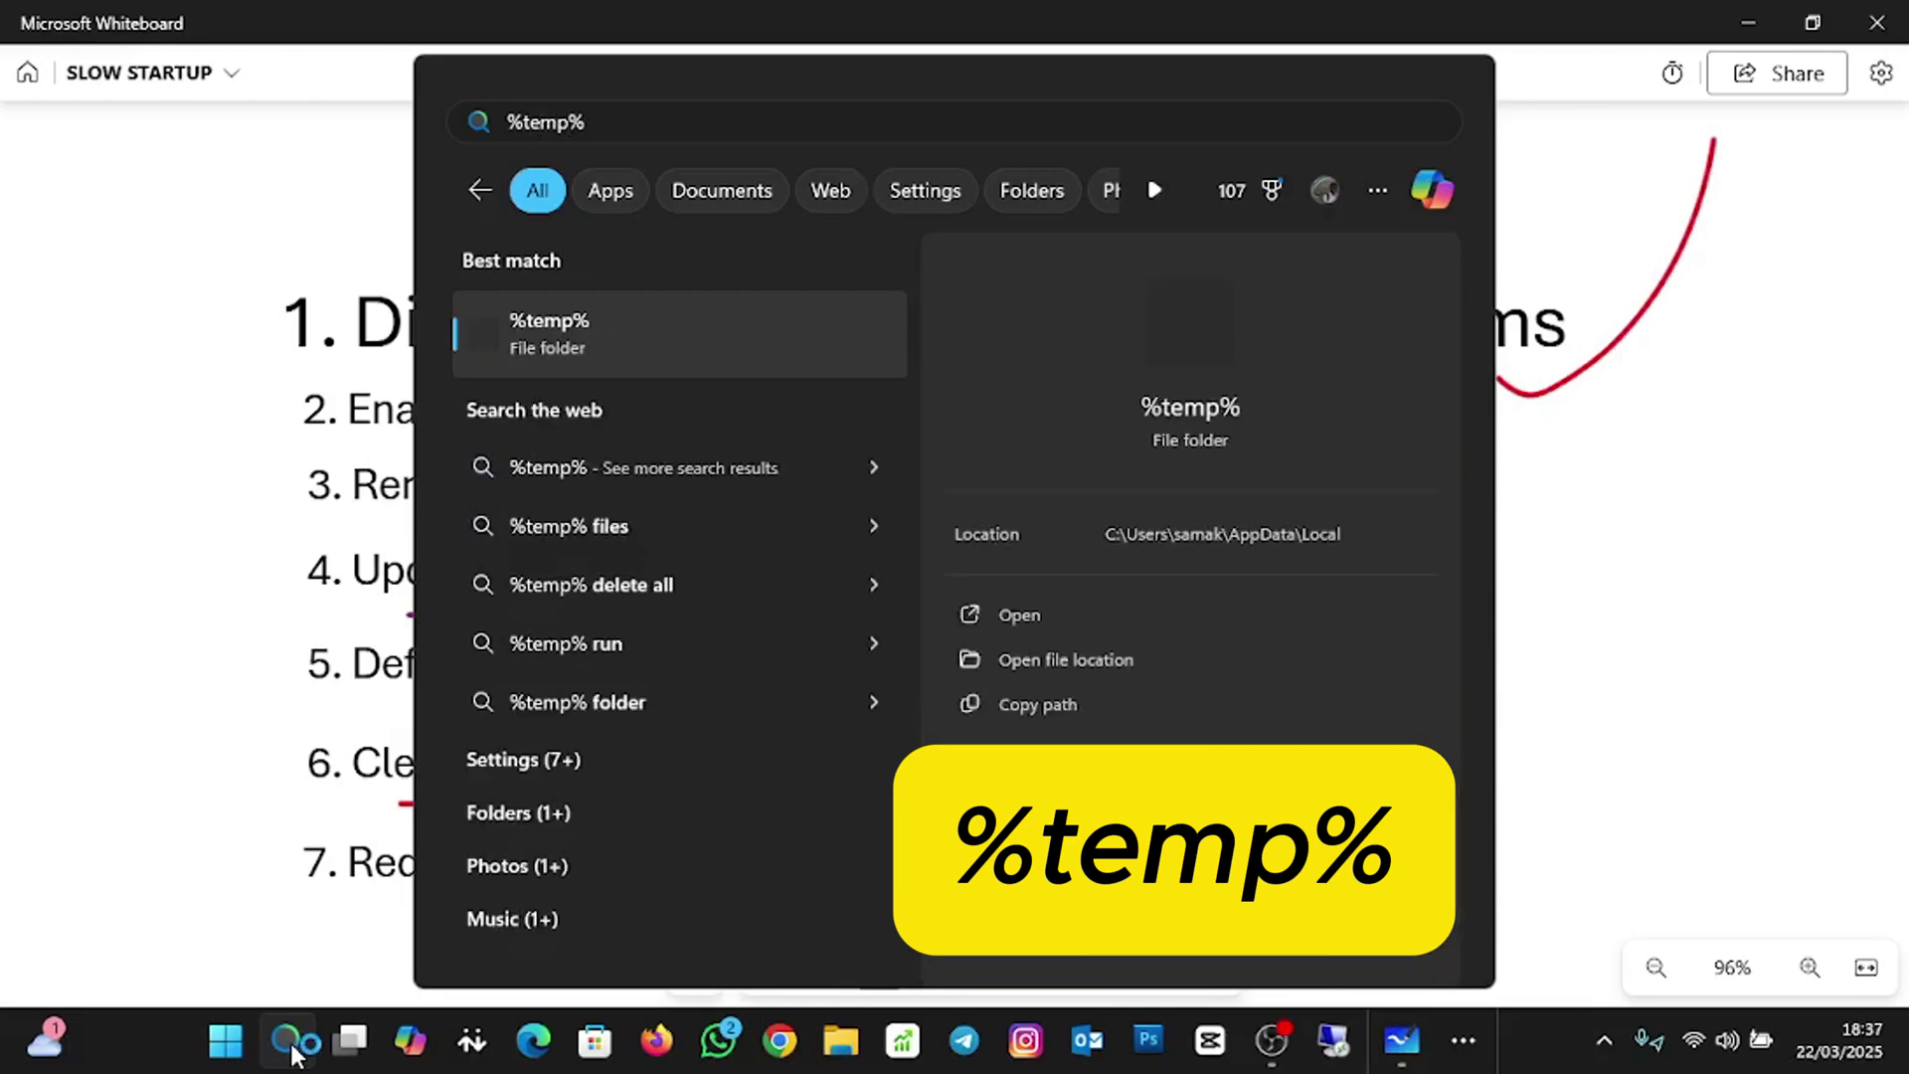
pyautogui.click(1031, 615)
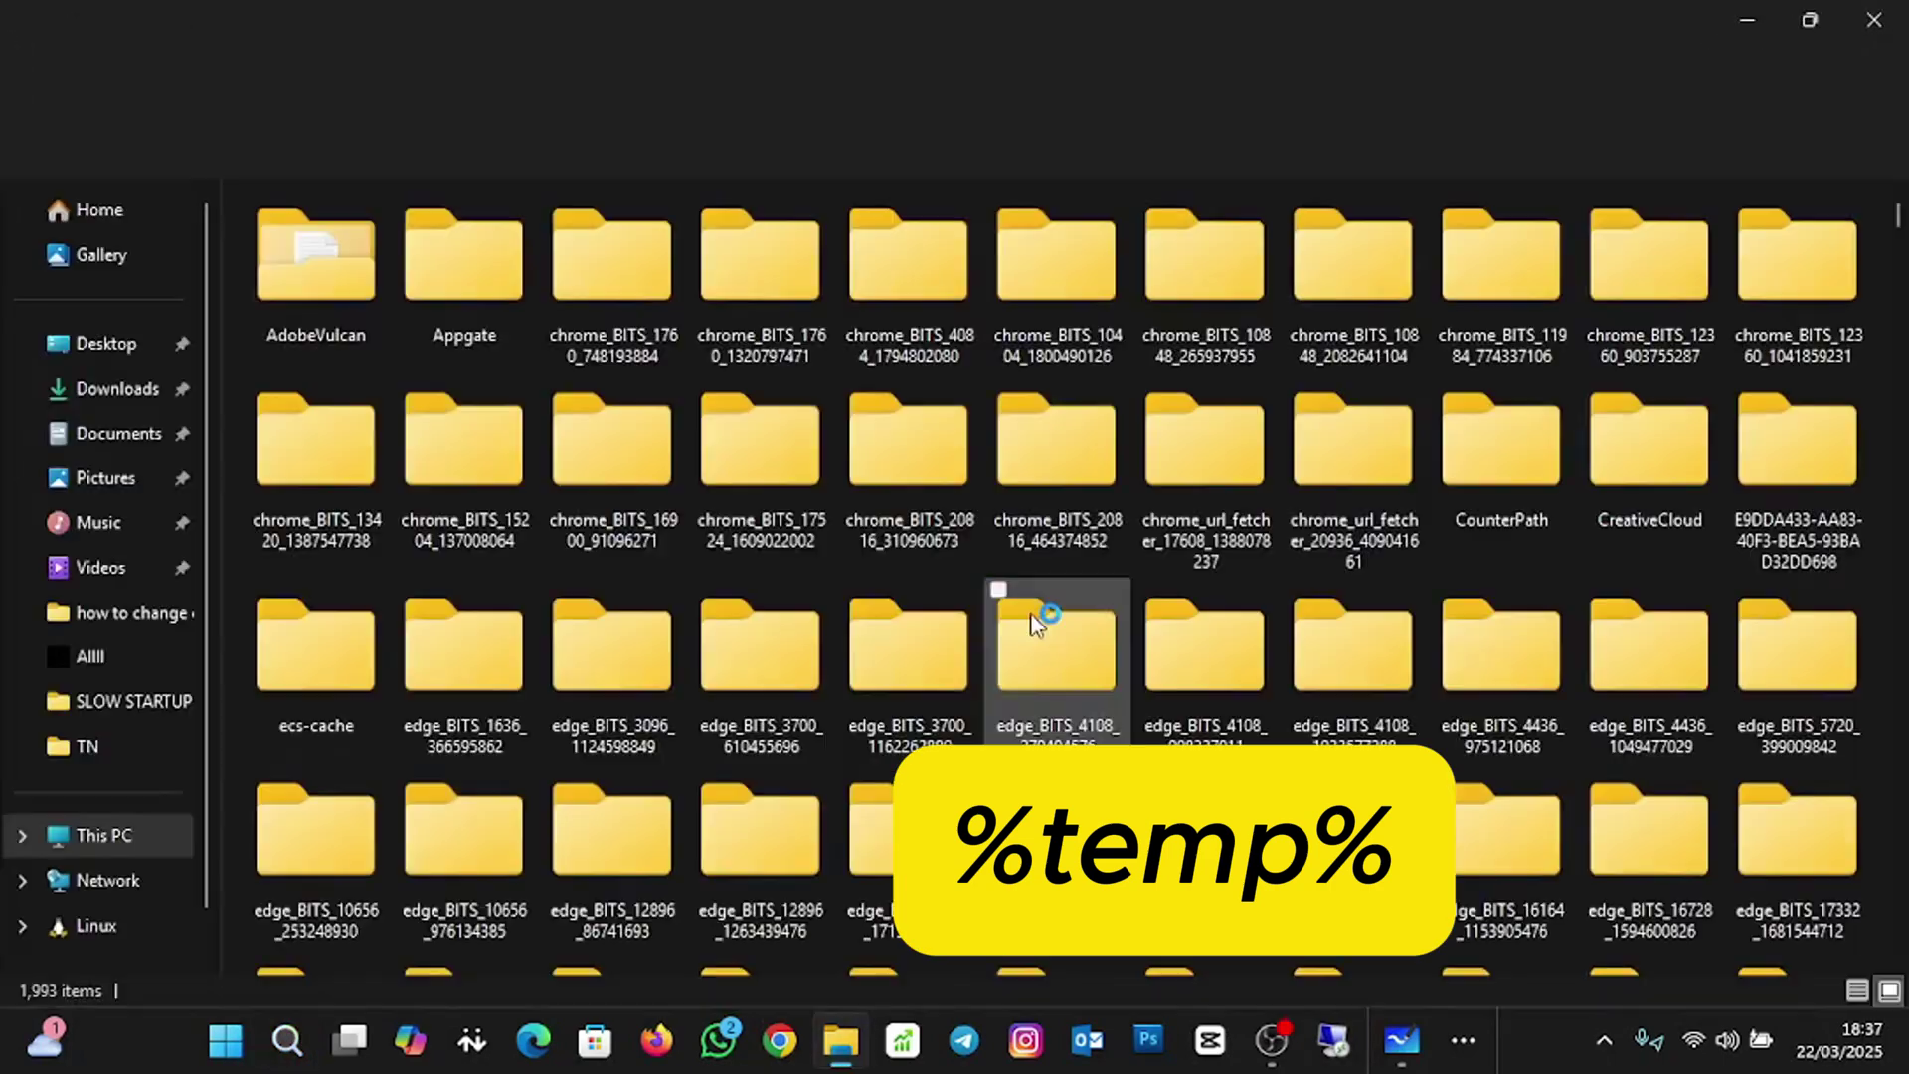
# Select everything in the Temp folder and delete it.
pyautogui.scroll(-10, 1476, 437)
pyautogui.scroll(-15, 1476, 438)
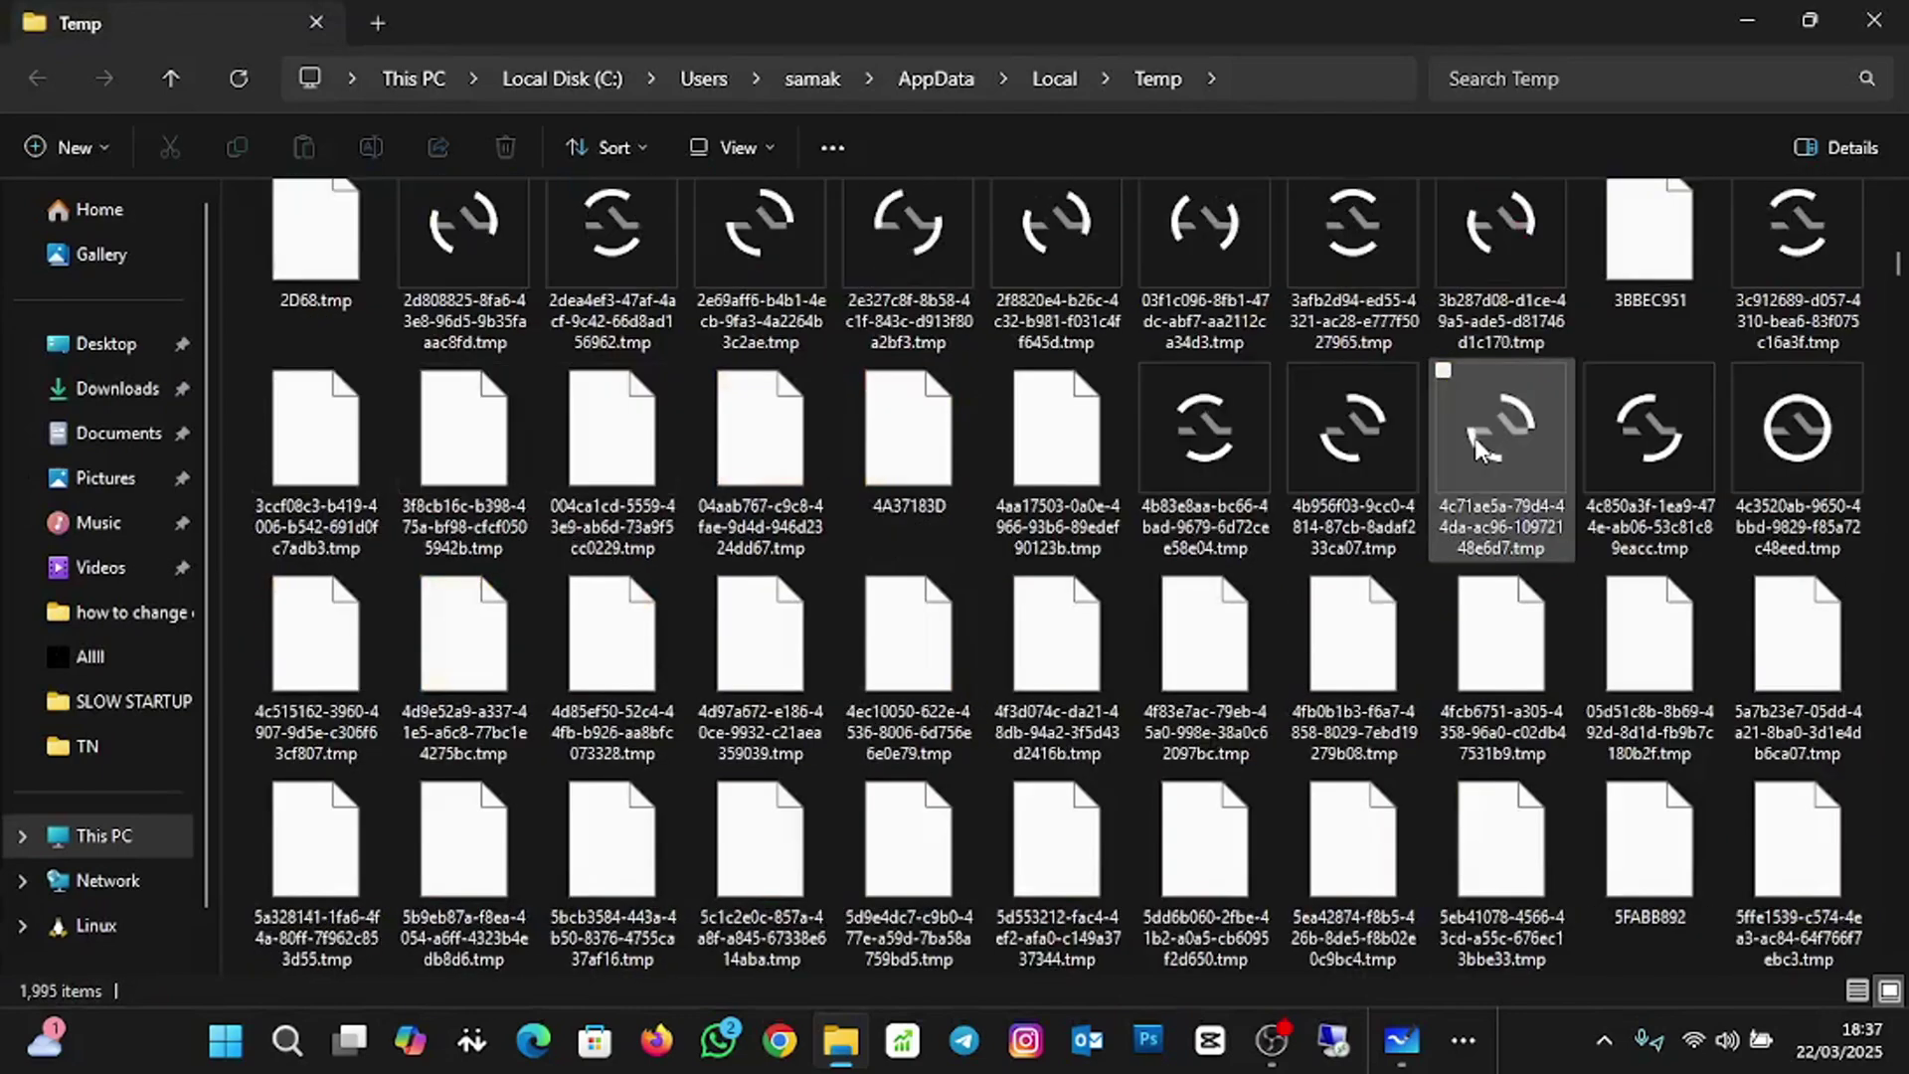
pyautogui.scroll(-15, 1478, 445)
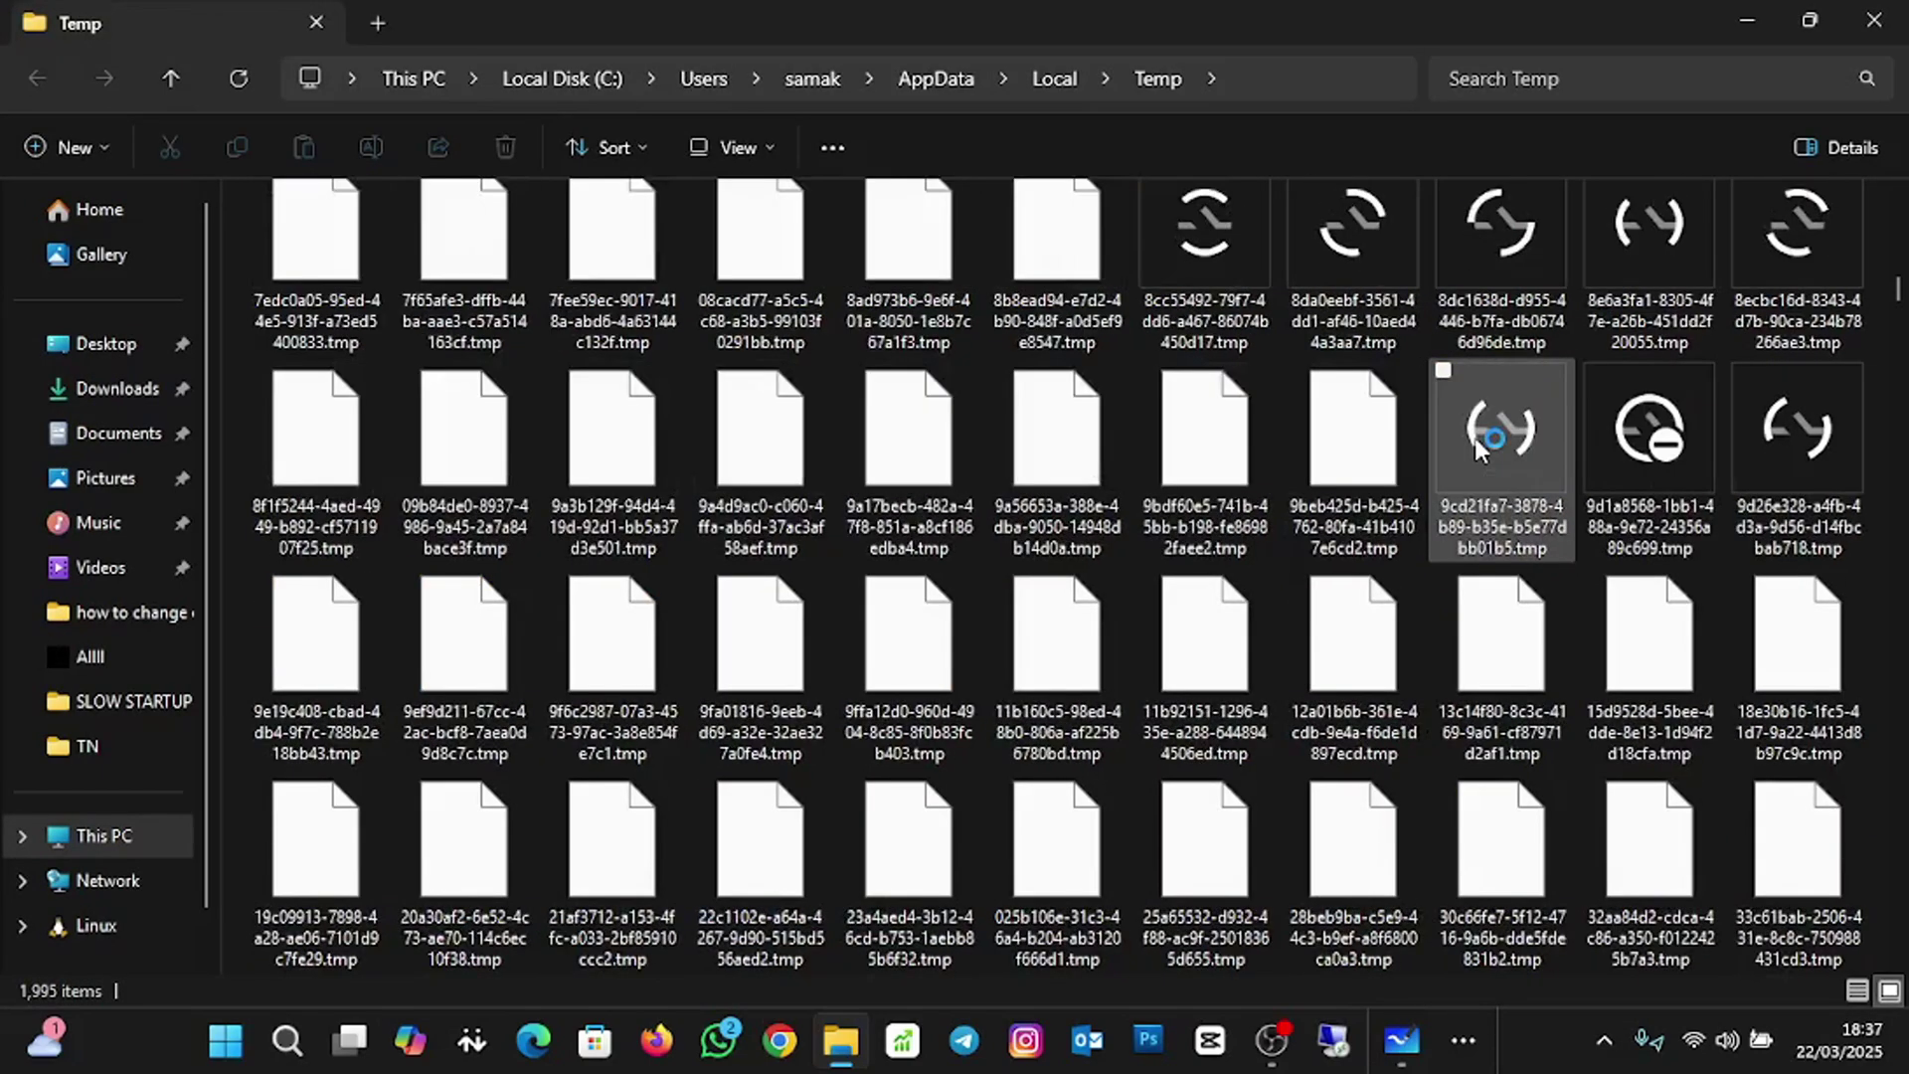
pyautogui.scroll(-15, 1476, 437)
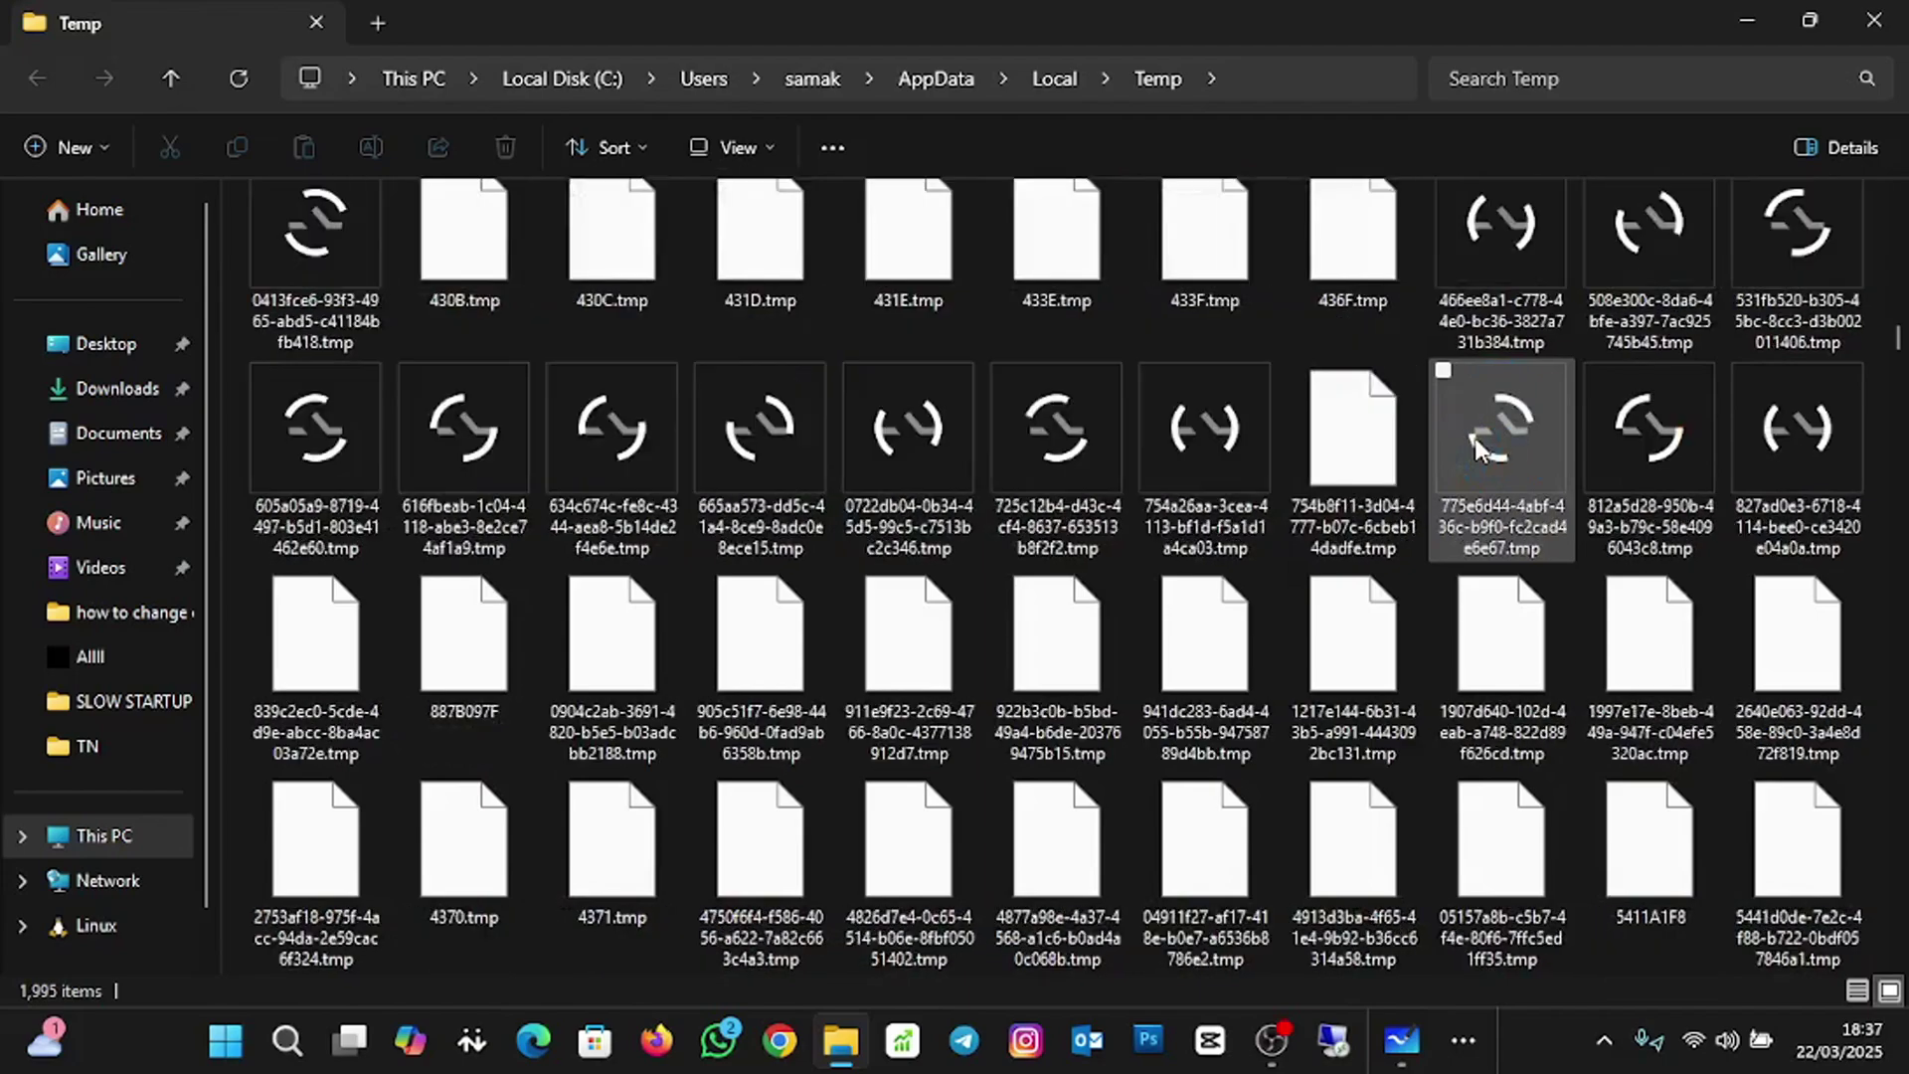
pyautogui.scroll(-15, 1476, 438)
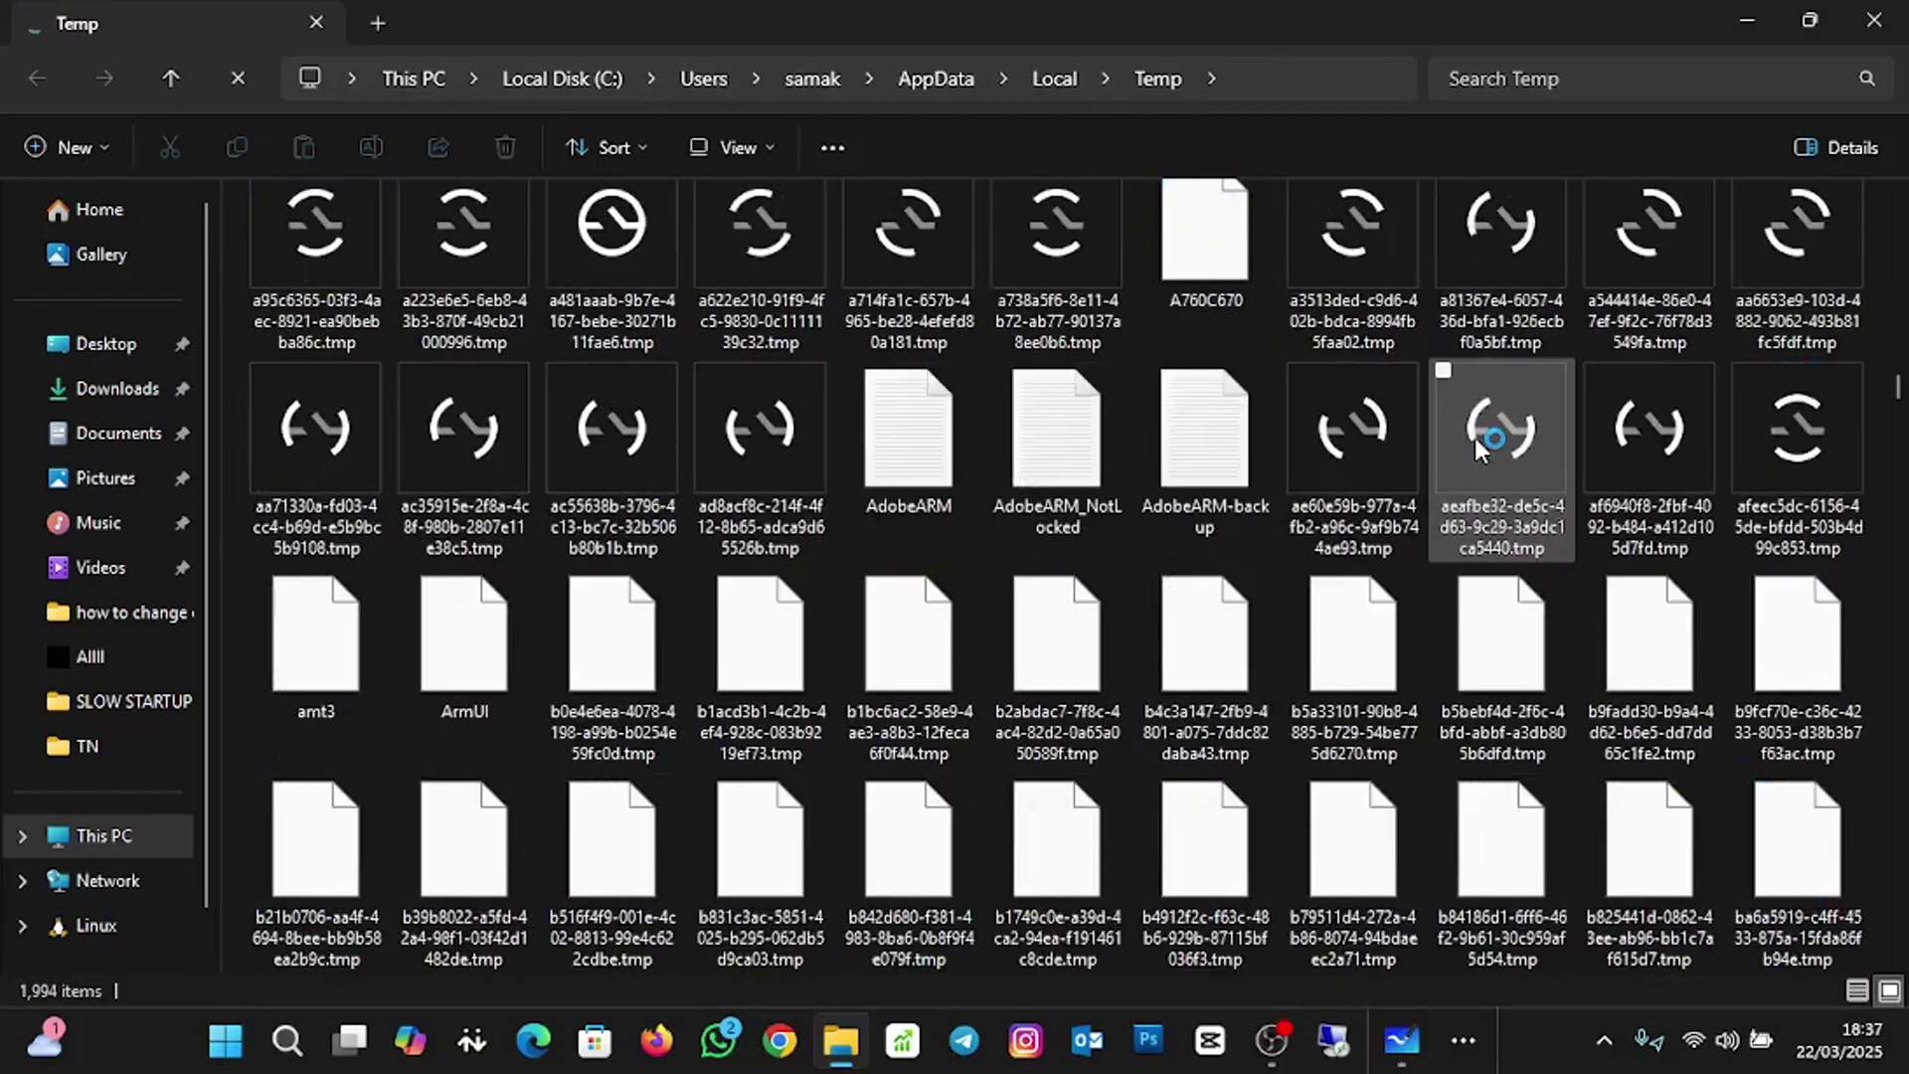
pyautogui.scroll(-15, 1476, 438)
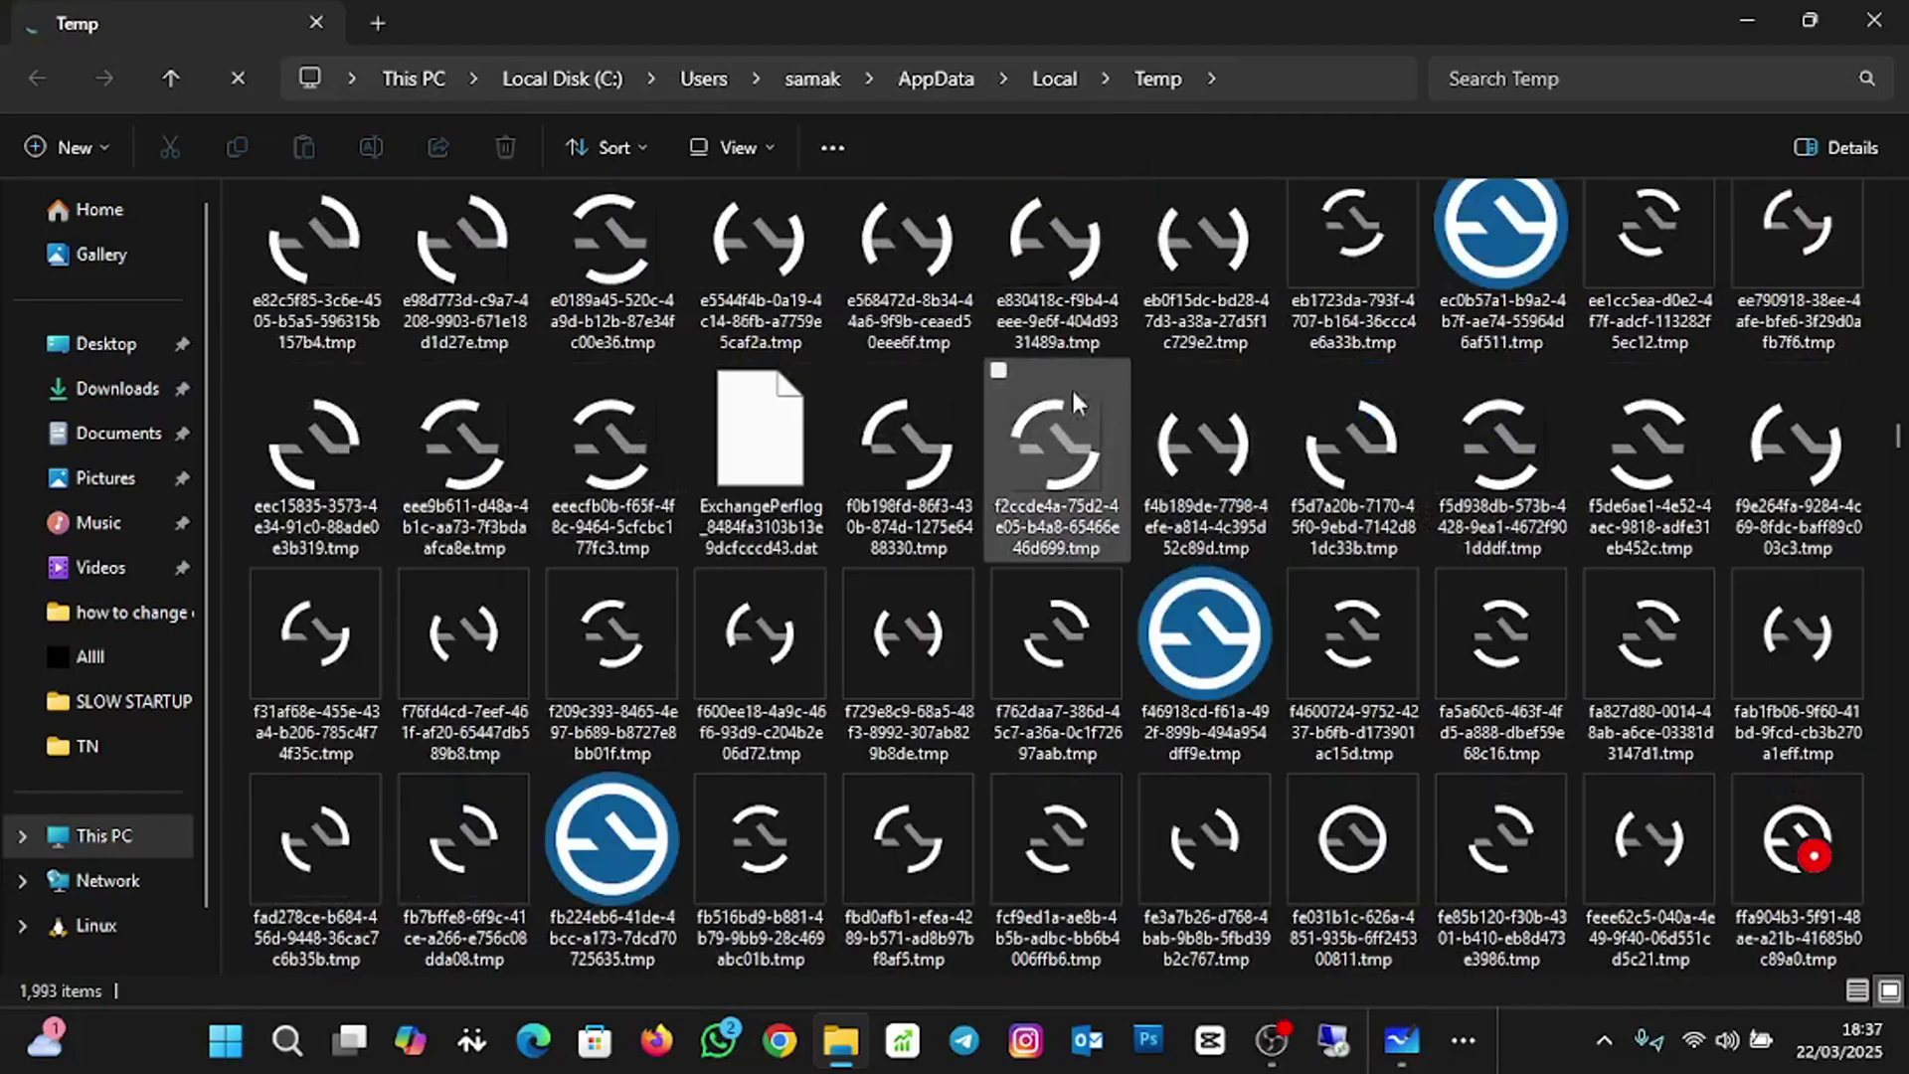
pyautogui.click(328, 274)
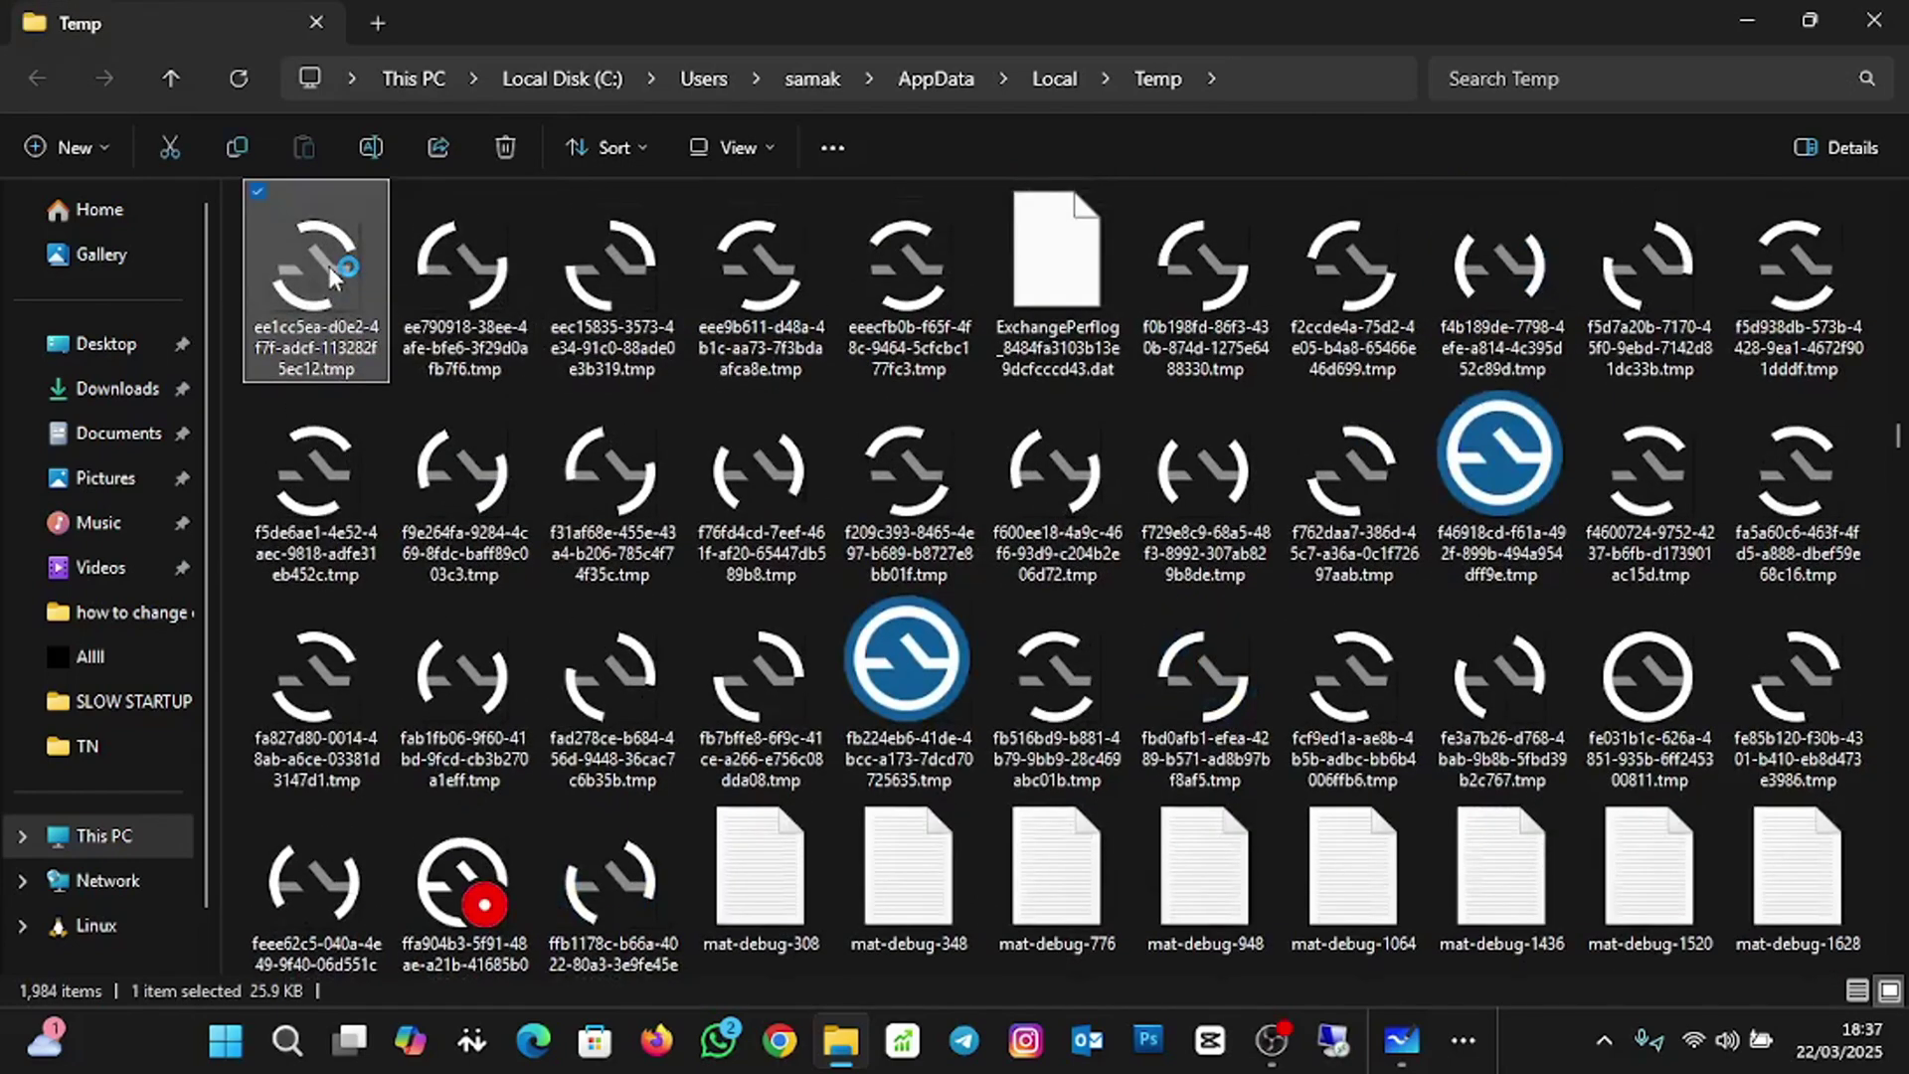
pyautogui.hotkey('ctrl', 'a')
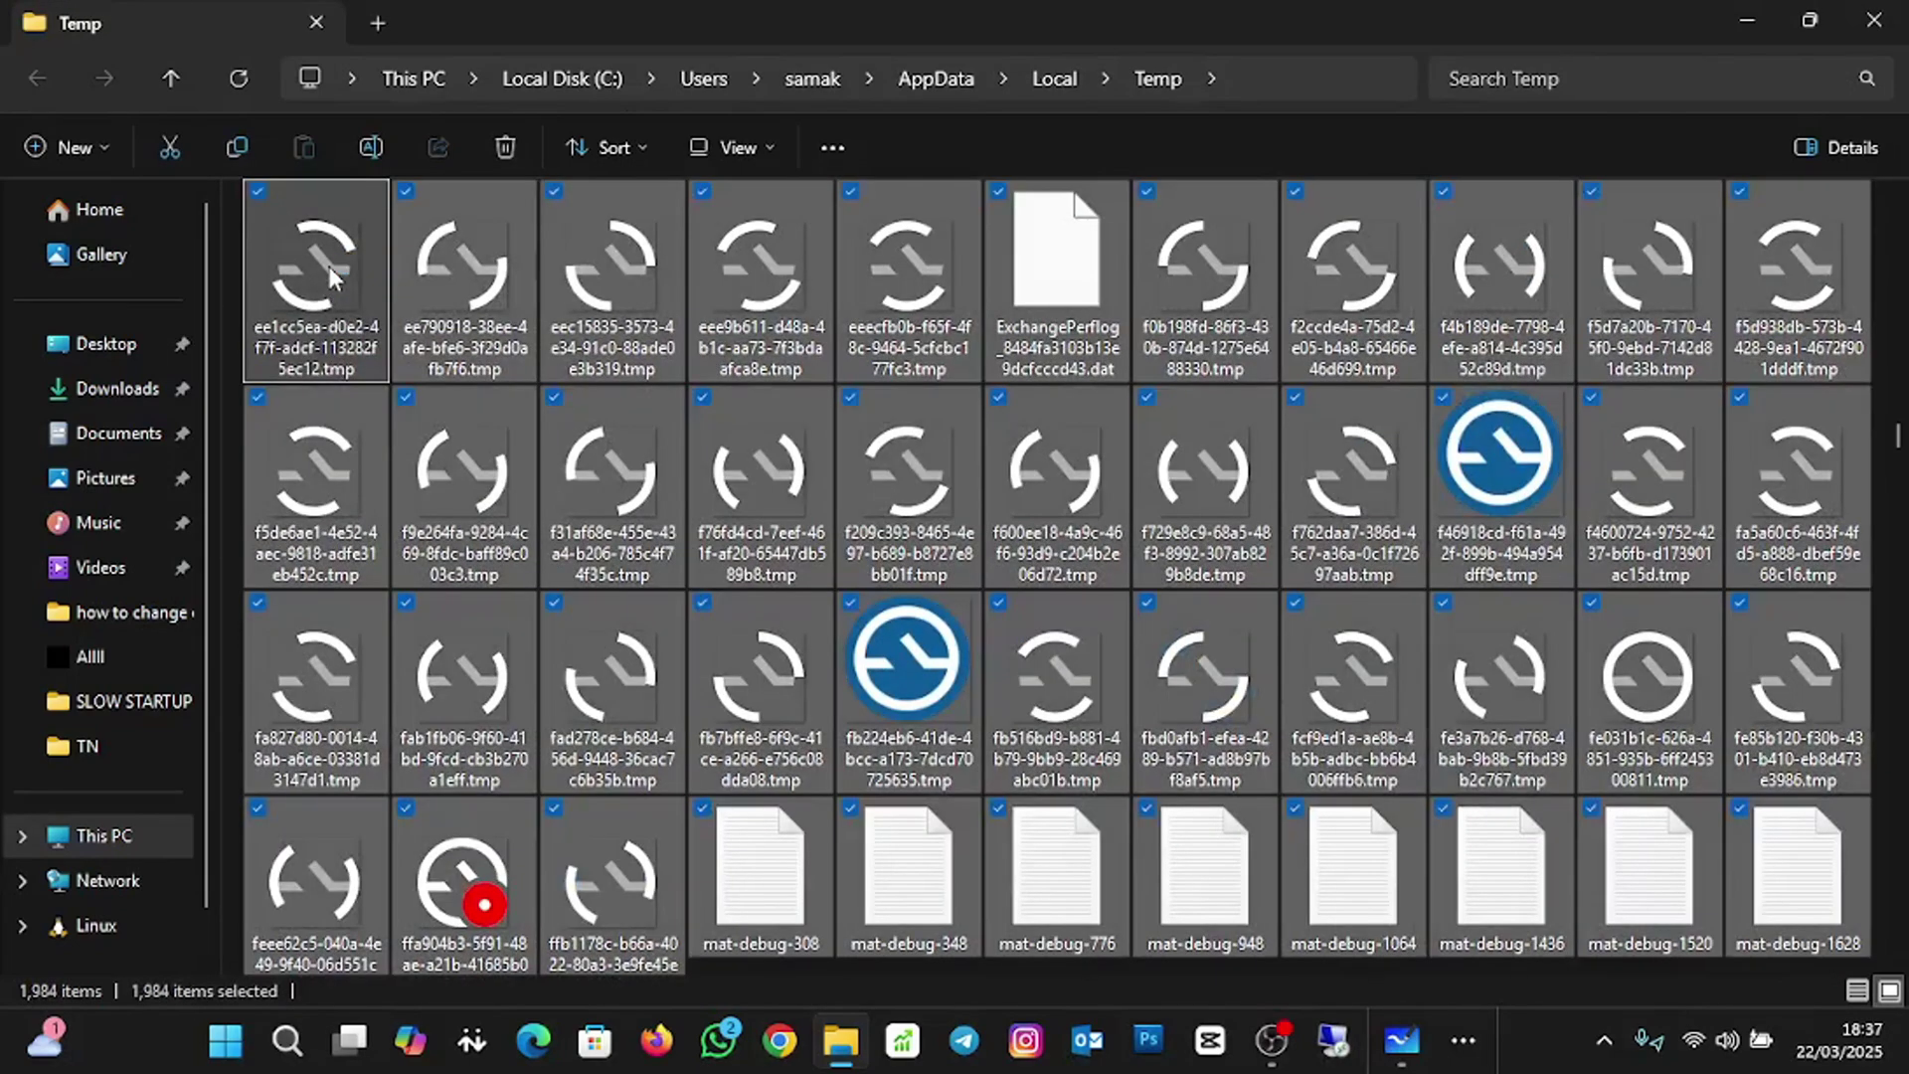
pyautogui.press('Delete')
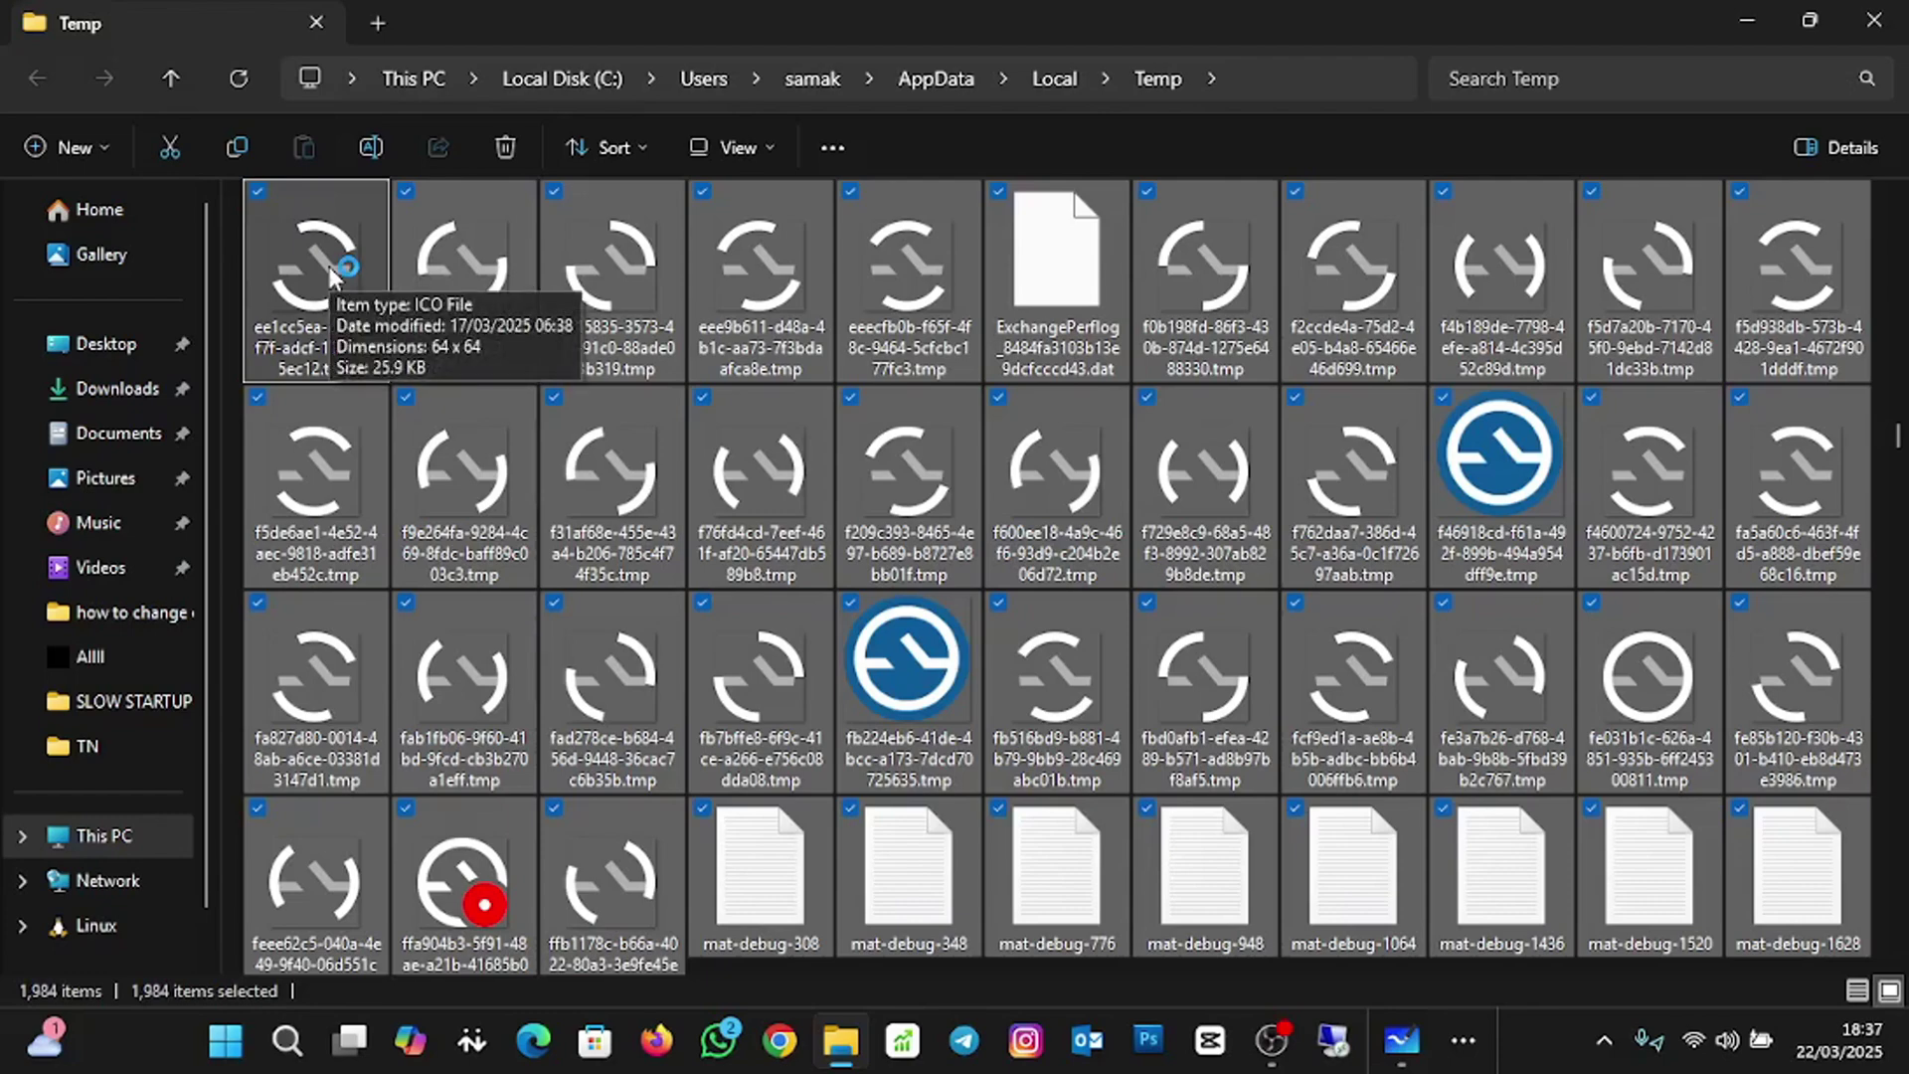
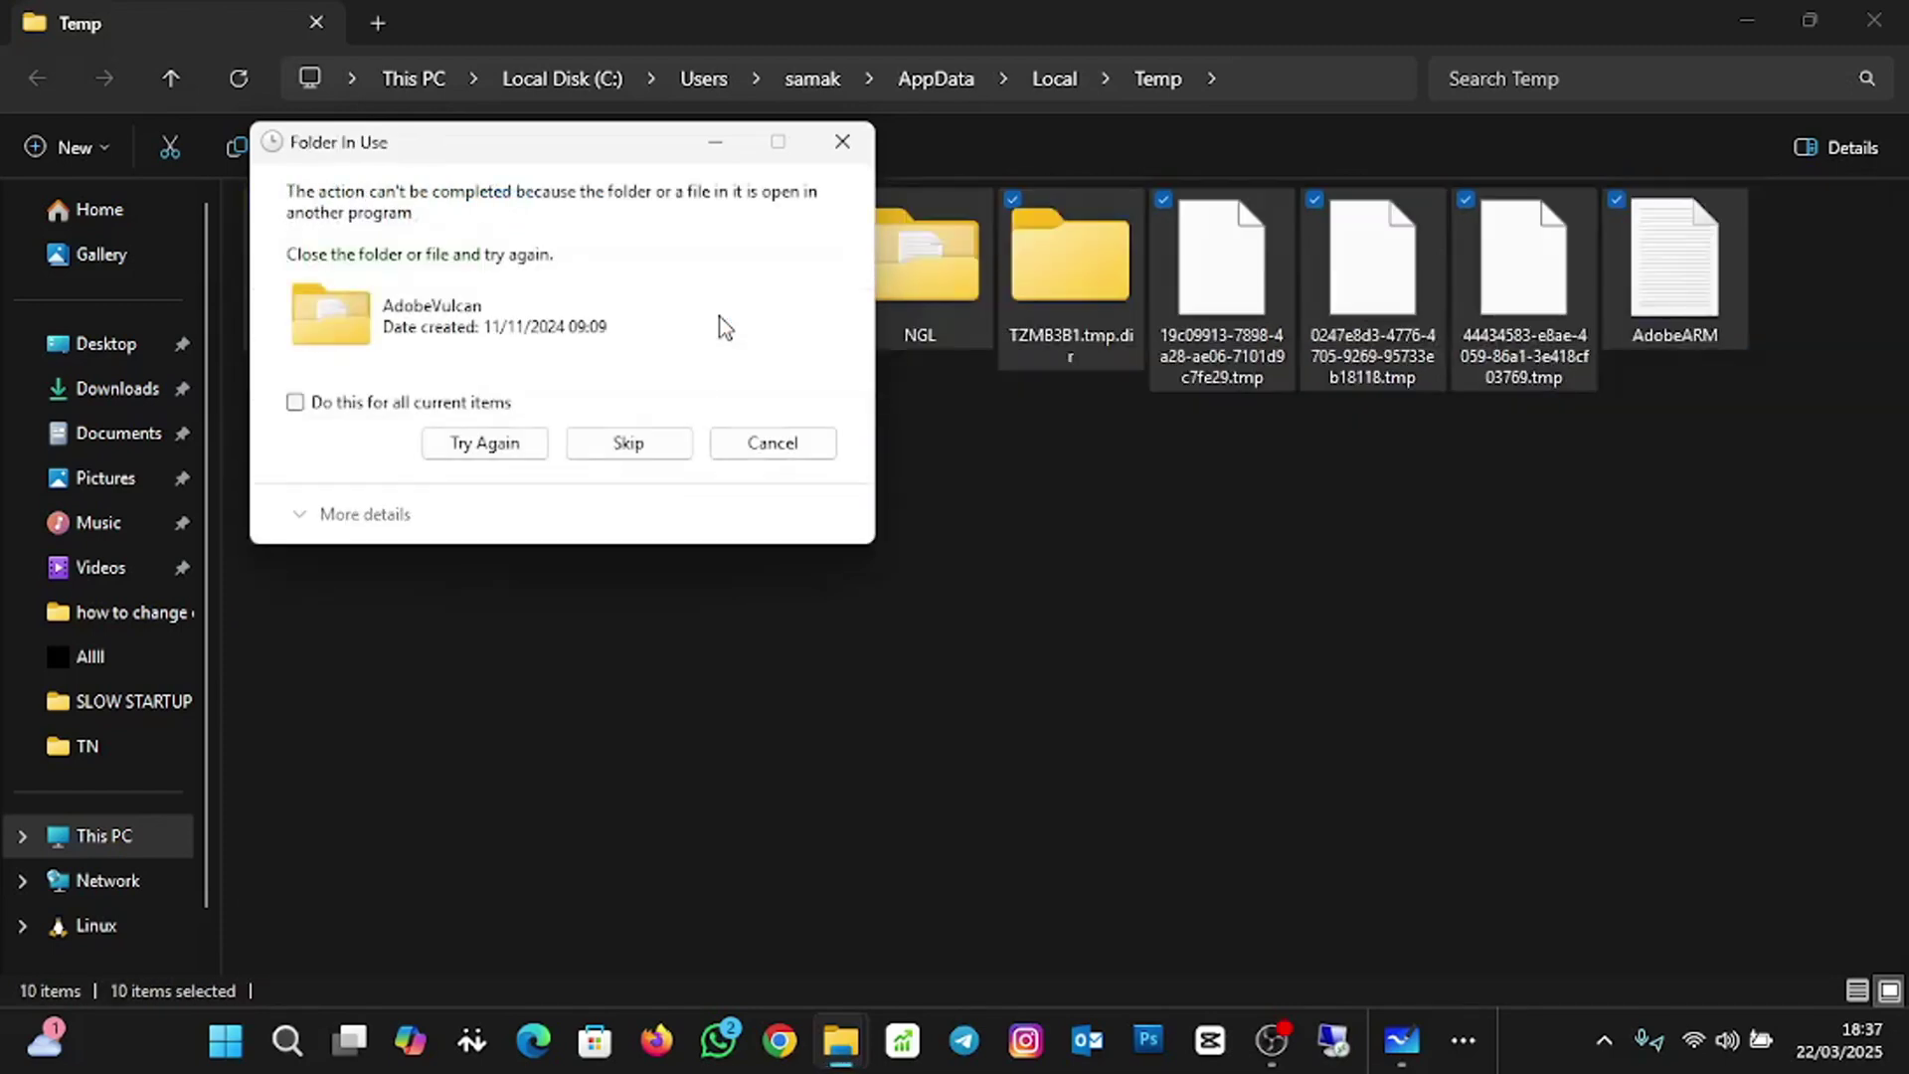
# Retry the deletion of the in-use items, skip all in-use and access-denied items, and close the Temp folder.
pyautogui.click(355, 400)
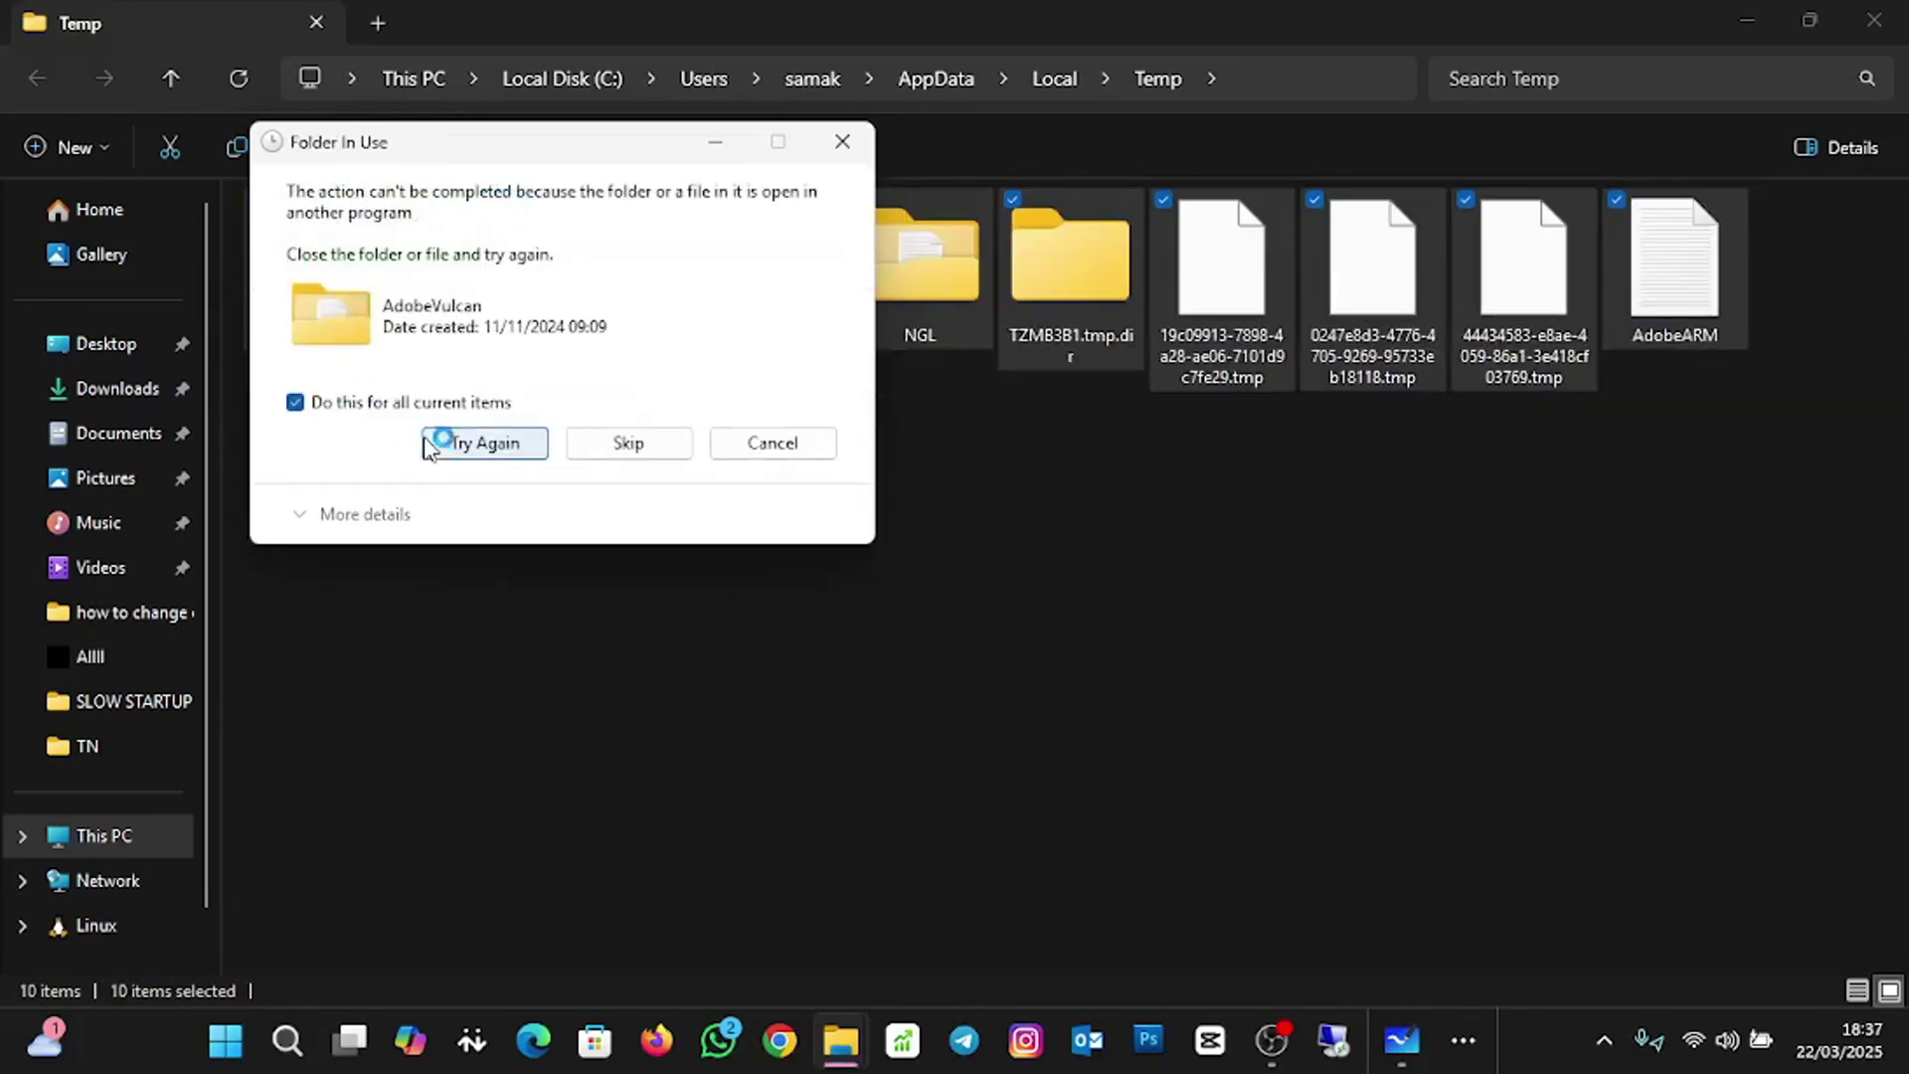
pyautogui.click(486, 440)
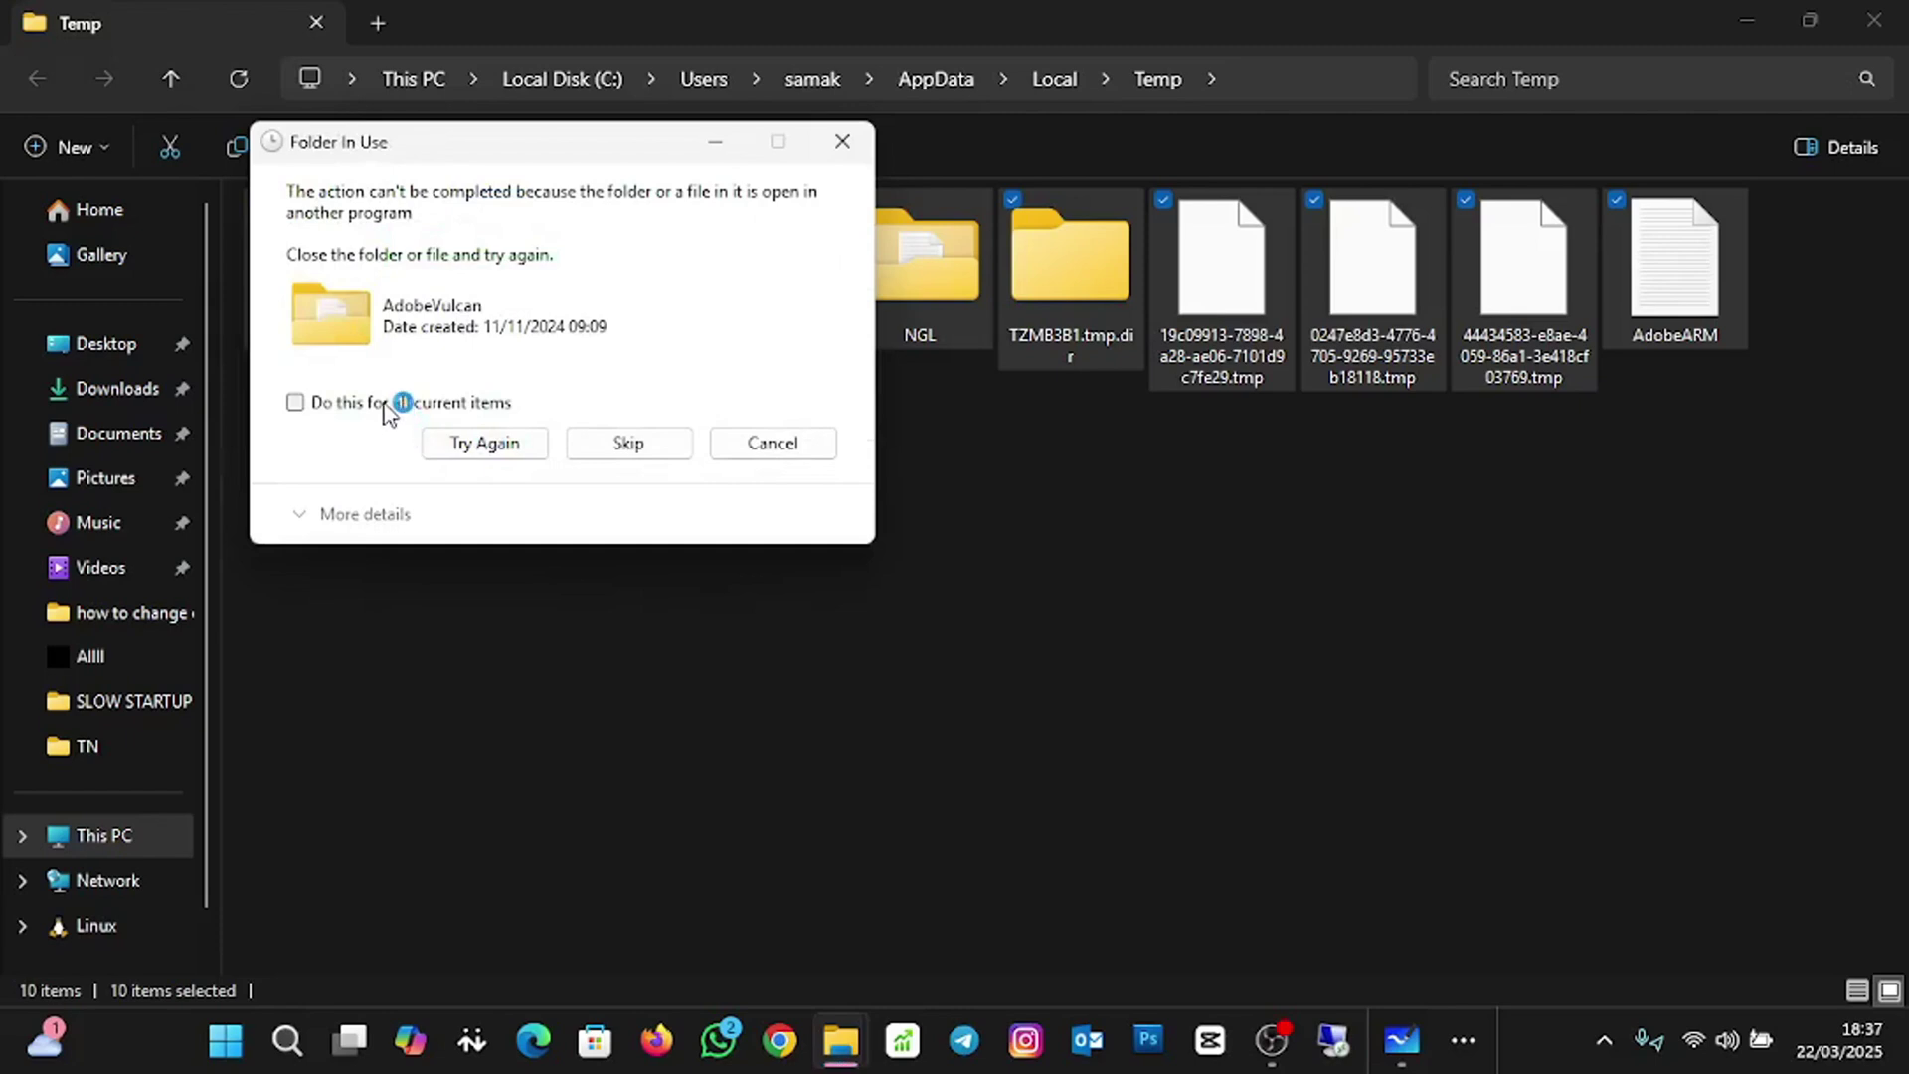
pyautogui.click(467, 446)
pyautogui.click(601, 438)
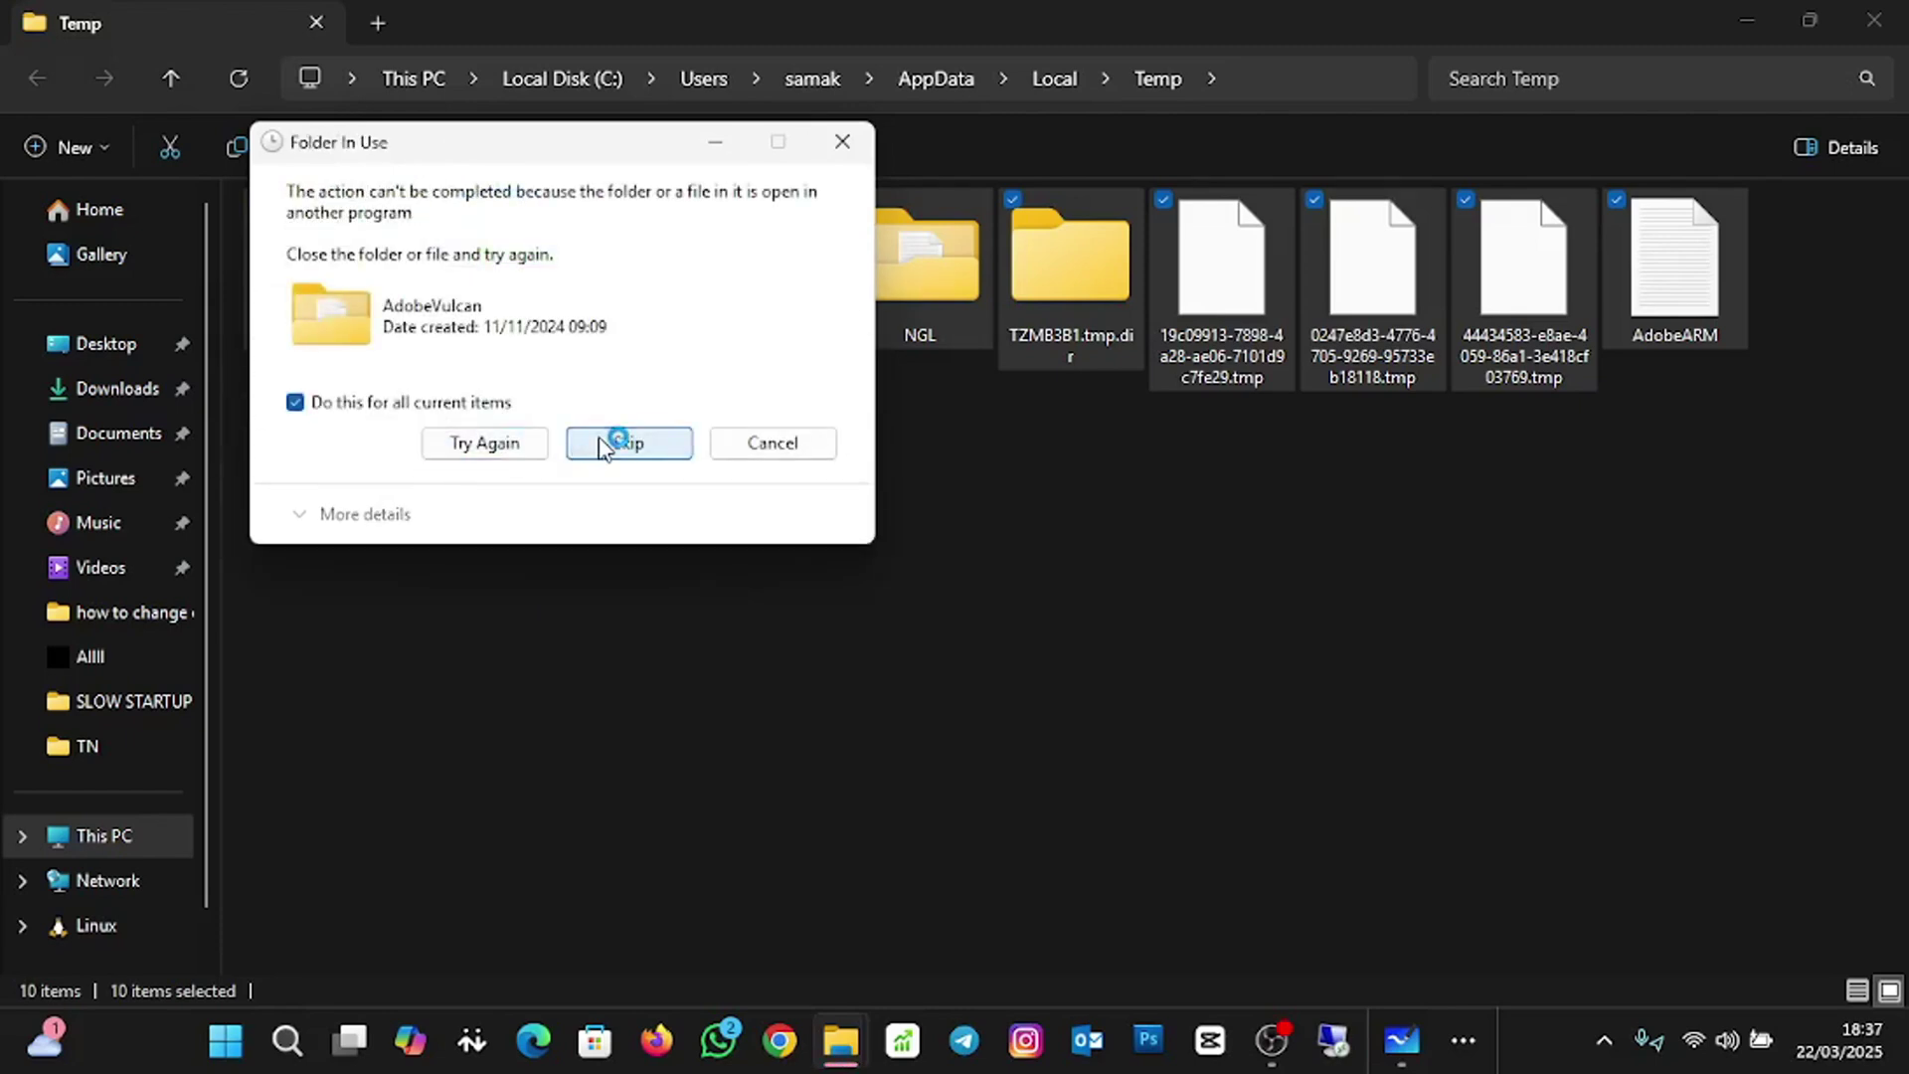
pyautogui.click(414, 404)
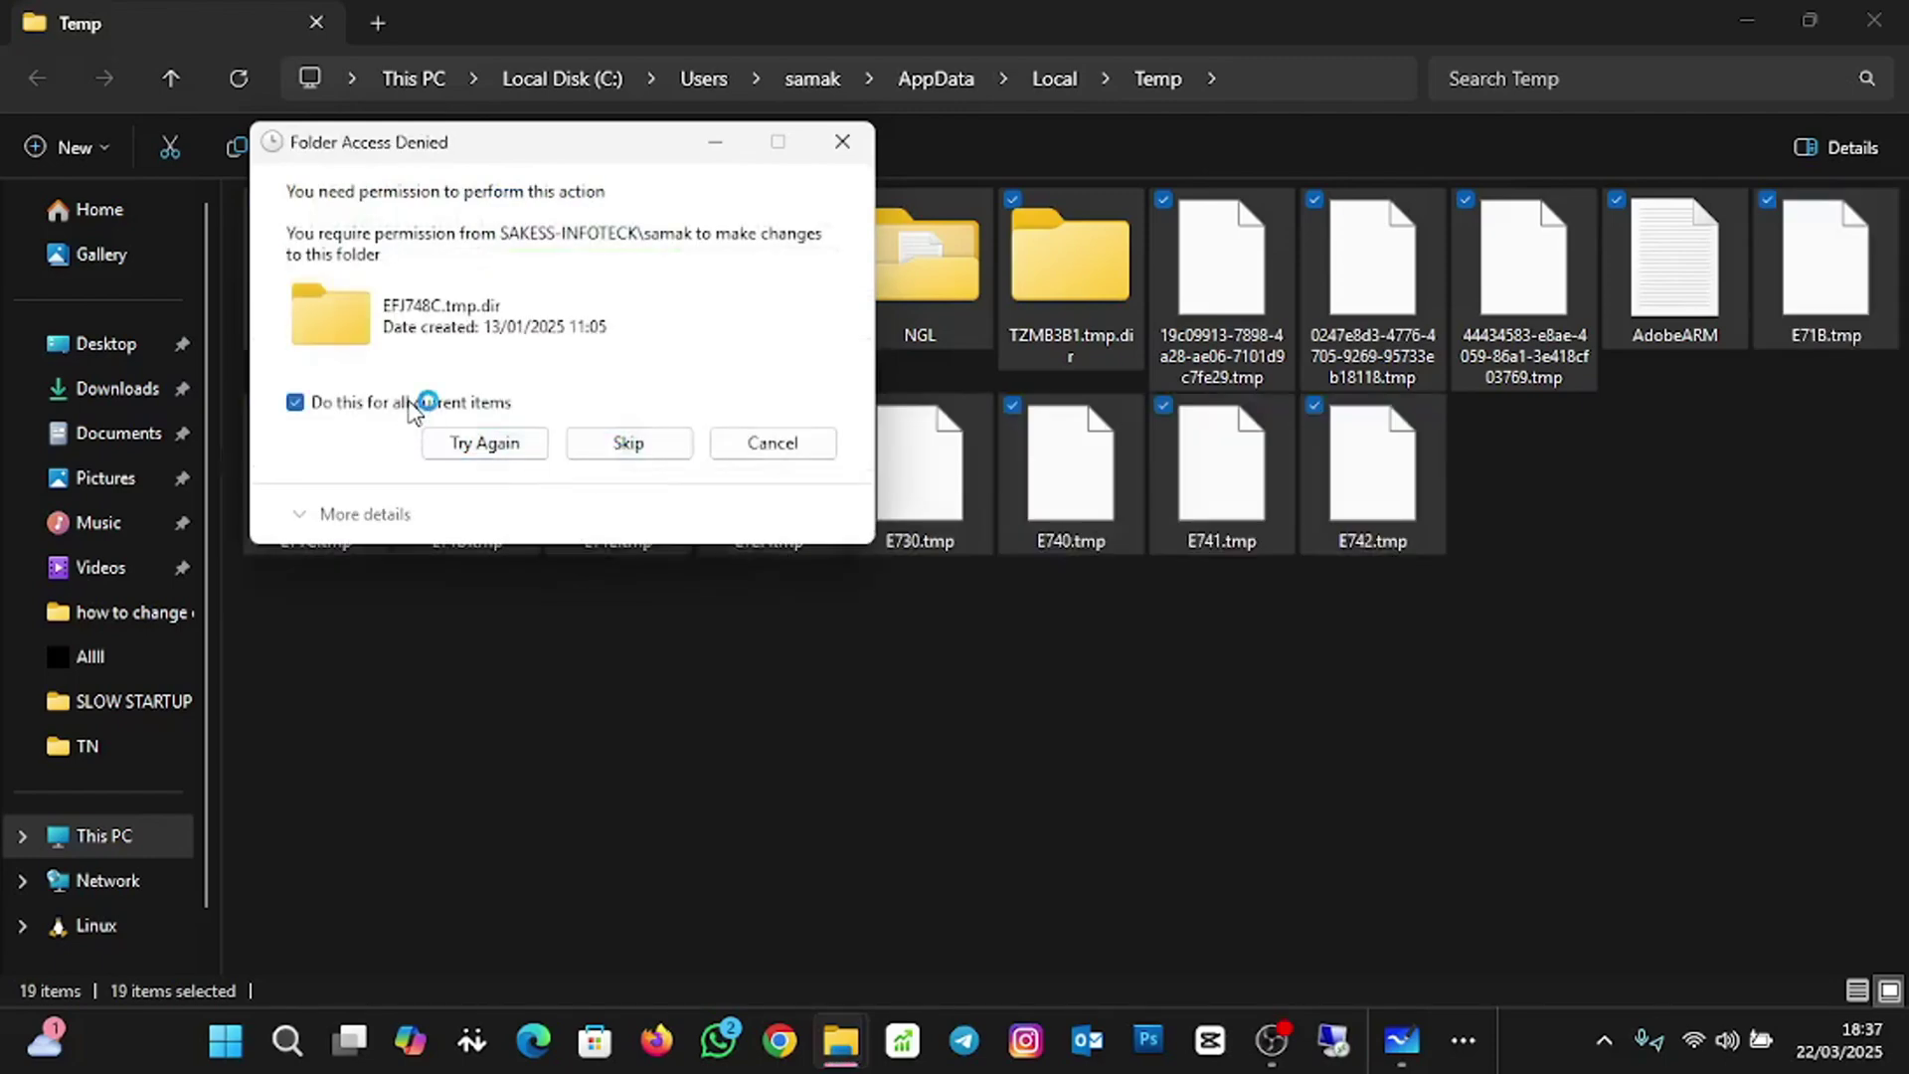
pyautogui.click(606, 447)
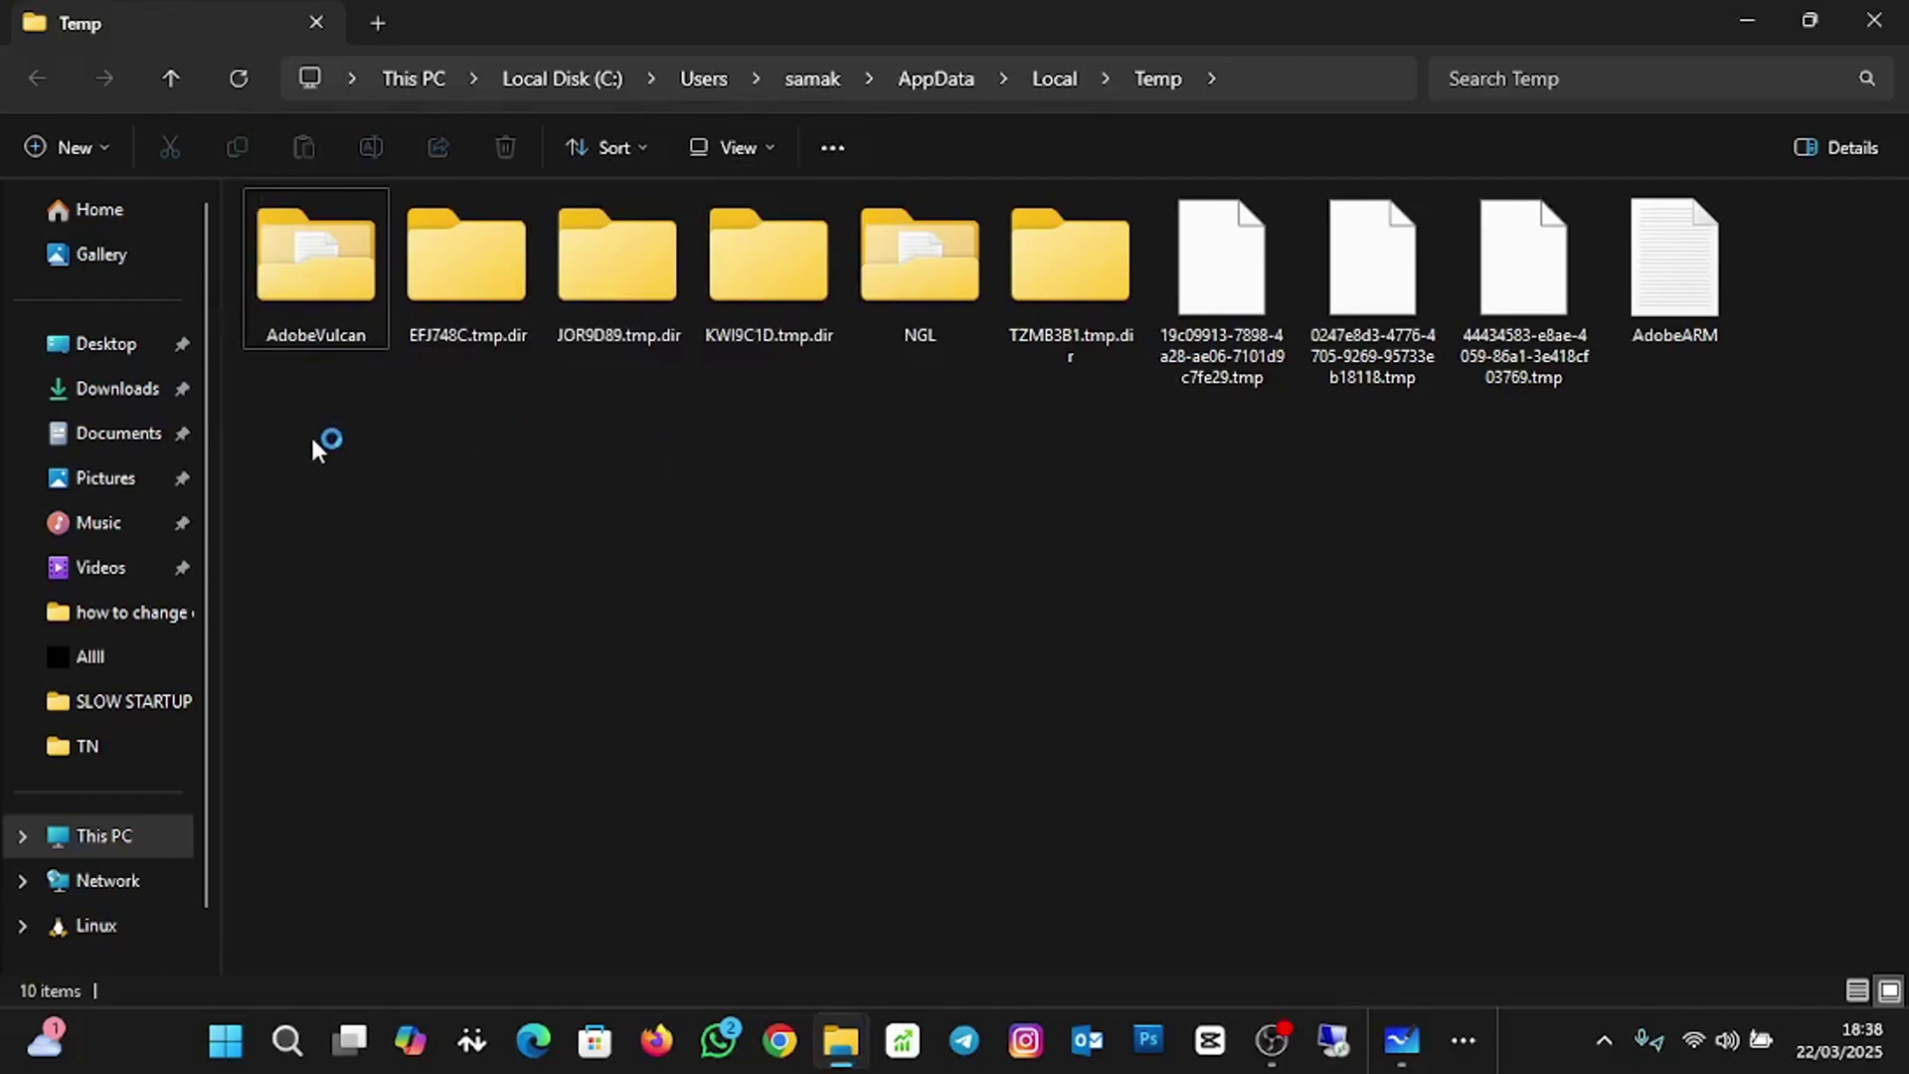
pyautogui.moveTo(286, 390); pyautogui.dragTo(1842, 475)
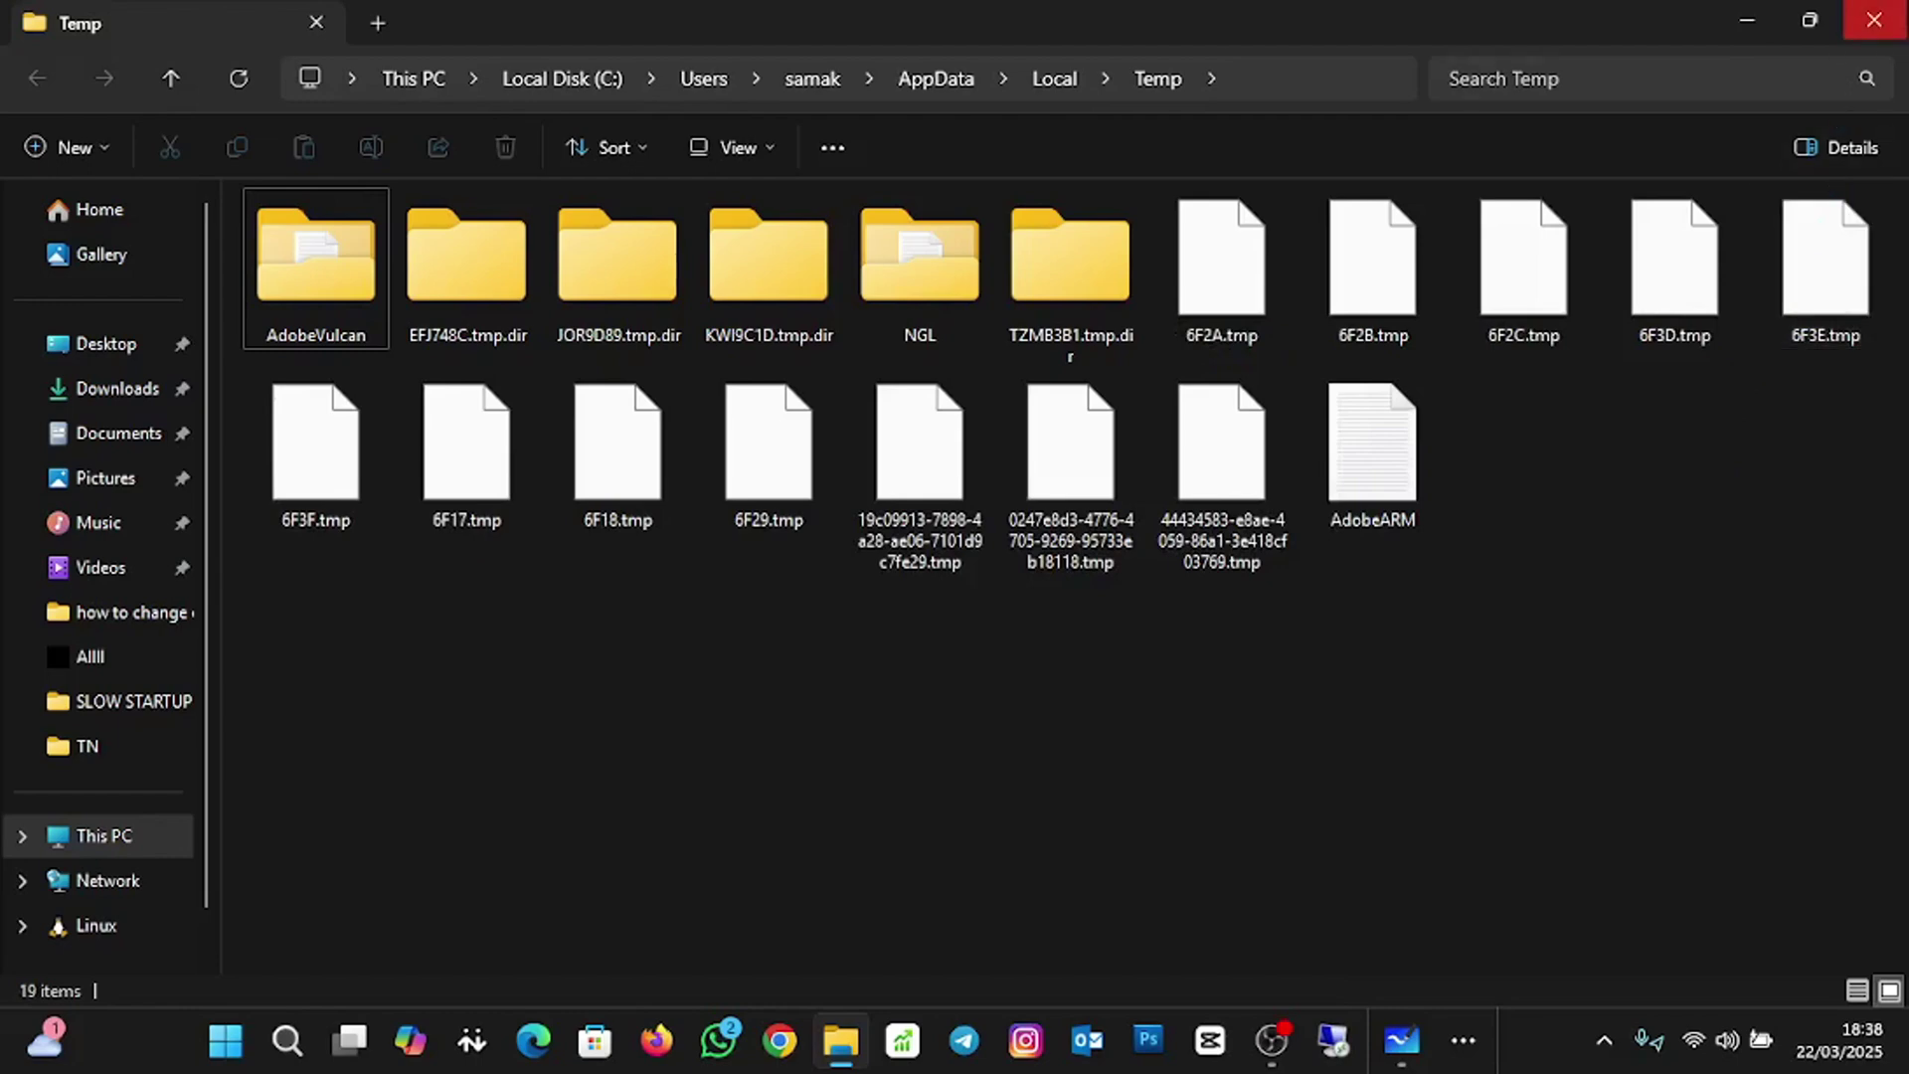
pyautogui.click(1893, 24)
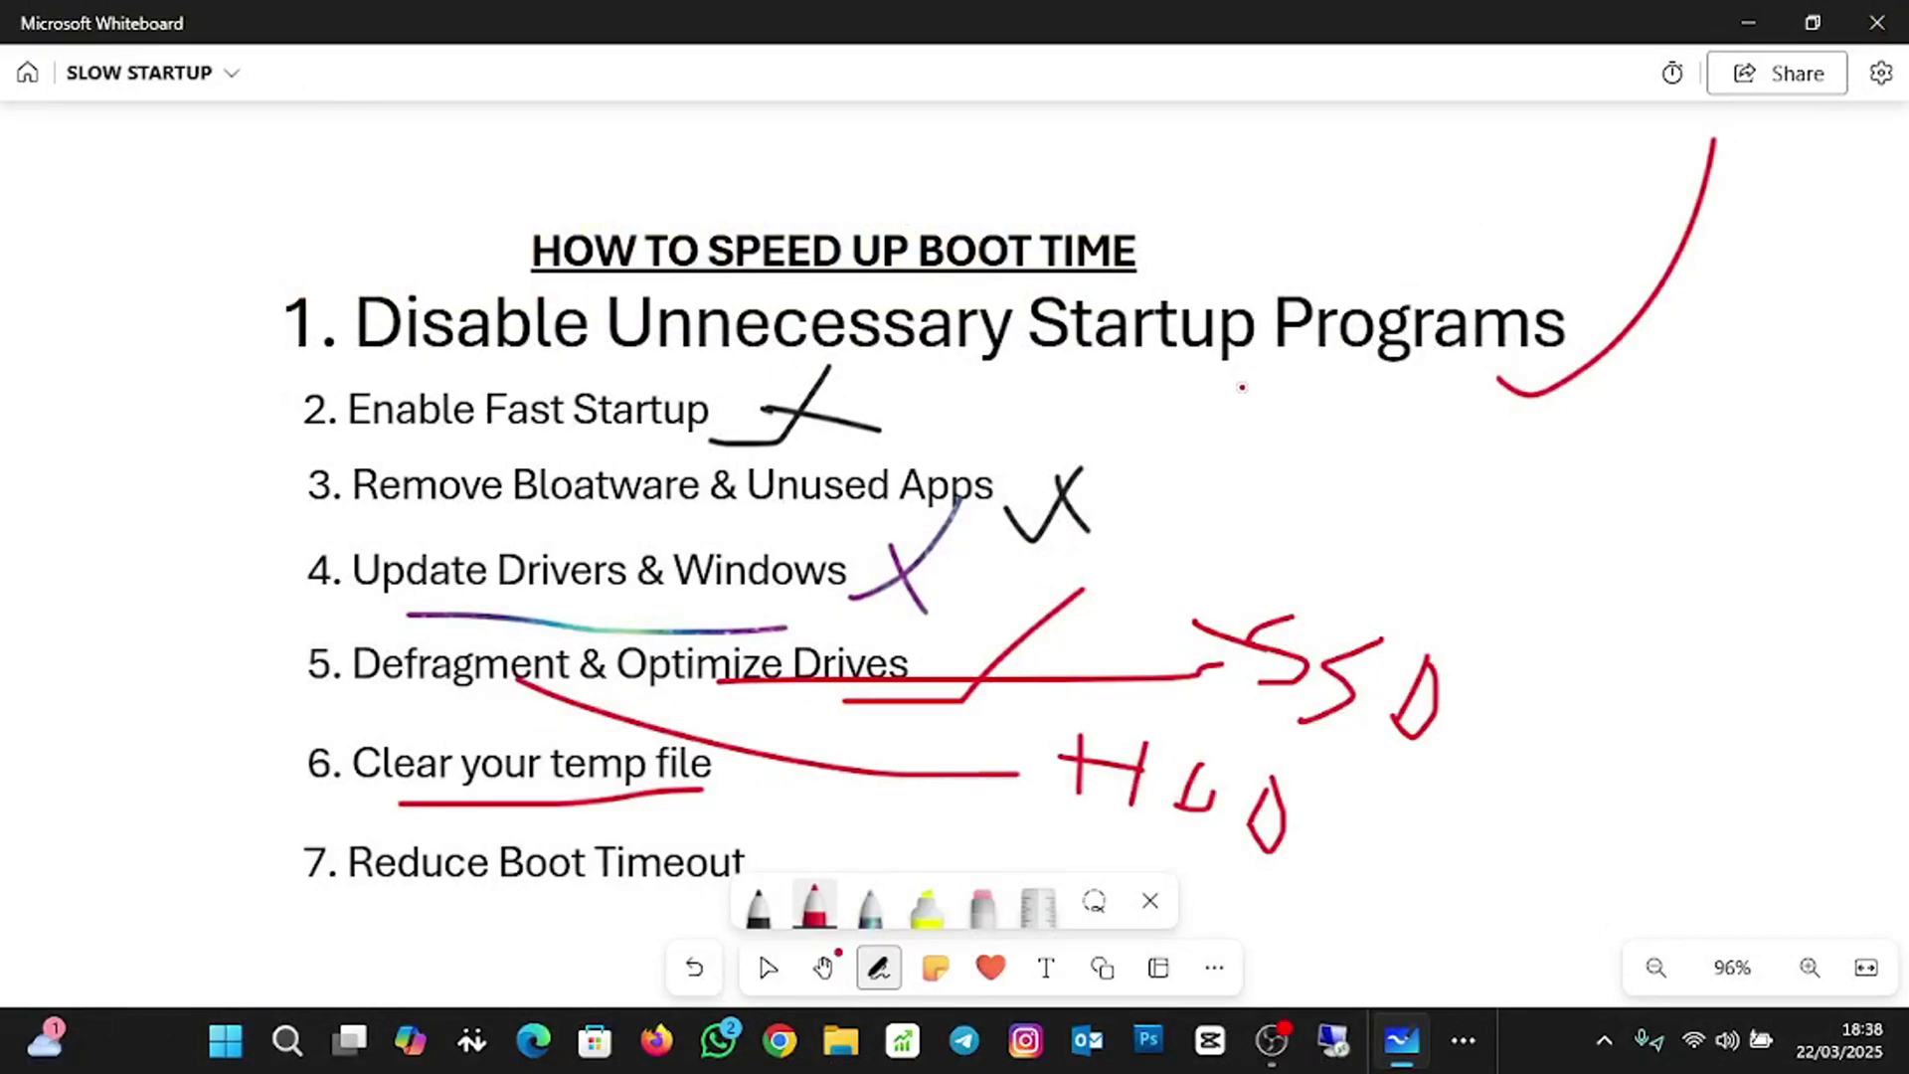
# Minimize the whiteboard, open TRASH from the desktop, permanently empty it and close its window.
pyautogui.click(1749, 26)
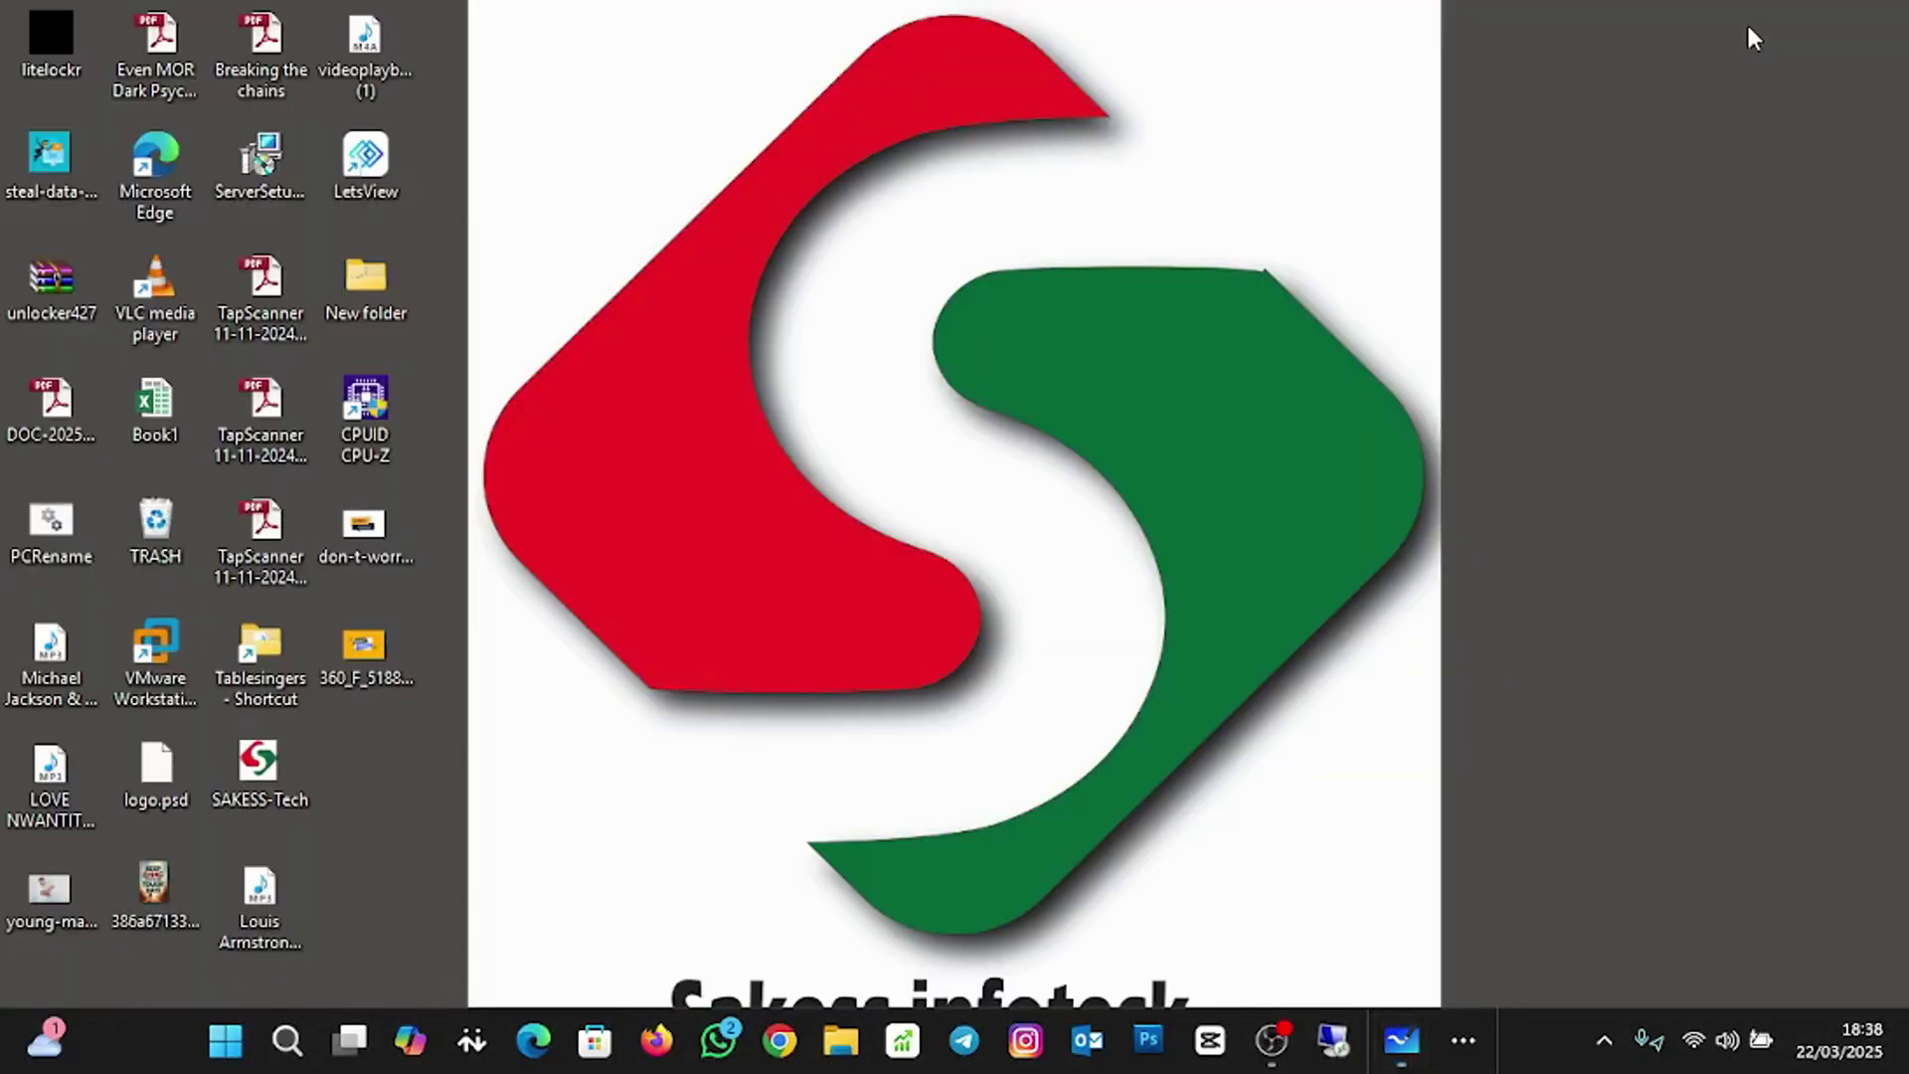
pyautogui.doubleClick(164, 550)
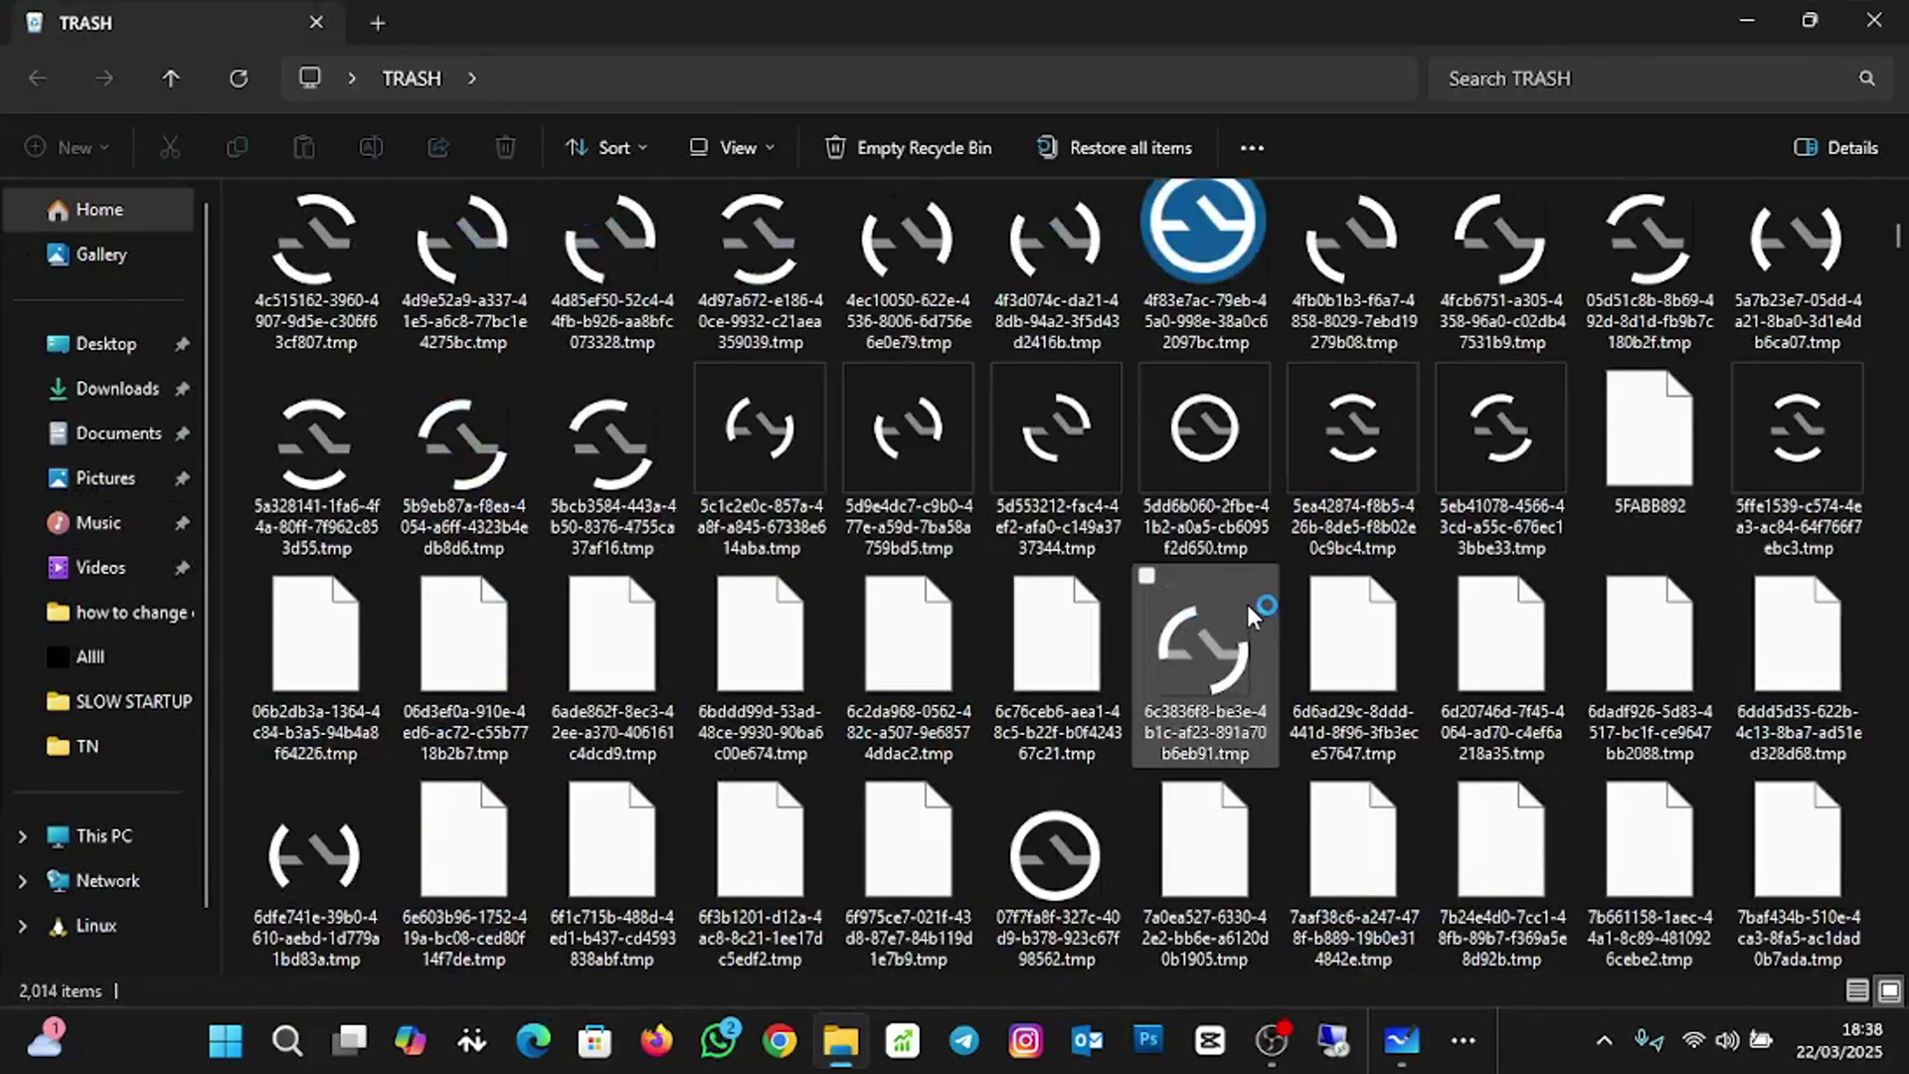
pyautogui.scroll(-2, 1249, 600)
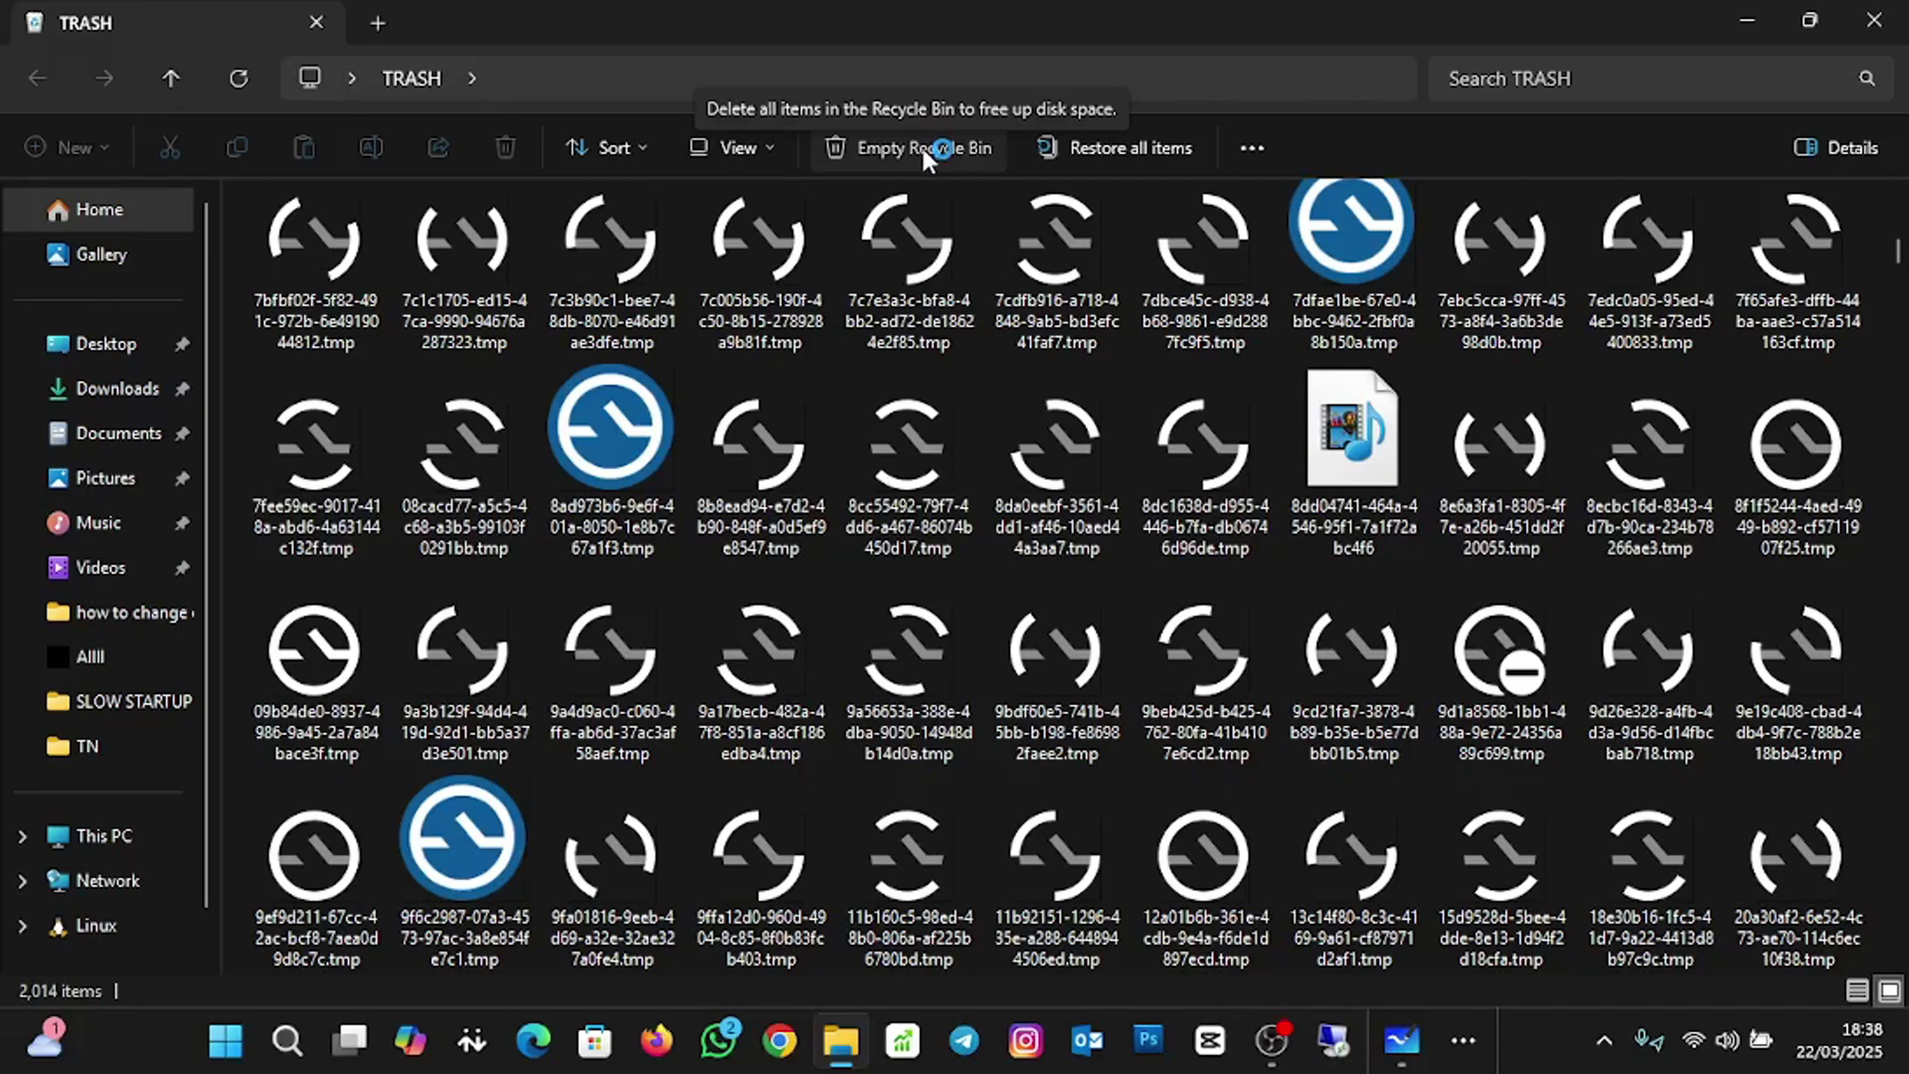
pyautogui.click(1089, 547)
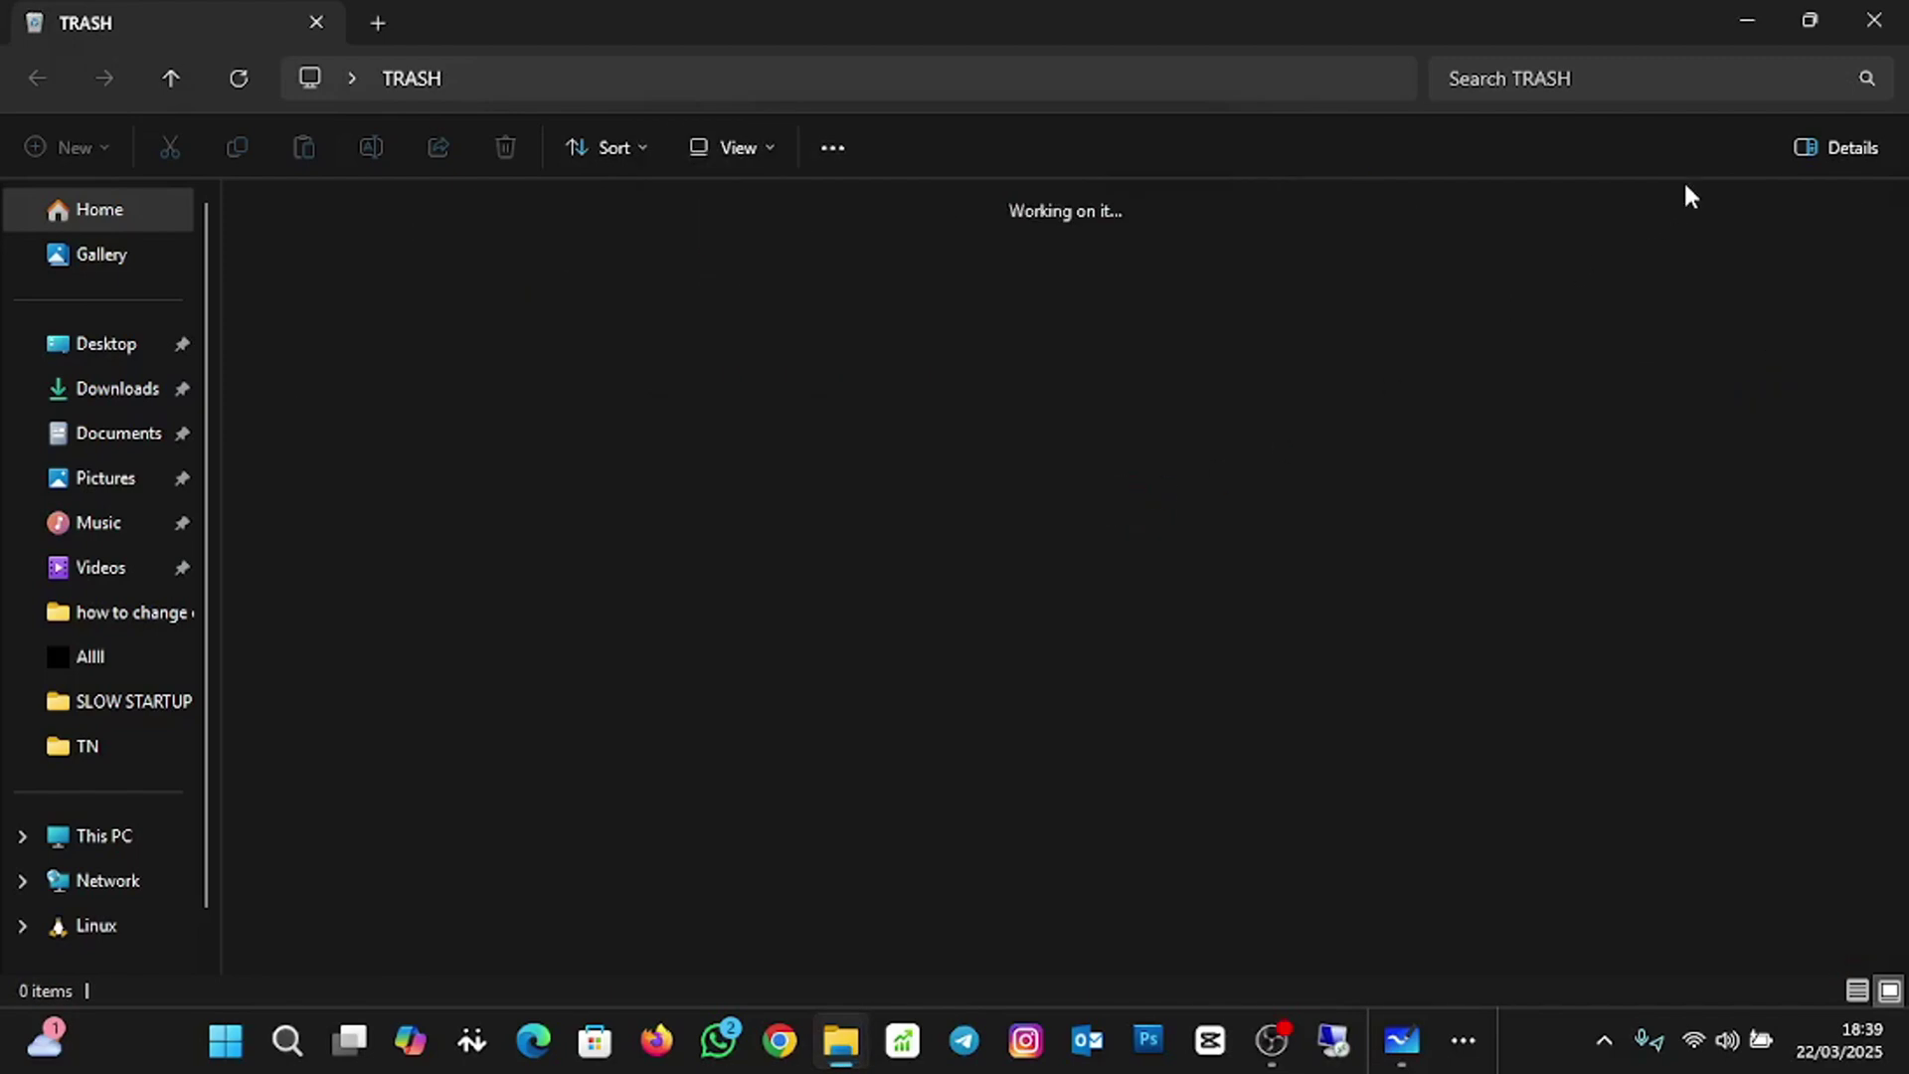
pyautogui.click(1873, 20)
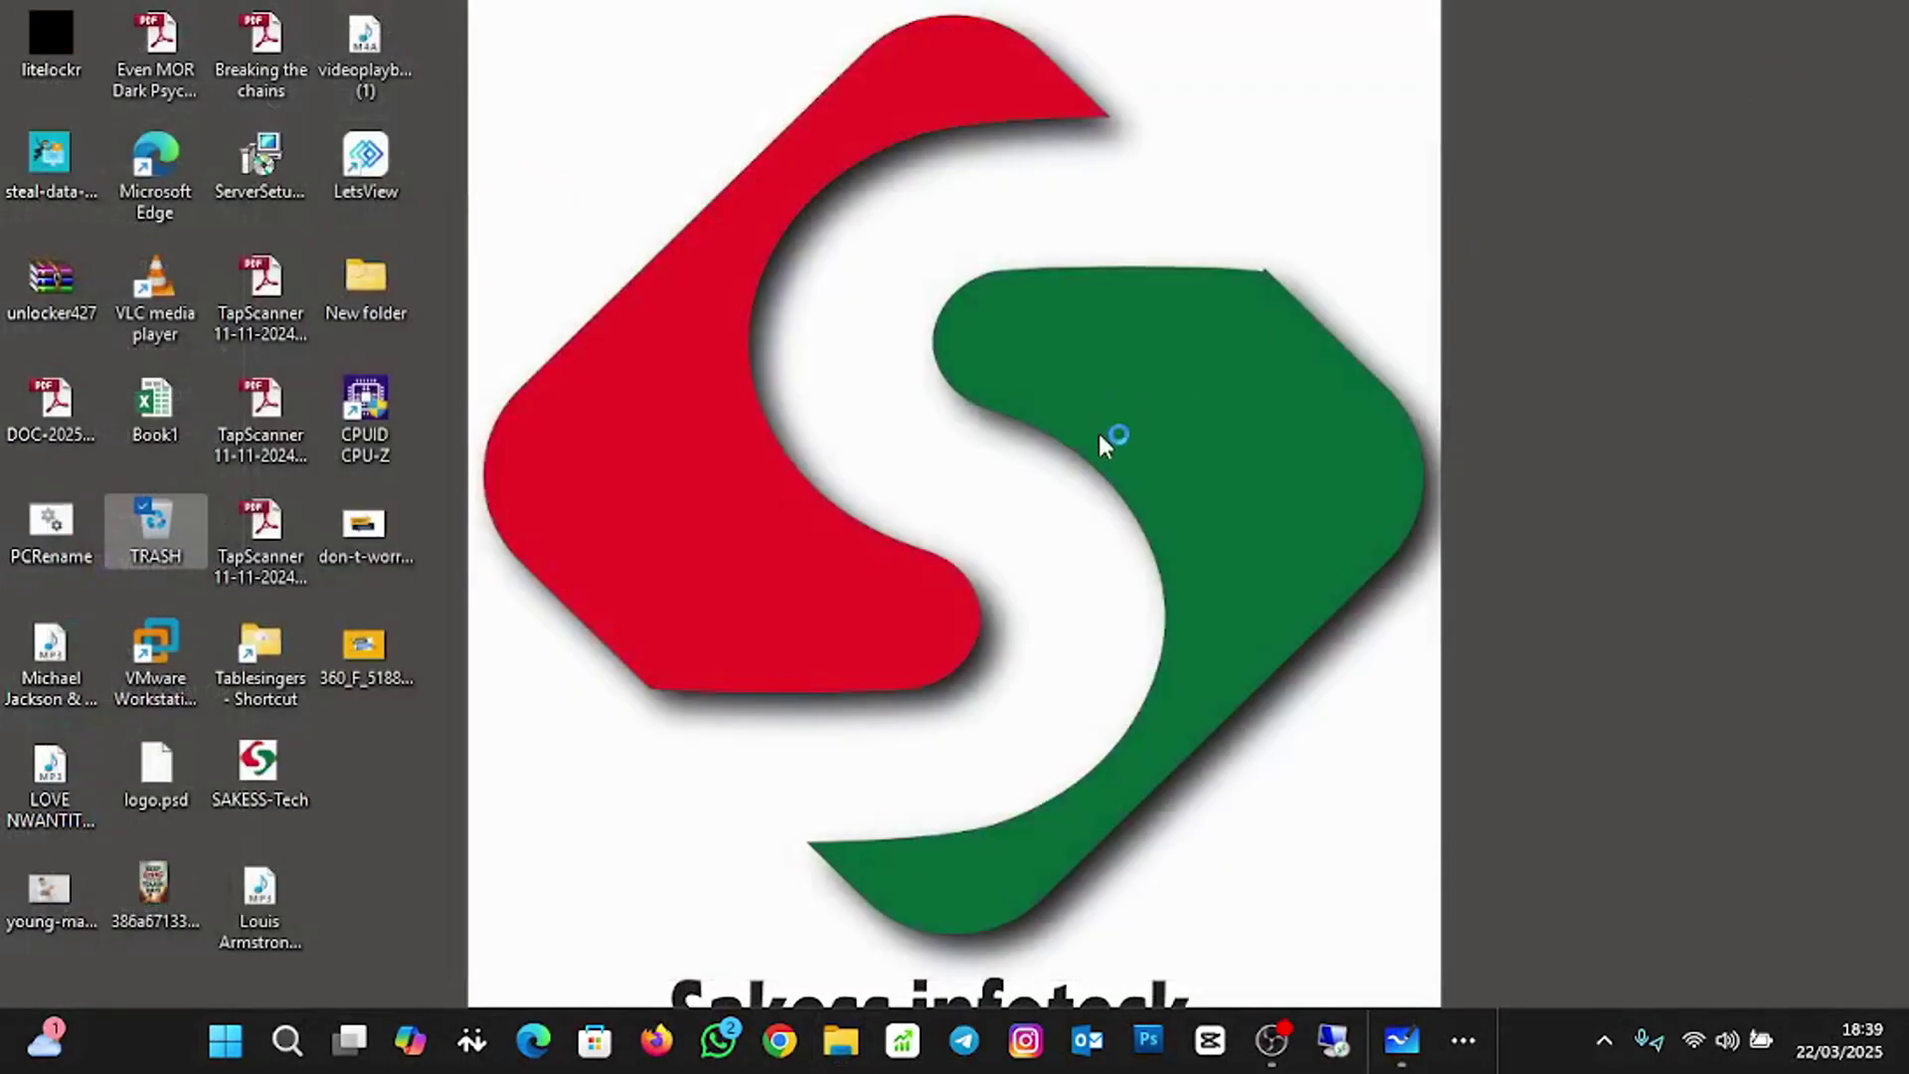
# Switch back to Microsoft Whiteboard and underline item 7, Reduce Boot Timeout, in red with a slanted stroke across the line.
pyautogui.click(1404, 1043)
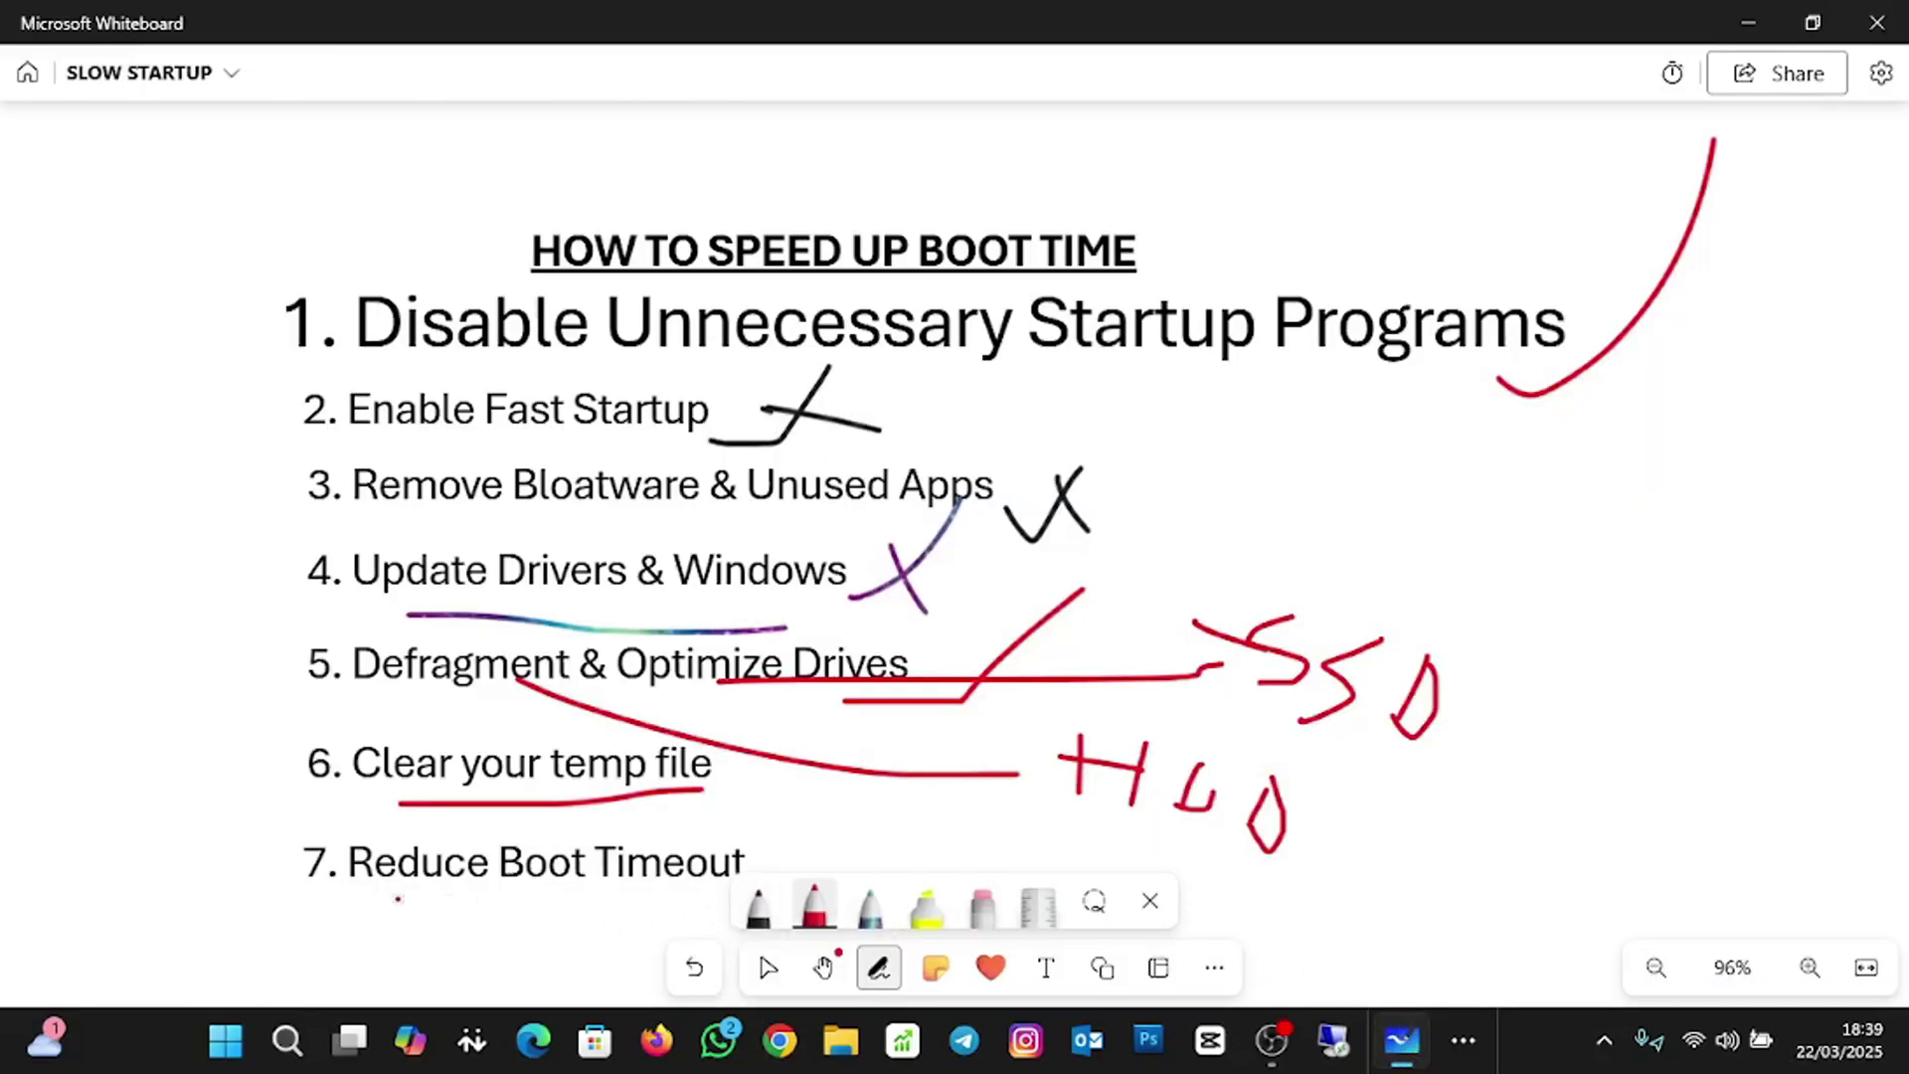
pyautogui.moveTo(398, 899)
pyautogui.mouseDown()
pyautogui.moveTo(632, 923)
pyautogui.moveTo(713, 907)
pyautogui.moveTo(506, 960)
pyautogui.mouseUp()
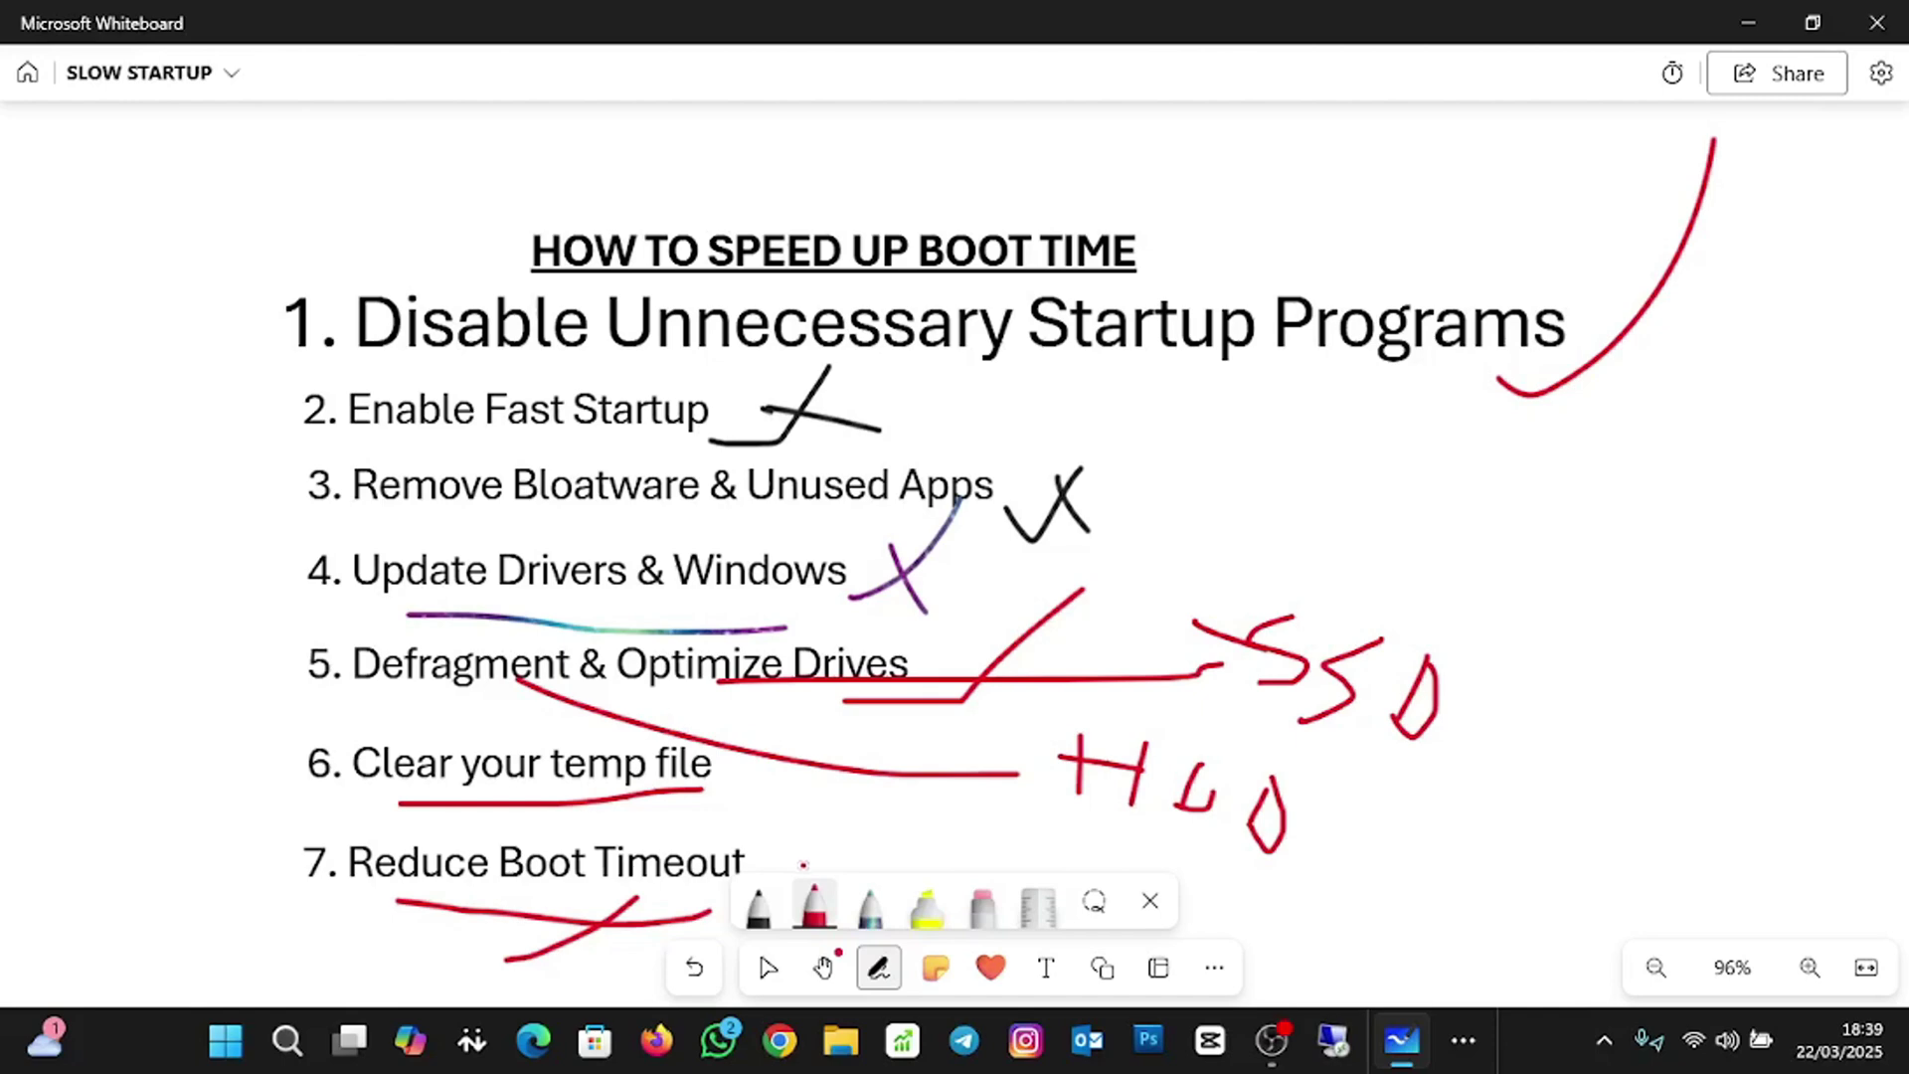
# Run sysdm.cpl, move System Properties toward the middle of the screen and open its advanced Startup and Recovery settings.
pyautogui.press('super+r')
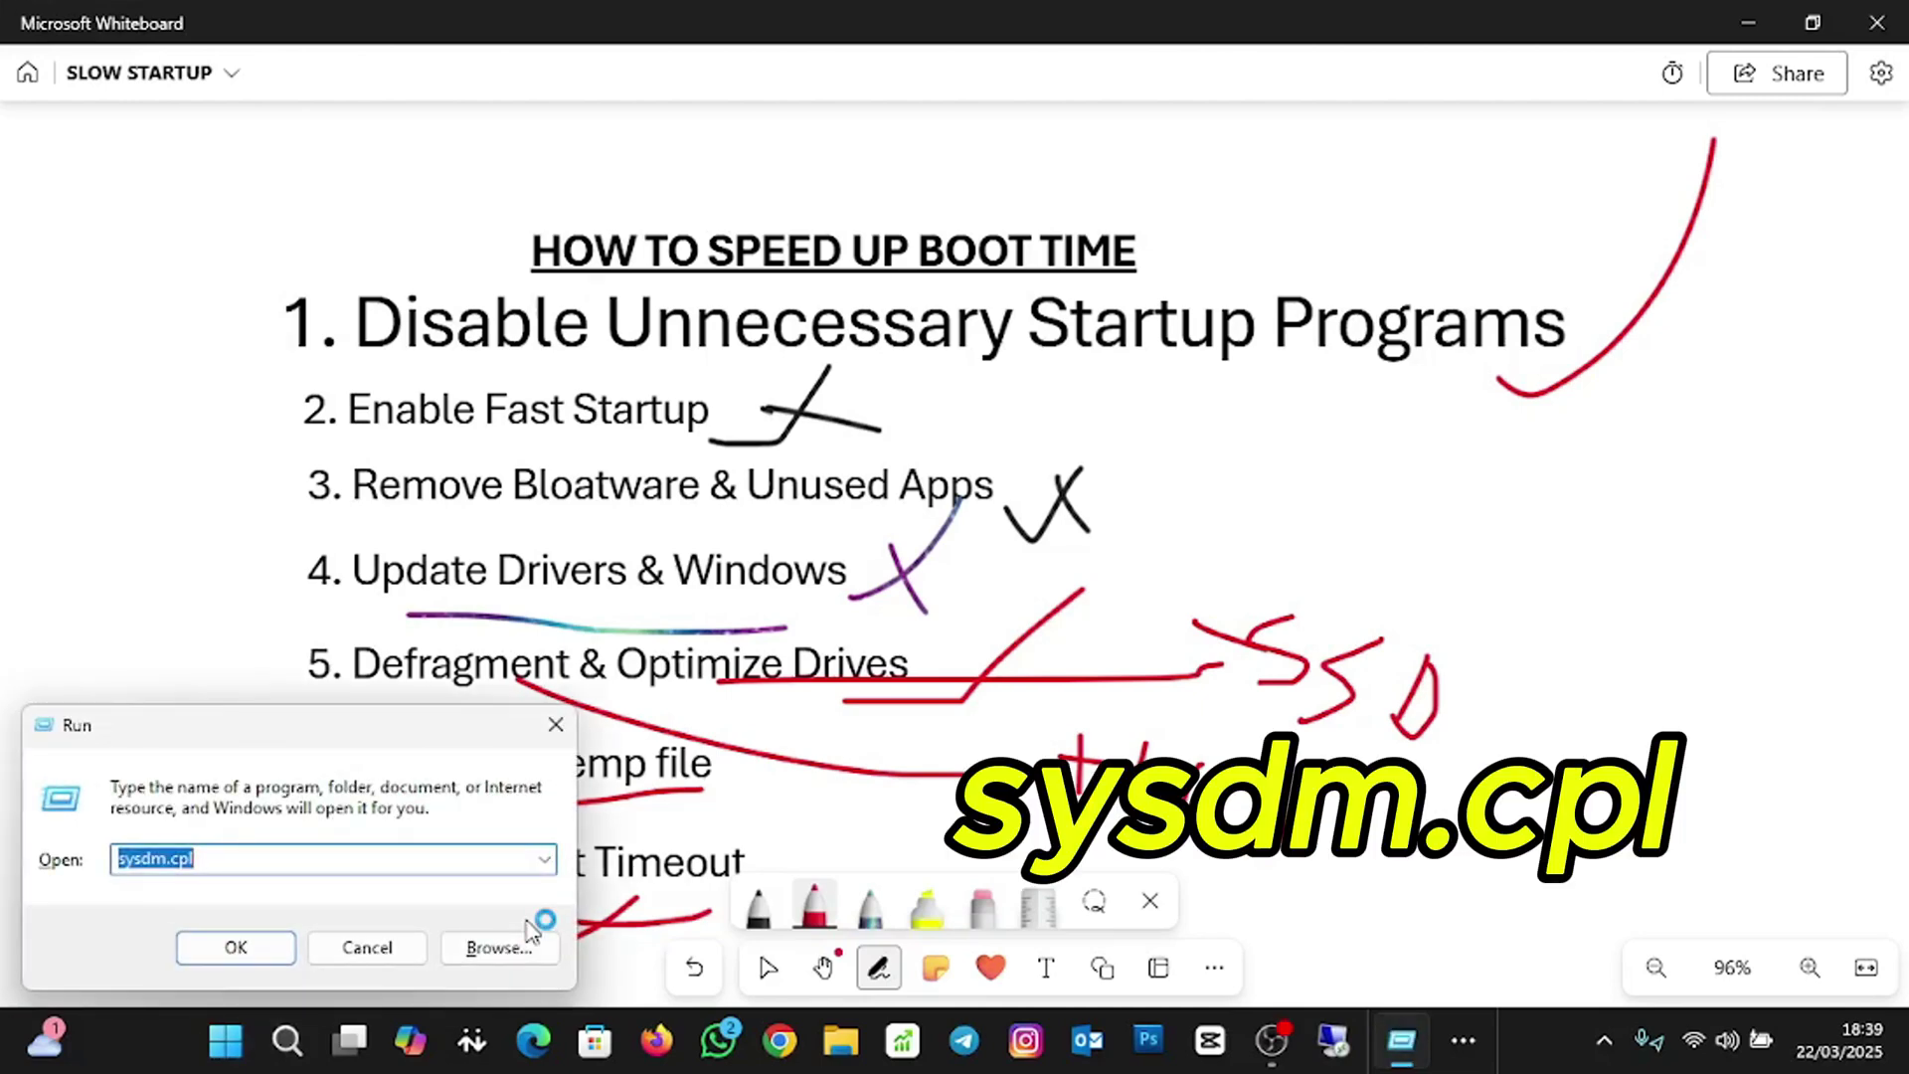
pyautogui.write('sys')
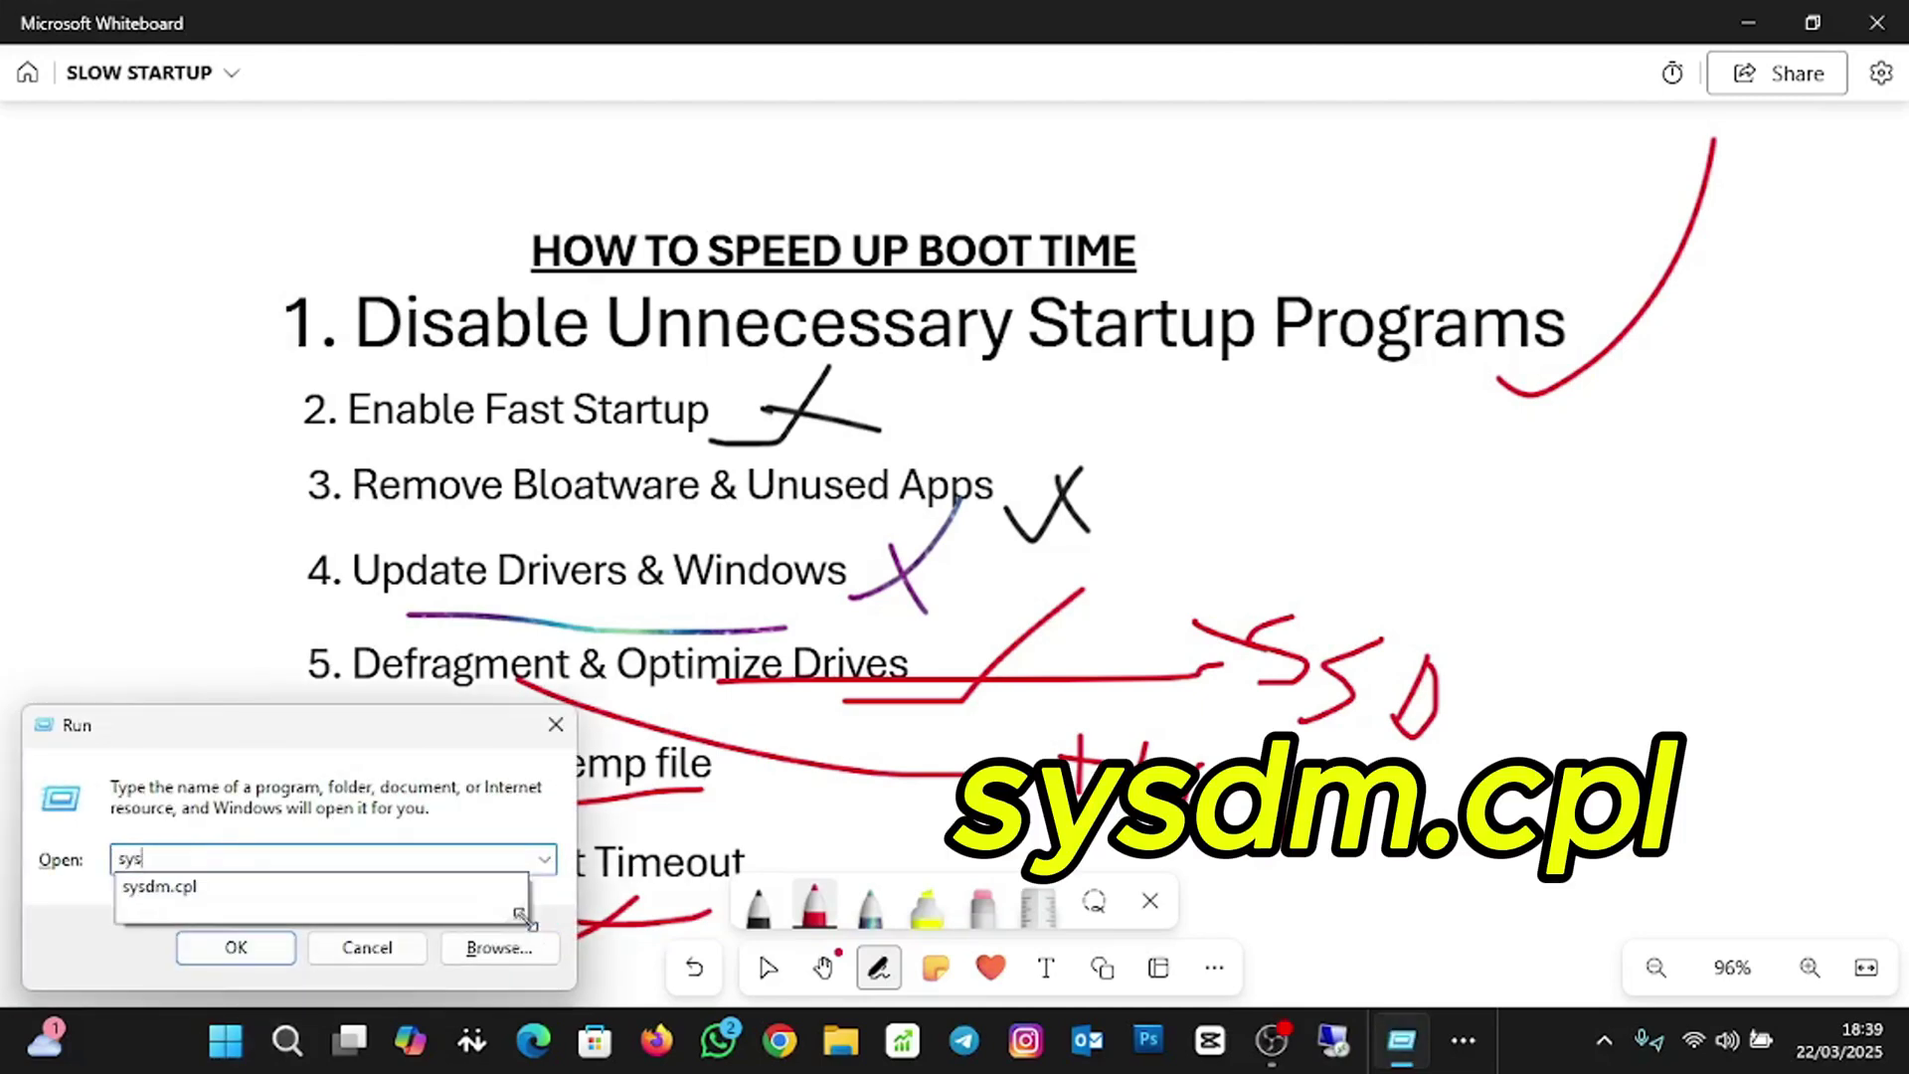
pyautogui.write('dm.cpl')
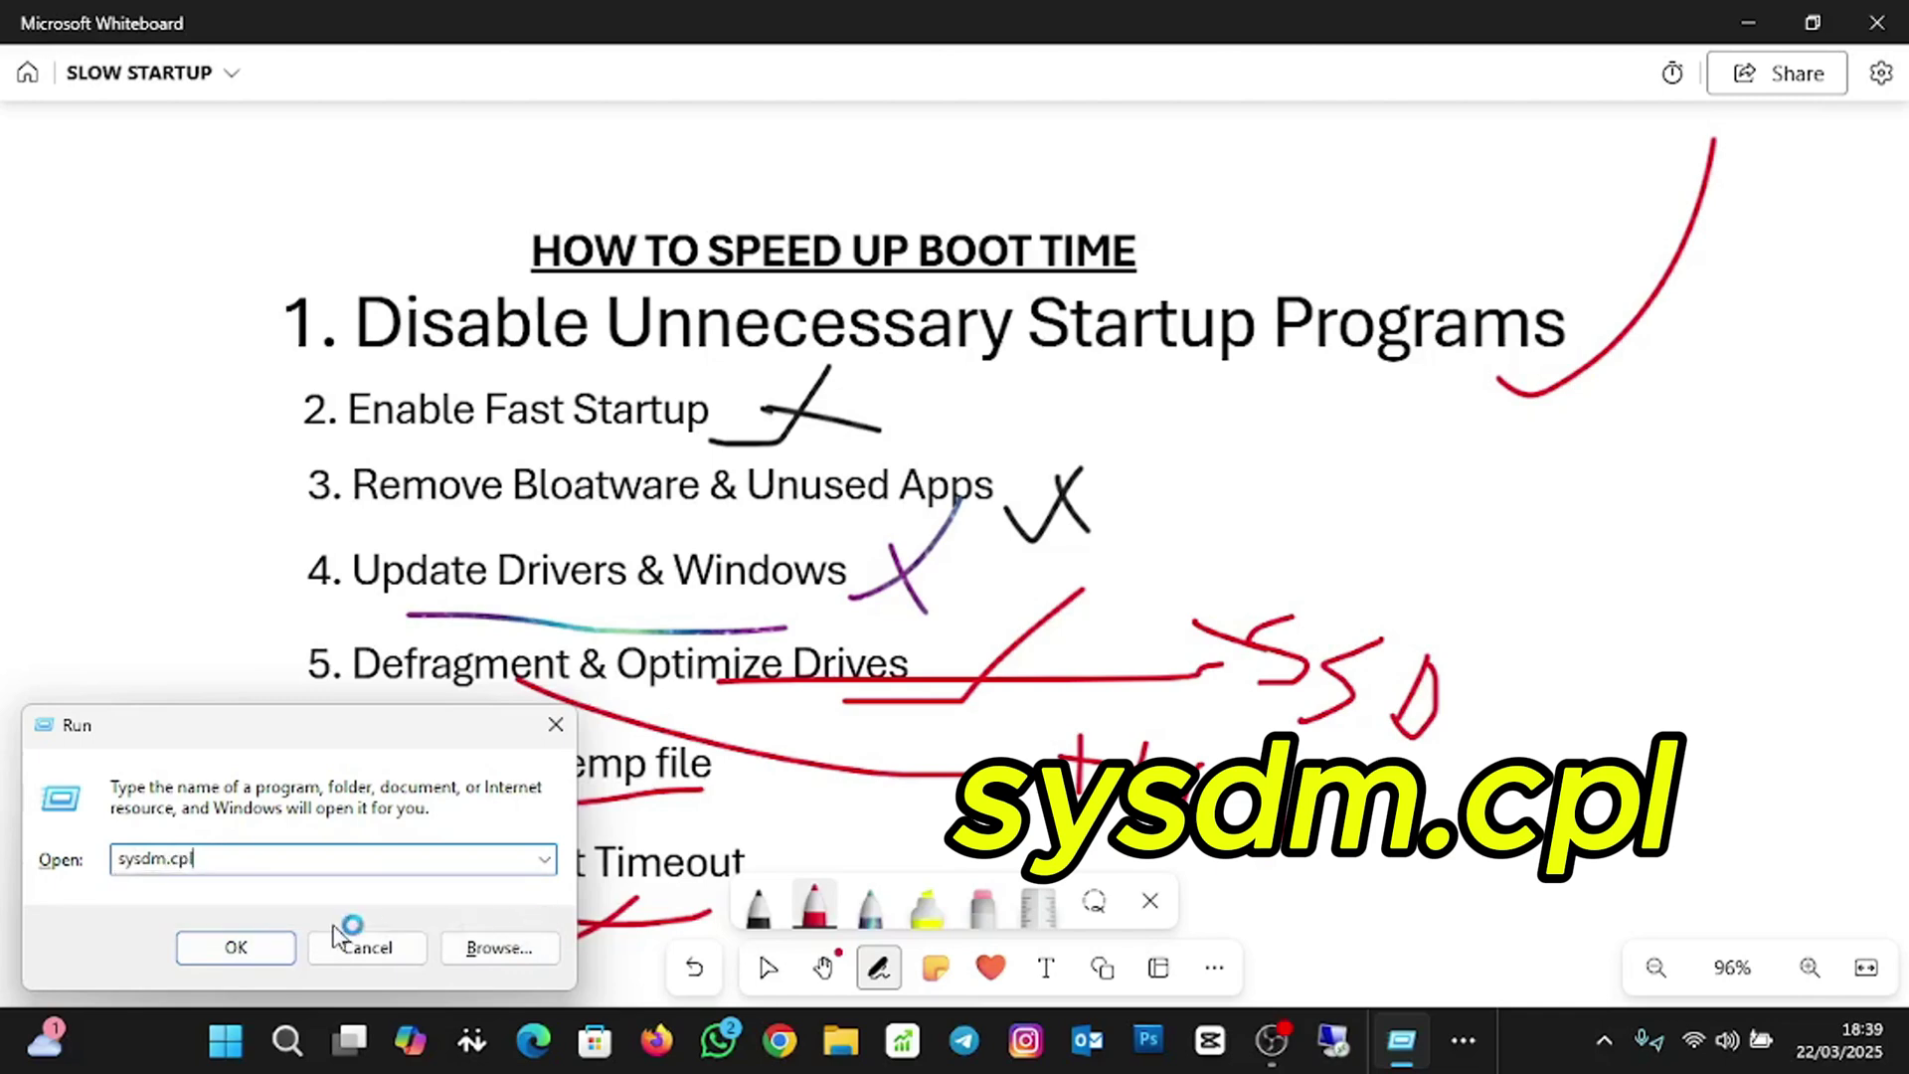
pyautogui.click(261, 948)
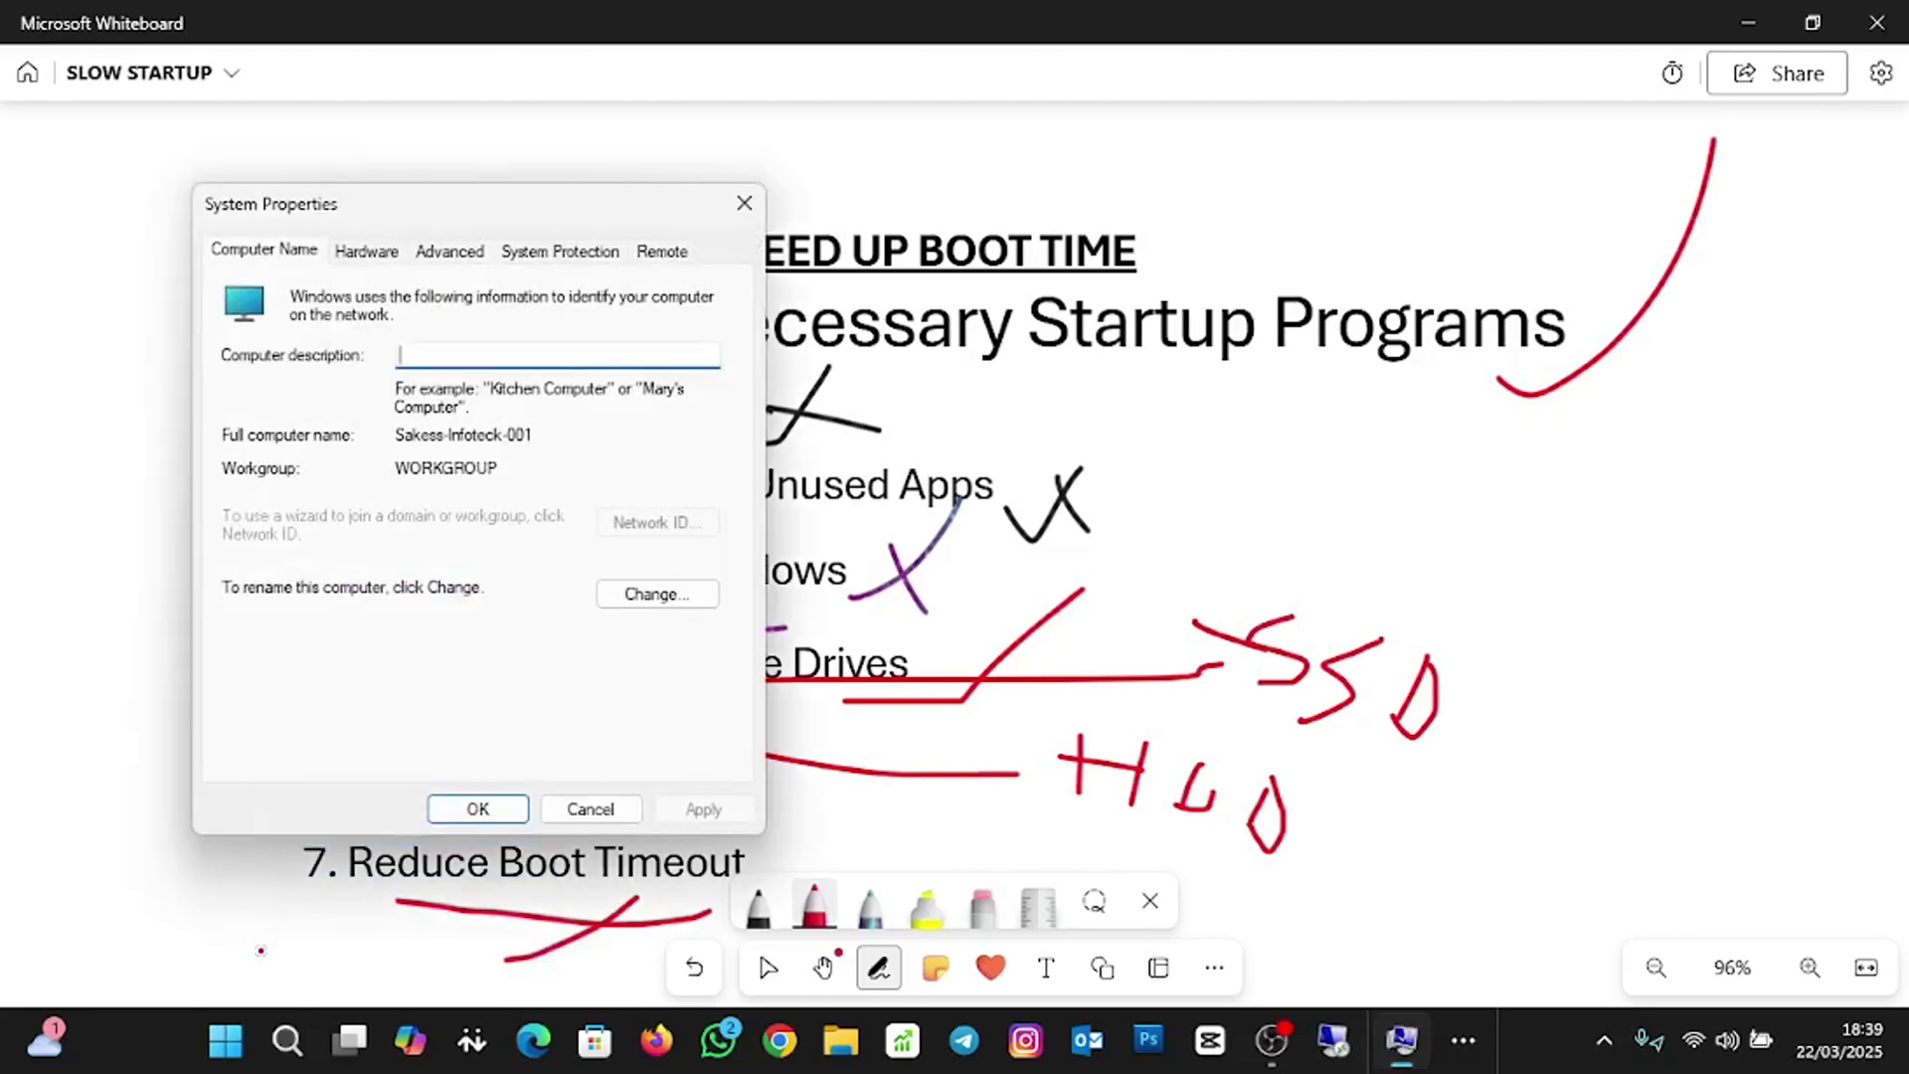
pyautogui.moveTo(482, 196); pyautogui.dragTo(1037, 182)
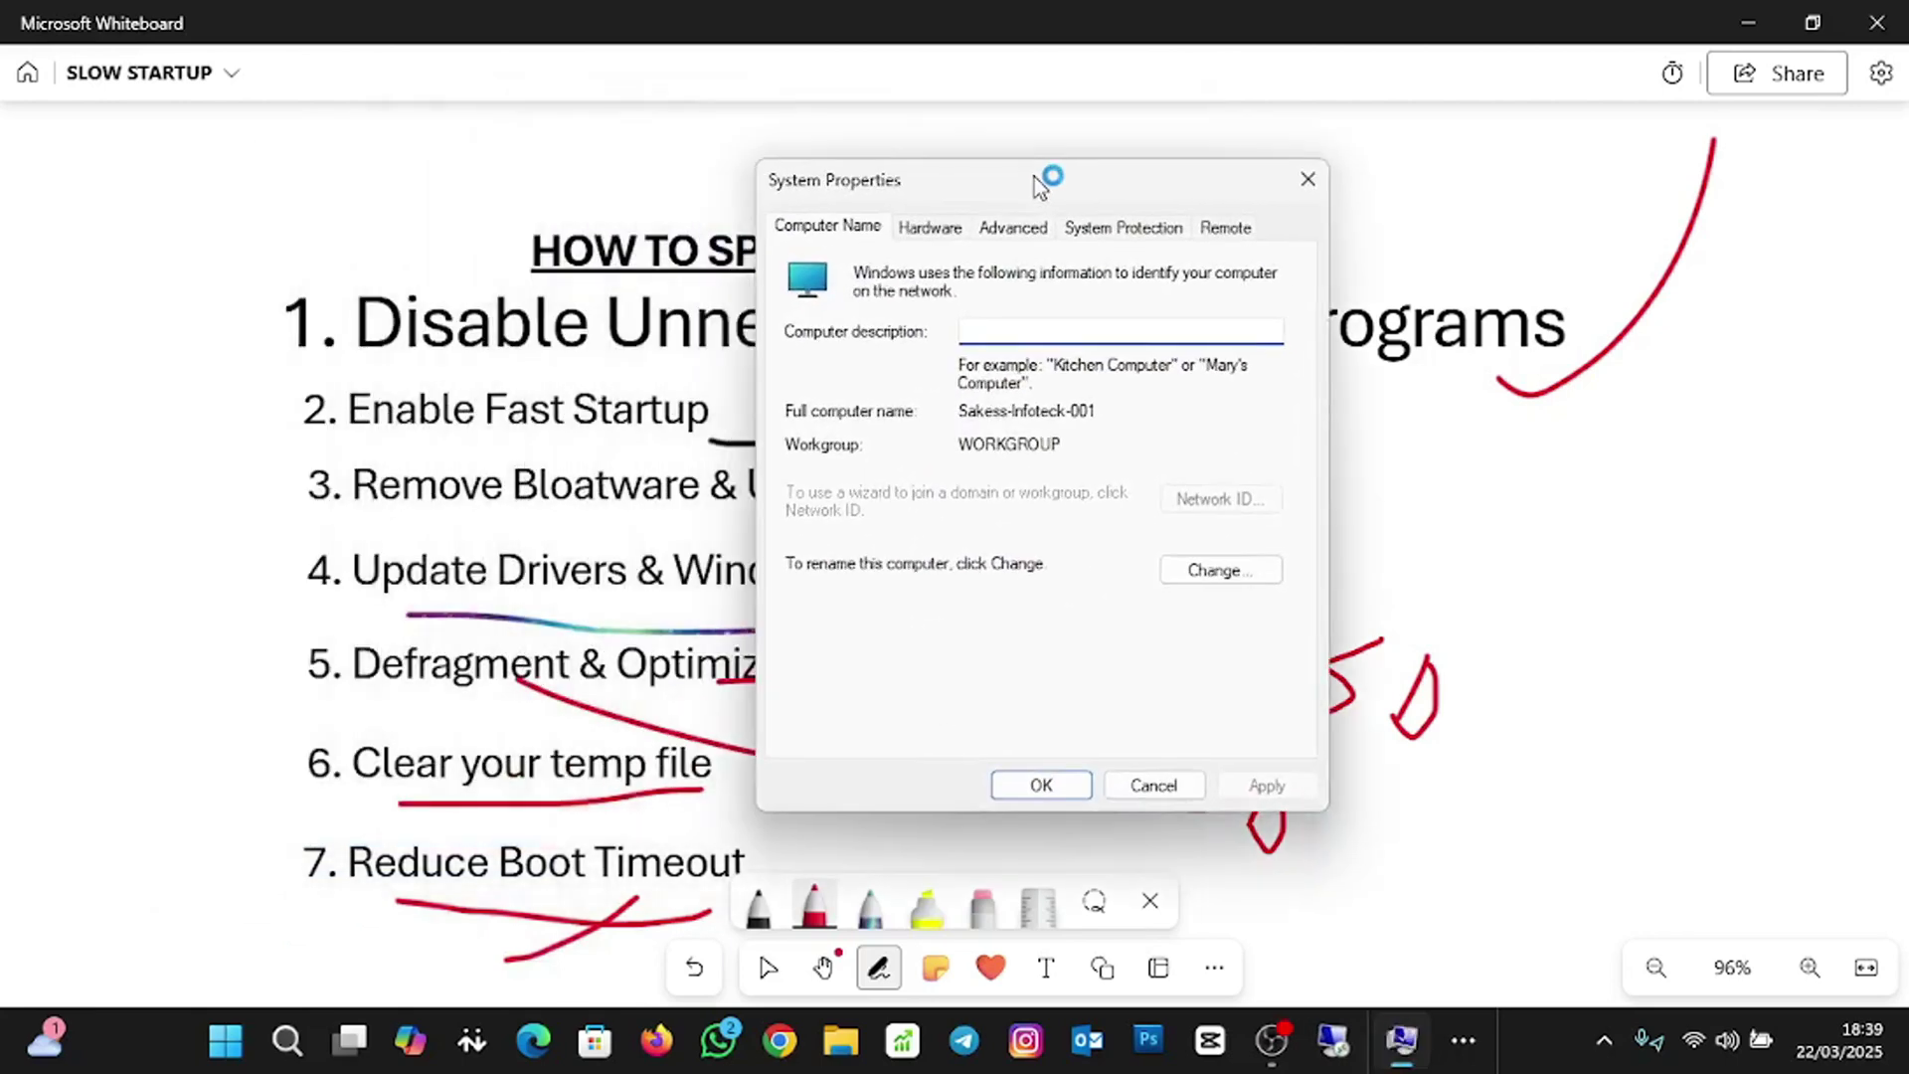
pyautogui.click(1011, 231)
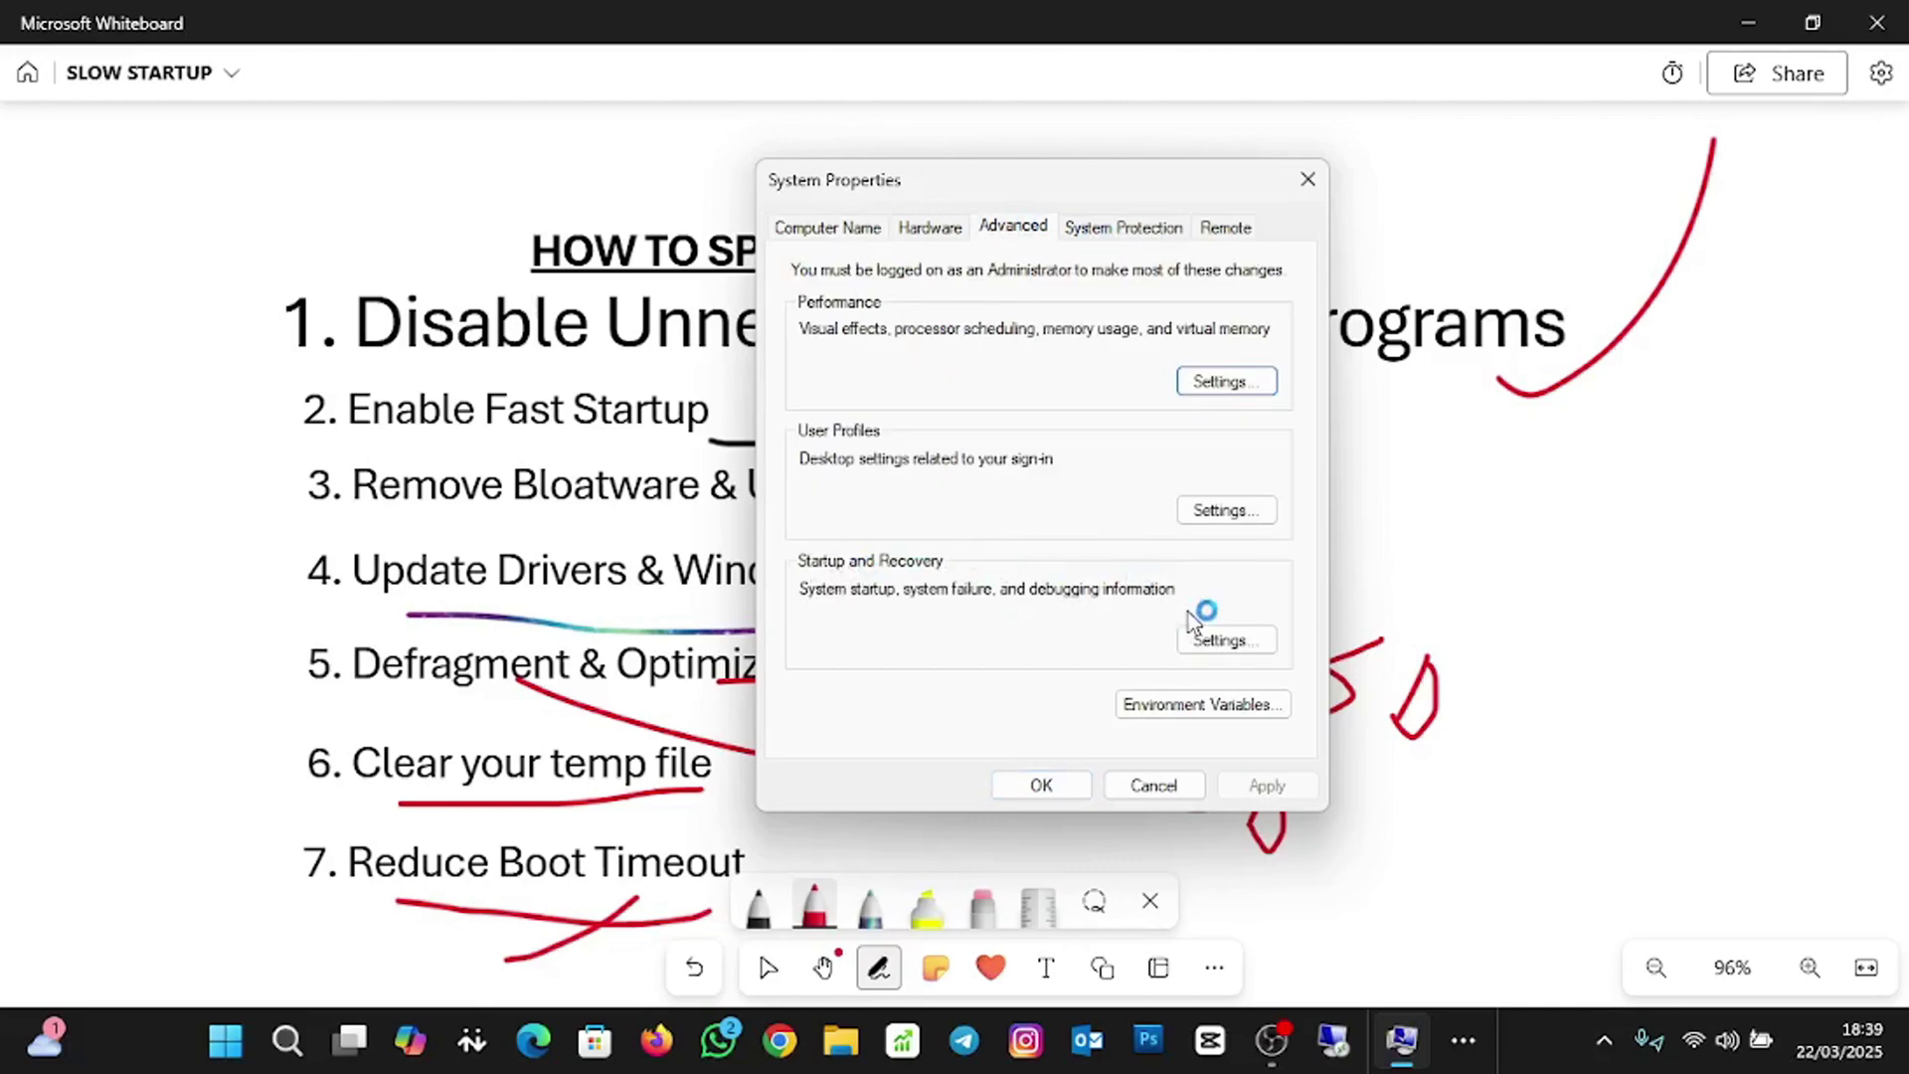
pyautogui.click(1236, 645)
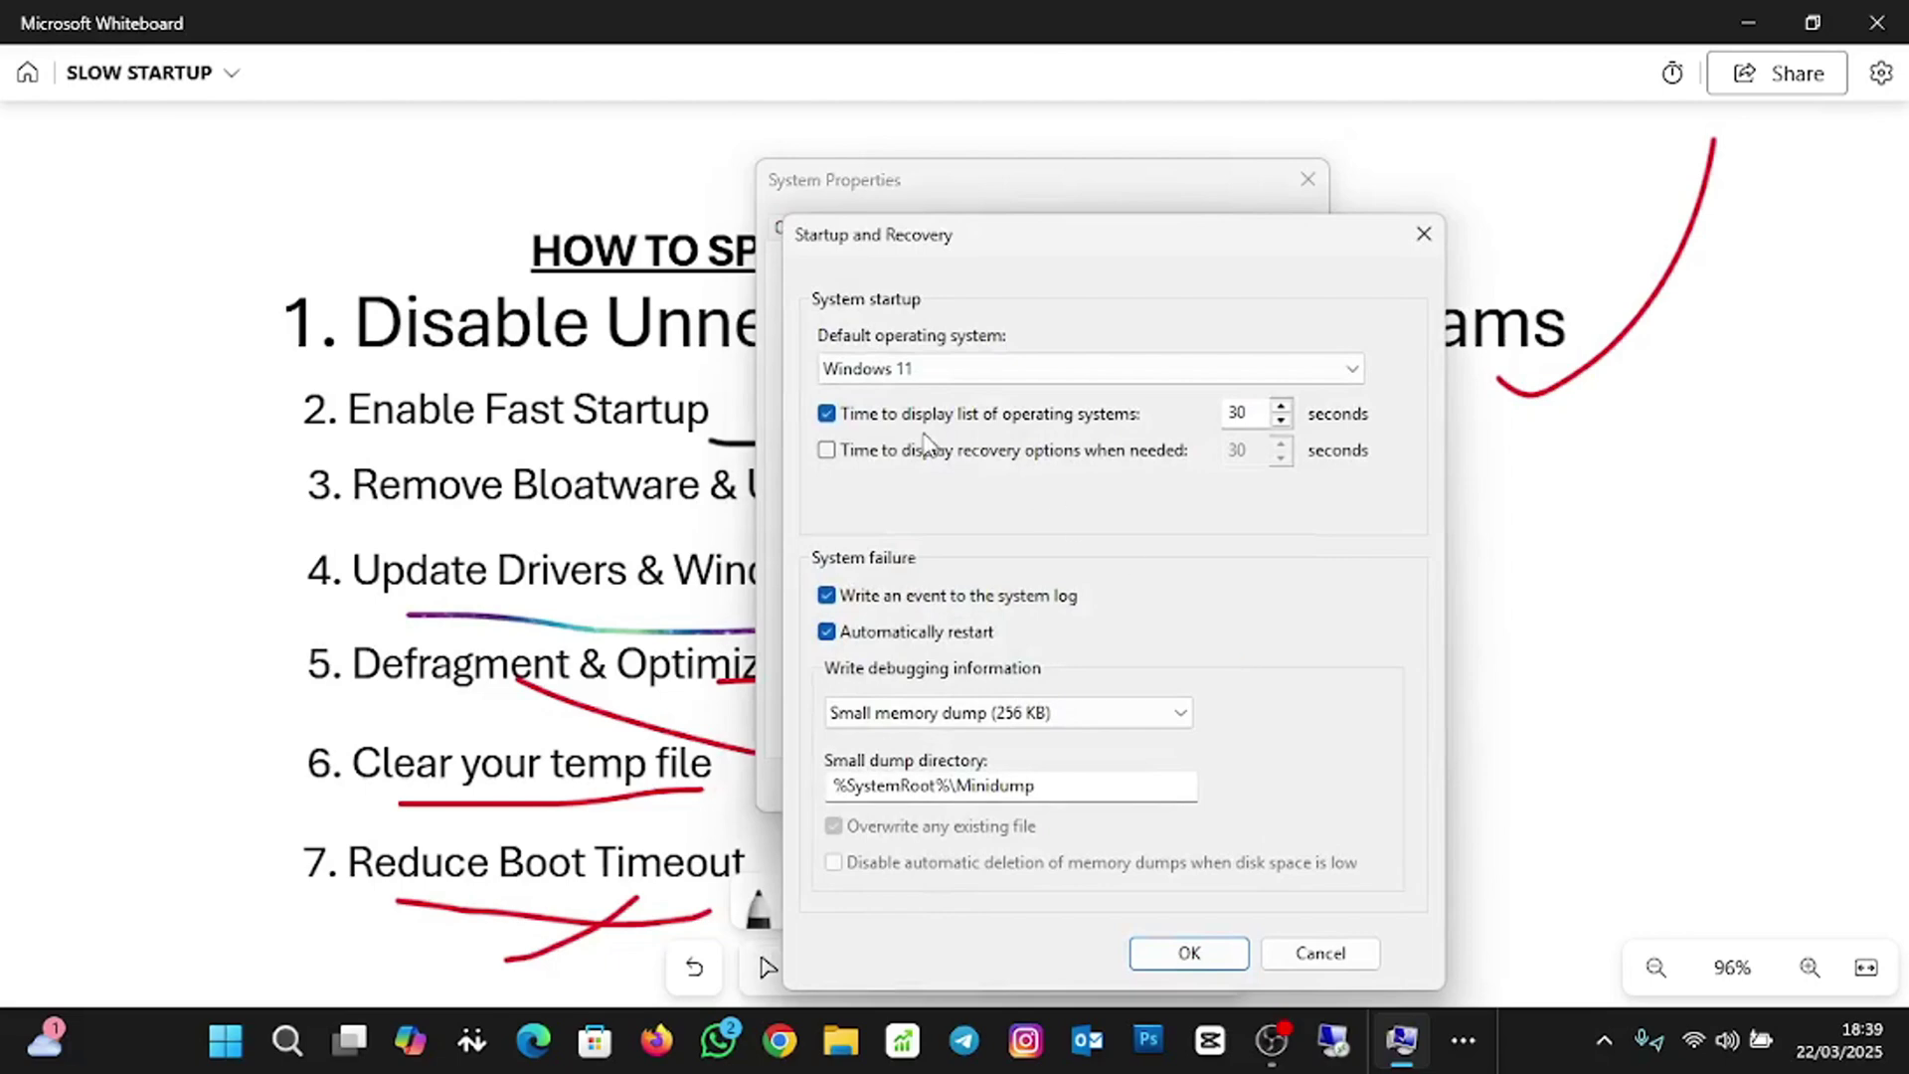
# Set the time to display the list of operating systems to 10 seconds.
pyautogui.doubleClick(1281, 421)
pyautogui.doubleClick(1282, 423)
pyautogui.doubleClick(1282, 423)
pyautogui.click(1282, 423)
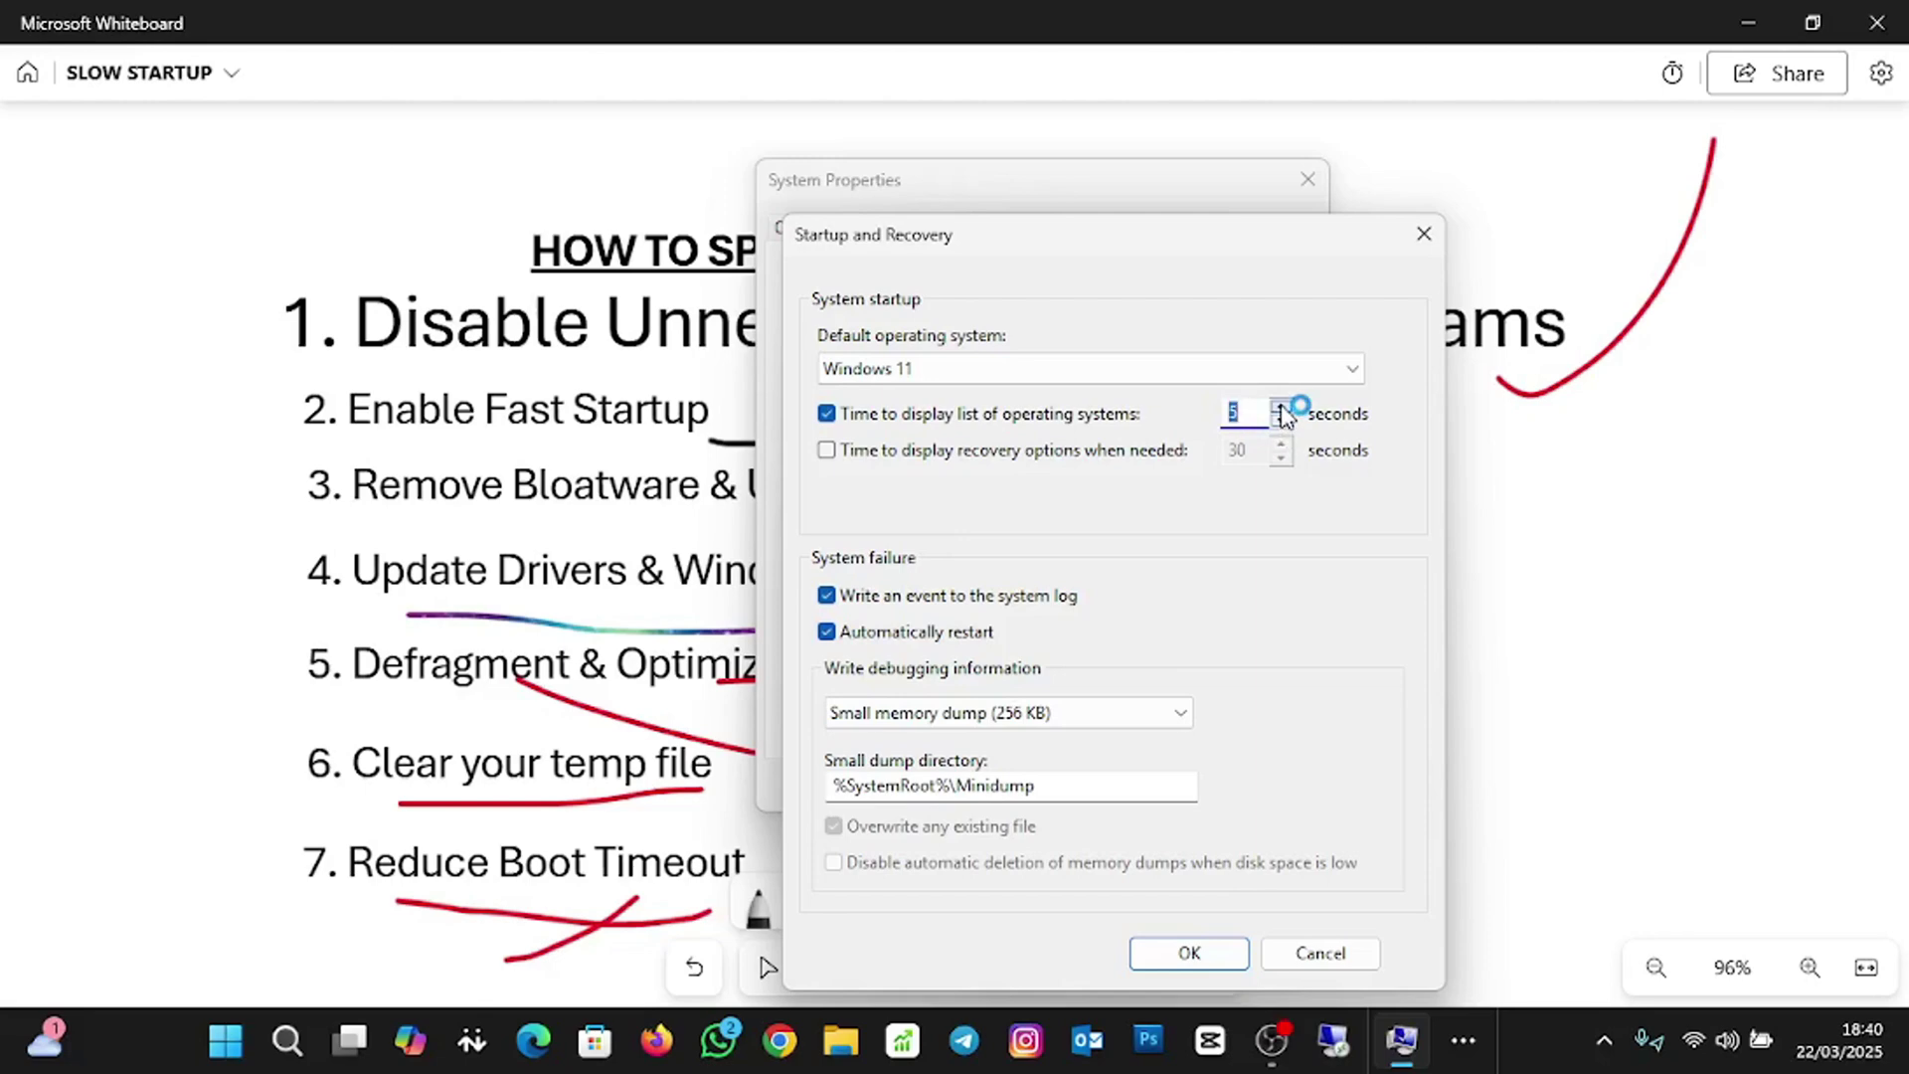
pyautogui.click(1282, 406)
pyautogui.click(1282, 406)
# Keep Windows 11 as the default operating system, then accept the Startup and Recovery settings and close System Properties.
pyautogui.click(1344, 371)
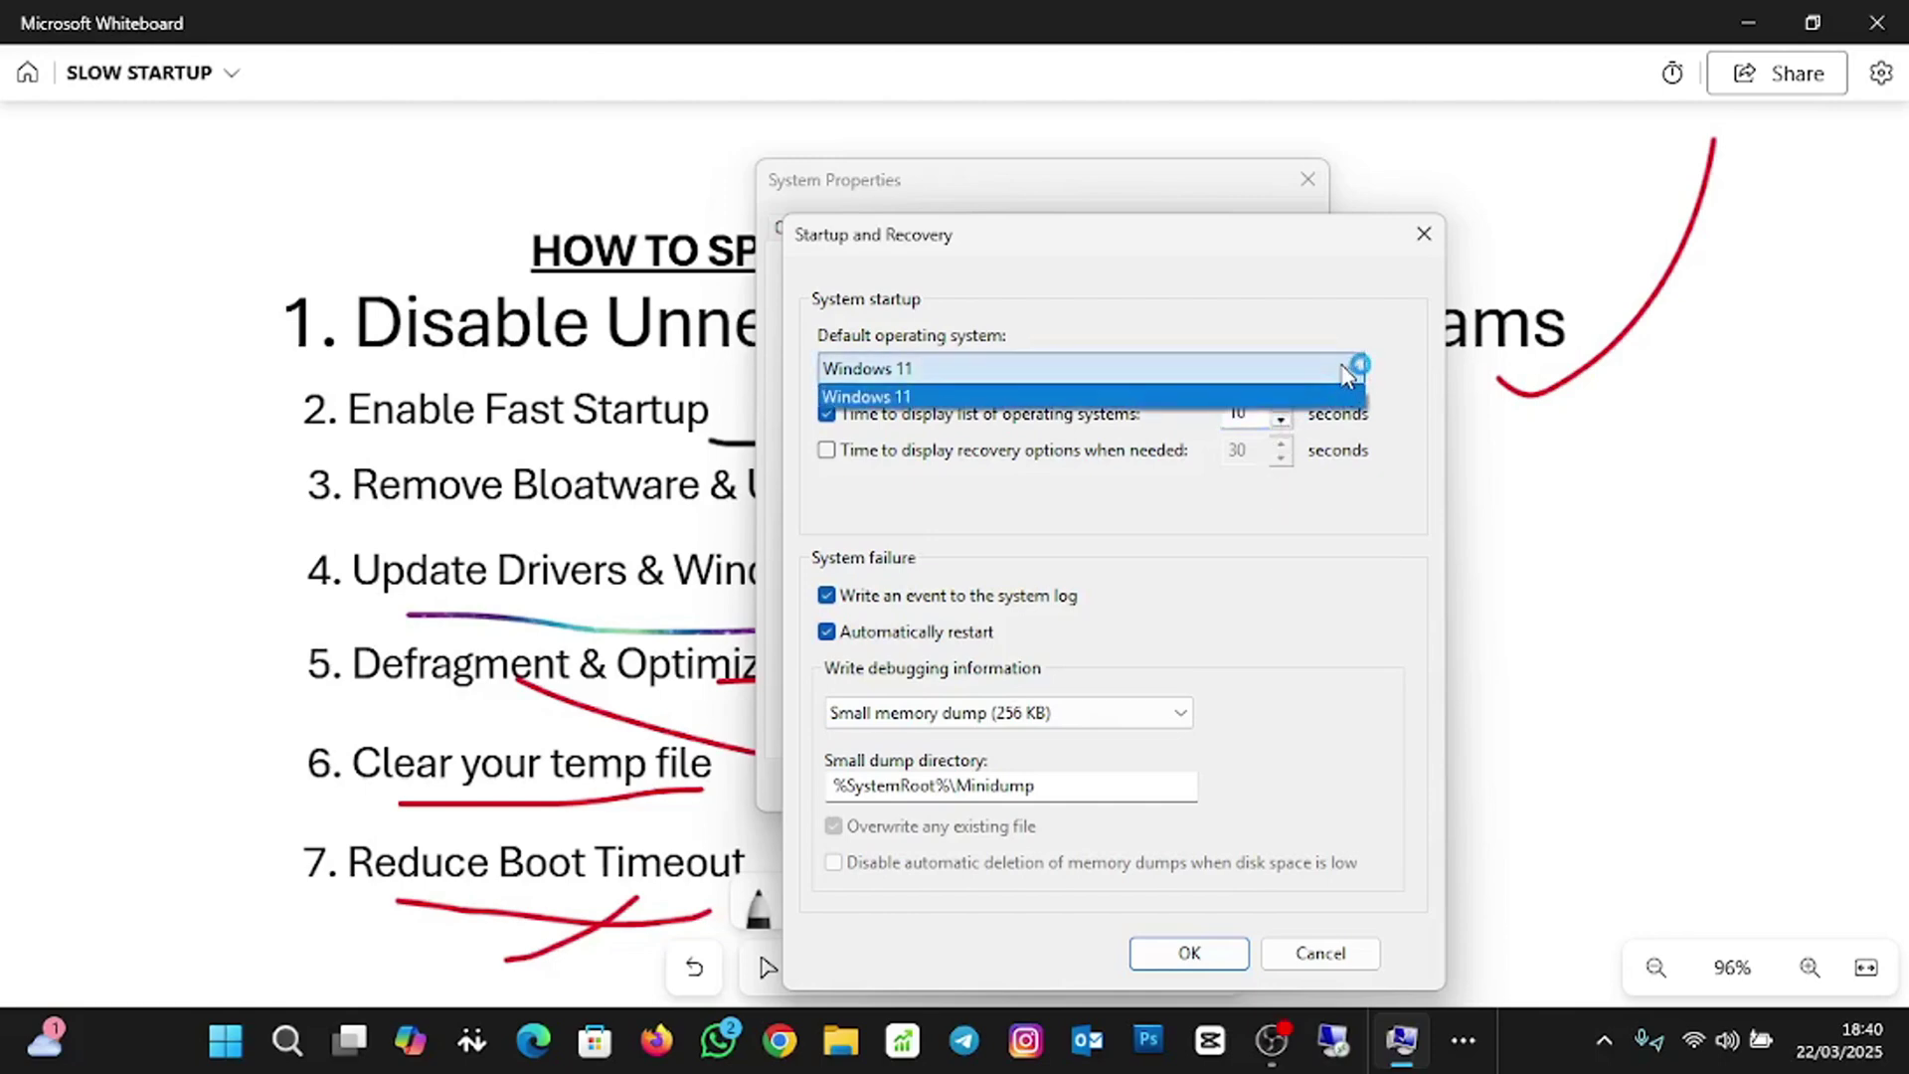
pyautogui.click(1249, 367)
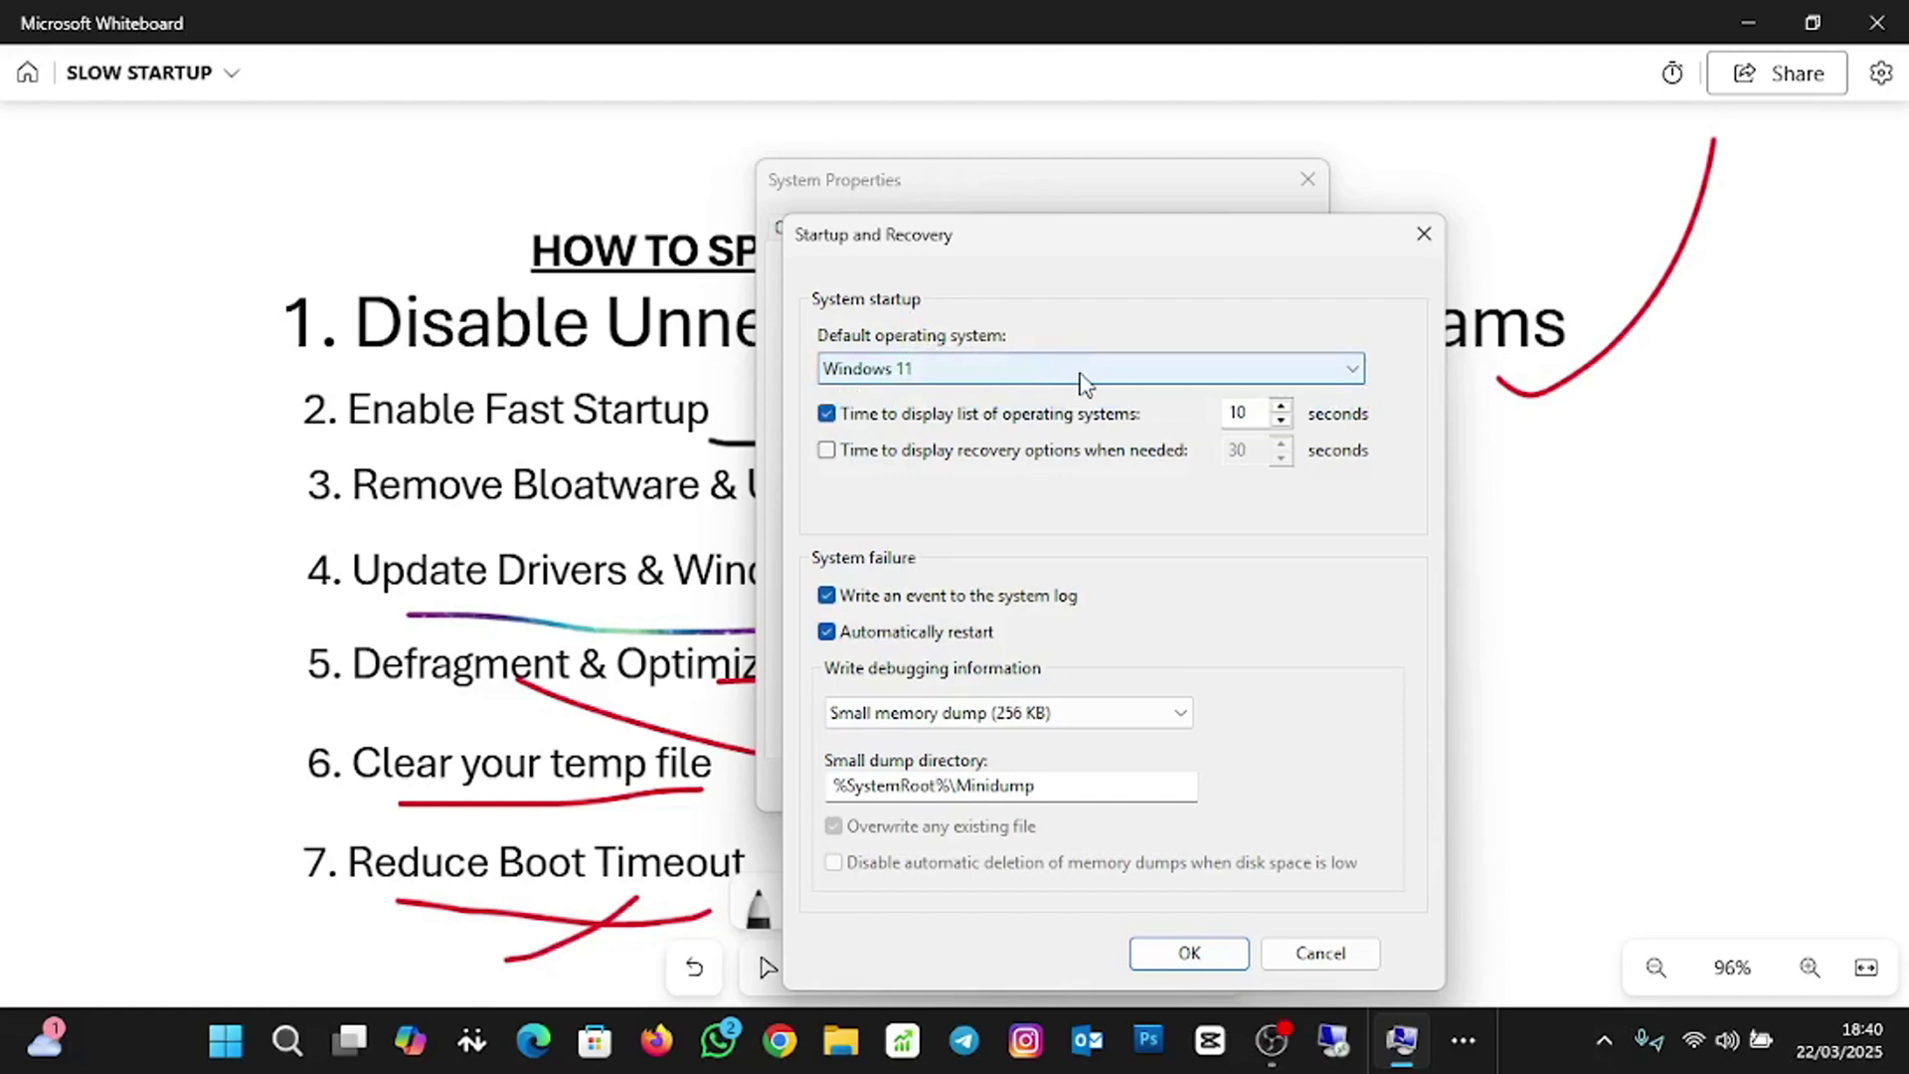
pyautogui.click(1112, 384)
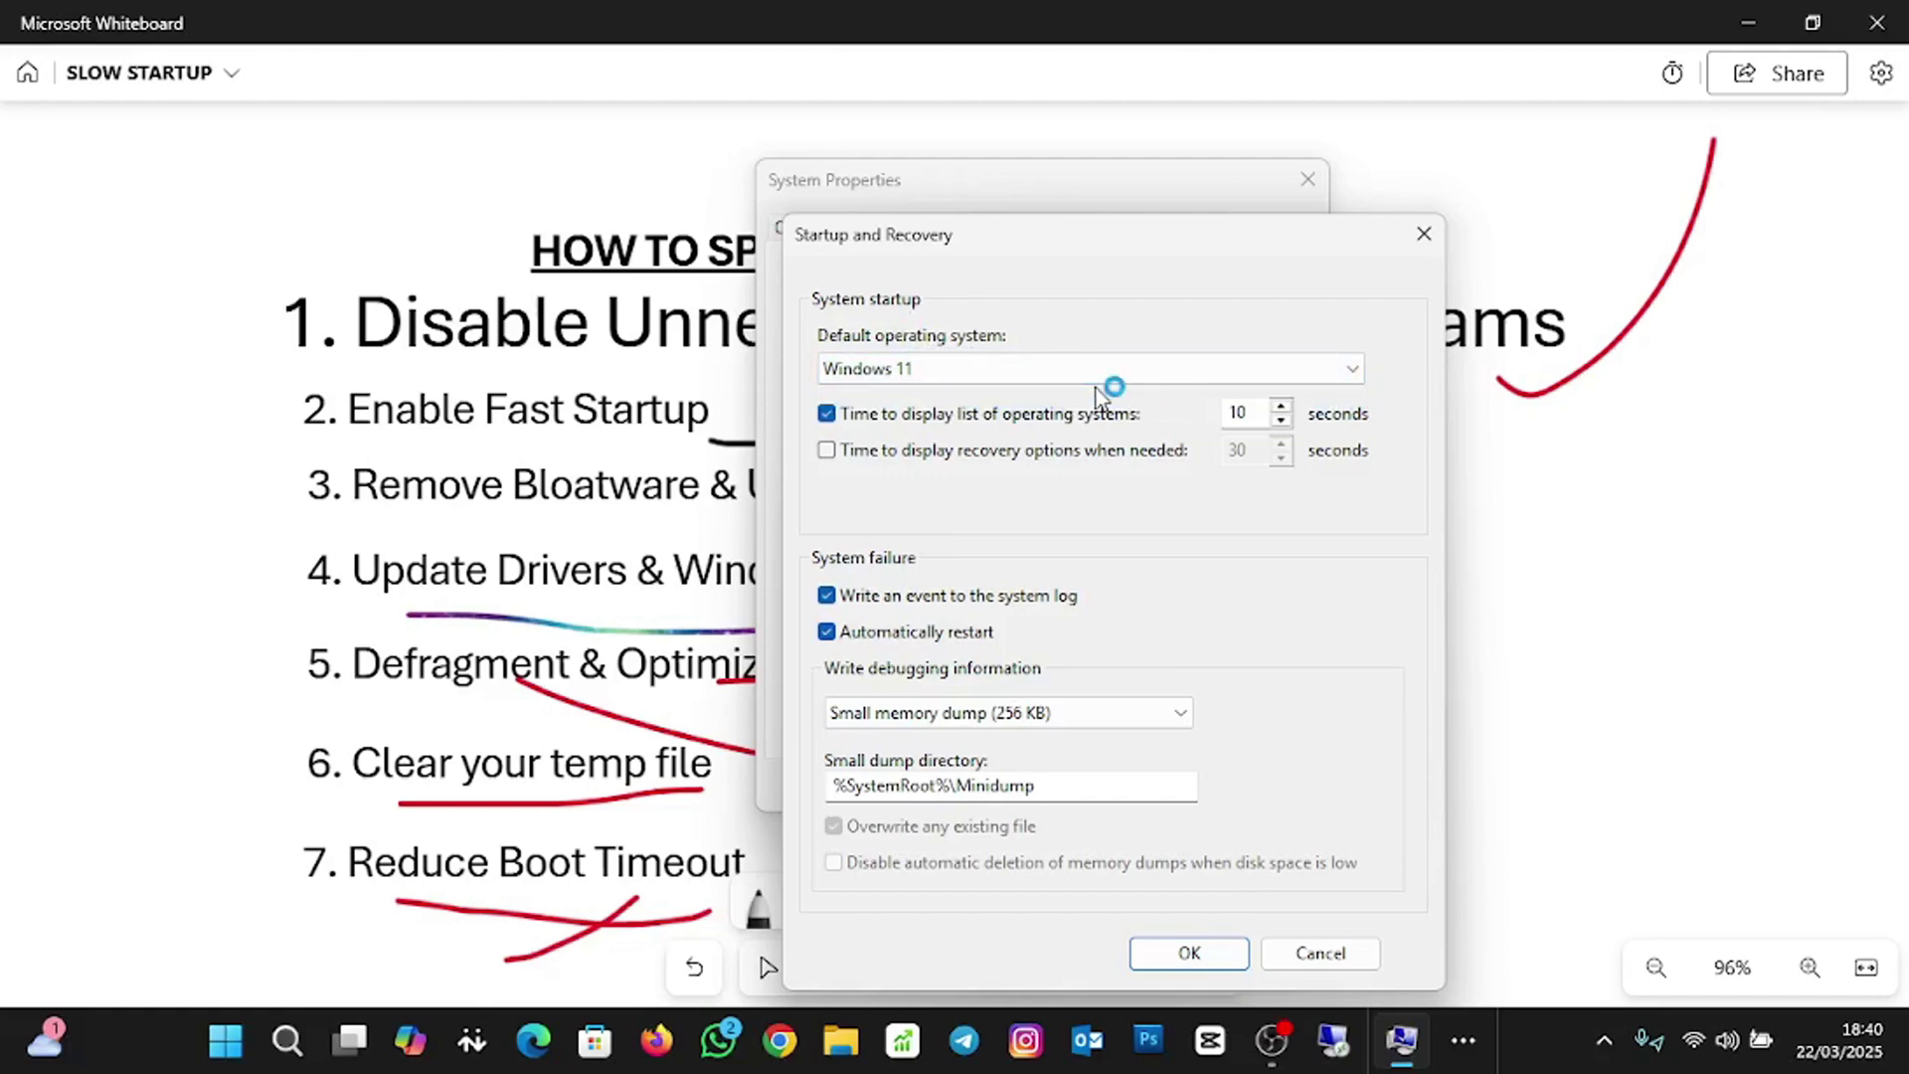
pyautogui.click(1156, 960)
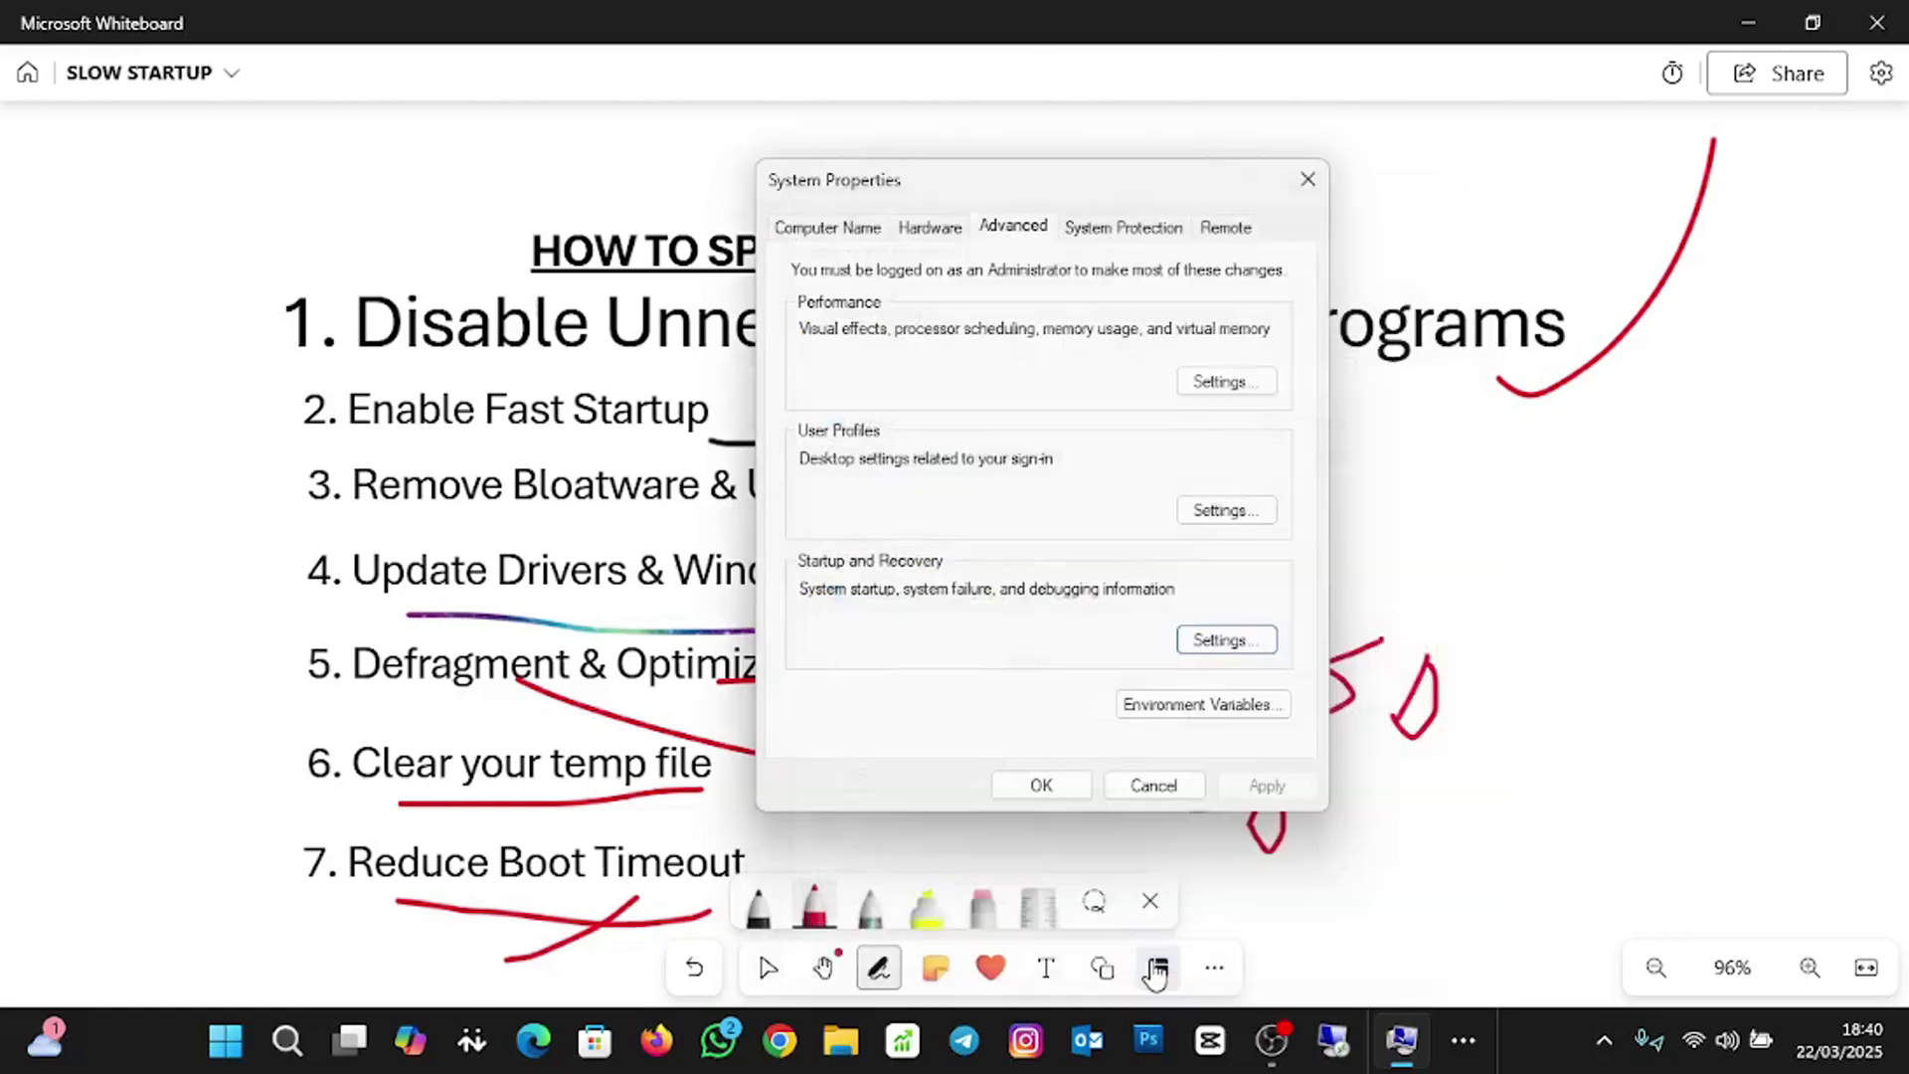
pyautogui.click(1043, 786)
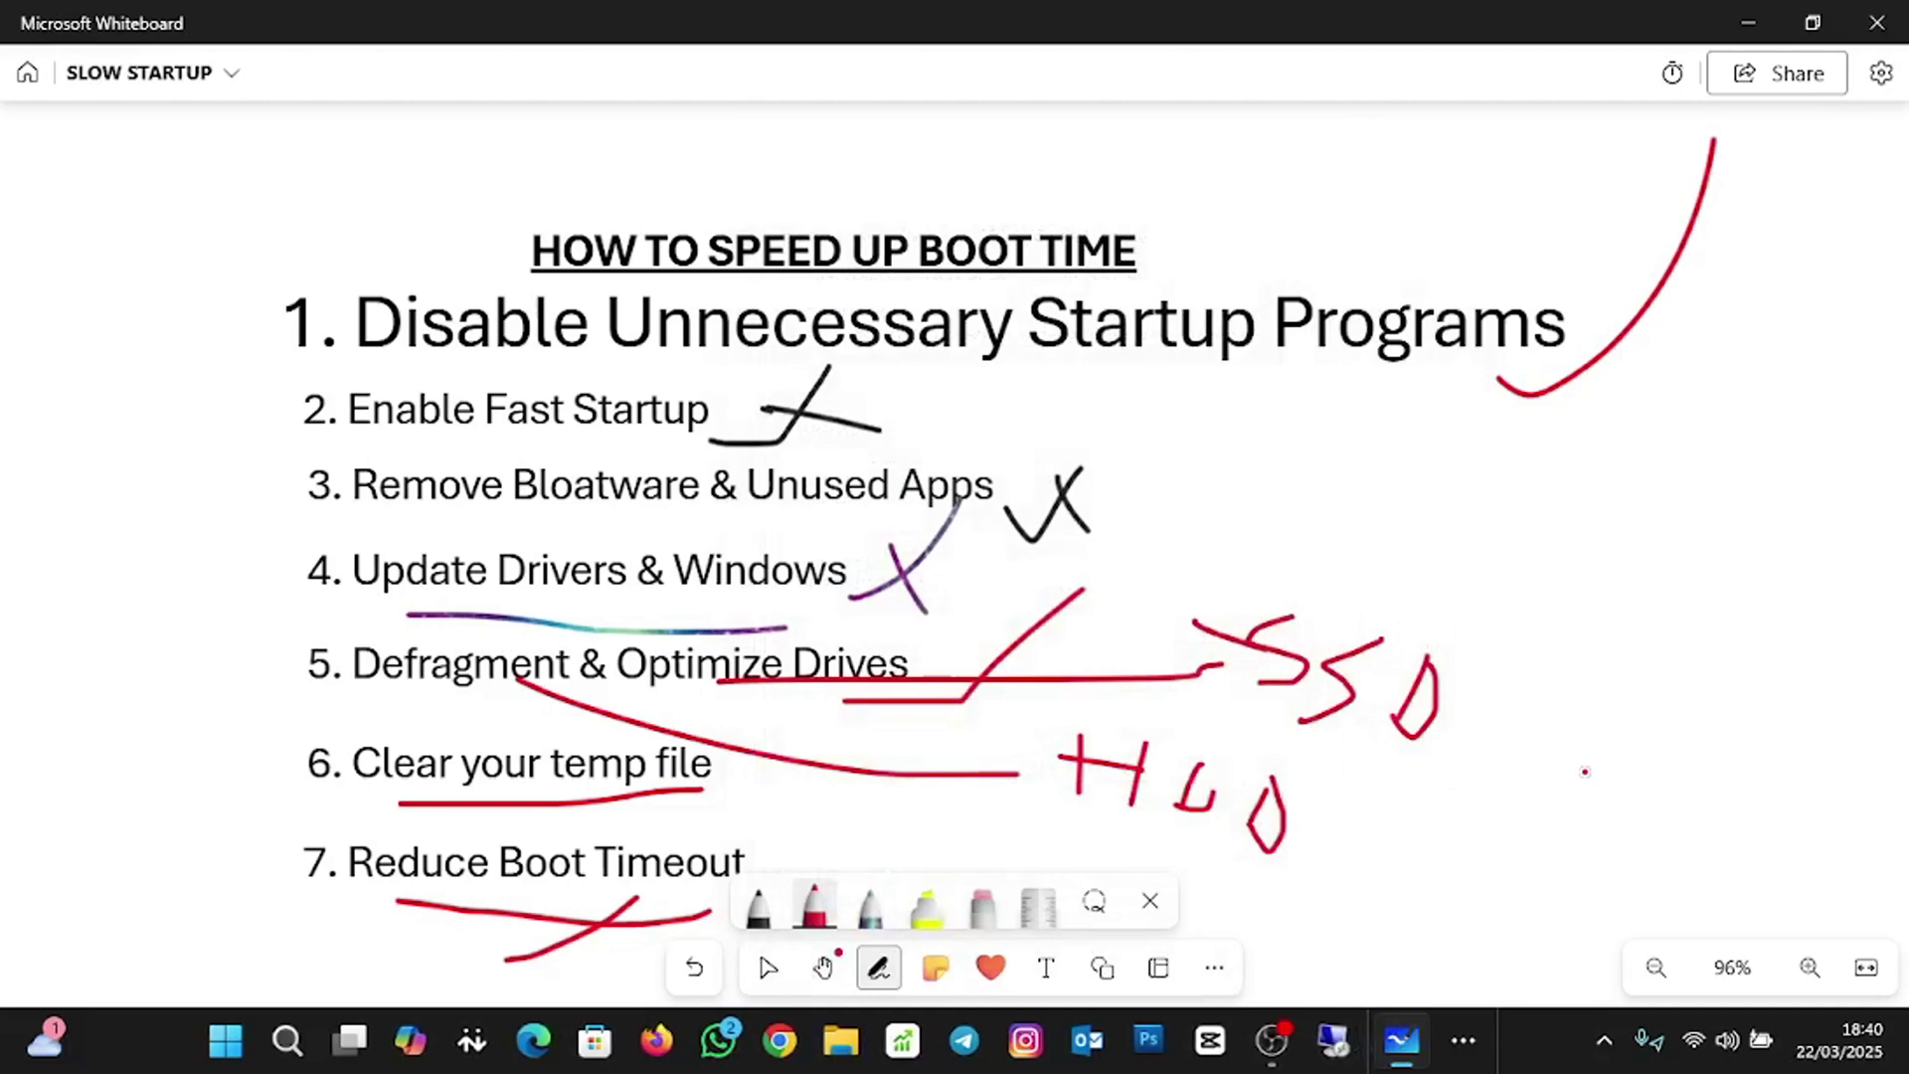